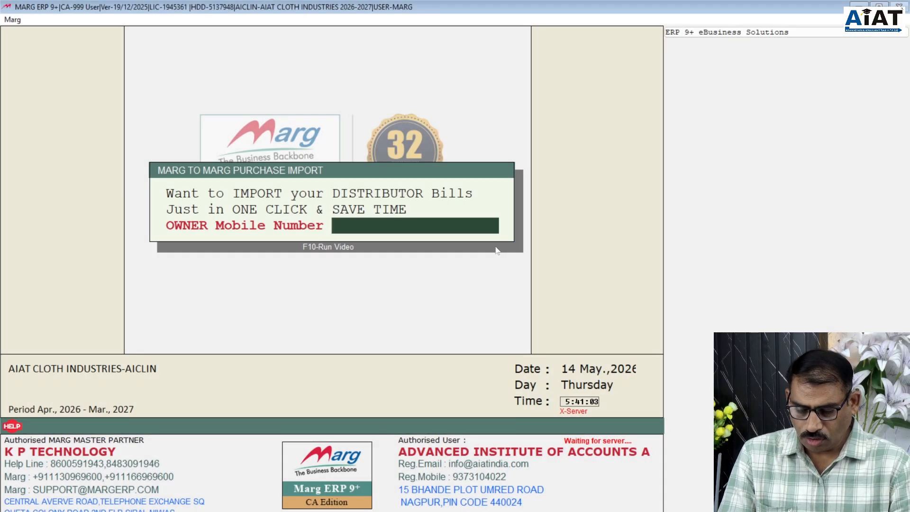
- Dismiss the purchase import prompt and the SERVER.EXE Not Running alert
type("23")
key("Return")
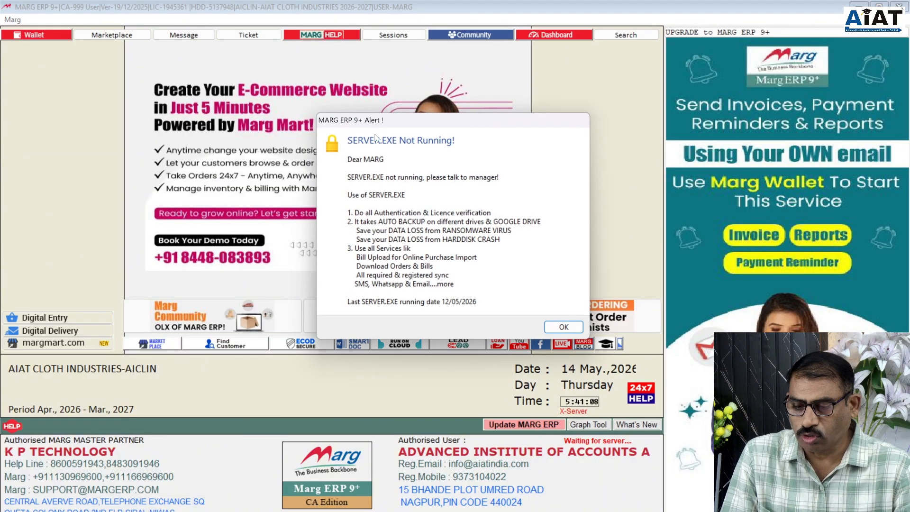
left_click(557, 332)
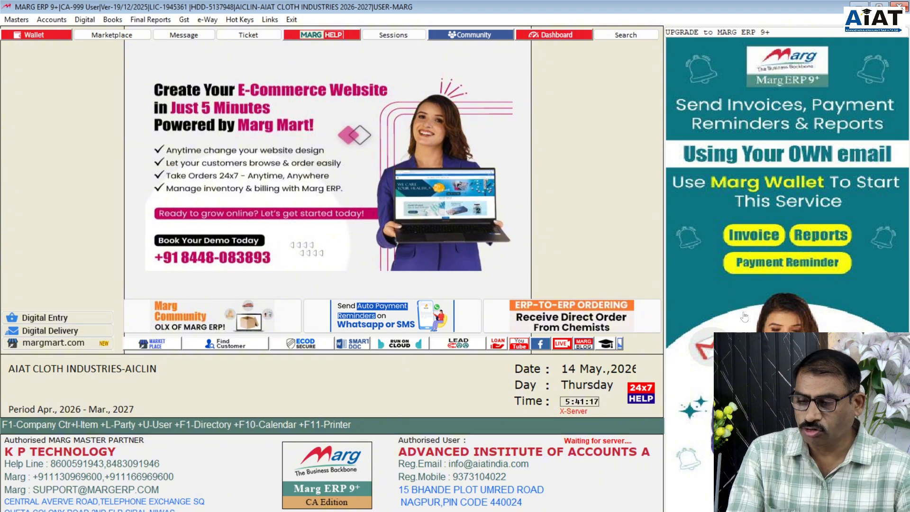
- Start a new ledger via Masters > Ledger Master > Ledger > New Ledger
left_click(11, 22)
mouse_move(36, 23)
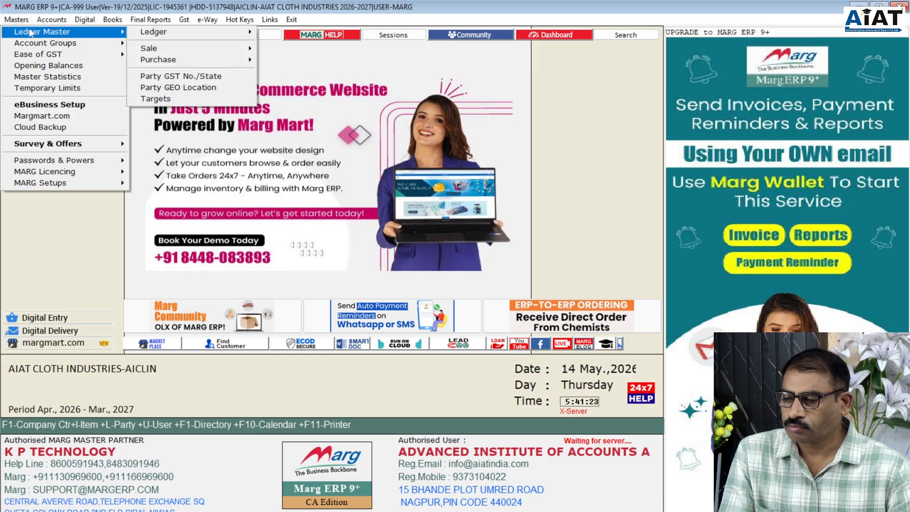
left_click(22, 22)
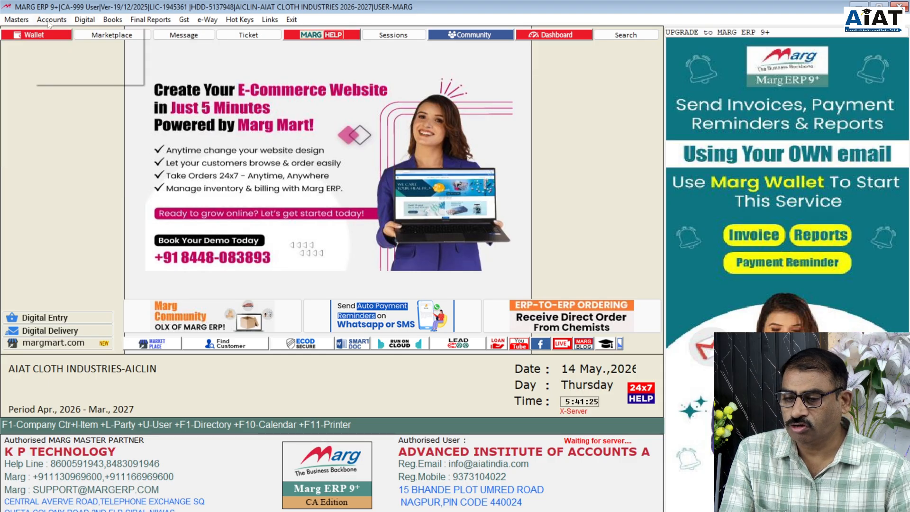
left_click(113, 20)
mouse_move(19, 20)
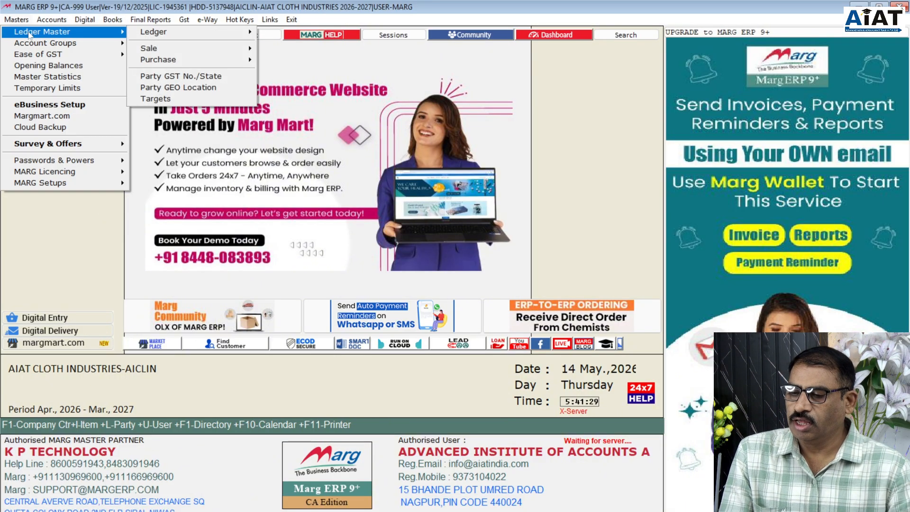
mouse_move(161, 39)
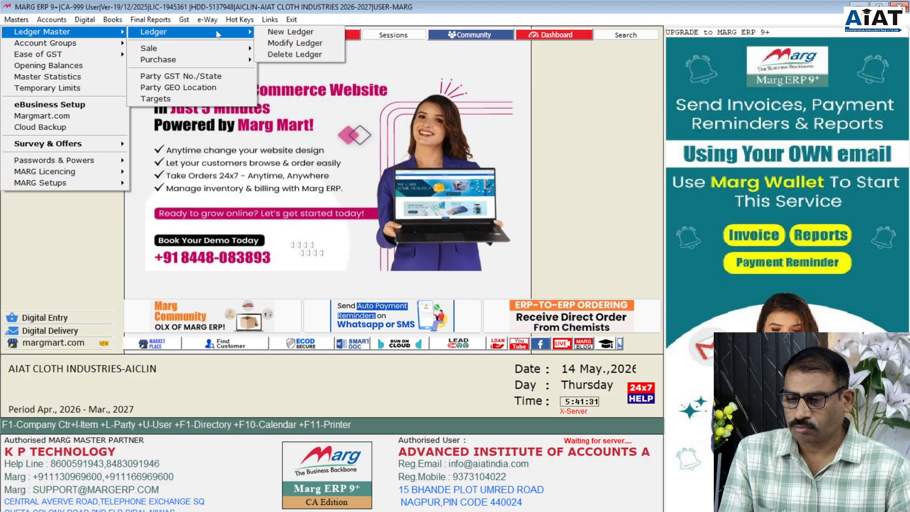
left_click(294, 33)
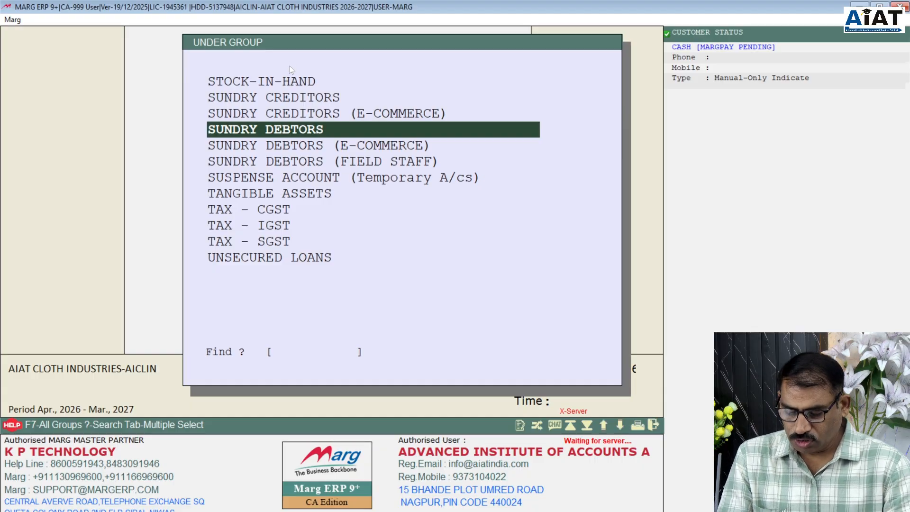
- File the new ledger under the CAPITAL ACCOUNT group
type("C")
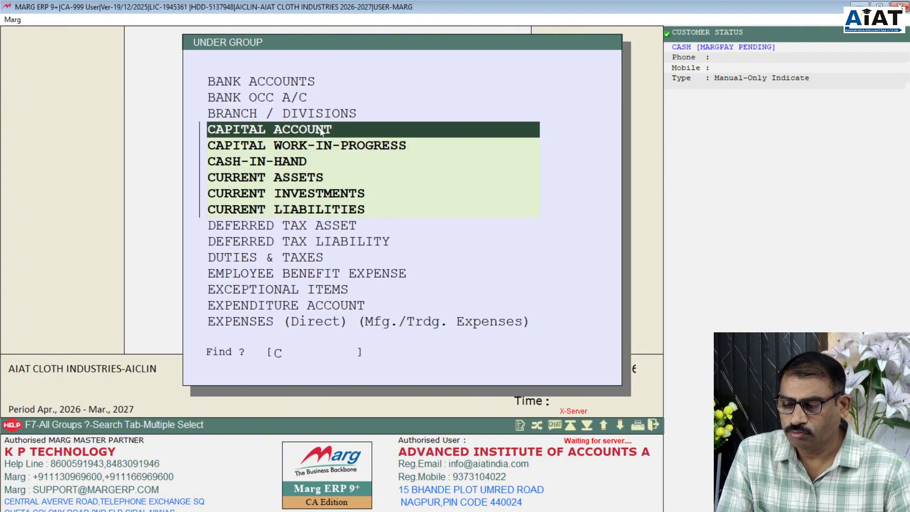
key("Down")
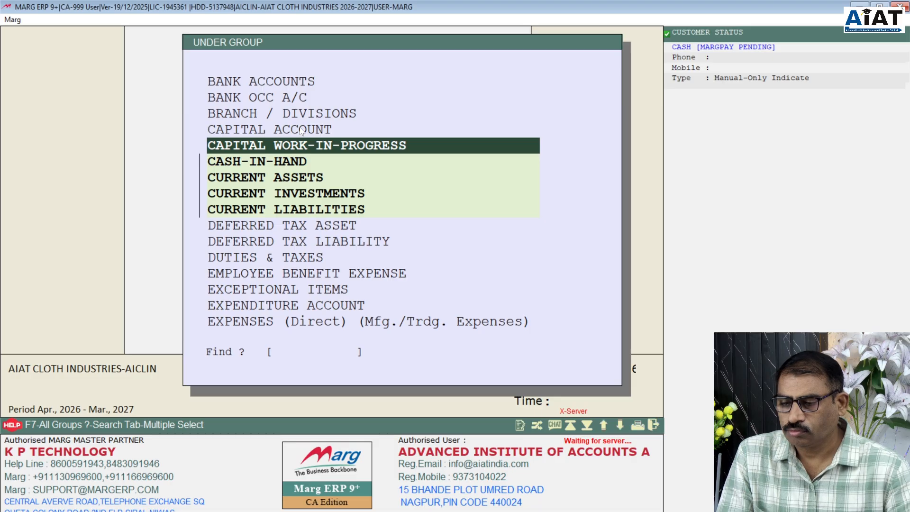
left_click(300, 128)
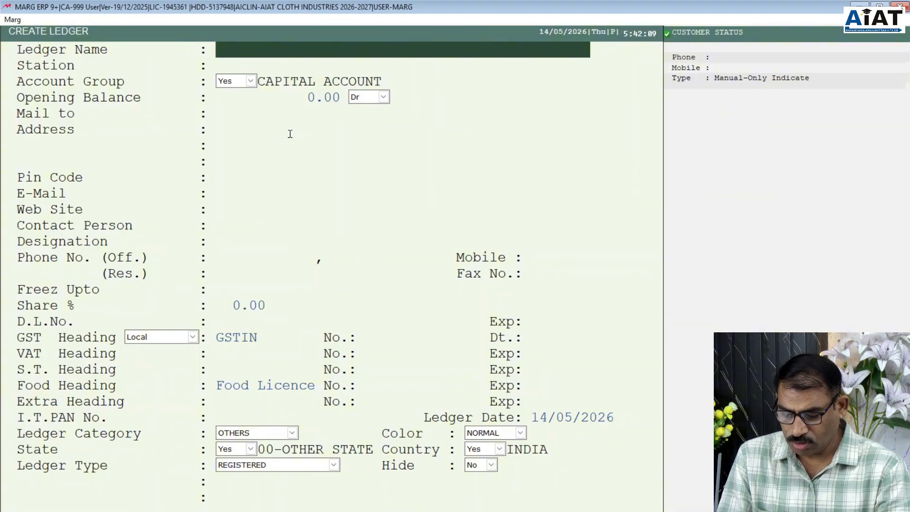
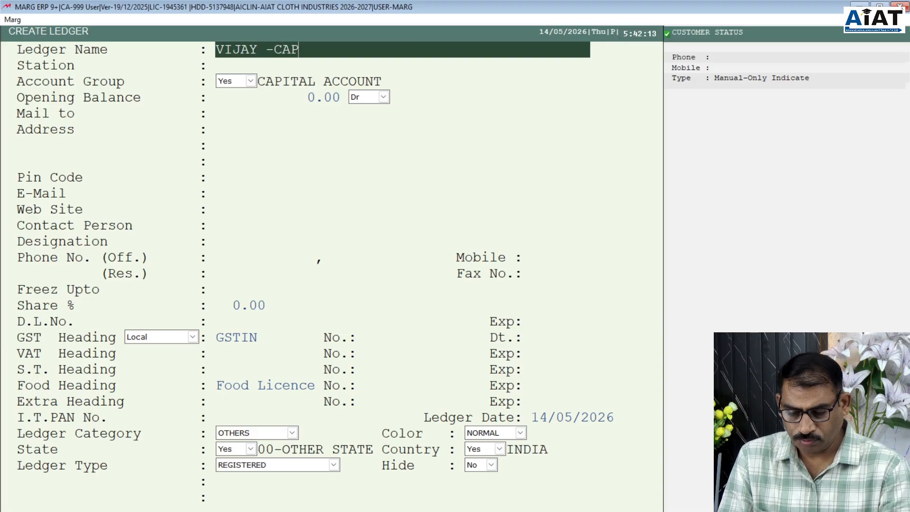
- Name the ledger with the proprietor's name plus '- CAPITAL', correcting typos, and confirm it
key("BackSpace")
key("BackSpace")
key("BackSpace")
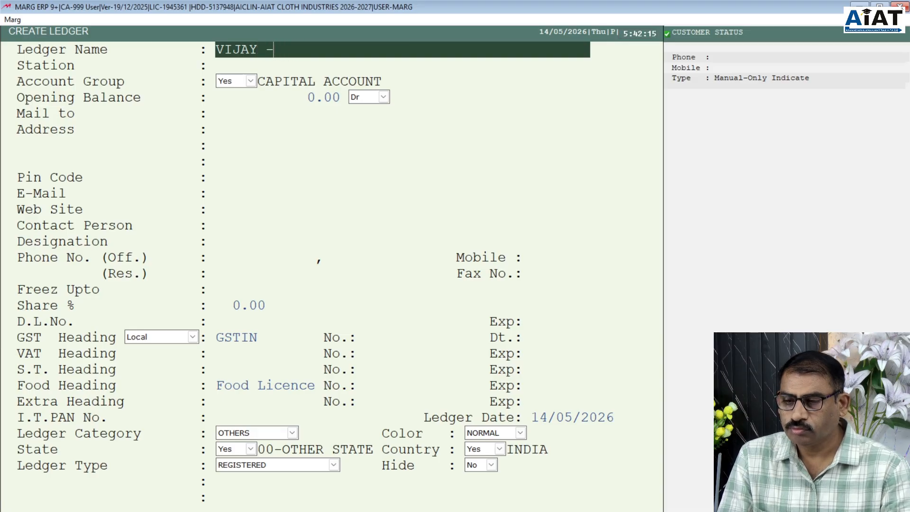
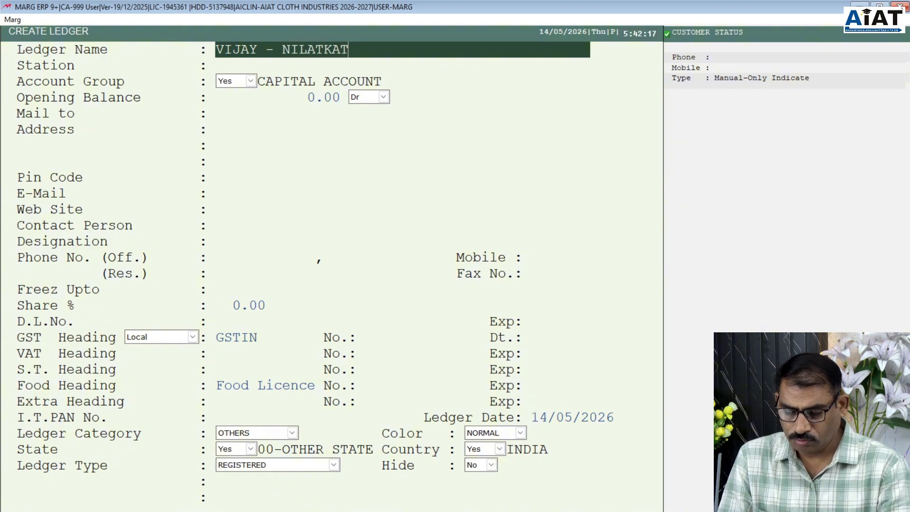
key("BackSpace")
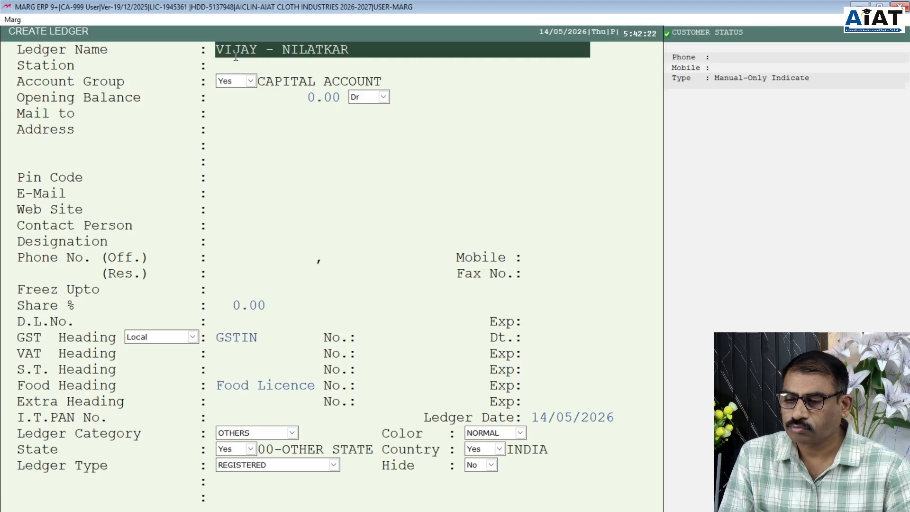
left_click_drag(283, 52, 259, 51)
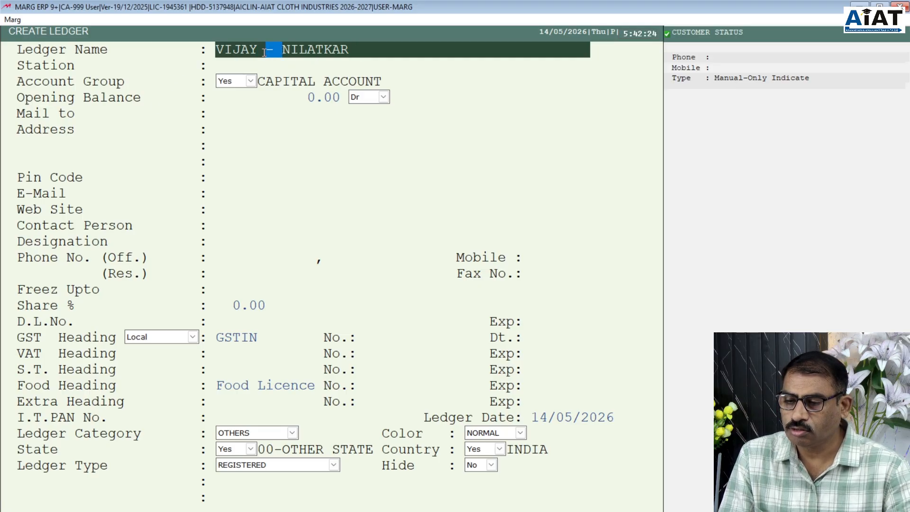
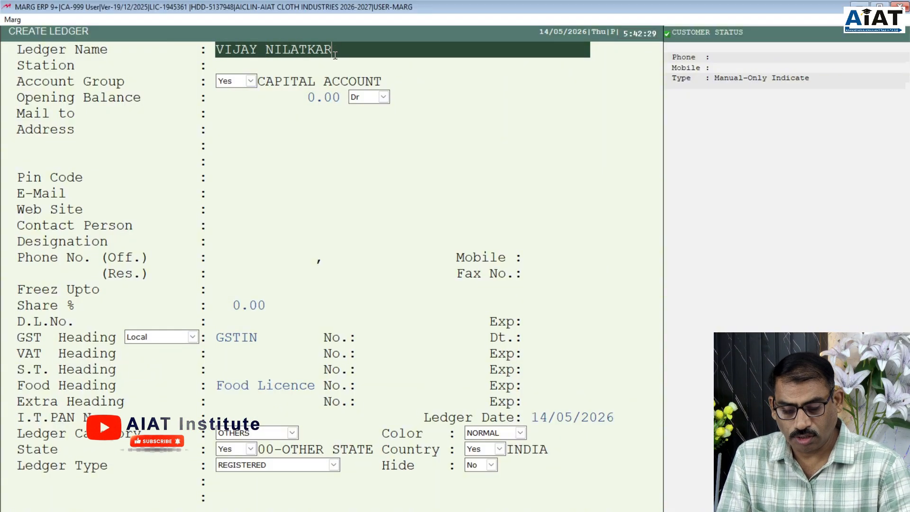
type("- CAPITAL")
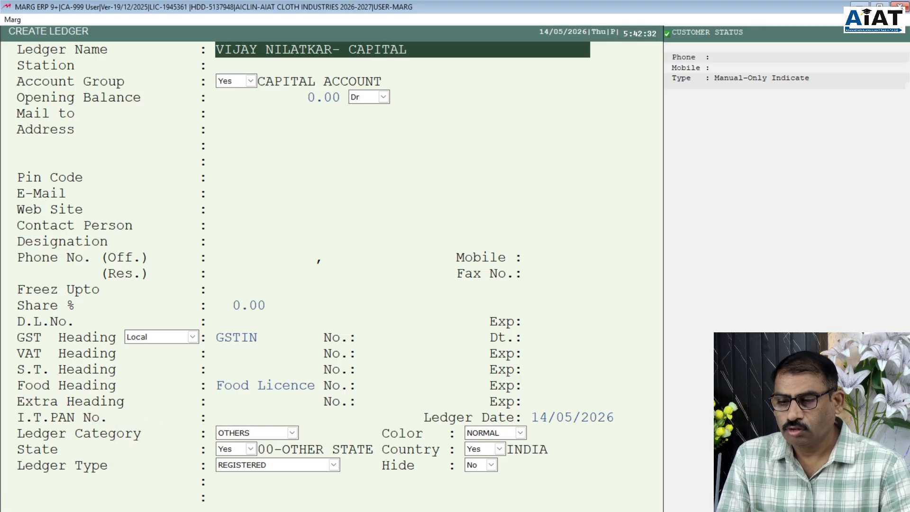
key("Return")
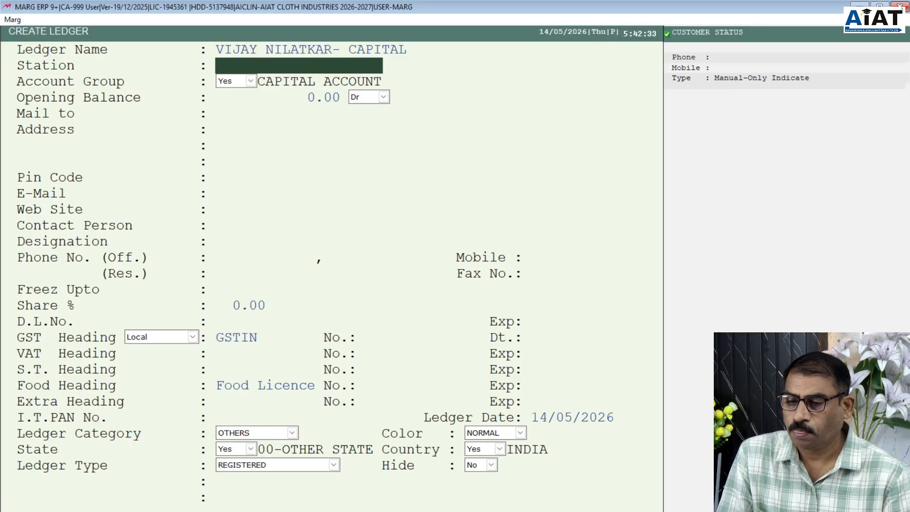
key("Return")
key("Return")
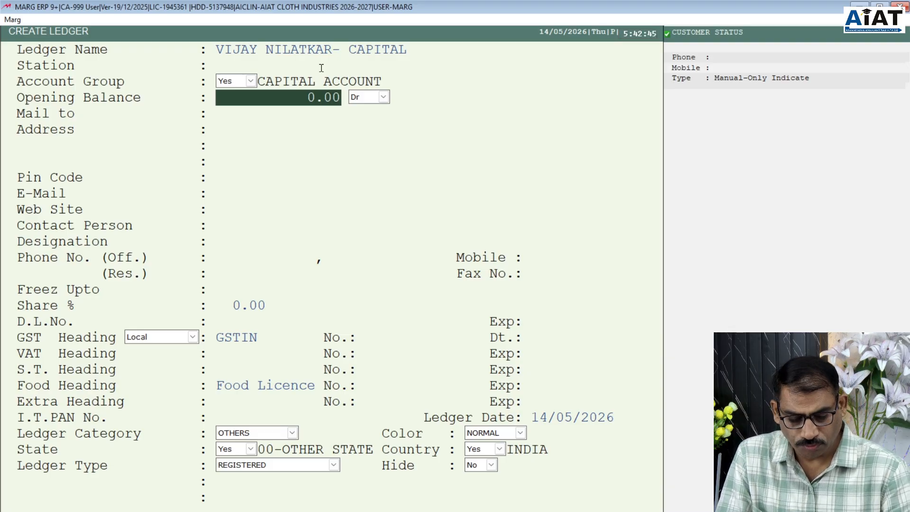
- Keep opening balance 0.00 and leave mailing, address, contact and phone fields blank
key("Return")
key("Return")
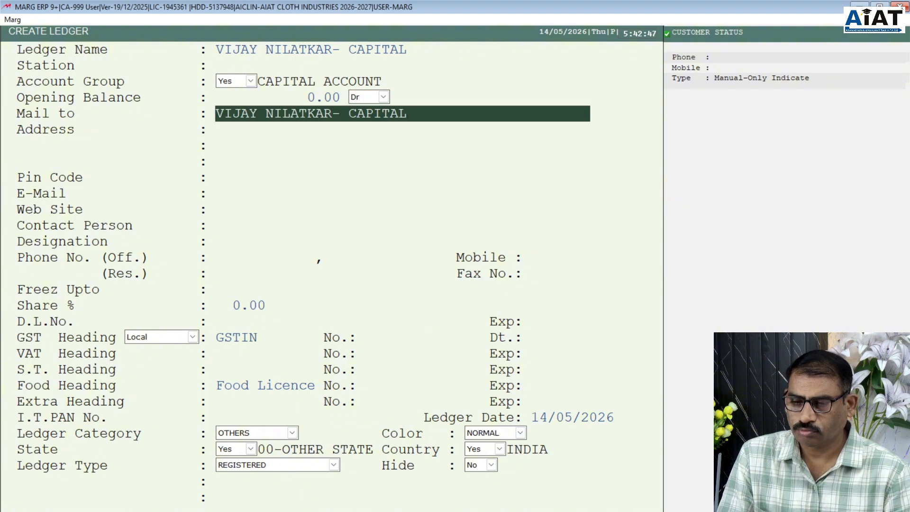
key("Return")
key("Return")
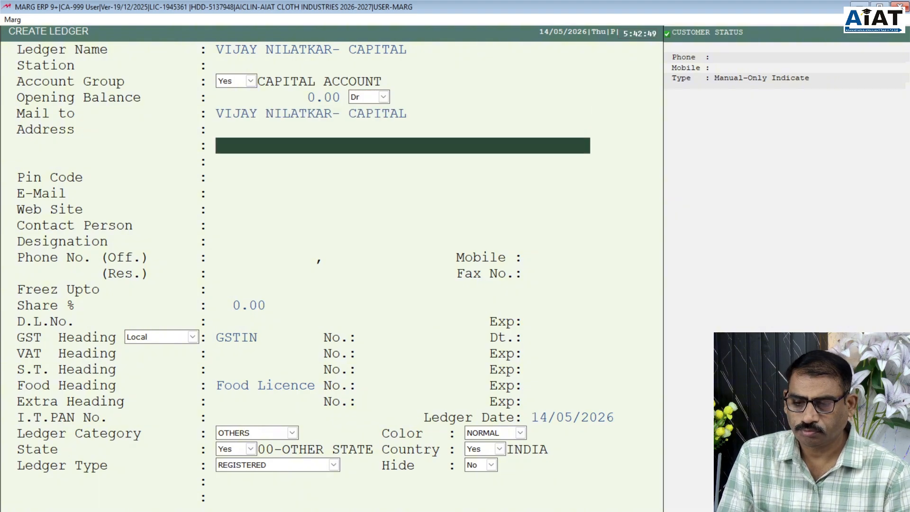
key("Return")
key("Return")
key("Return")
key("Return")
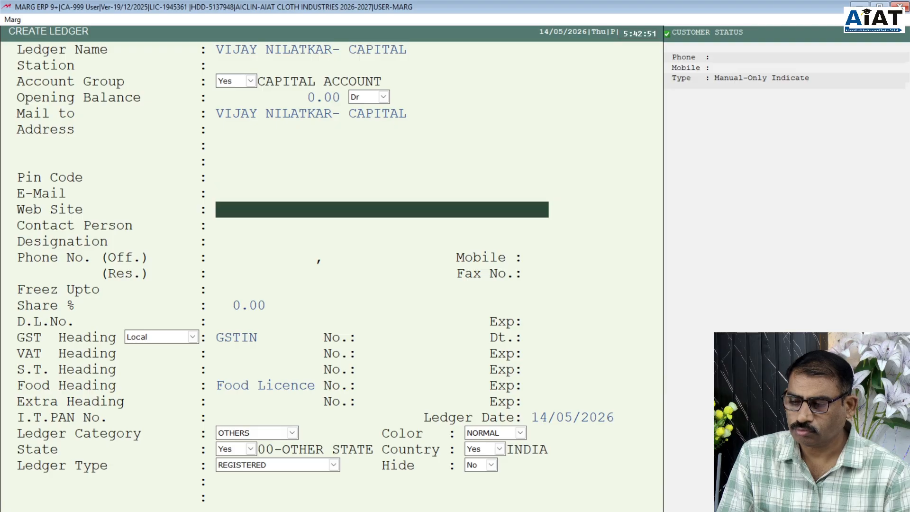
key("Return")
key("Return")
key("Return")
key("Return")
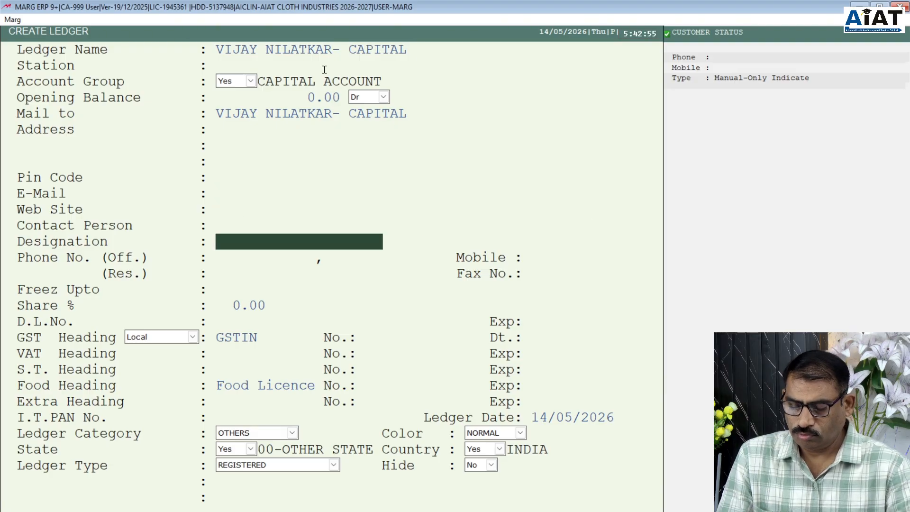
key("Return")
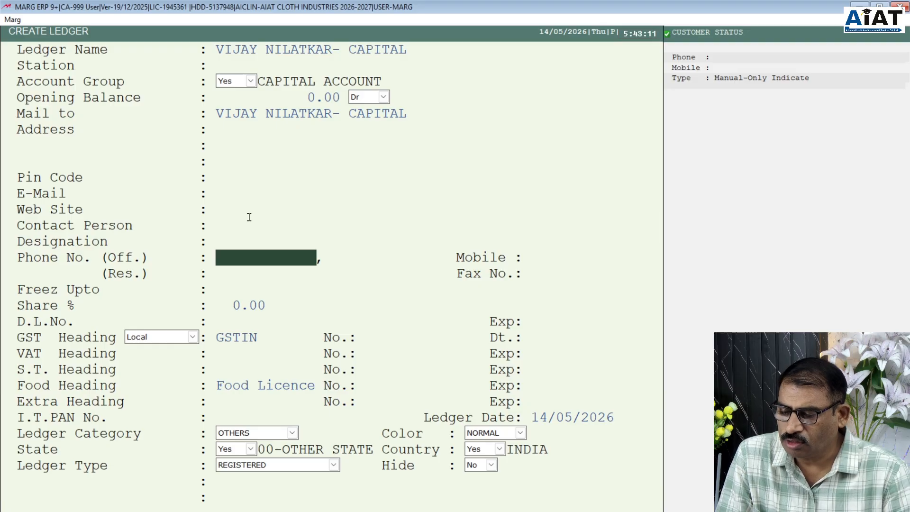
key("Return")
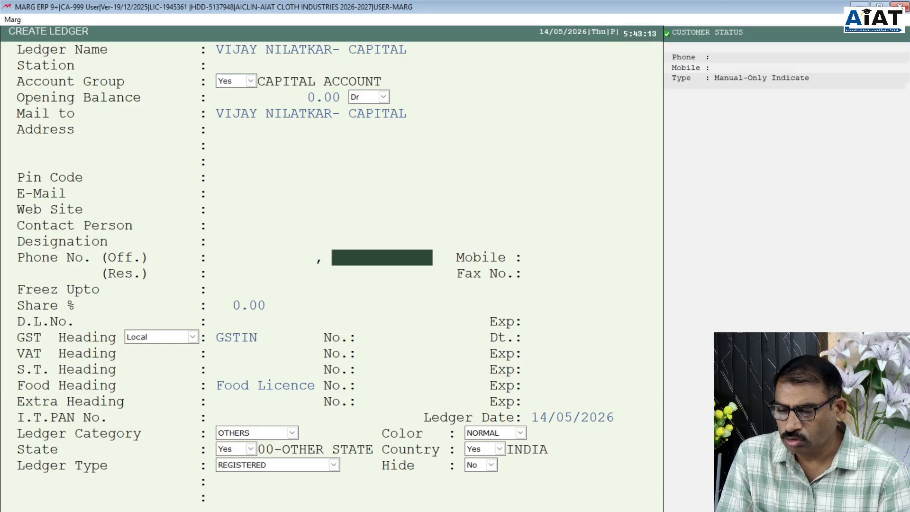
key("Return")
key("Return")
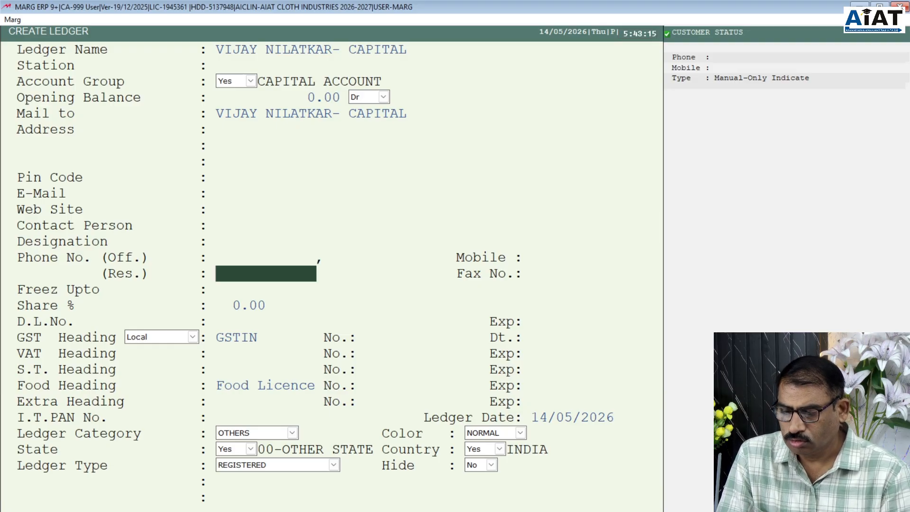
key("Return")
key("Return")
key("Return")
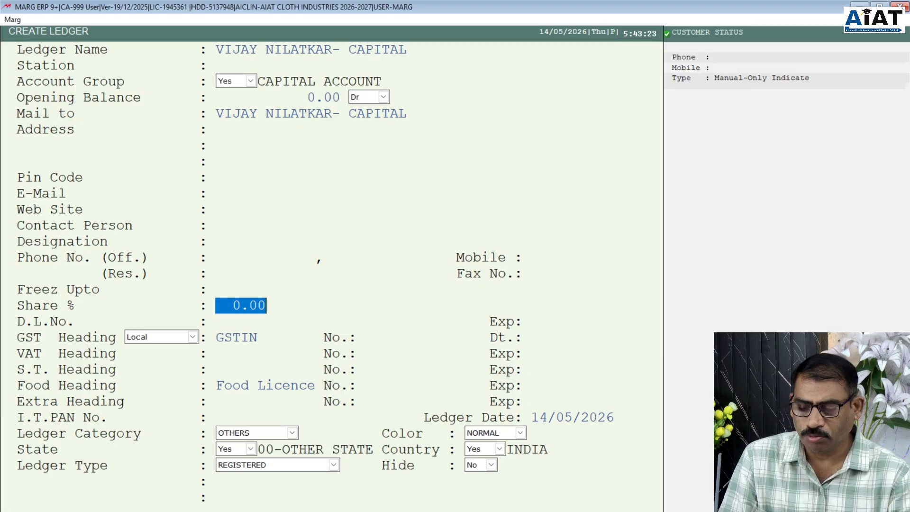
- Leave share at 0.00 and skip drug licence, GST, VAT and PAN fields to Ledger Date
key("Return")
key("Return")
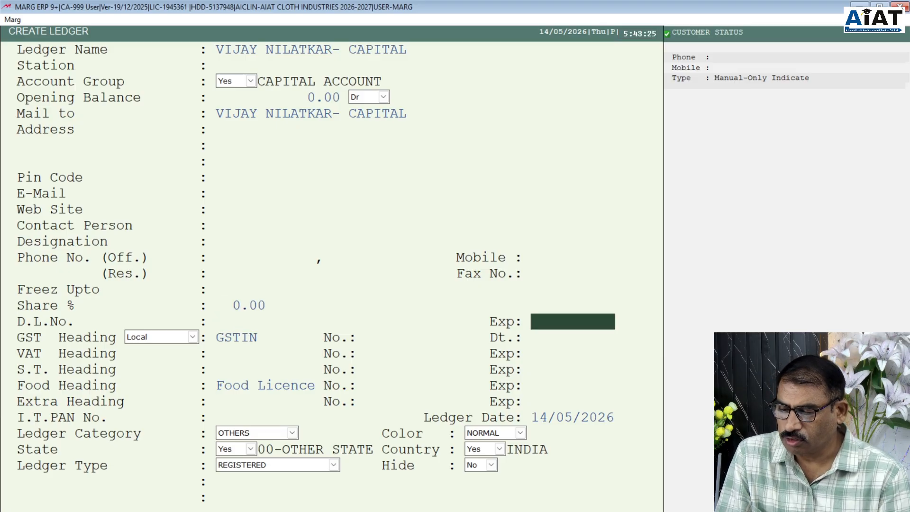
key("Return")
key("Return")
key("Return")
key("Return")
key("Return")
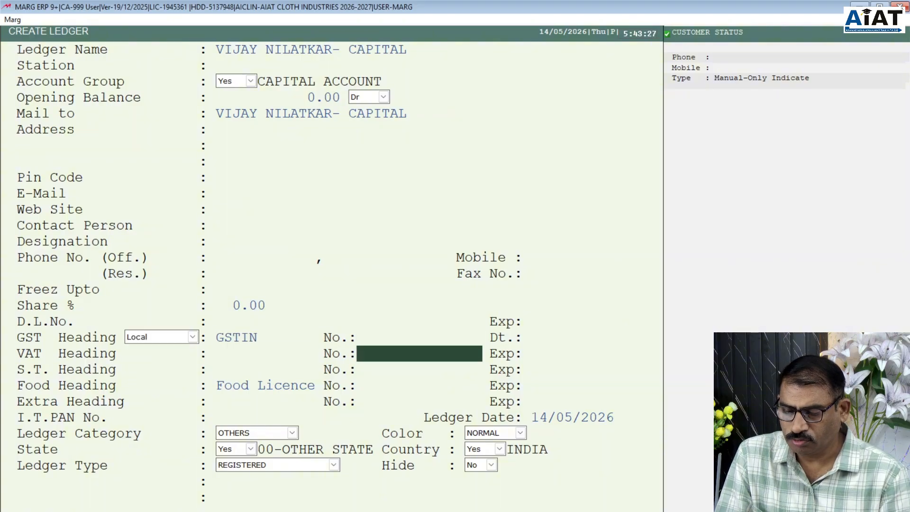
key("Return")
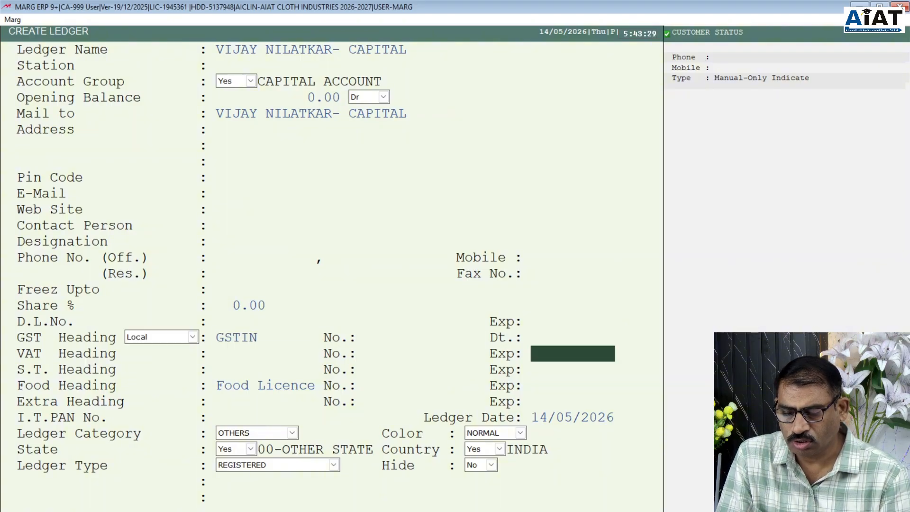
key("Return")
key("Return")
key("Return")
key("Return")
key("Return")
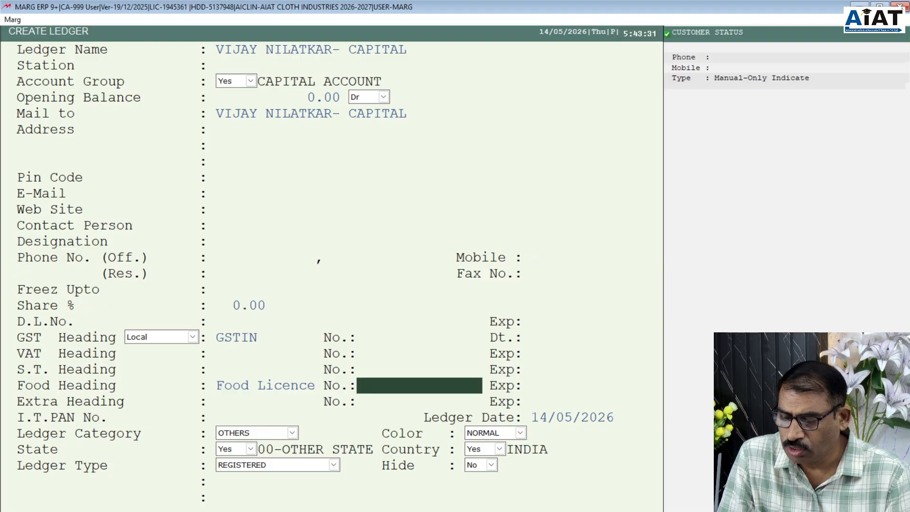
key("Return")
key("Return")
key("Return")
key("Return")
key("Return")
key("Return")
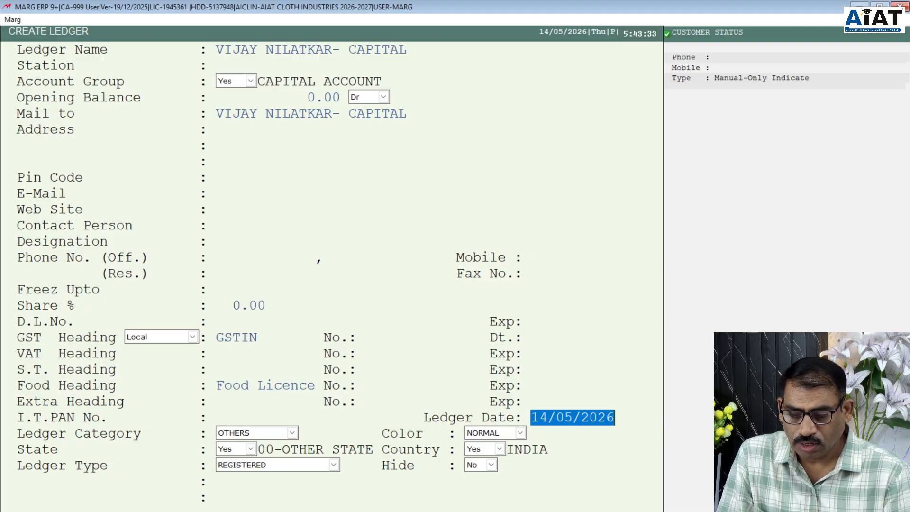
- Set the ledger date to 01/04/2026 and keep the category as OTHERS
type("1")
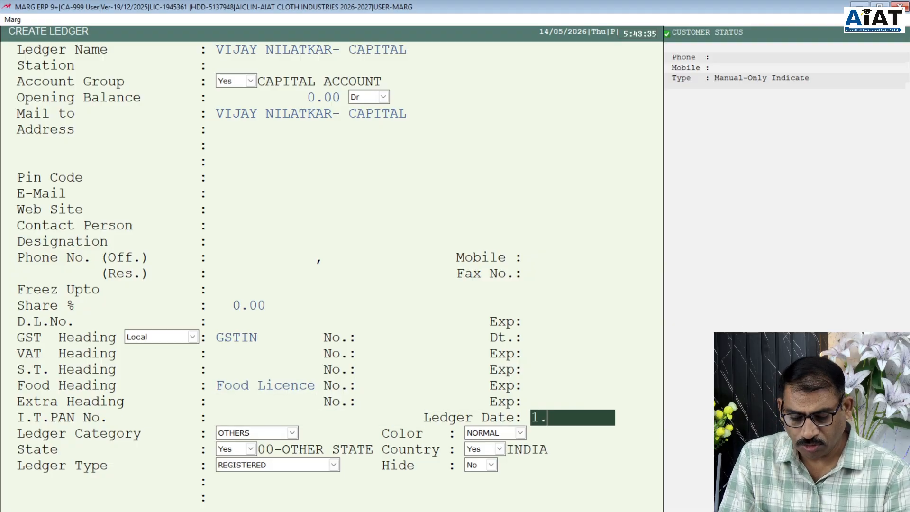
type(".4")
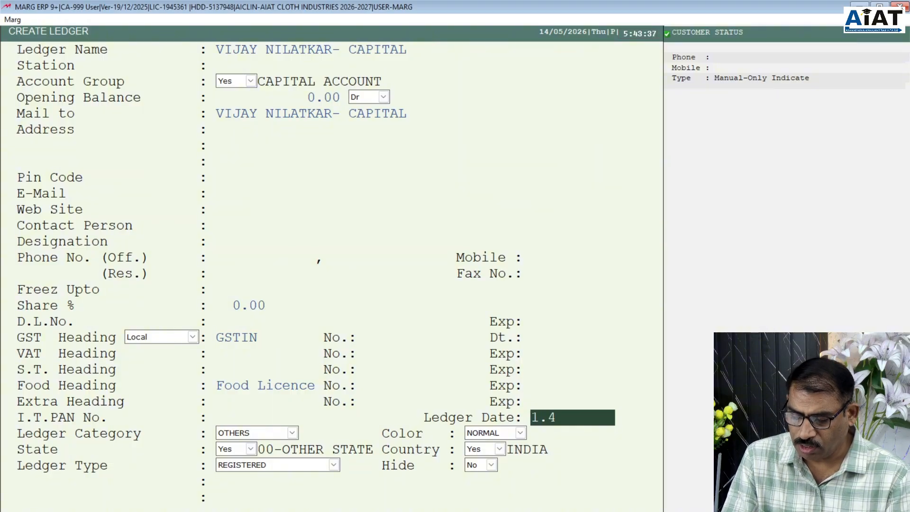
key("Return")
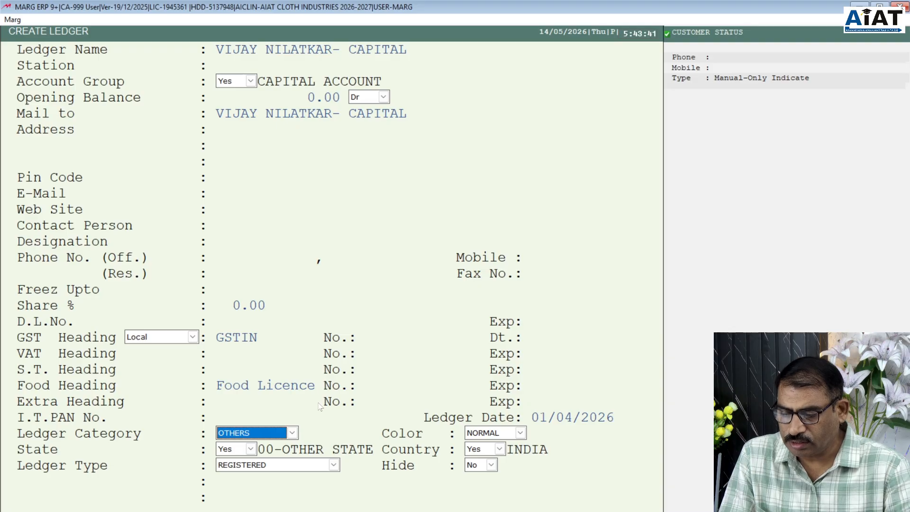
left_click(292, 433)
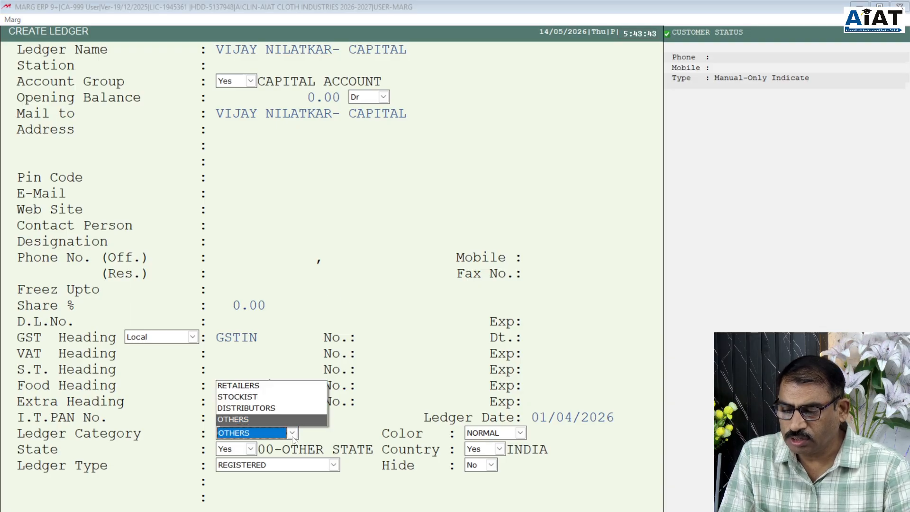
left_click(225, 425)
key("Return")
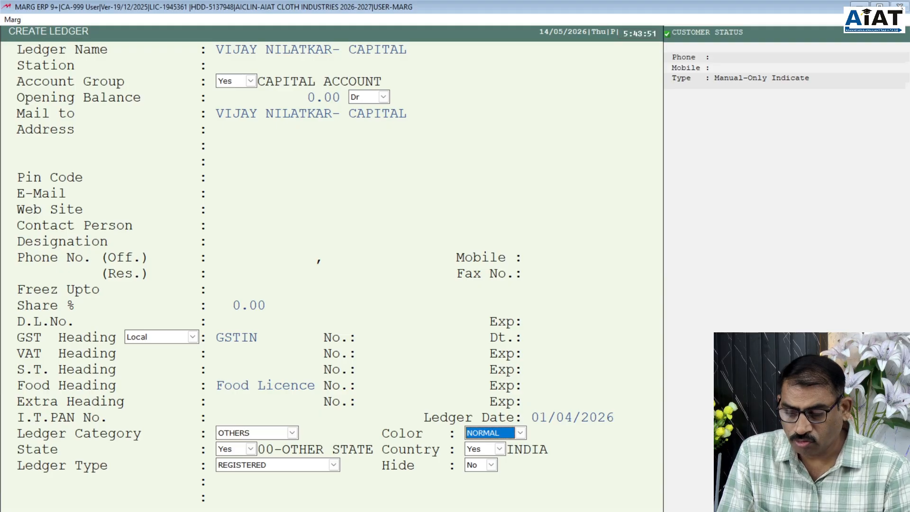
- Accept NORMAL colour and default state, country, type and hide settings, saving the ledger
key("Return")
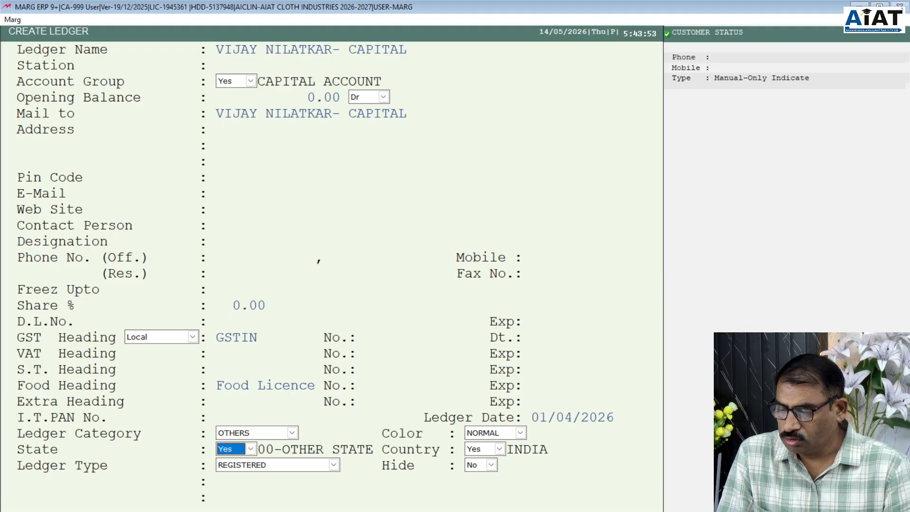
key("Return")
key("Return")
key("Return")
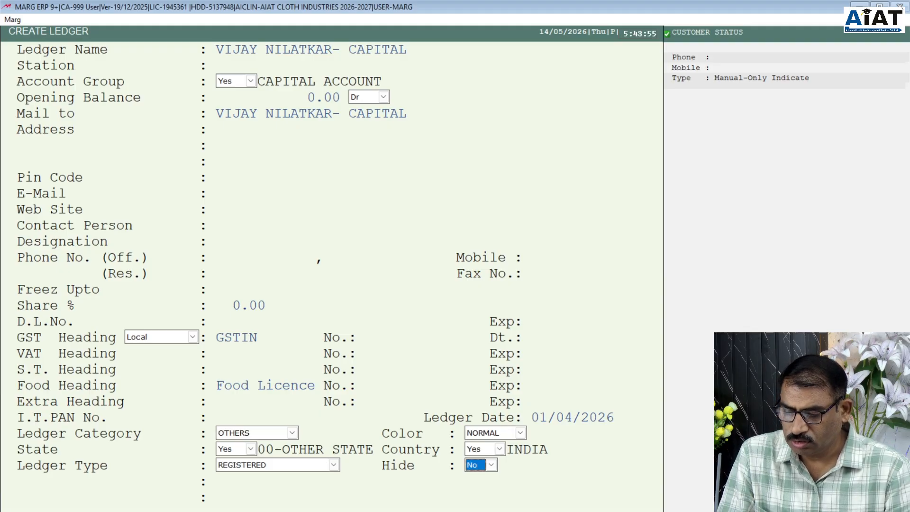
key("Return")
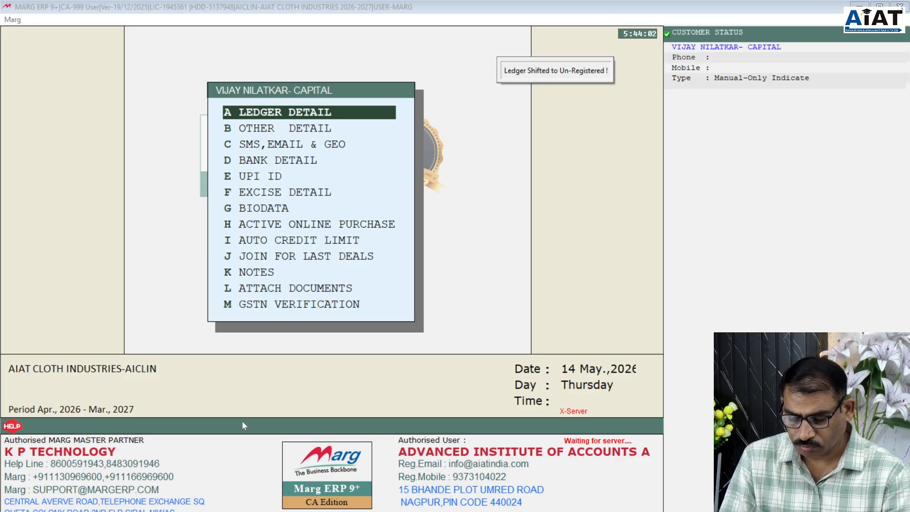
key("h")
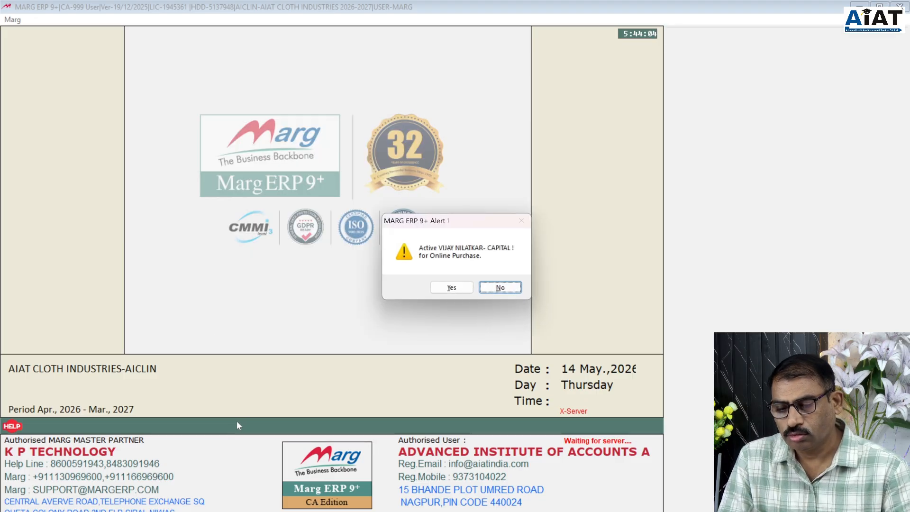
- Answer the online purchase alert and start a new ledger under EXPENSES (Direct) (Mfg./Trdg. Expenses)
left_click(464, 289)
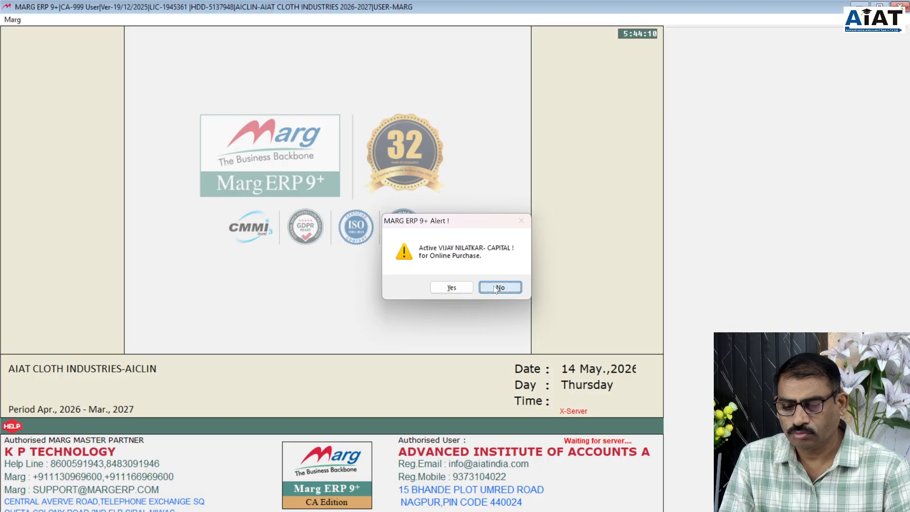
key("Escape")
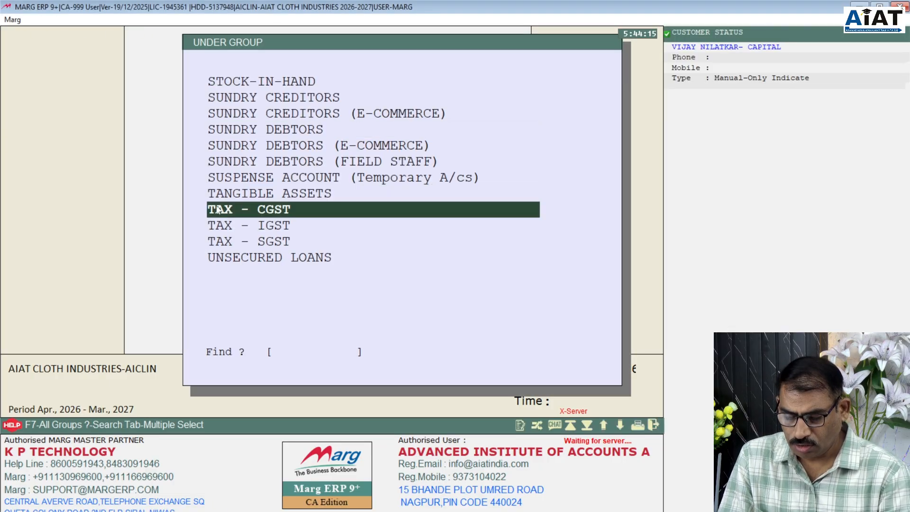
type("E")
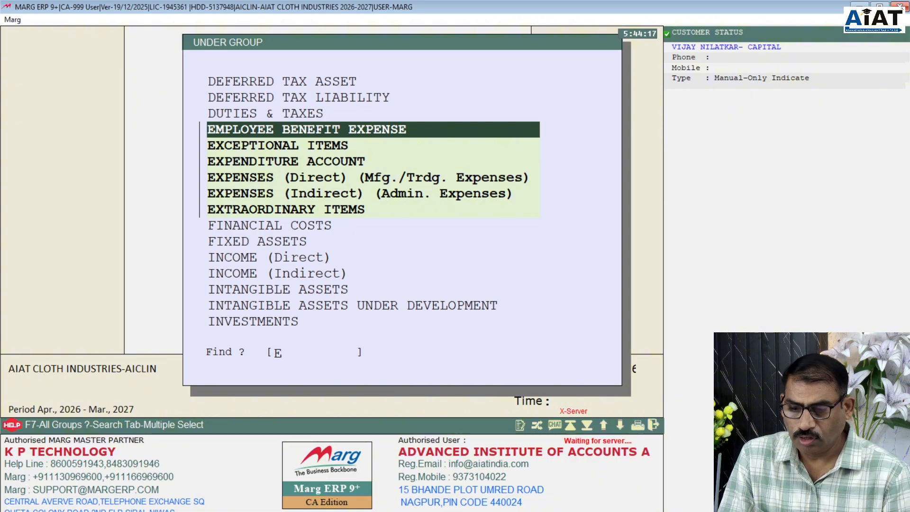
key("Down")
key("Down")
key("Down")
key("Down")
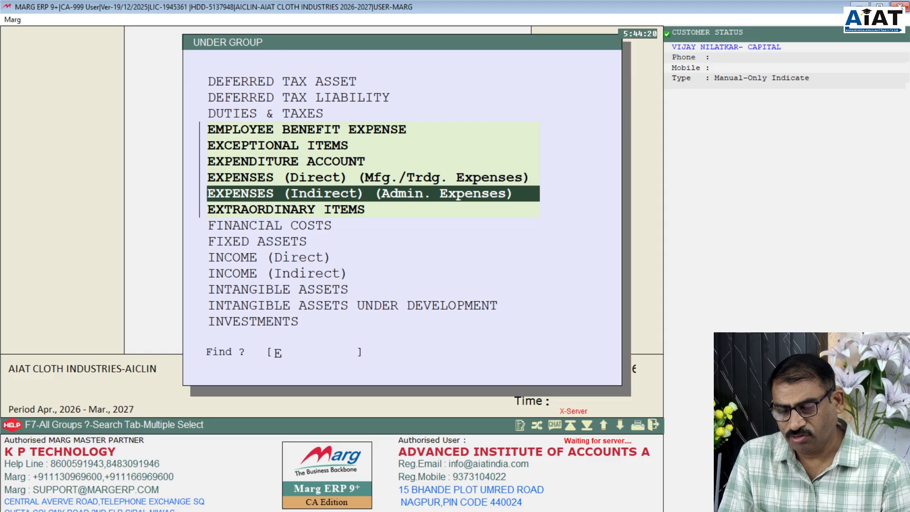
key("Up")
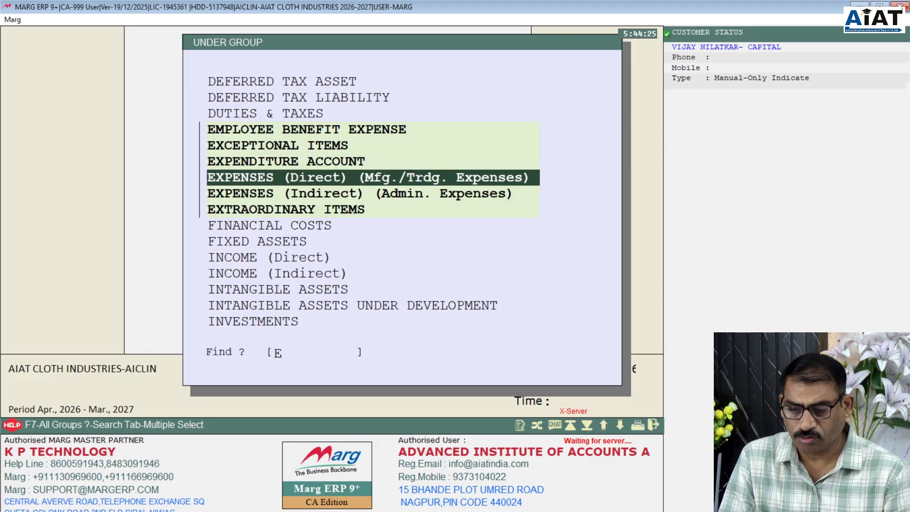
key("Return")
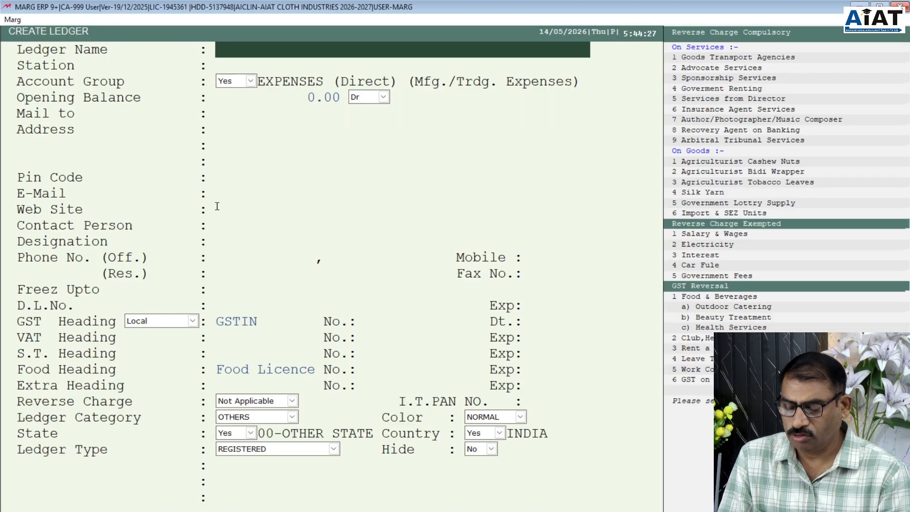
- Name the ledger 'Transportation & Packing' and move past Station and Account Group
type("tRA")
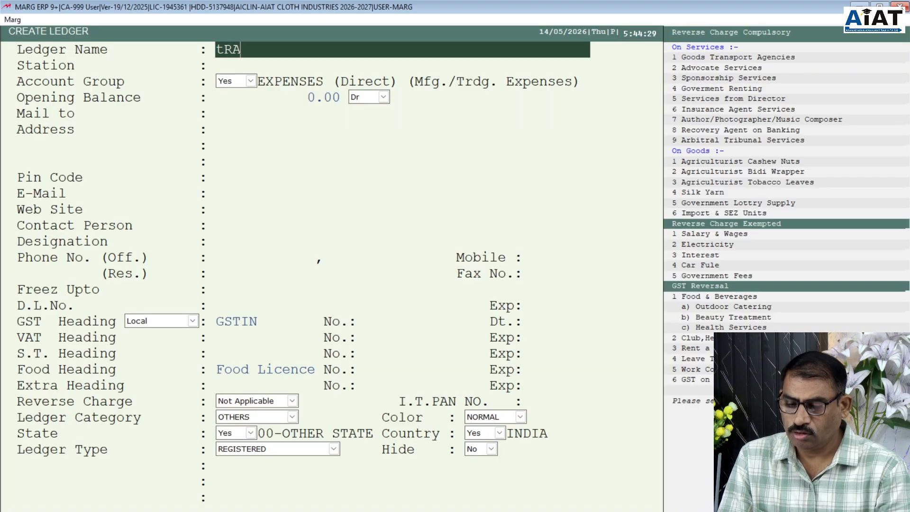
key("BackSpace")
key("BackSpace")
key("BackSpace")
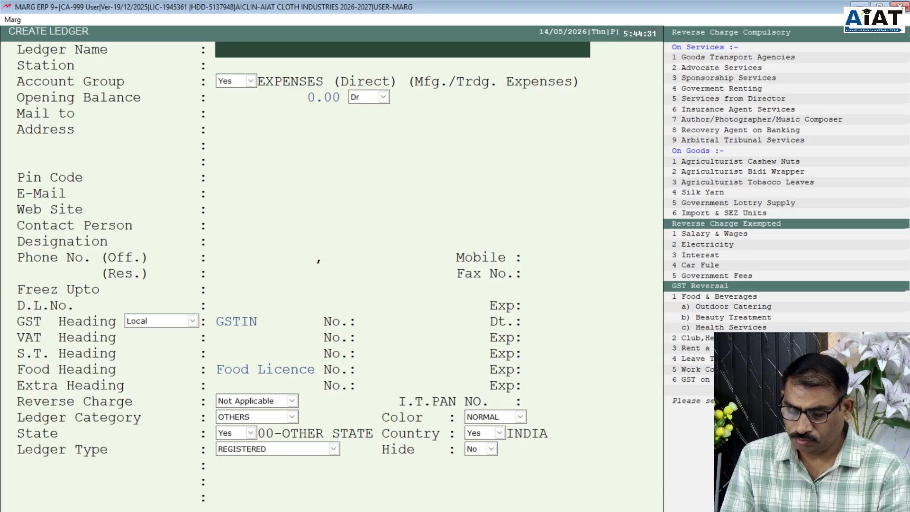
type("Tran d")
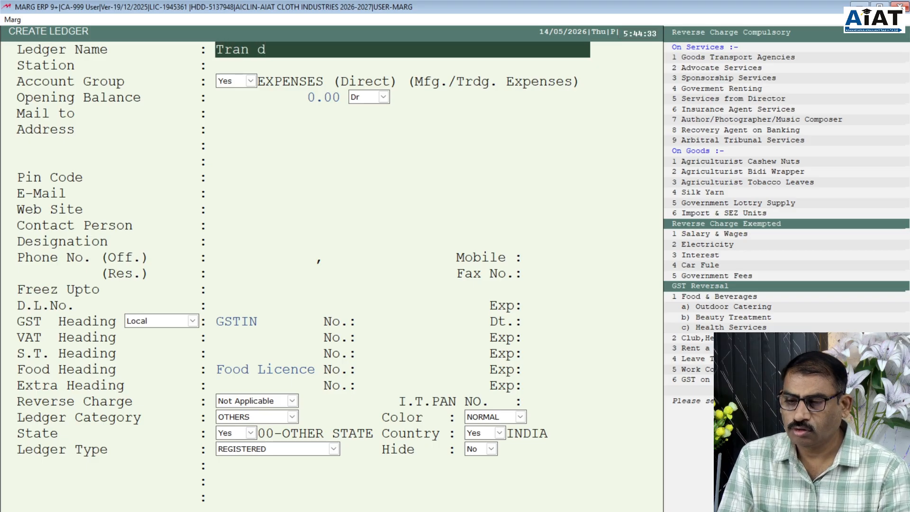
key("BackSpace")
key("BackSpace")
type("sp")
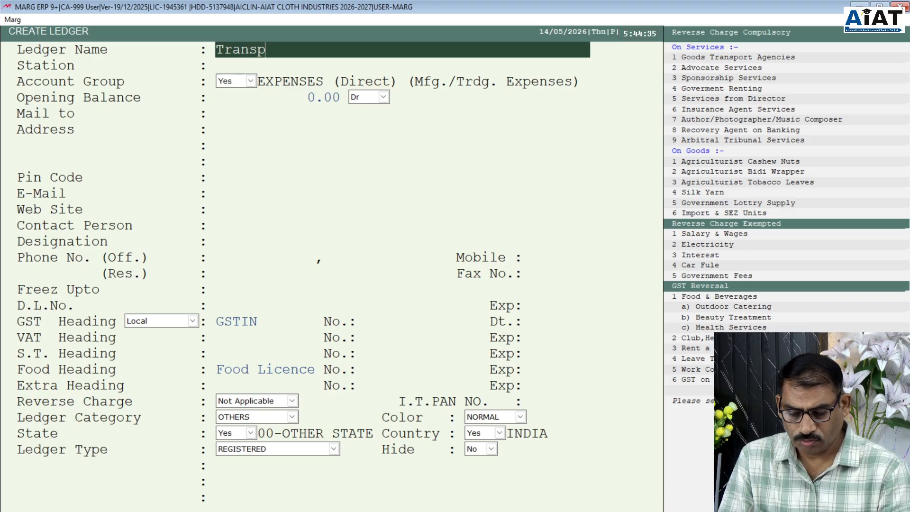
type("ortation")
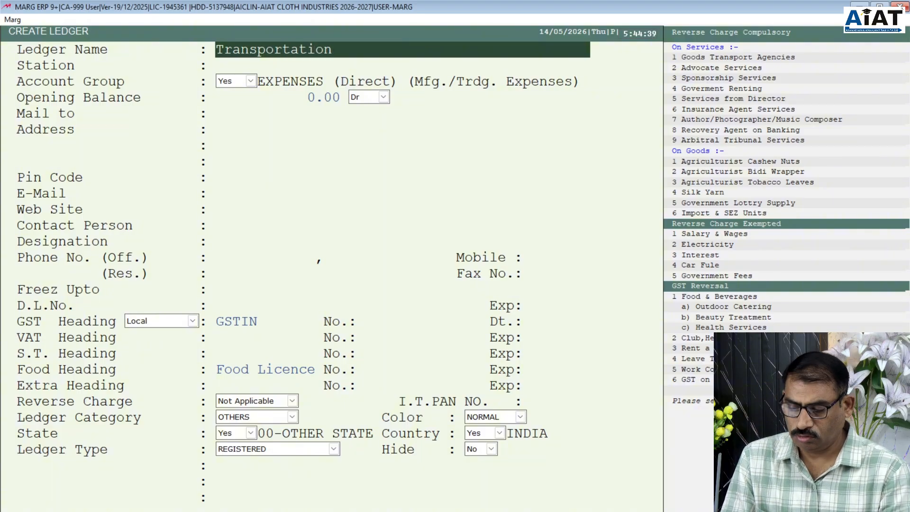
type(" &")
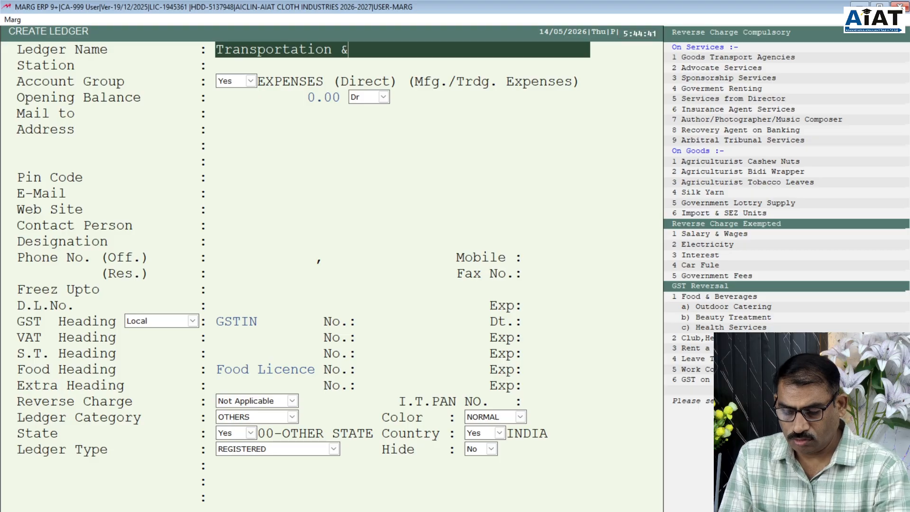
type(" Packing")
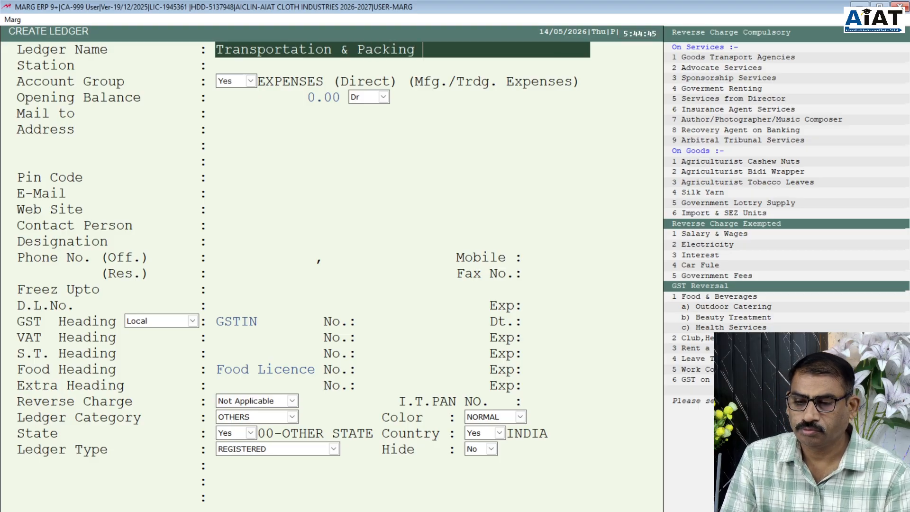
key("Return")
key("Return")
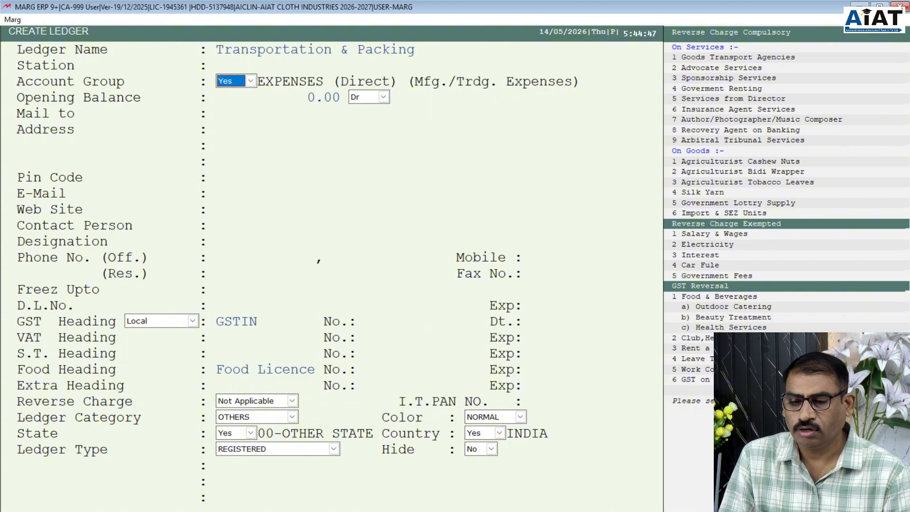
key("Return")
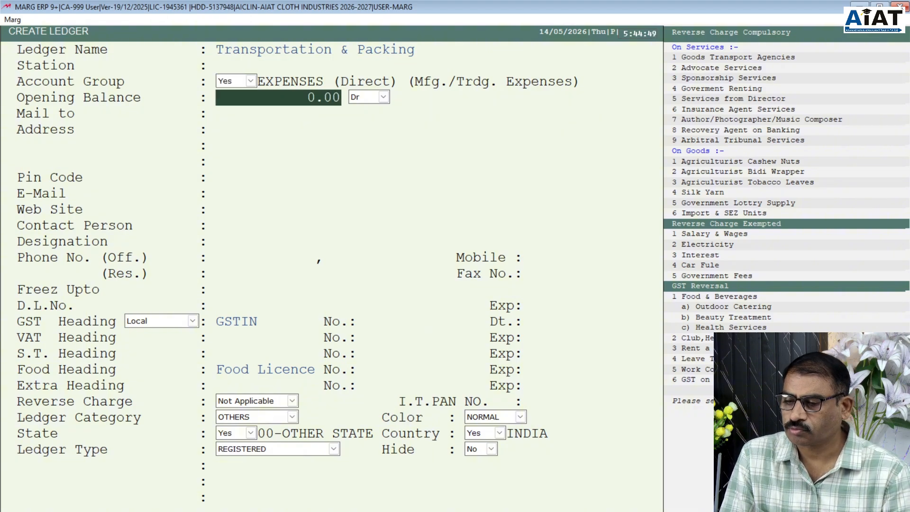
key("Return")
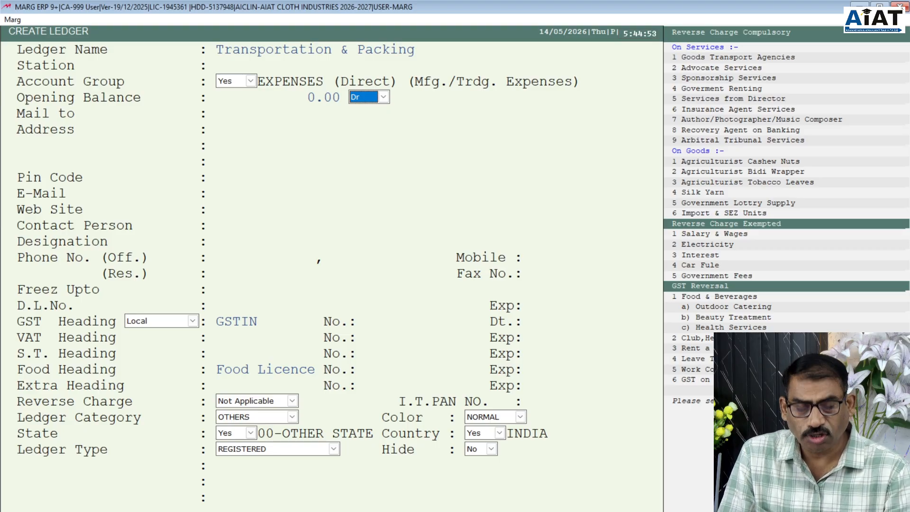
- Keep the Dr balance and leave mailing name, address, e-mail, contact and office phone blank
key("Return")
key("Return")
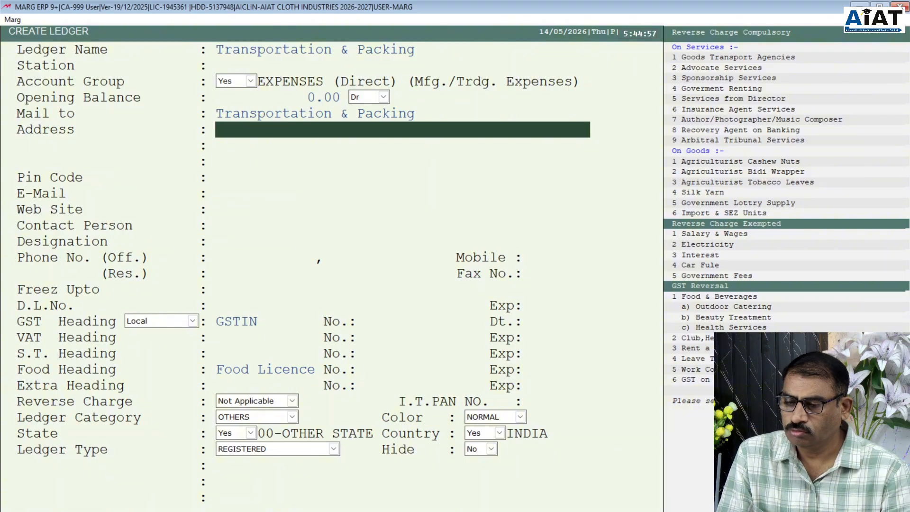
key("Return")
key("Return")
key("Return")
key("Return")
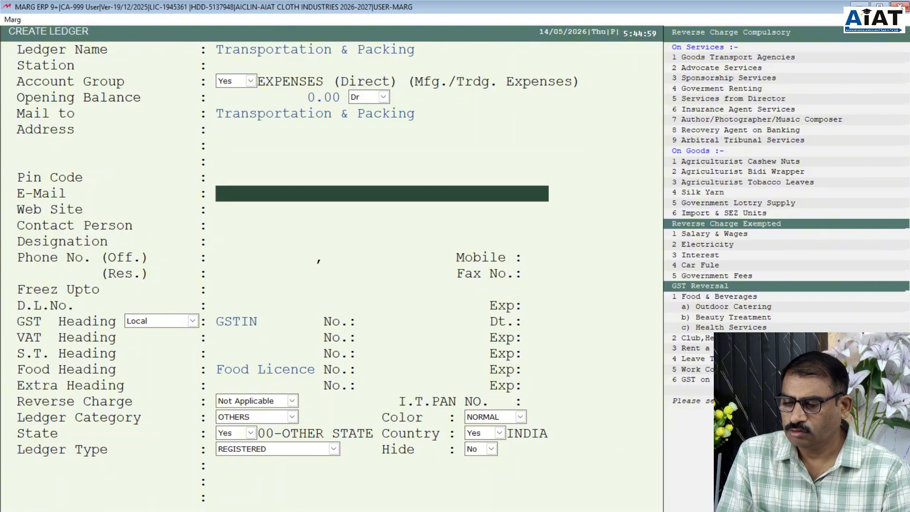
key("Return")
key("Return")
key("Return")
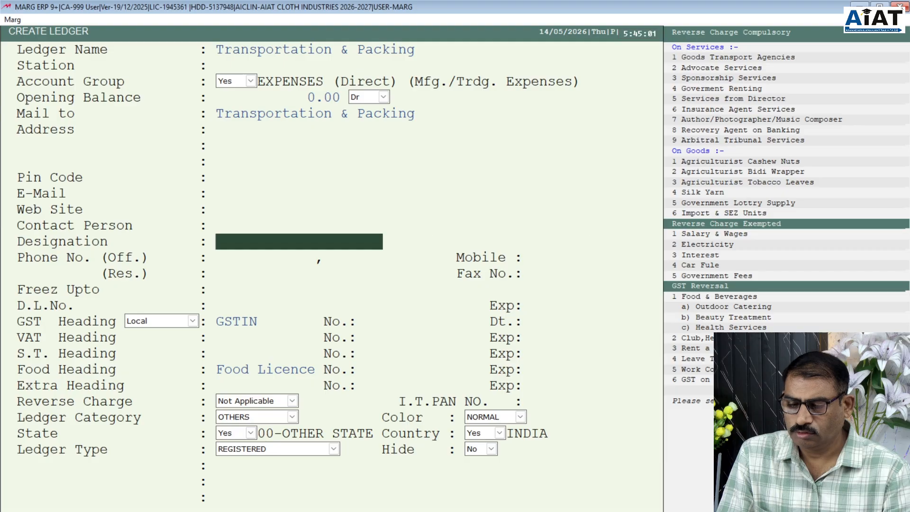
key("Return")
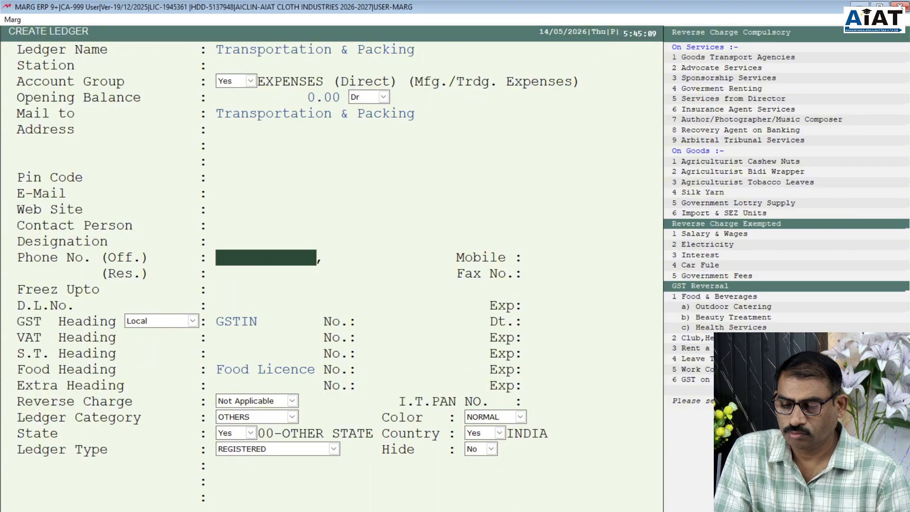
key("Return")
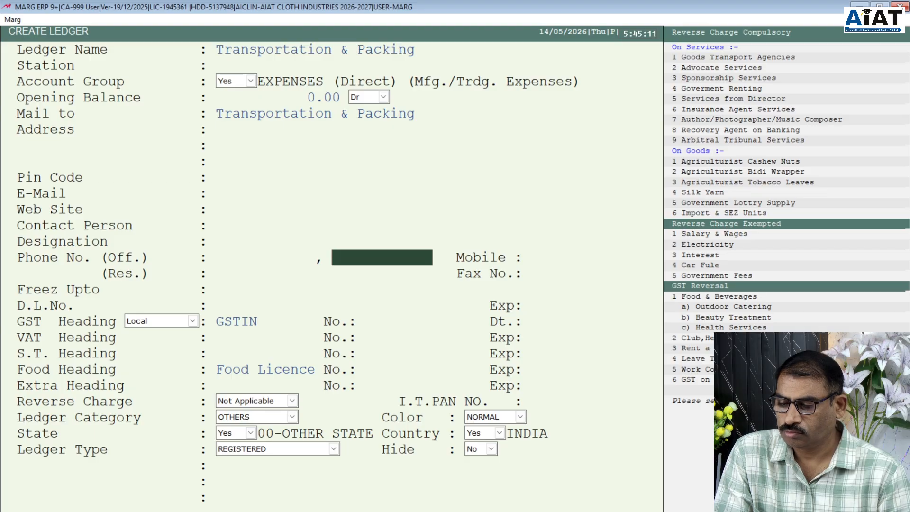
key("Return")
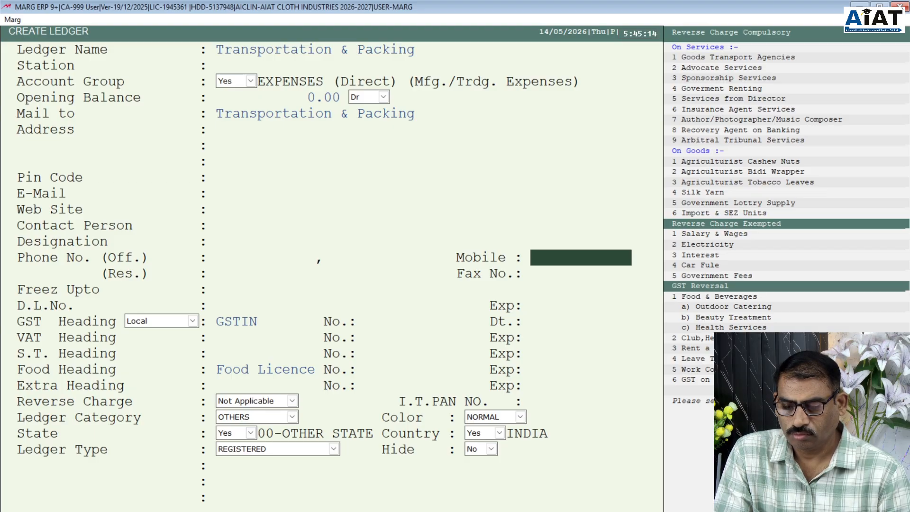
- Skip mobile, licence, GSTIN, VAT, food licence and PAN fields and save the ledger
key("Return")
key("Return")
key("Return")
key("Return")
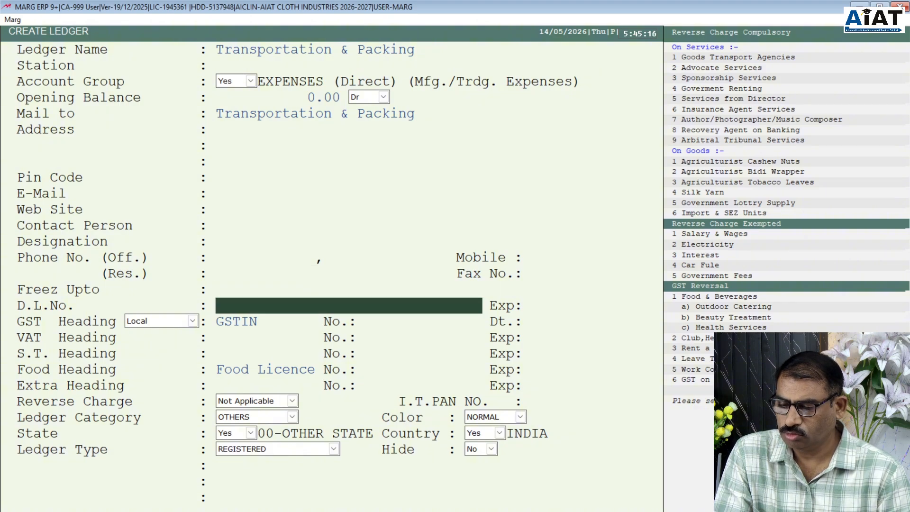
key("Return")
key("Return")
key("Return")
key("Return")
key("Return")
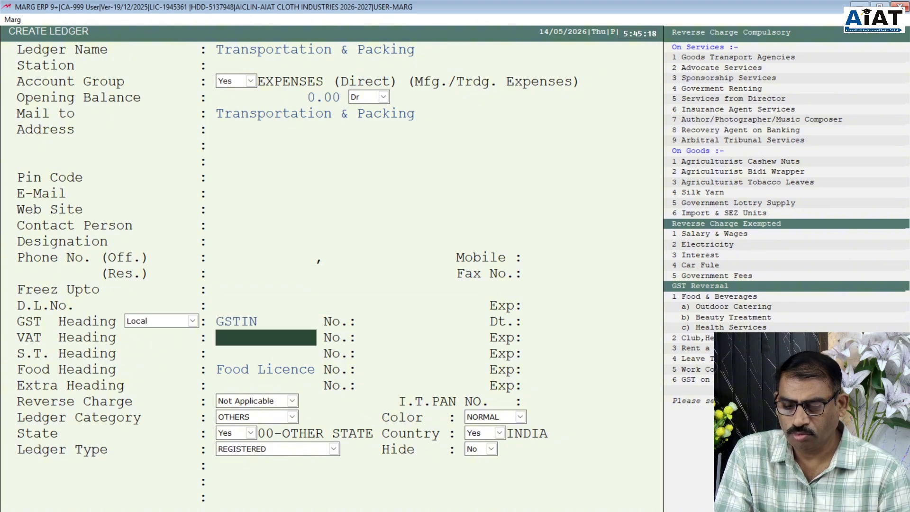
key("Return")
key("Return")
key("Return")
key("Return")
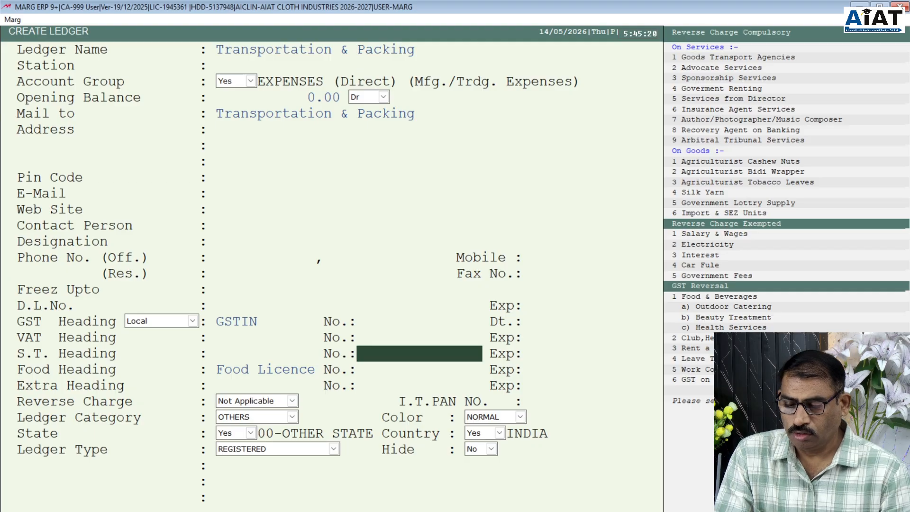
key("Return")
key("Return")
key("Return")
key("Return")
key("Return")
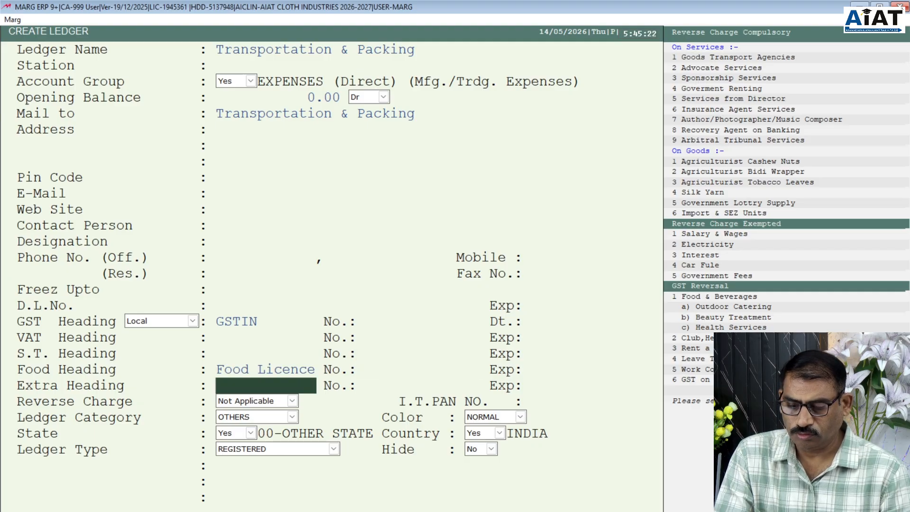
key("Return")
key("Return")
key("Return")
key("Return")
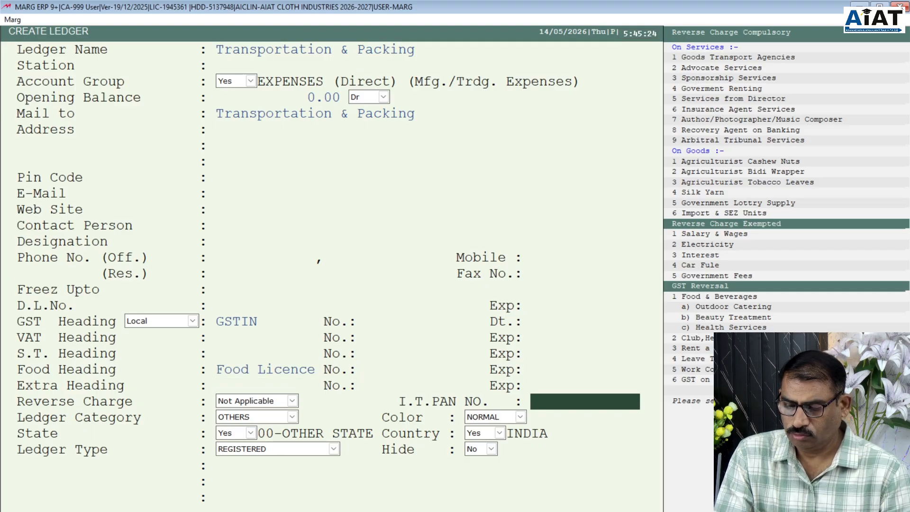
key("Return")
key("Return")
key("Return")
key("Return")
key("Return")
key("Return")
key("Return")
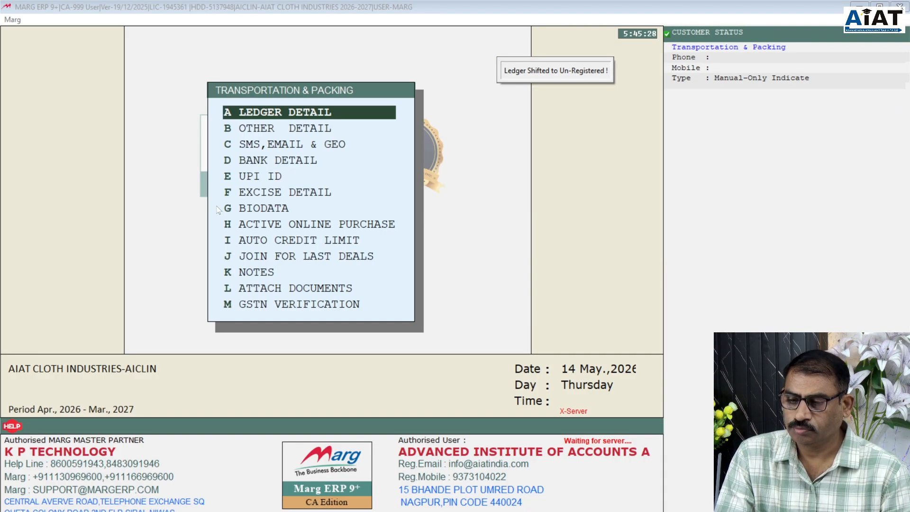
- Start another ledger under Expenses (Indirect) (Admin. Expenses)
key("Return")
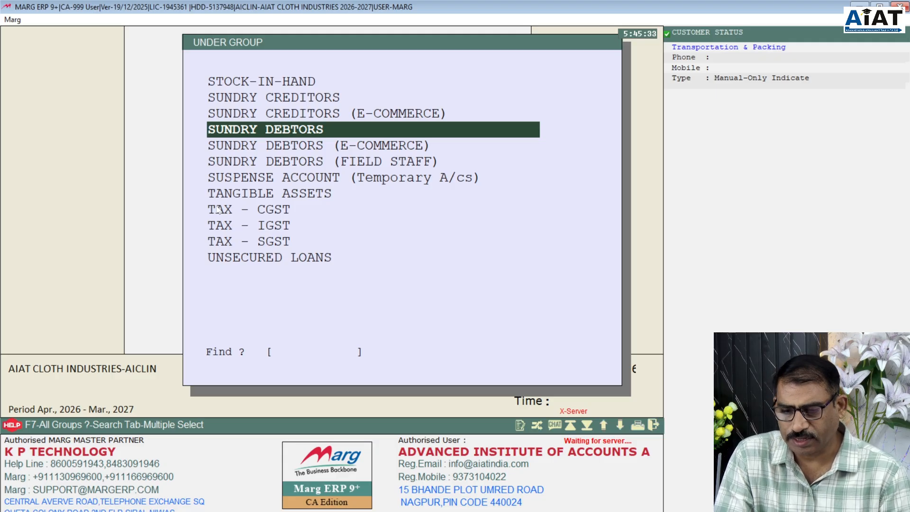
type("E")
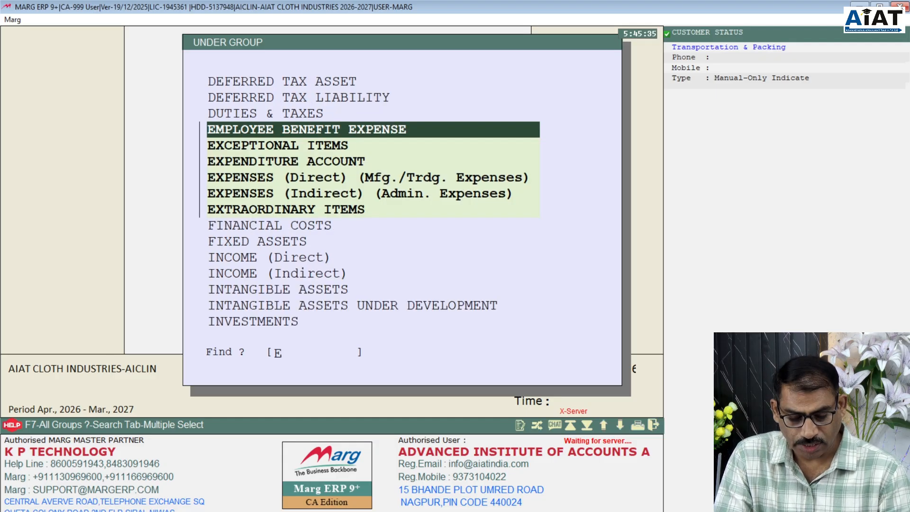
key("Down")
key("Down")
key("Down")
key("Down")
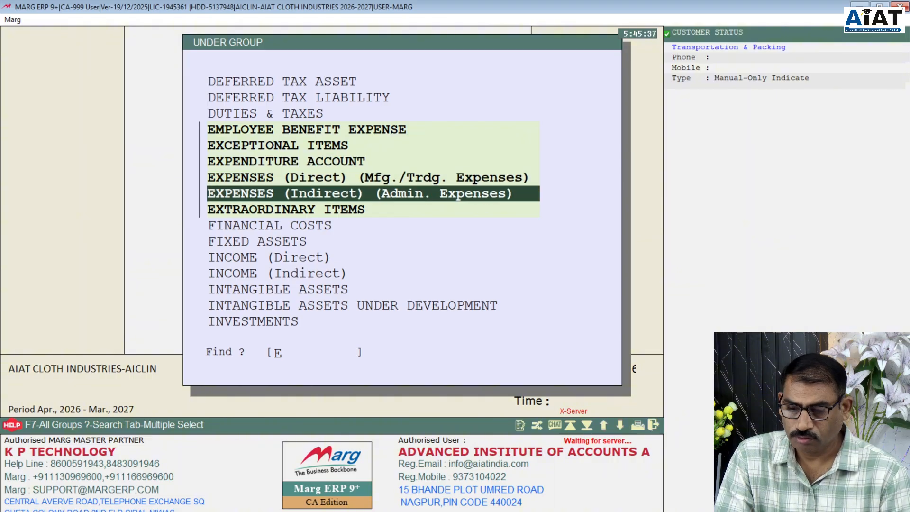
key("Return")
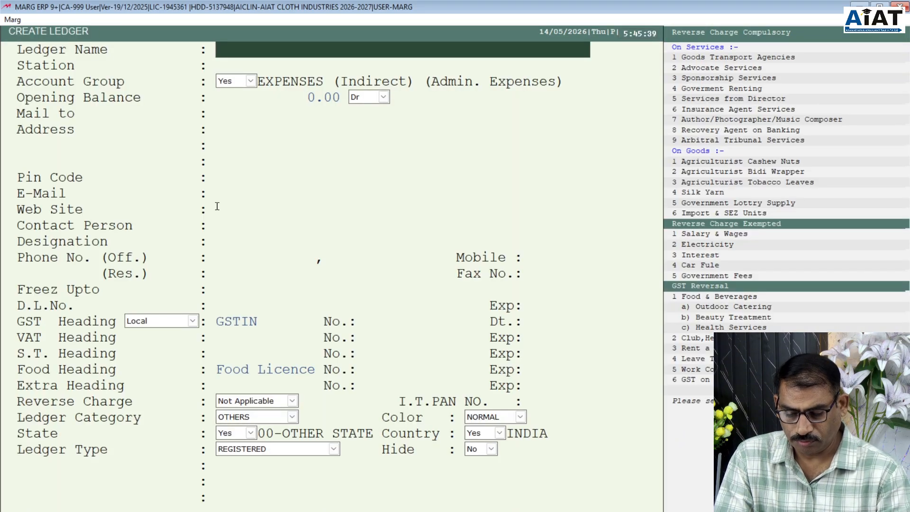
- Enter 'Petrol Expenses' as the ledger name
type("petrol")
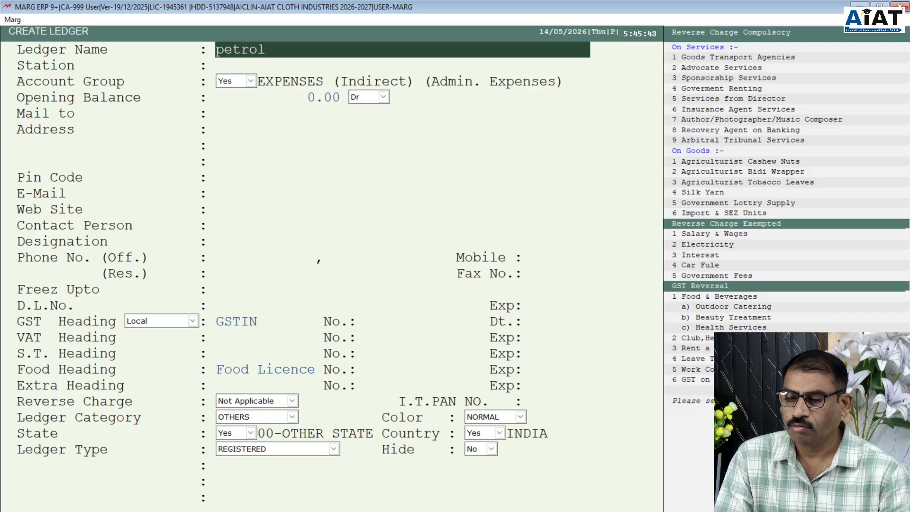
key("BackSpace")
key("BackSpace")
key("BackSpace")
key("BackSpace")
key("BackSpace")
key("BackSpace")
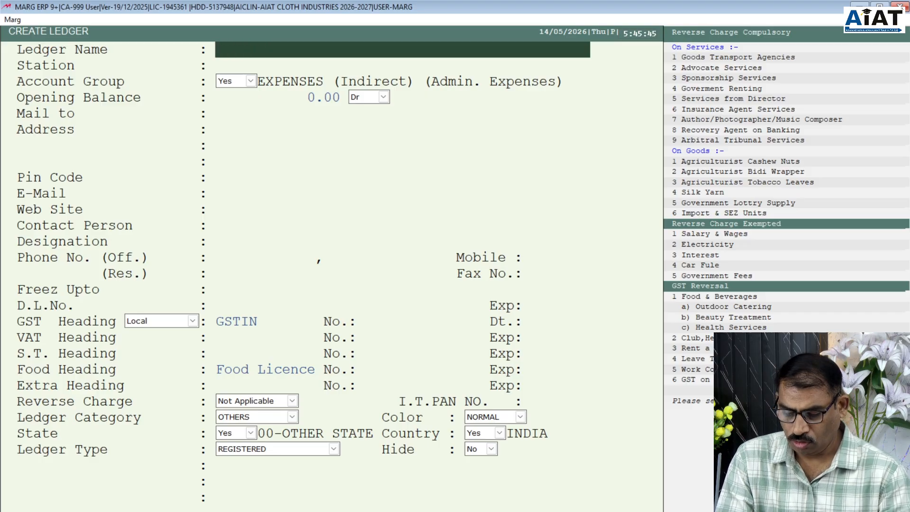
type("Petro")
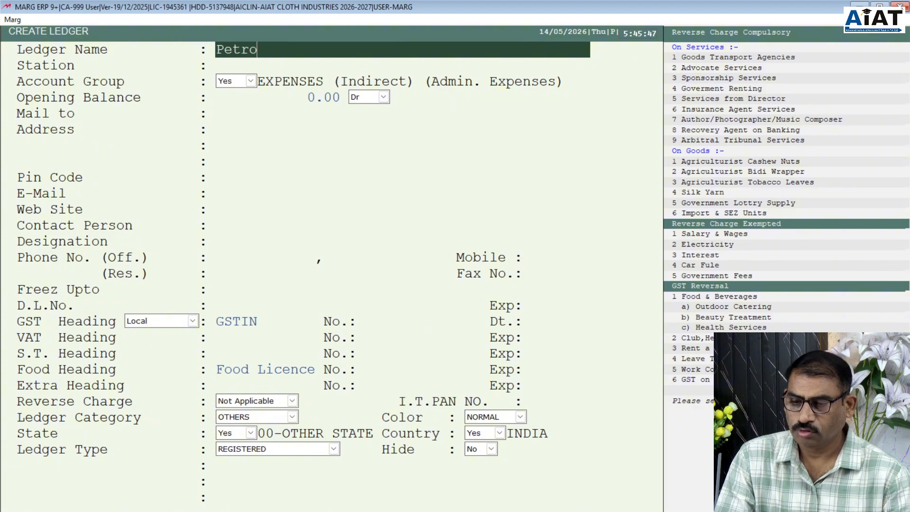
type("l Ex")
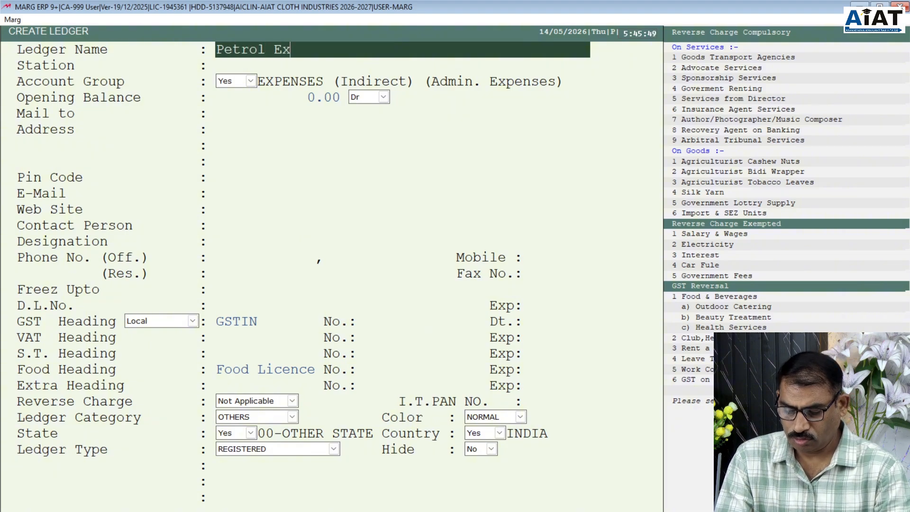
type("pen")
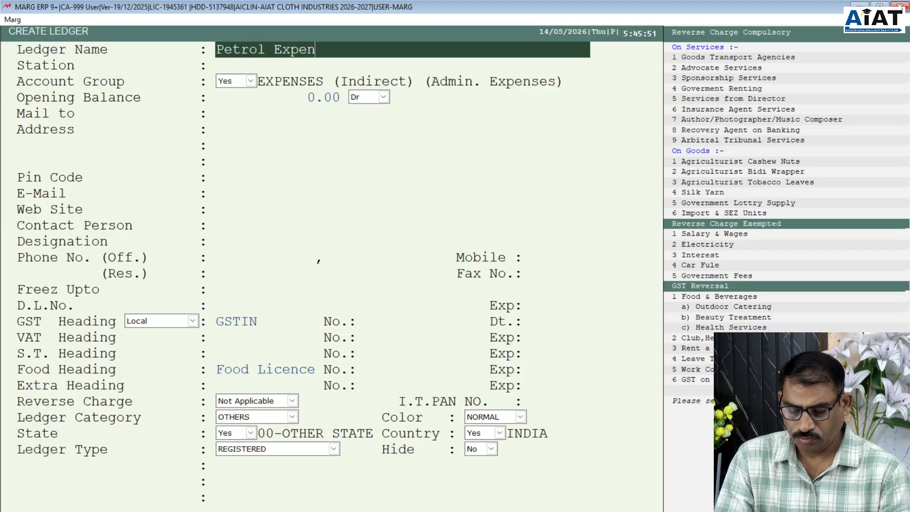
type("ses")
key("Return")
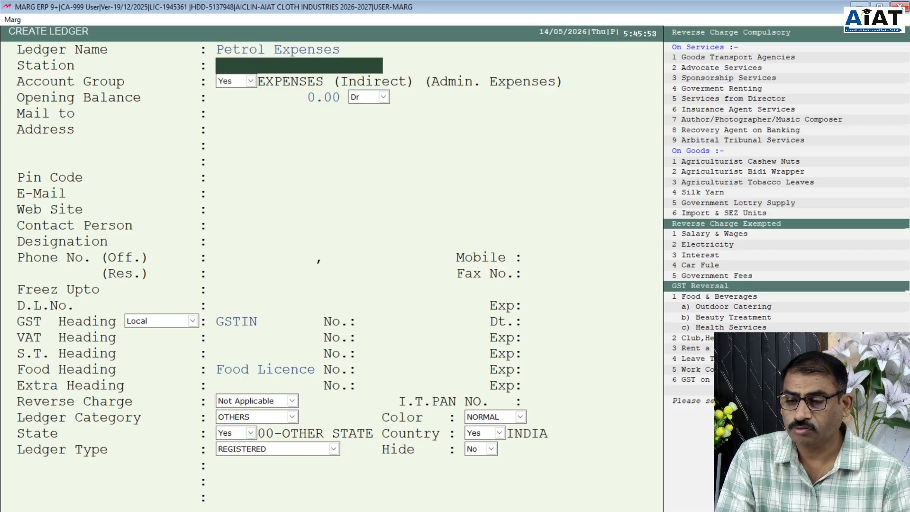
- Leave station, group, Dr balance, address, contact, GST and state fields at defaults through to Ledger Type
key("Return")
key("Return")
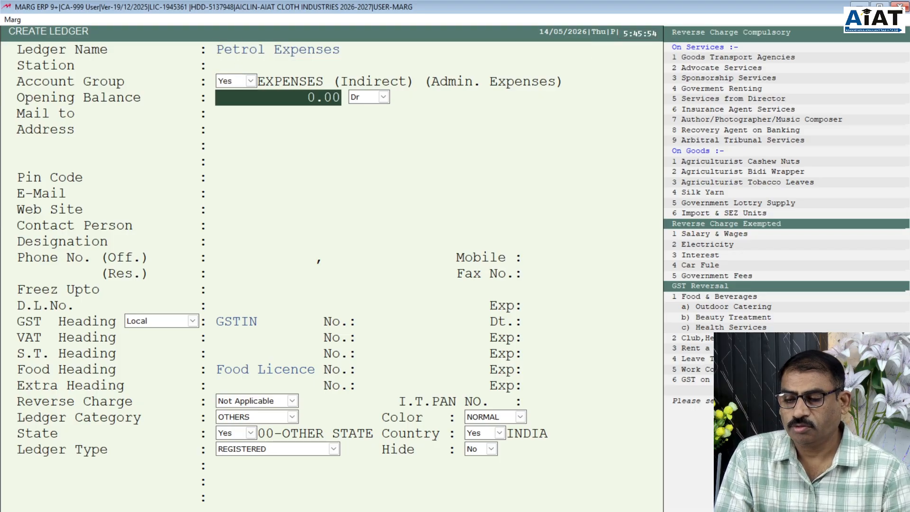
key("Return")
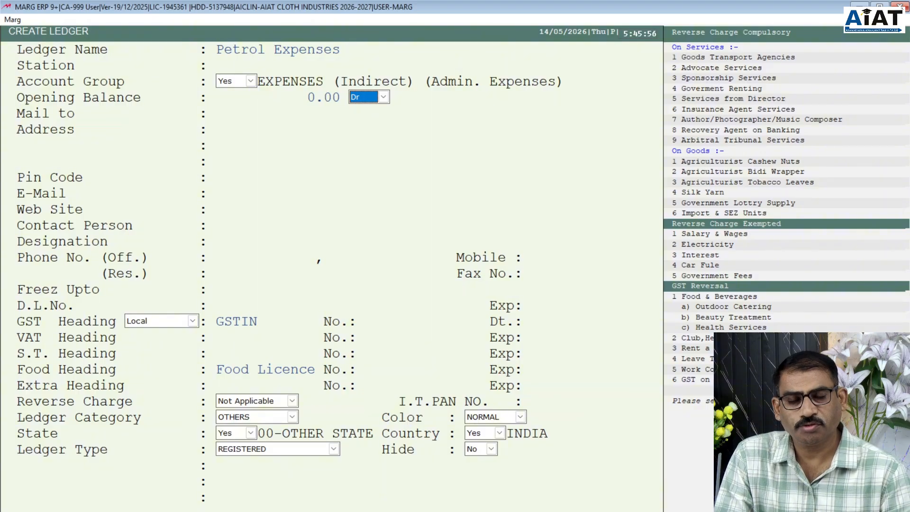
key("Return")
key("Return")
key("Return")
key("Return")
key("Return")
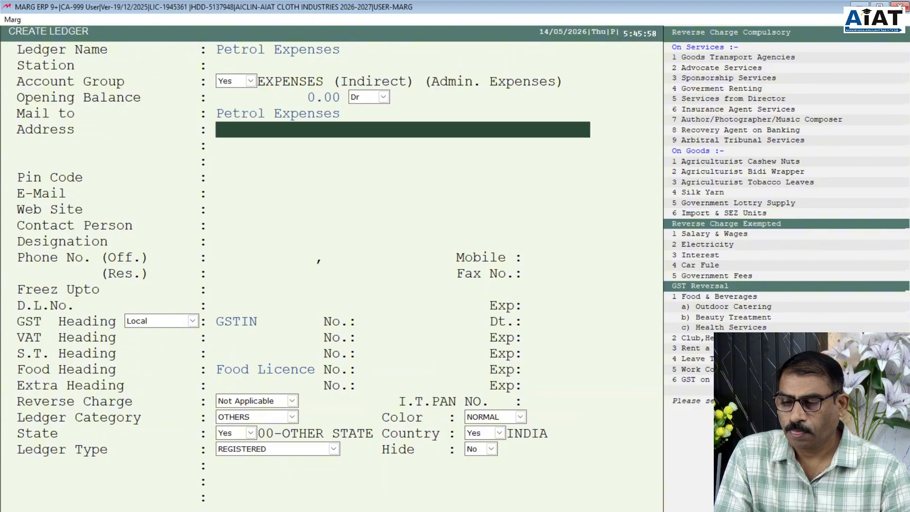
key("Return")
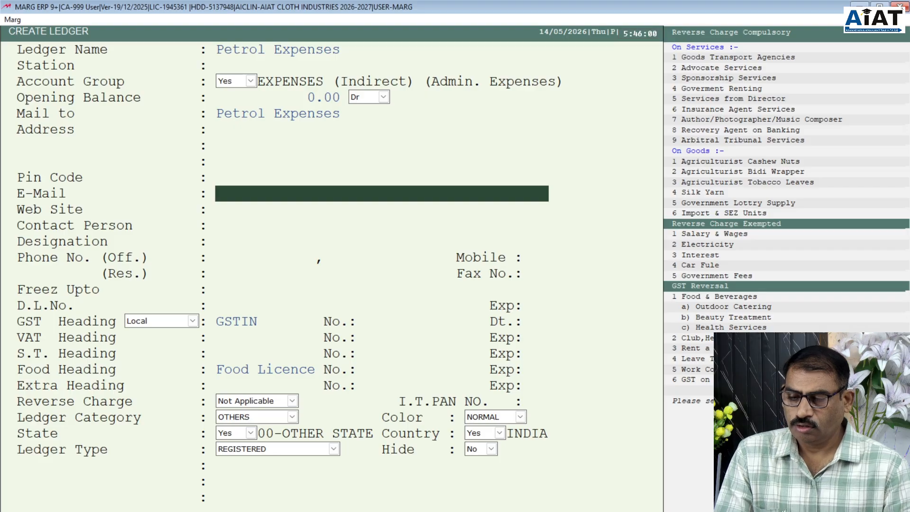
key("Return")
key("Return")
key("Return")
key("Return")
key("Return")
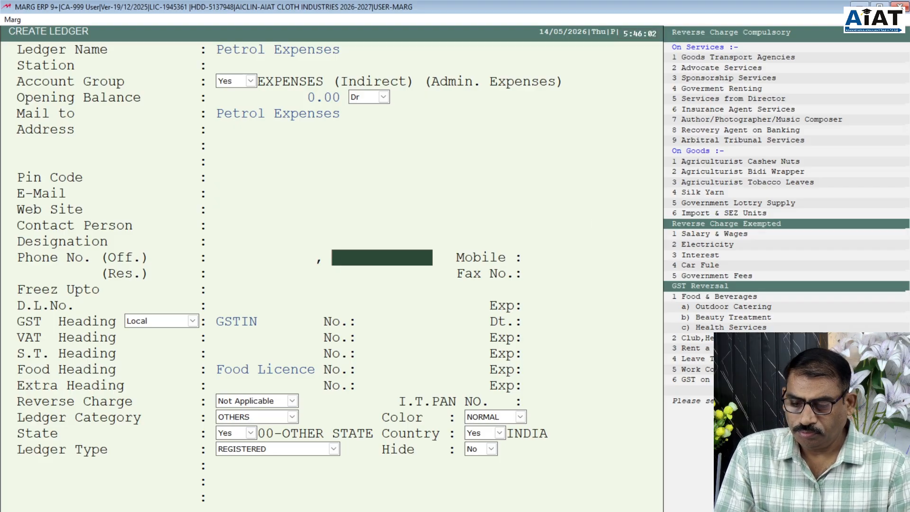
key("Return")
key("Return")
key("Return")
key("Return")
key("Return")
key("Return")
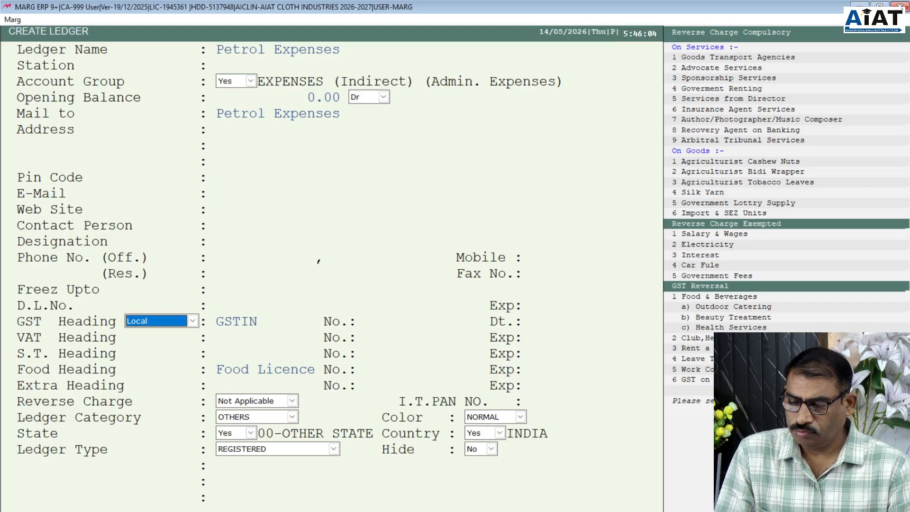
key("Return")
key("Return")
key("Return")
key("Return")
key("Return")
key("Return")
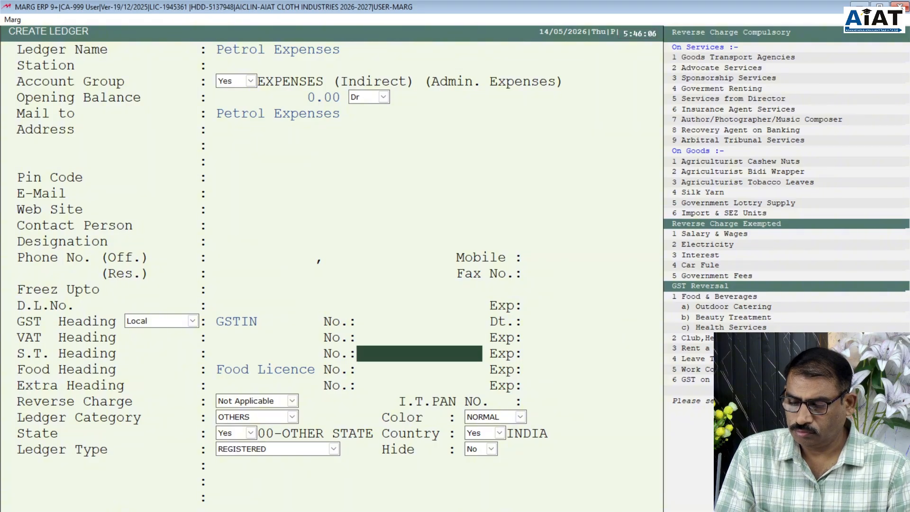
key("Return")
key("Return")
key("Return")
key("Return")
key("Return")
key("Return")
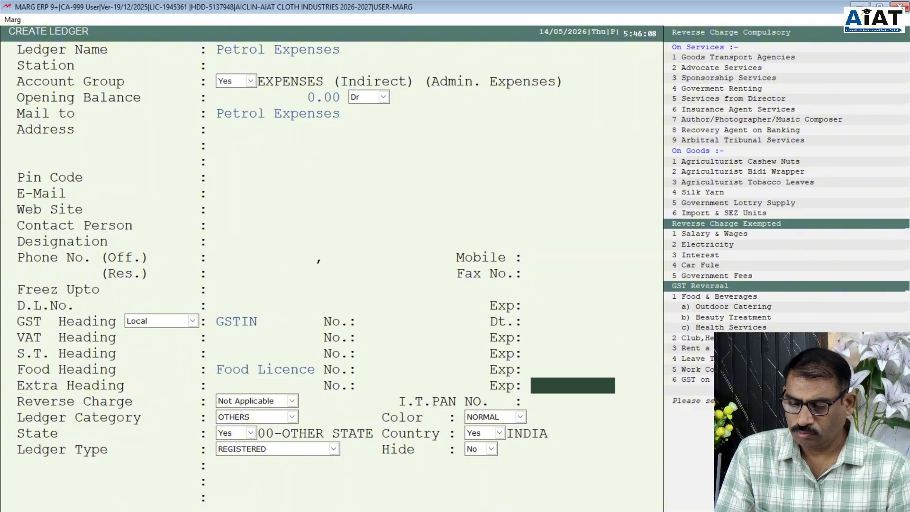
key("Return")
key("Return")
key("Return")
key("Return")
key("Return")
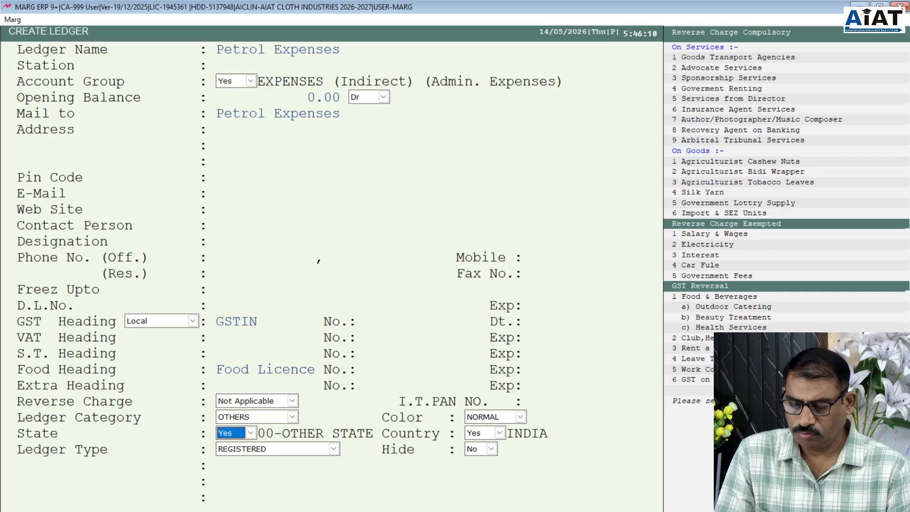
key("Return")
key("Return")
key("Return")
key("Return")
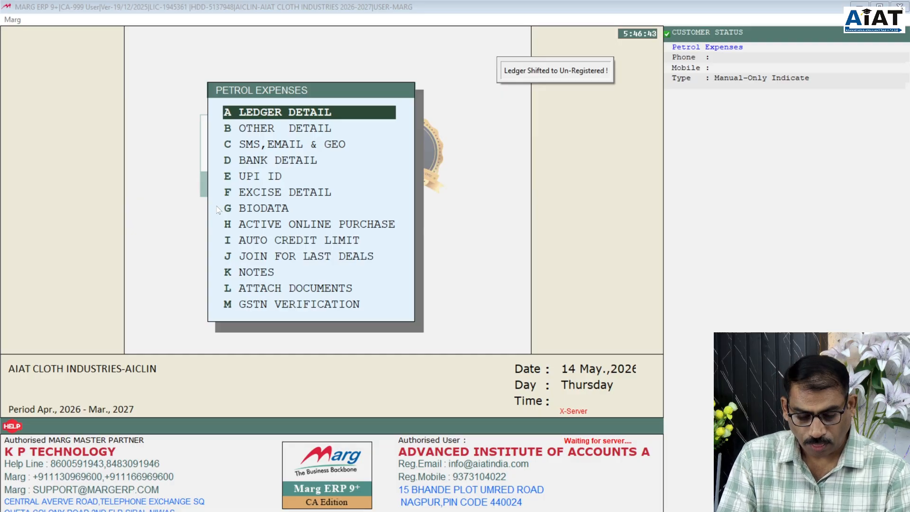
- Start a new ledger under the FIXED ASSETS group
key("Return")
type("F")
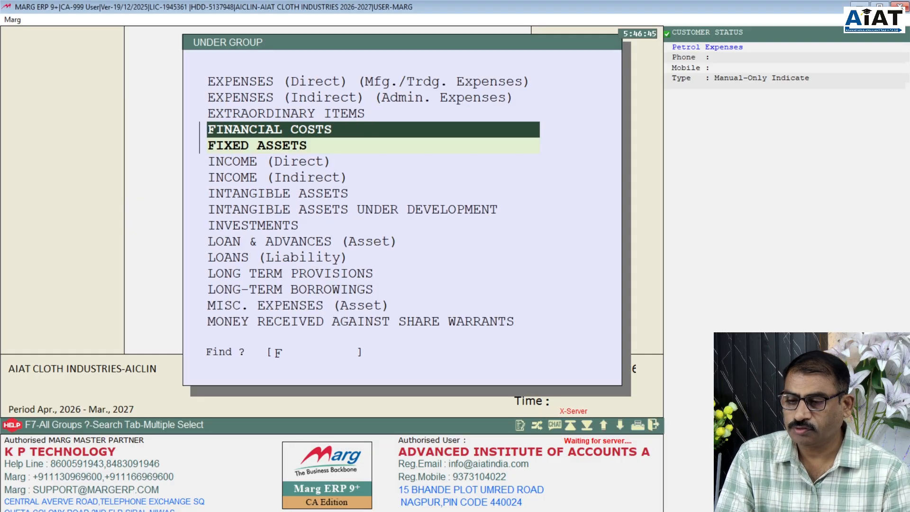
key("Down")
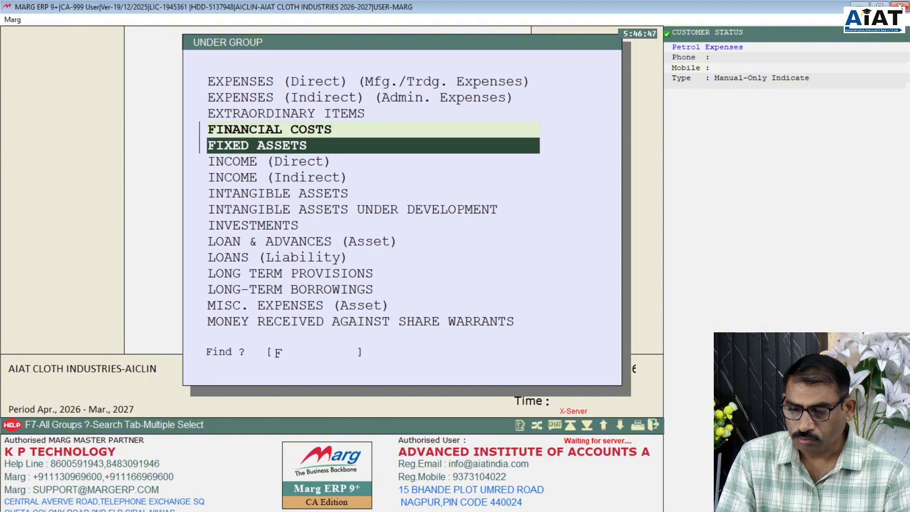
key("Return")
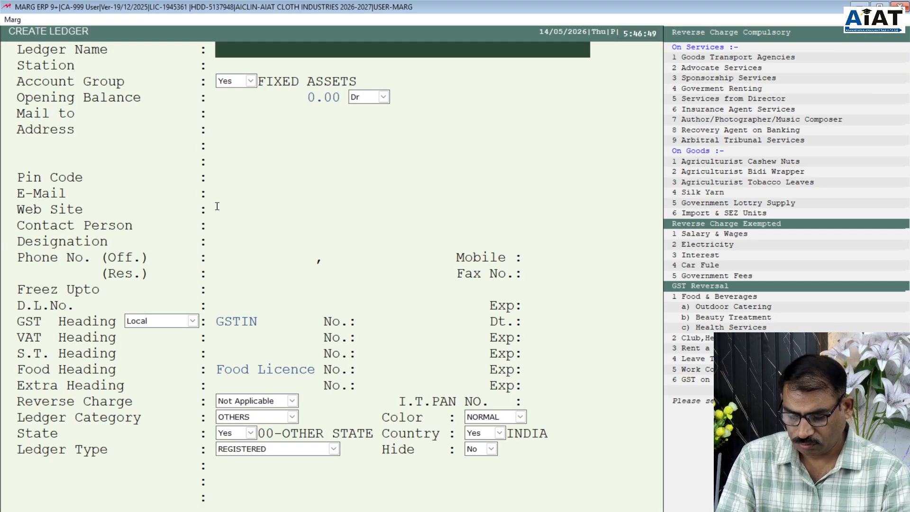
- Enter 'Furniture A/C' as the ledger name
type("fur")
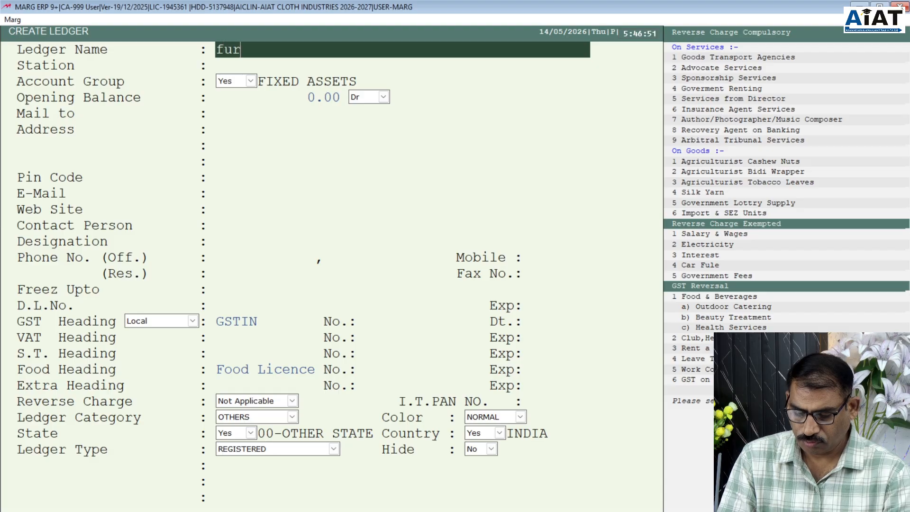
type("nit")
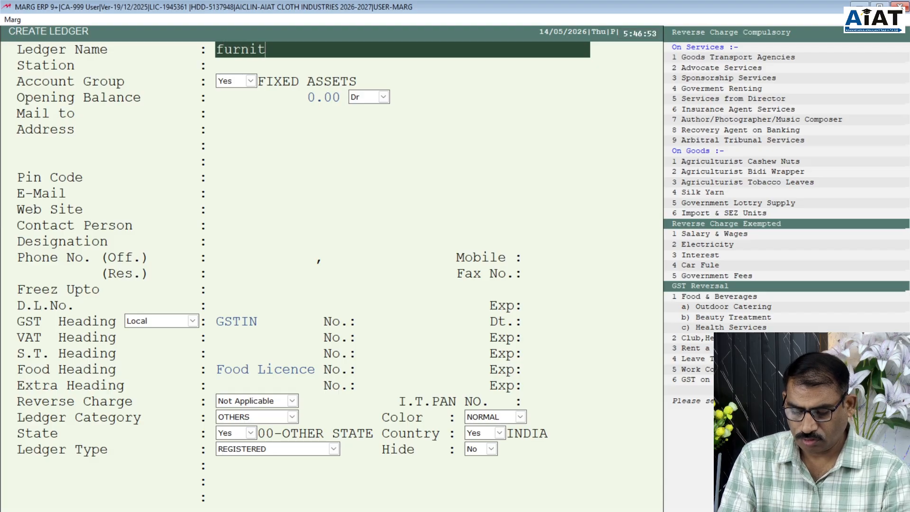
type("ure")
key("BackSpace")
key("BackSpace")
key("BackSpace")
key("BackSpace")
key("BackSpace")
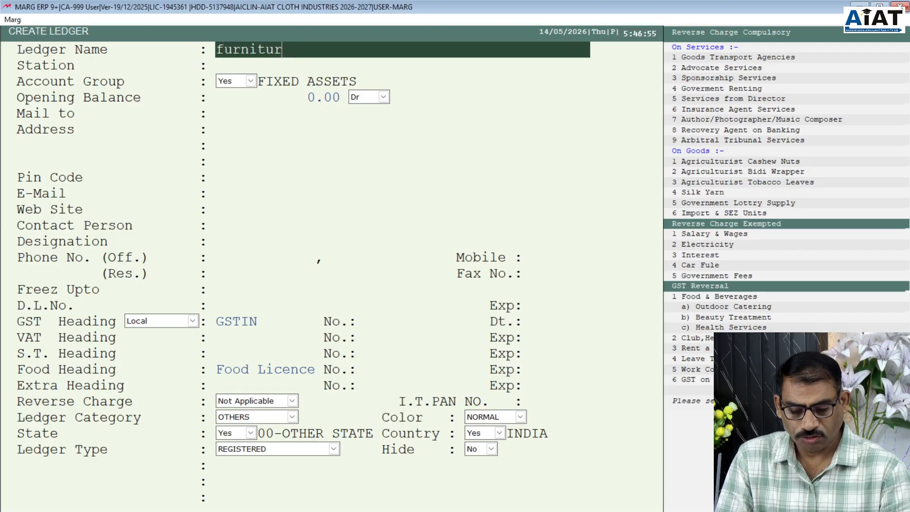
key("BackSpace")
key("BackSpace")
key("BackSpace")
key("BackSpace")
type("F")
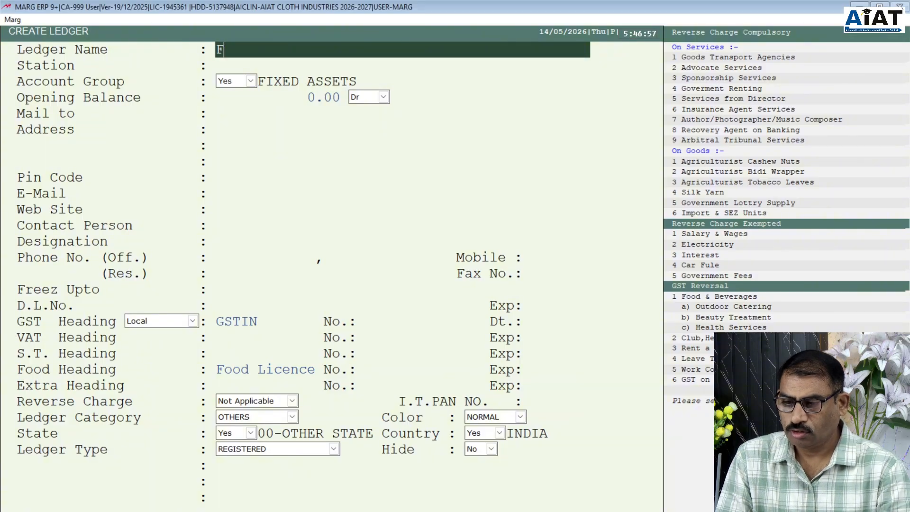
type("urni")
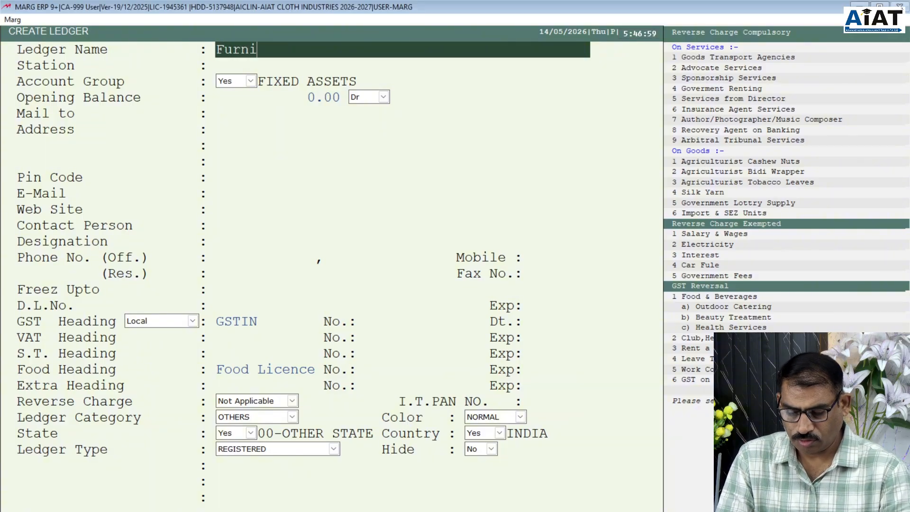
type("ture ")
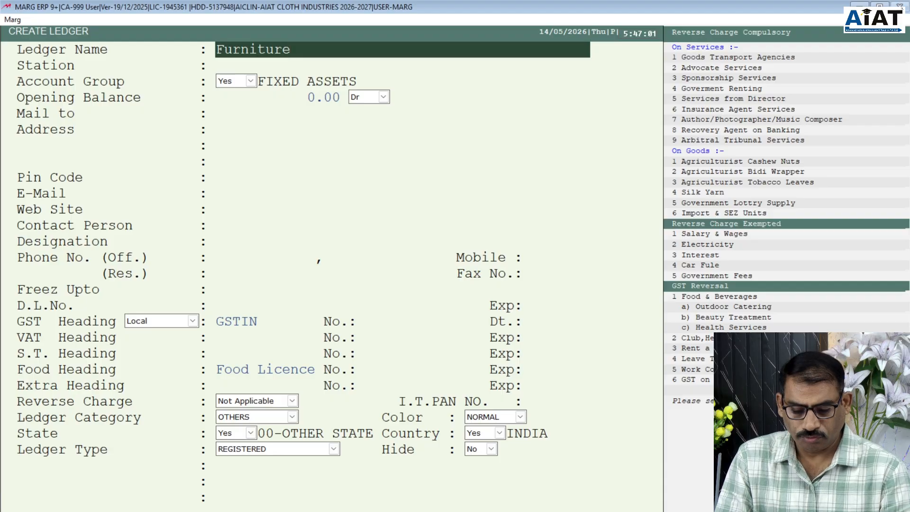
type("a/c")
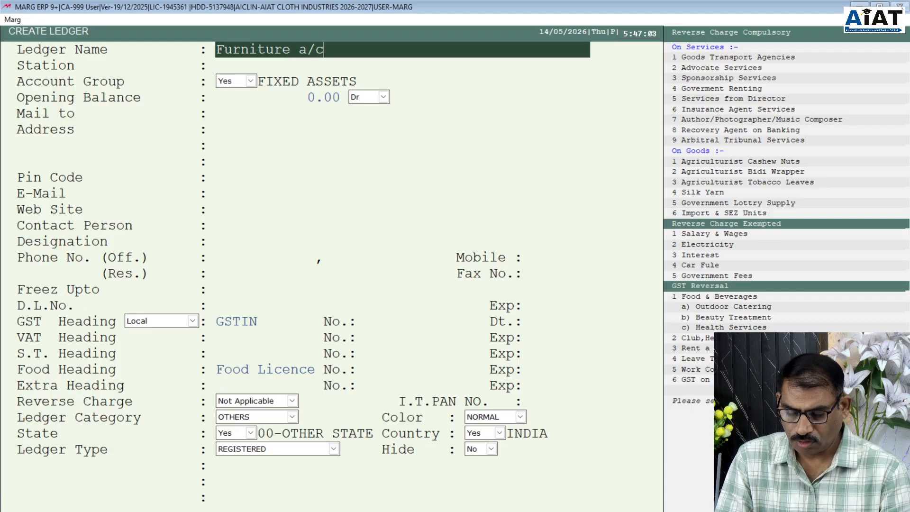
key("BackSpace")
key("BackSpace")
key("BackSpace")
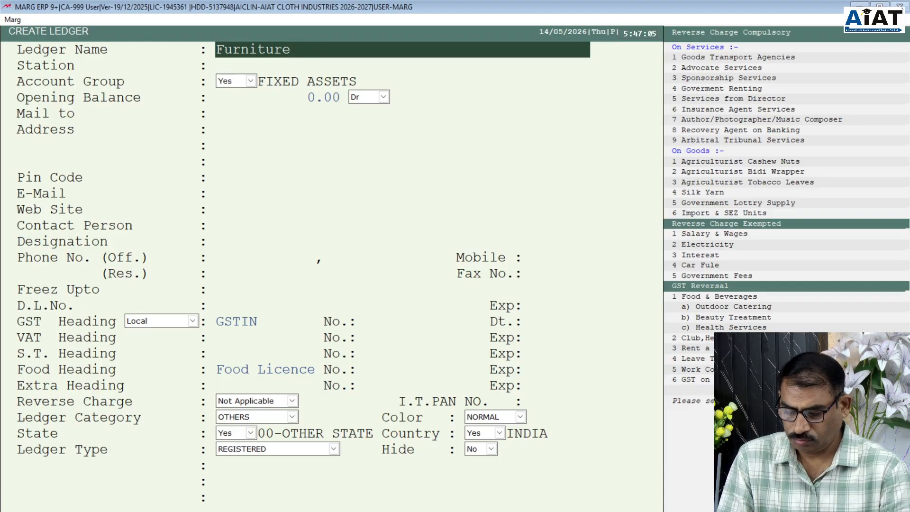
type("A/C")
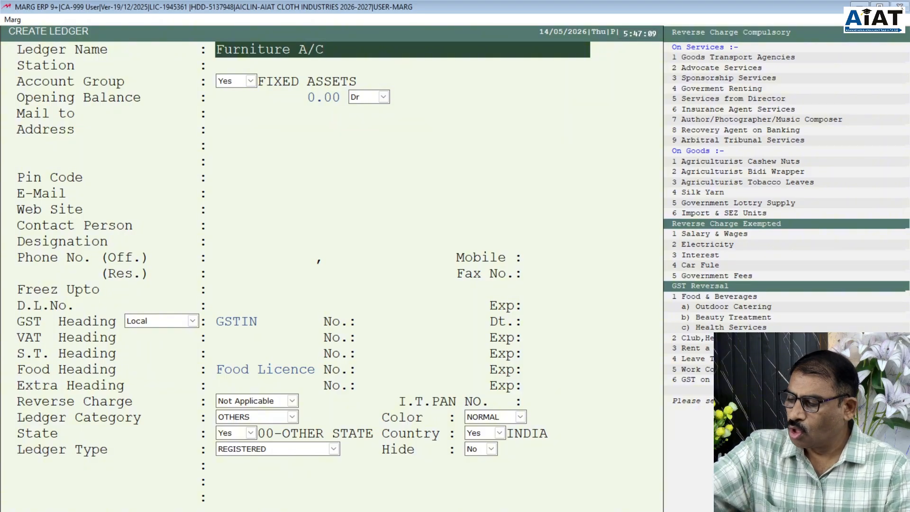
key("Return")
key("Return")
key("Return")
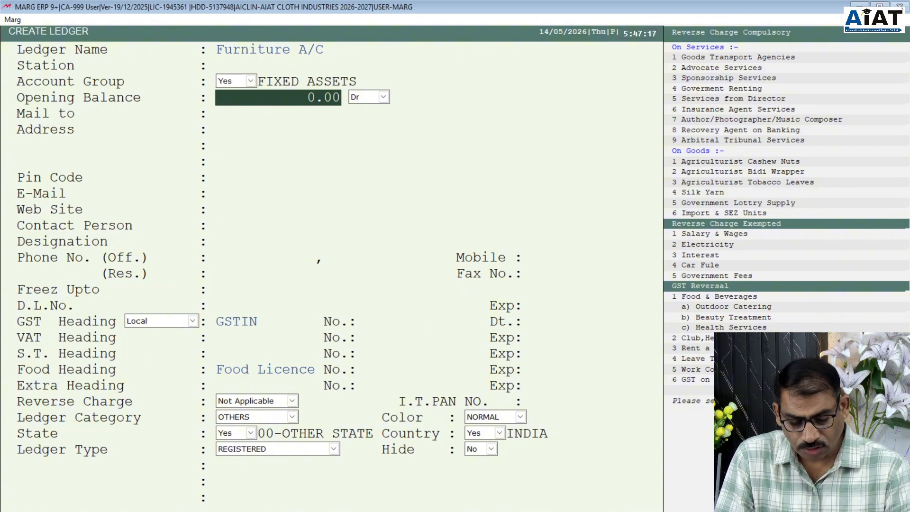
- Keep the 0.00 Dr opening balance and default mail-to name, leaving address, contact, GST and licence fields blank
key("Return")
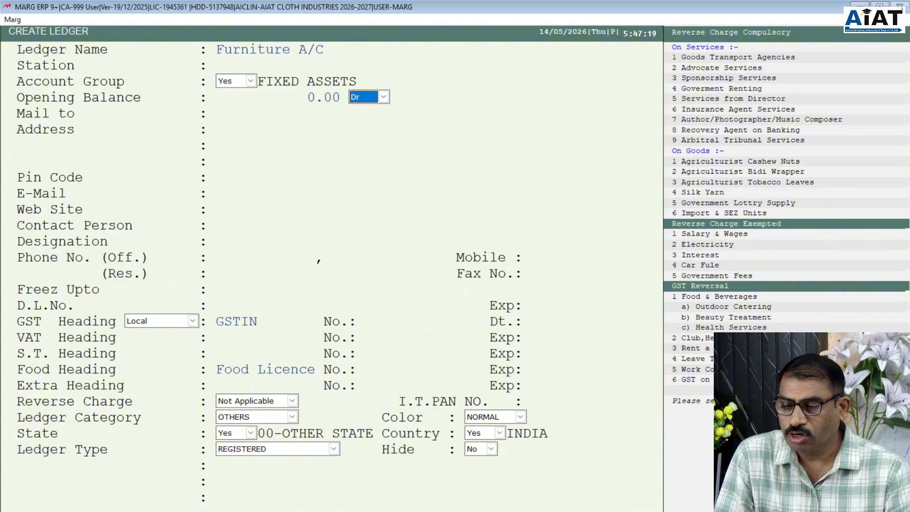
key("Return")
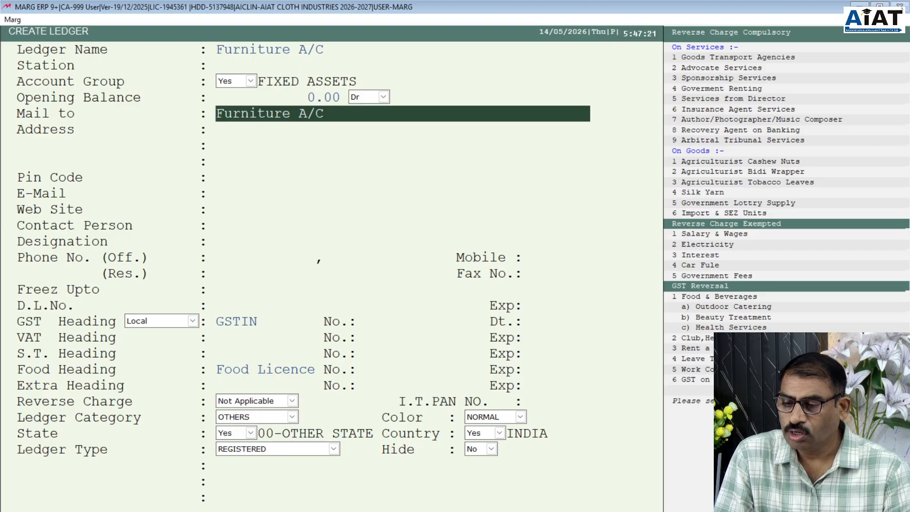
key("Return")
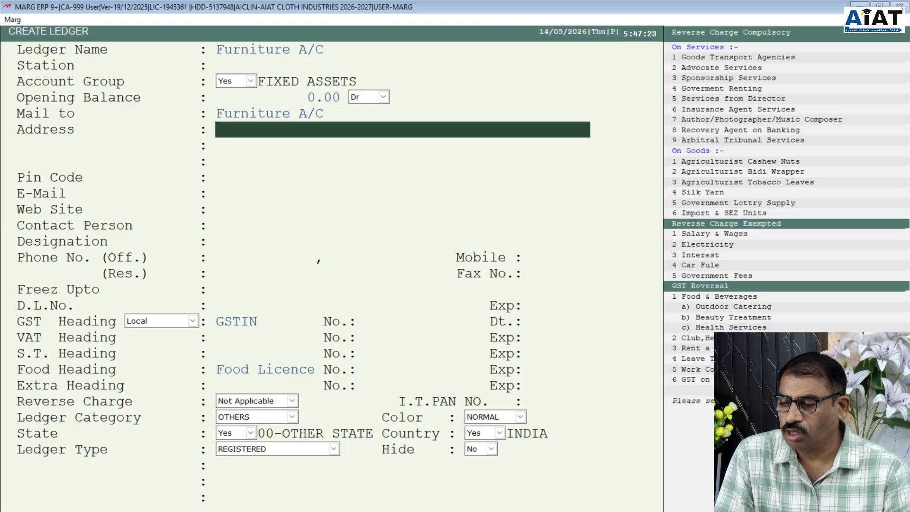
key("Return")
key("Return")
key("Return")
key("Return")
key("Return")
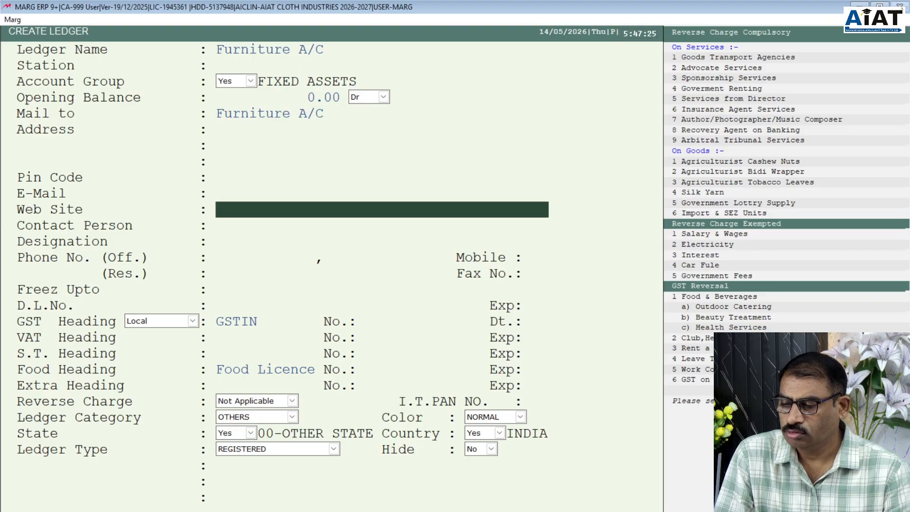
key("Return")
key("Return")
key("Return")
key("Return")
key("Return")
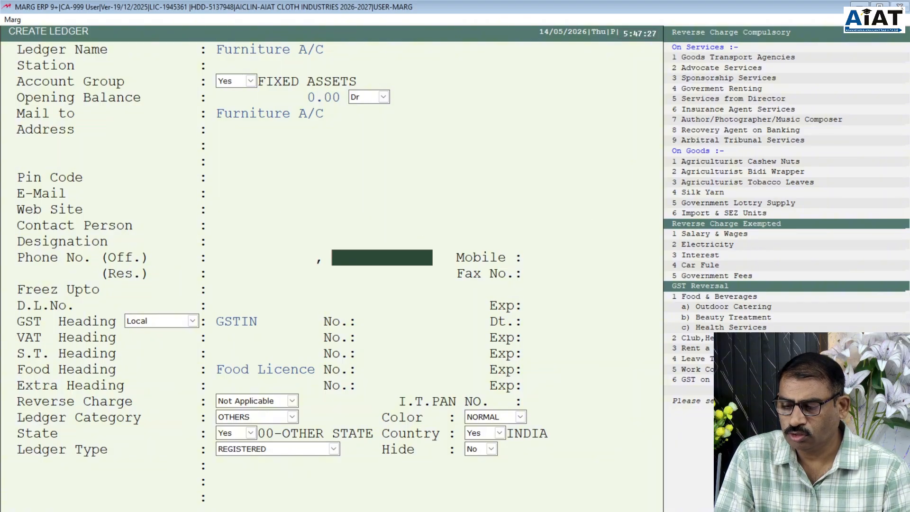
key("Return")
key("Return")
key("Return")
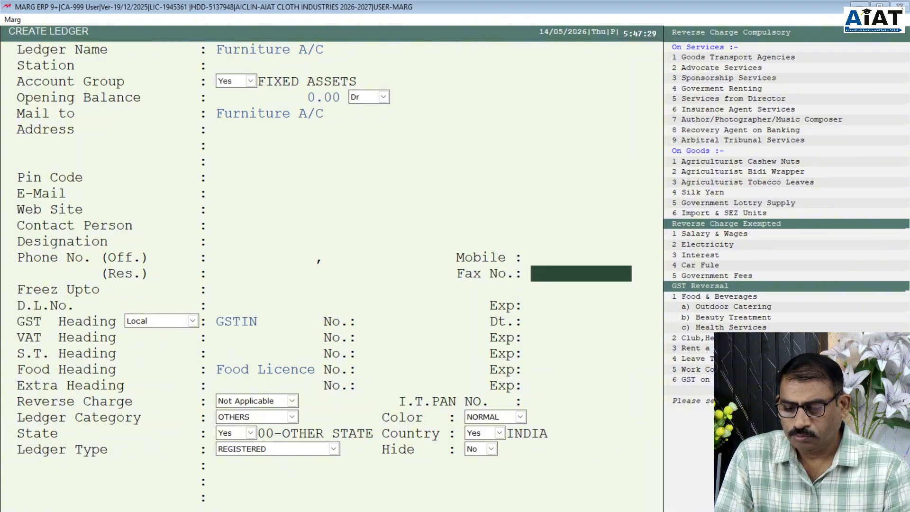
key("Return")
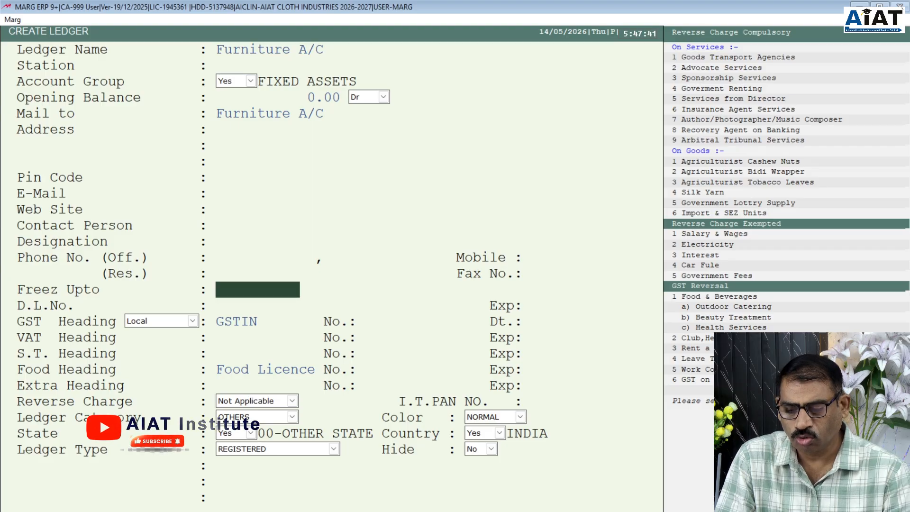
key("Return")
key("Return")
key("Return")
key("Return")
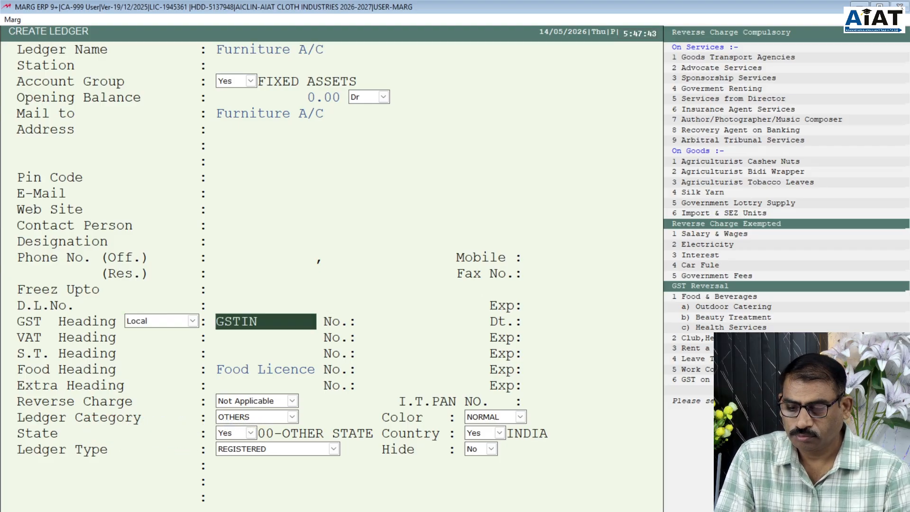
key("Return")
key("Return")
key("Return")
key("Return")
key("Return")
key("Return")
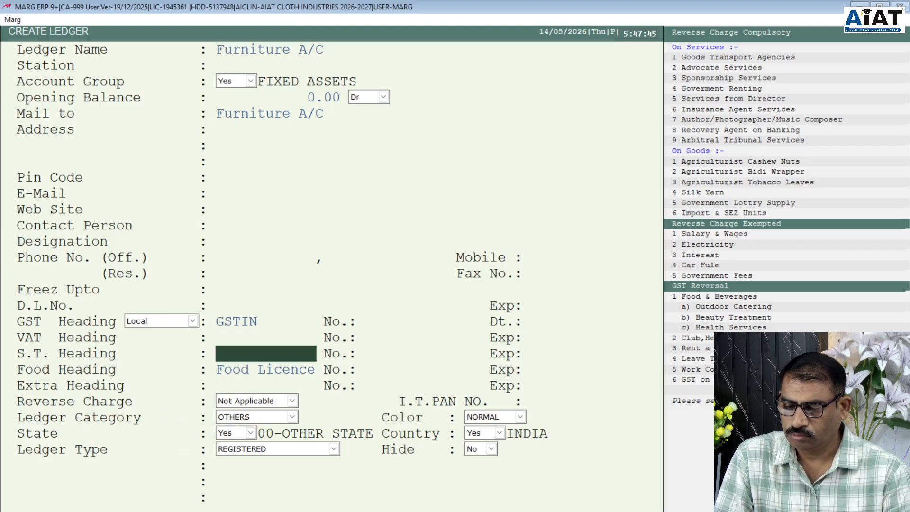
key("Return")
key("Return")
key("Return")
key("Return")
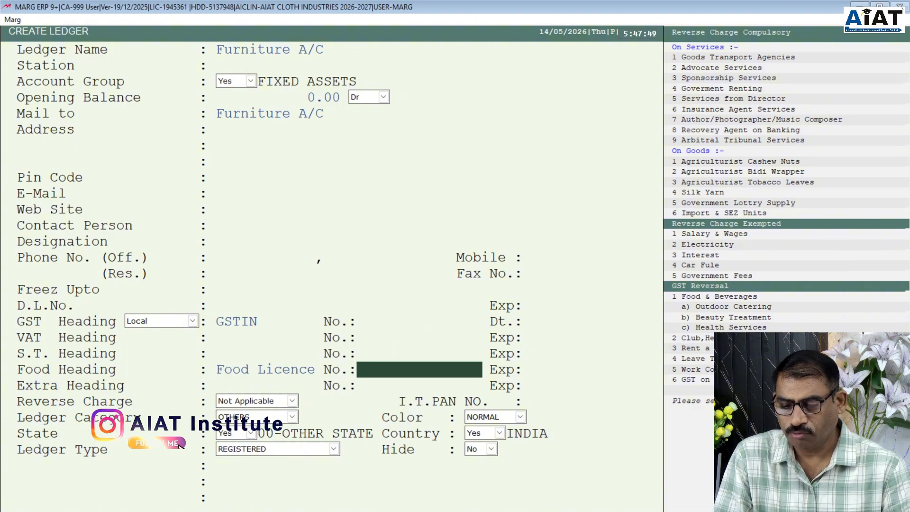
key("Return")
key("Return")
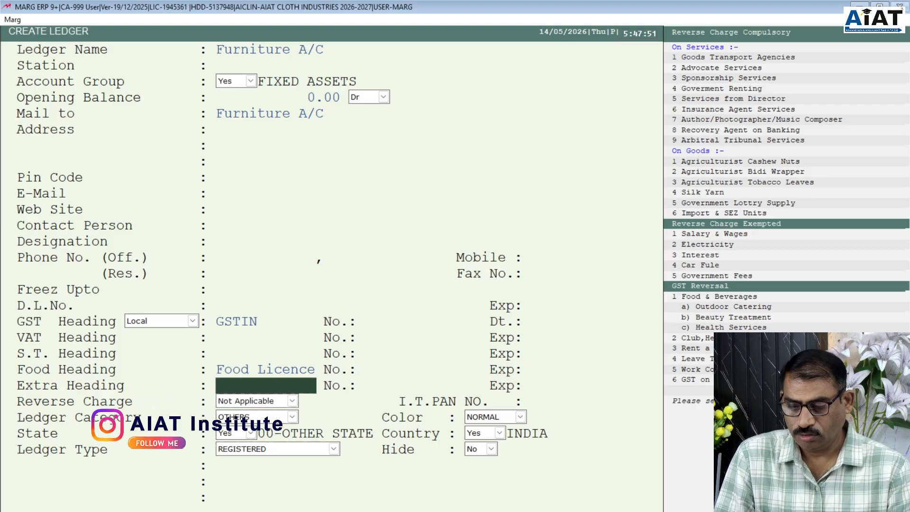
key("Return")
key("Return")
key("Return")
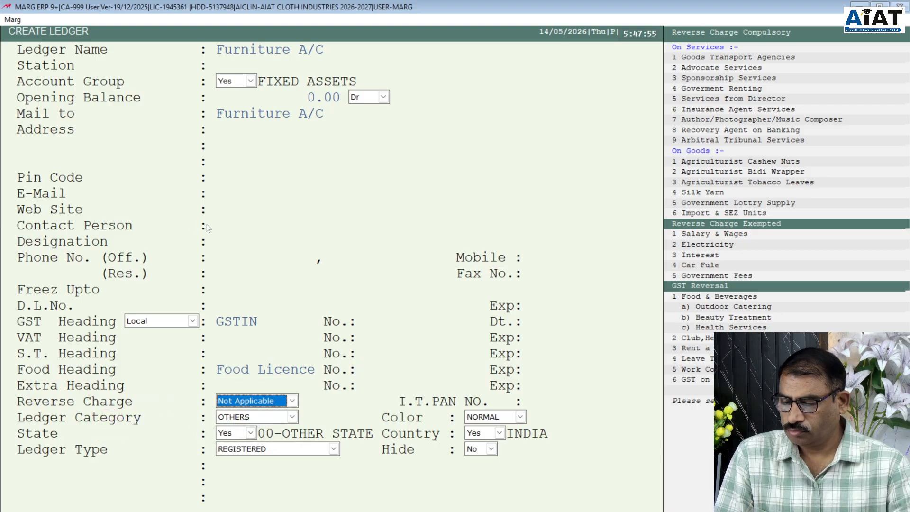
- Keep Reverse Charge as Not Applicable and Ledger Category as OTHERS, then finish the remaining fields
left_click(293, 402)
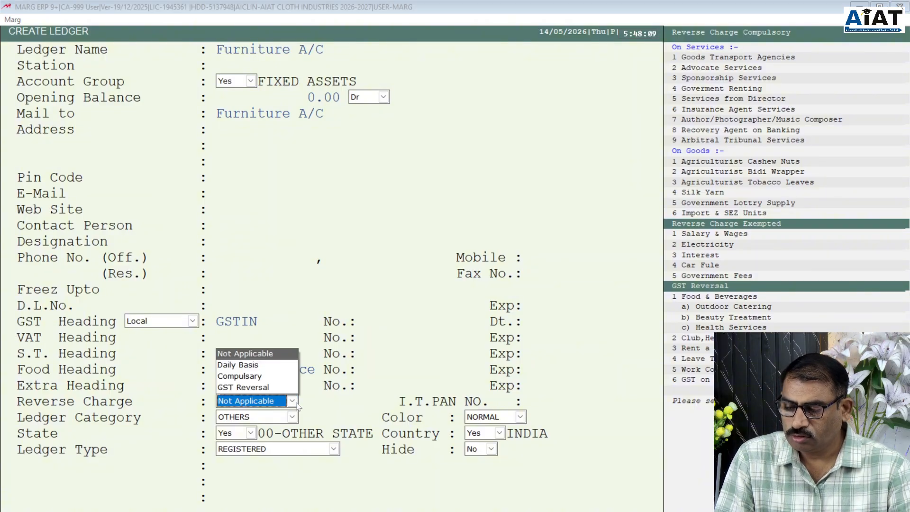
left_click(236, 356)
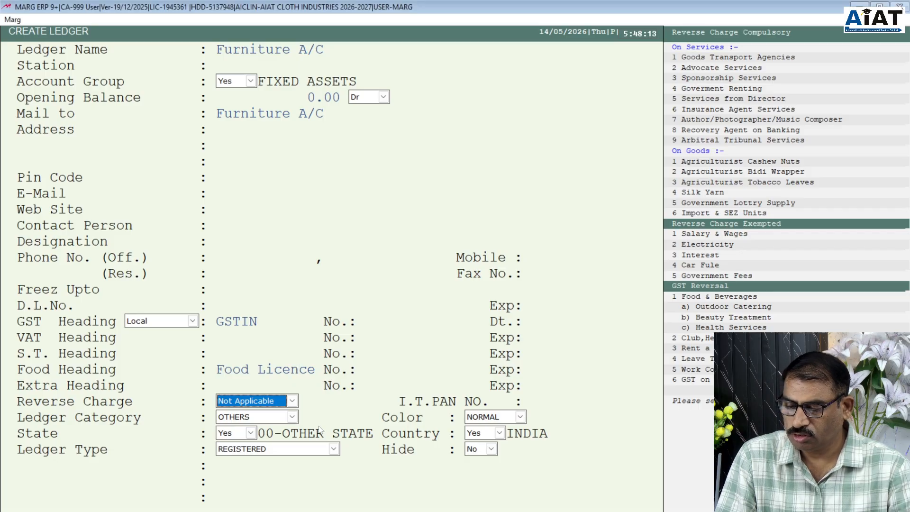
left_click(292, 417)
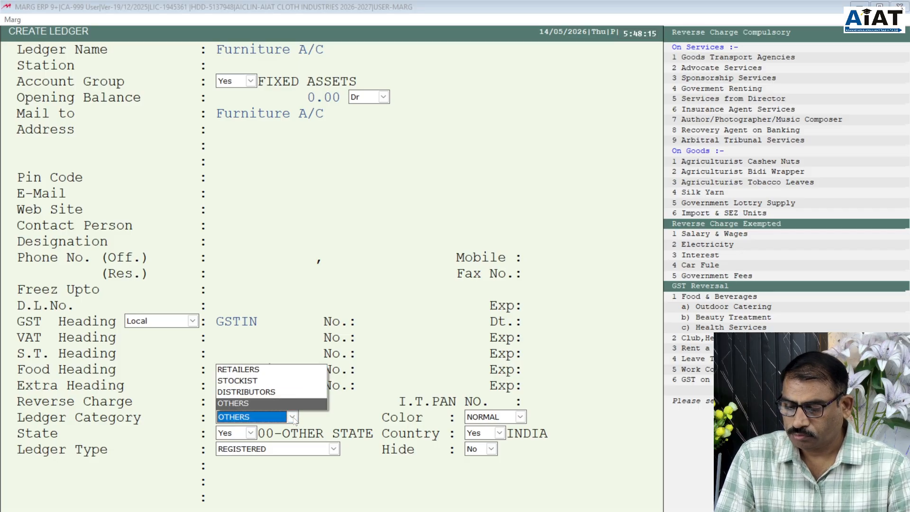
left_click(293, 417)
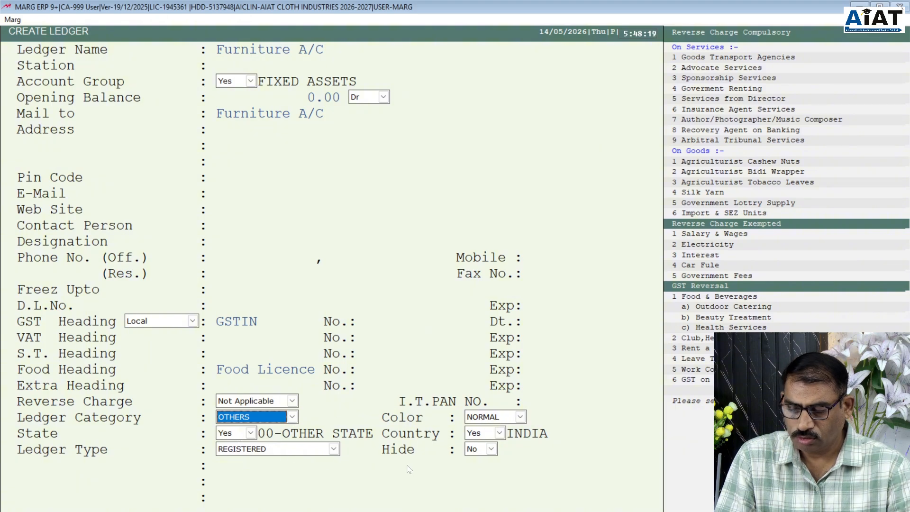
key("Return")
key("Return")
key("Return")
key("Return")
key("Return")
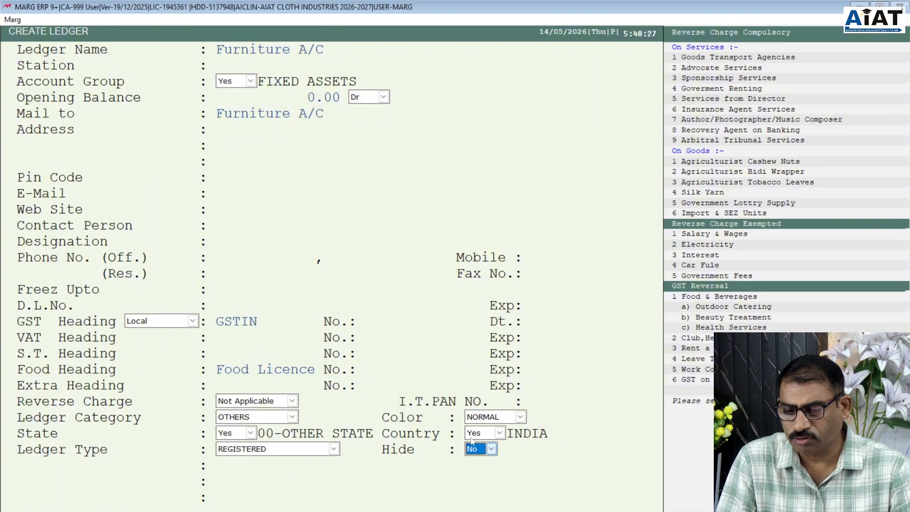
- Save Furniture A/C and start a new ledger under UNSECURED LOANS
key("Return")
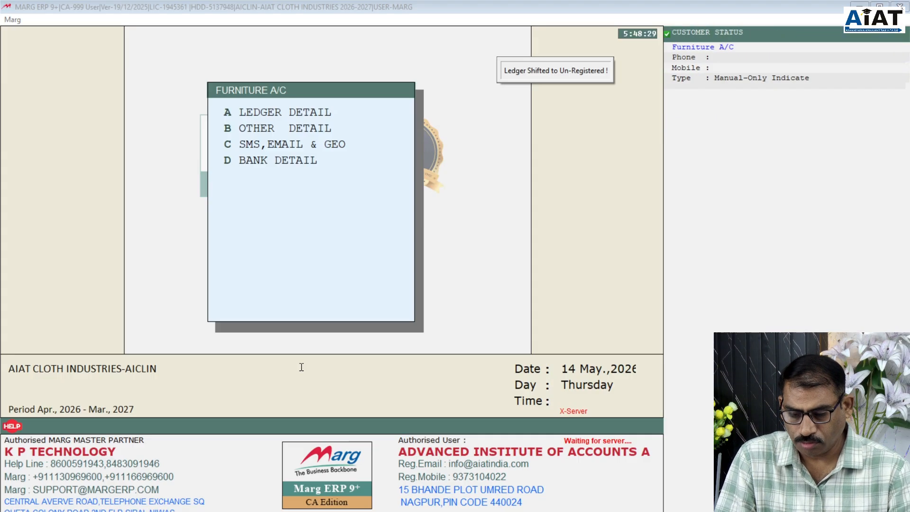
key("Return")
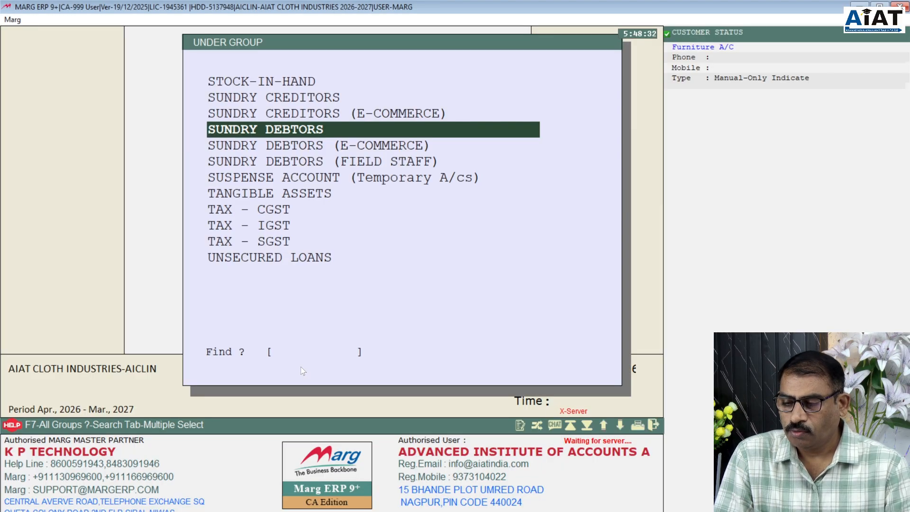
key("Down")
key("Down")
key("Down")
key("Down")
key("Down")
key("Down")
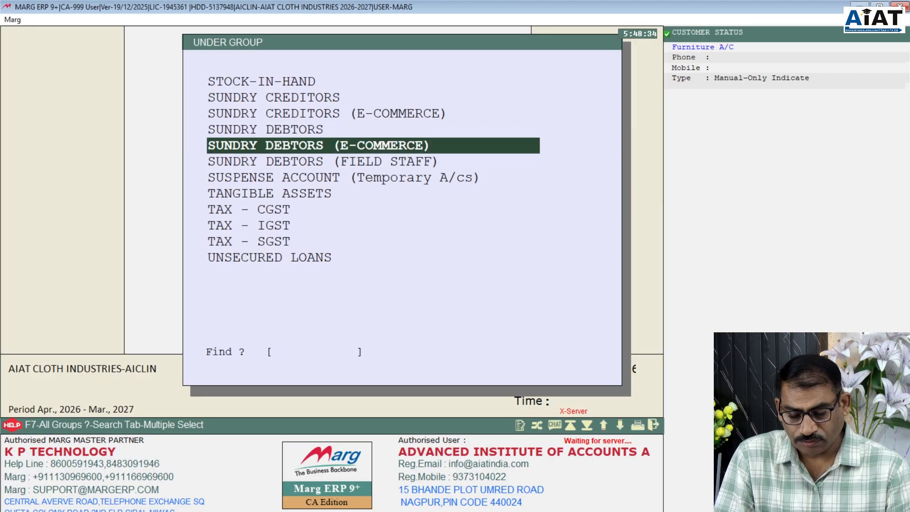
key("Down")
key("Down")
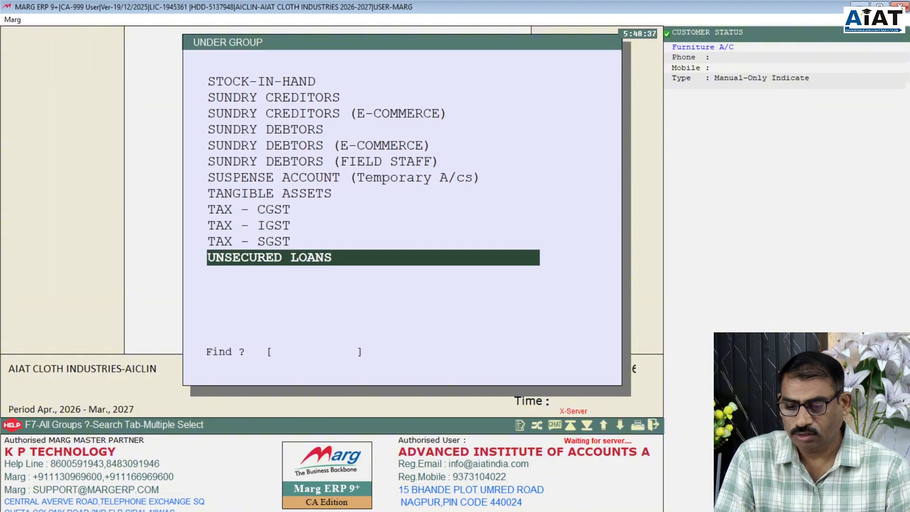
key("Return")
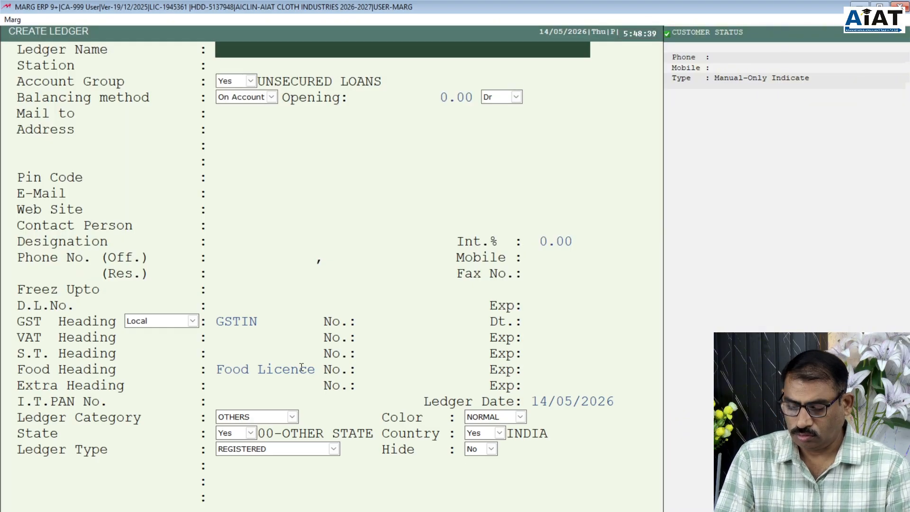
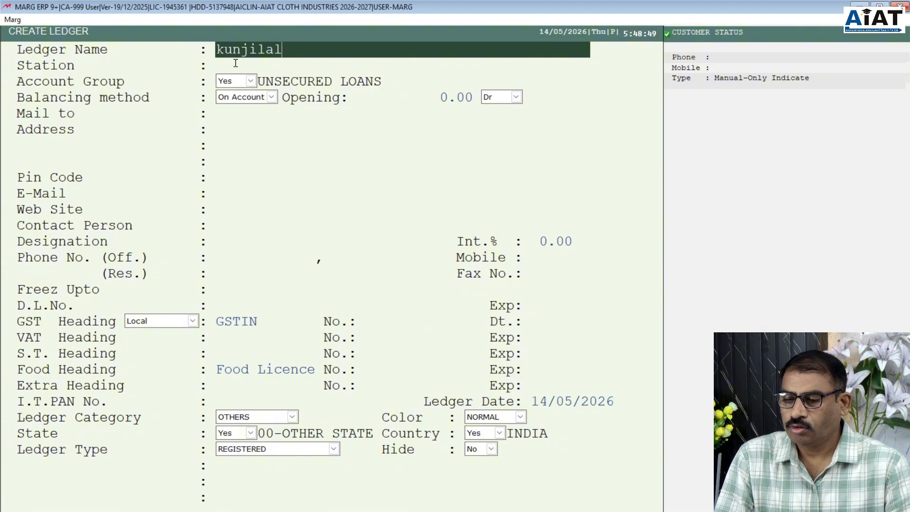
- Enter the lender's full name, capitalised, as the ledger name
left_click_drag(224, 57, 196, 63)
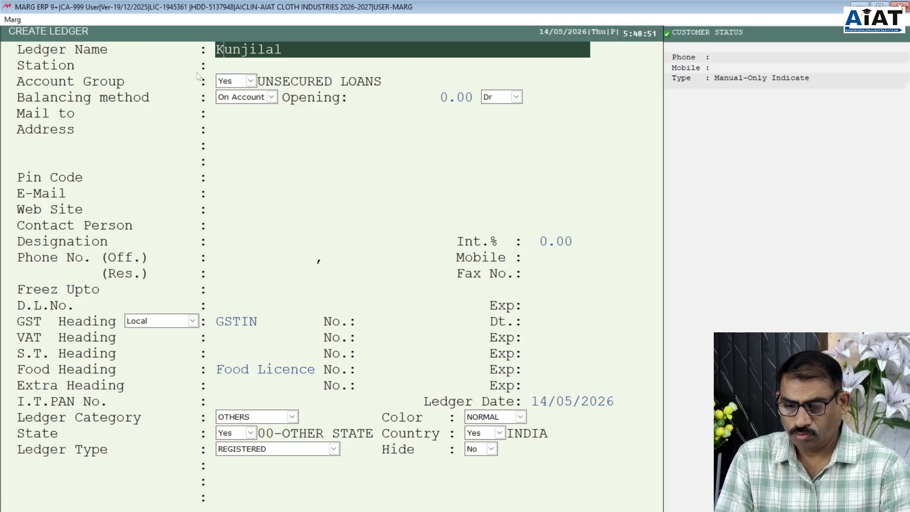
left_click(287, 62)
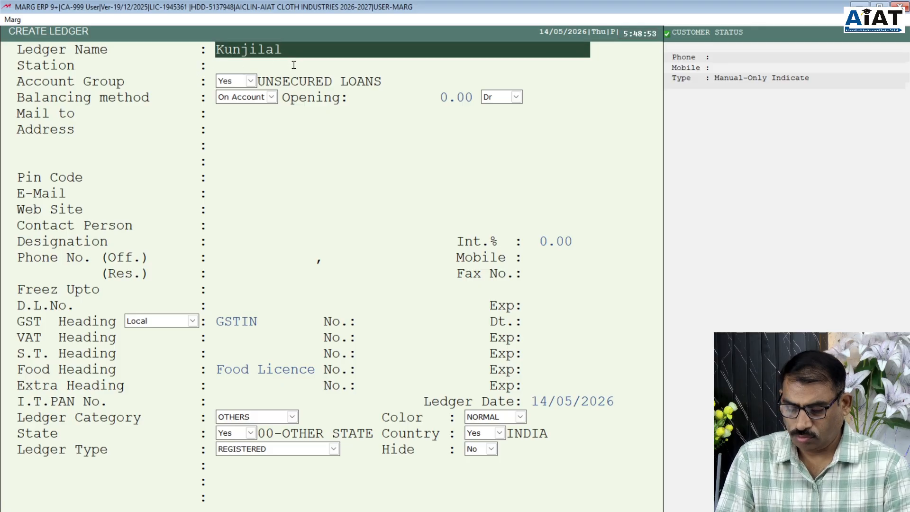
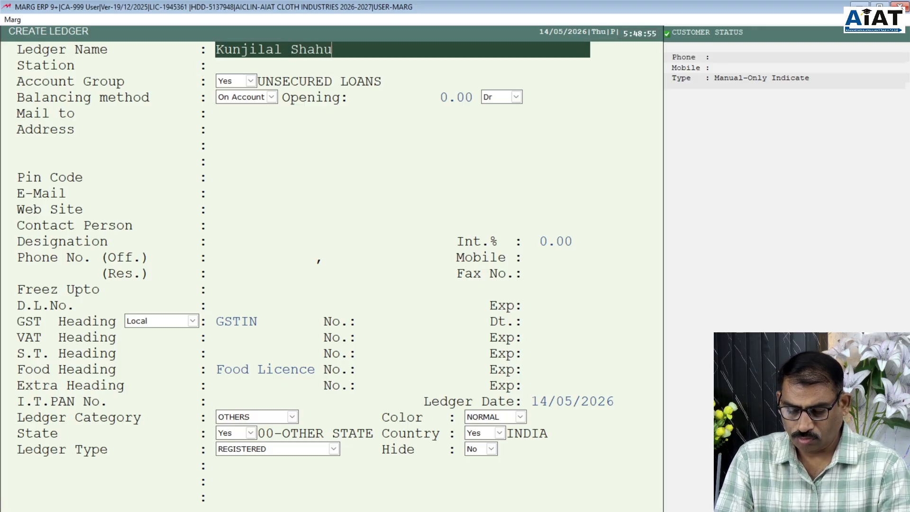
key("Return")
- Leave the group, zero opening balance, address, contact and tax fields at defaults
key("Return")
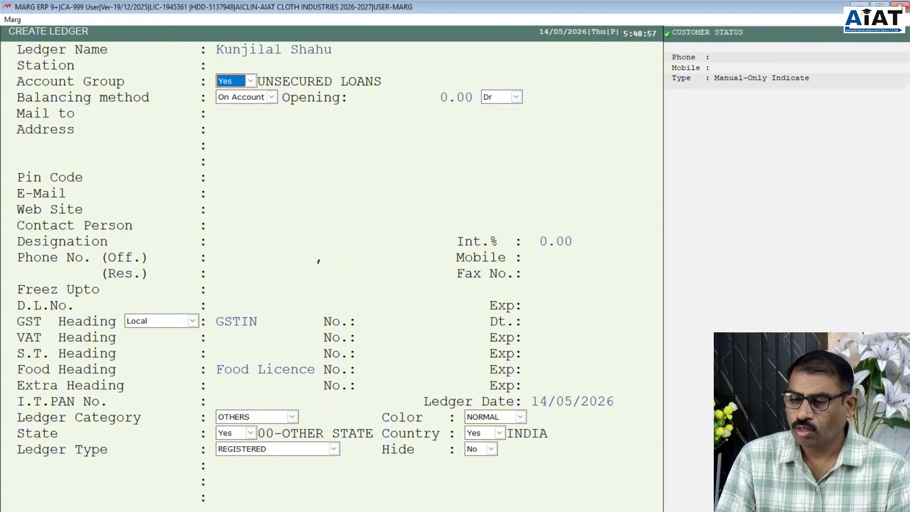
key("Return")
key("Return")
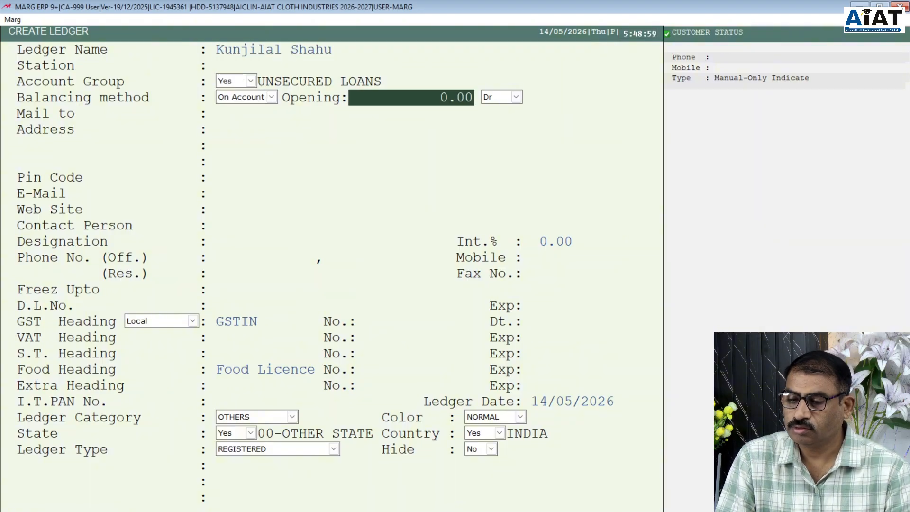
key("Return")
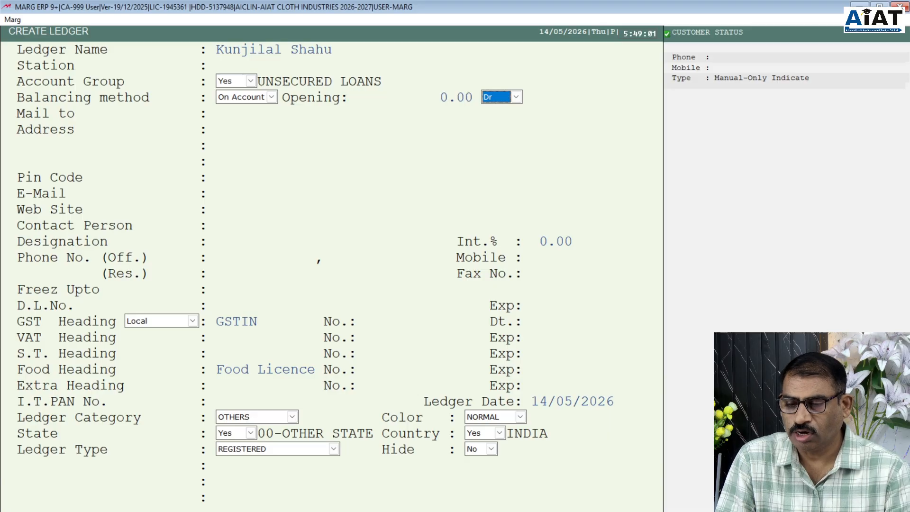
key("Return")
key("Return")
key("Return")
key("Return")
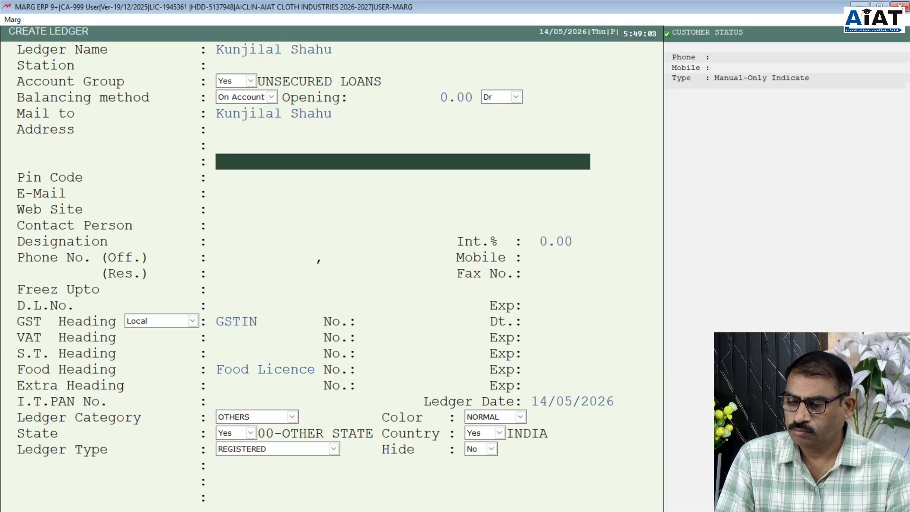
key("Return")
key("Return")
key("Return")
key("Return")
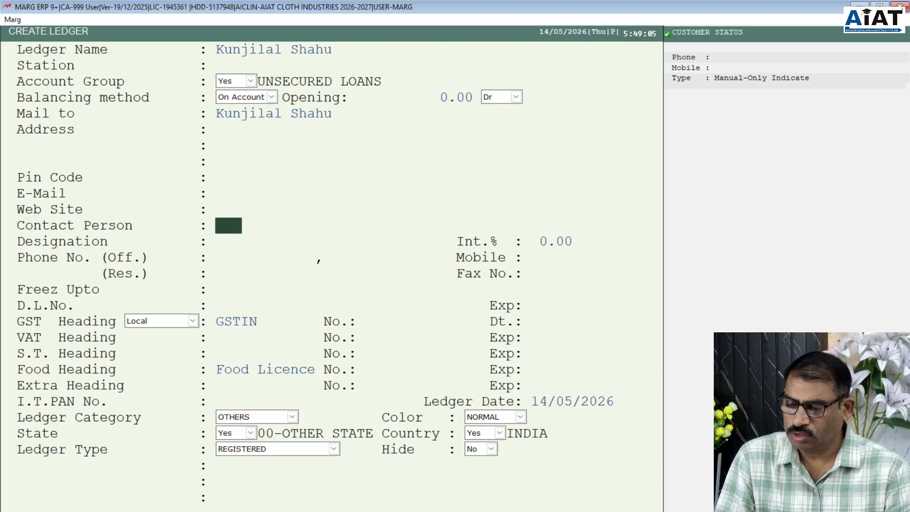
key("Return")
key("Return")
key("Return")
key("Return")
key("Return")
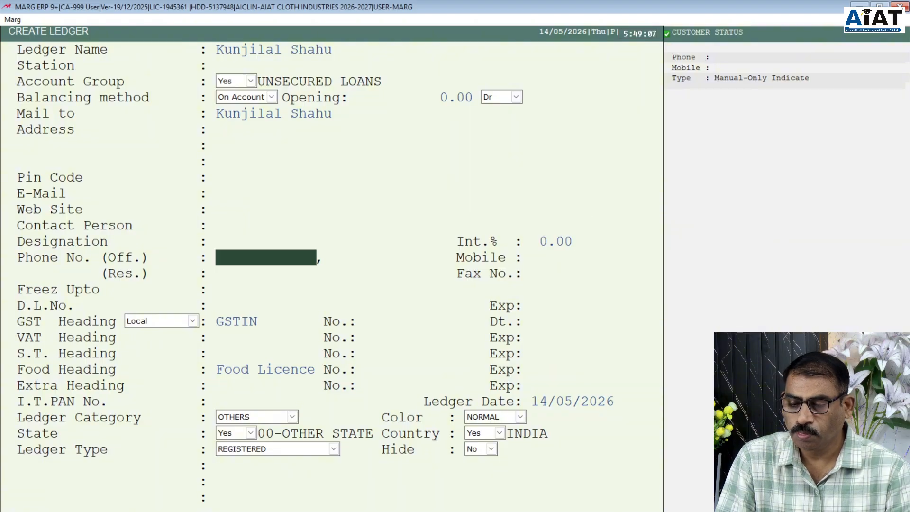
key("Return")
key("Return")
key("Return")
key("Return")
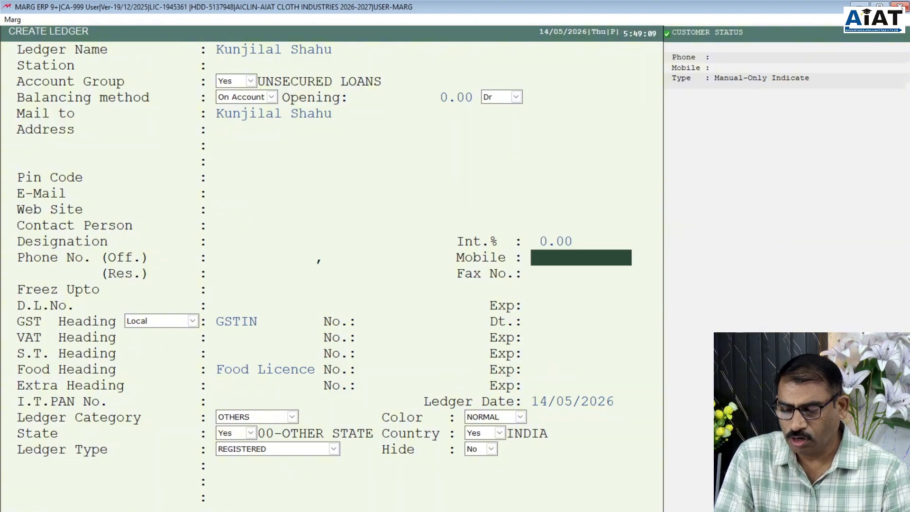
key("Return")
key("Return")
key("Return")
key("Return")
key("Return")
key("Return")
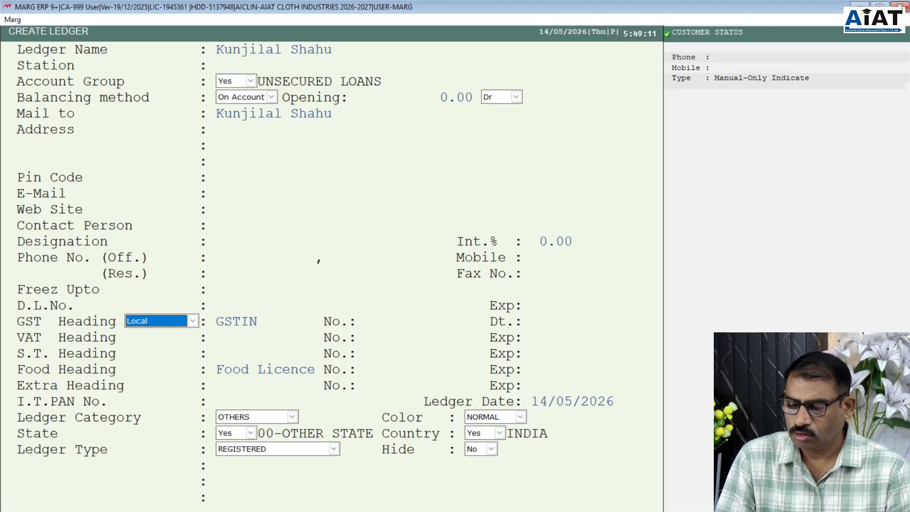
key("Return")
key("Return")
key("Return")
key("Return")
key("Return")
key("Return")
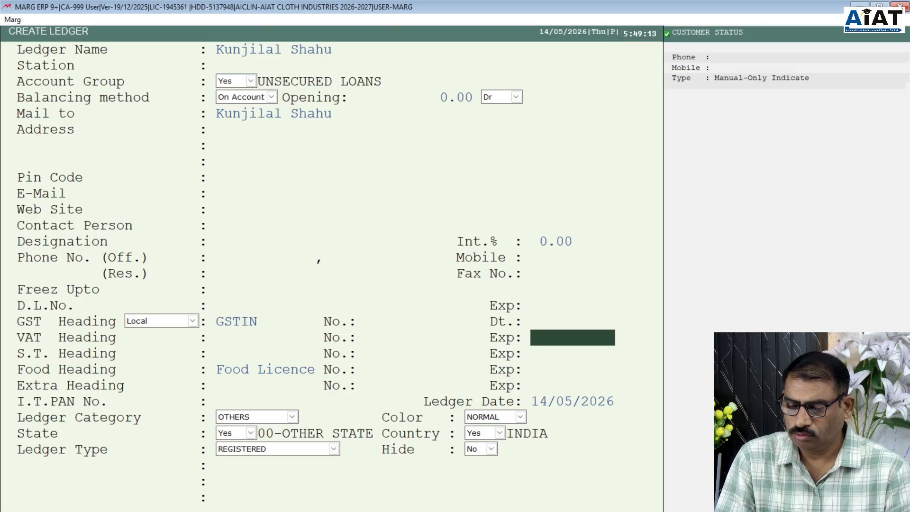
key("Return")
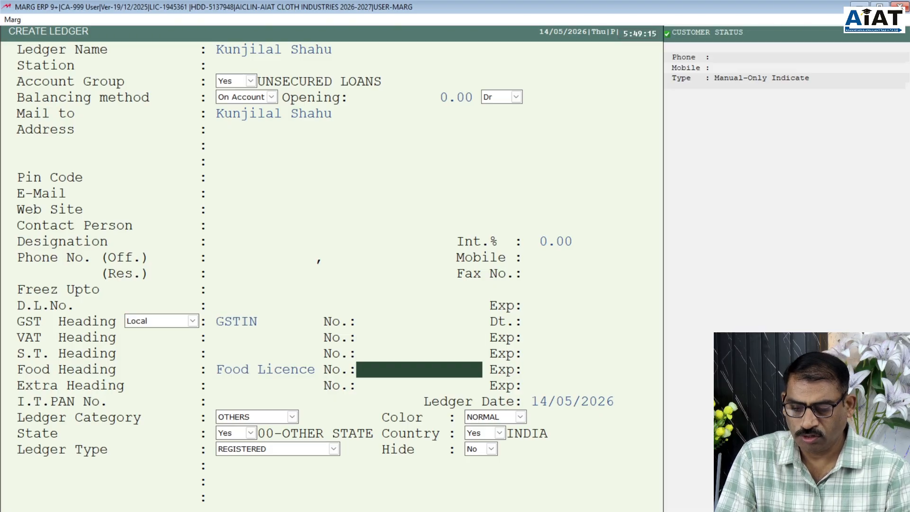
key("Return")
key("Return")
key("Return")
key("Return")
key("Return")
key("Return")
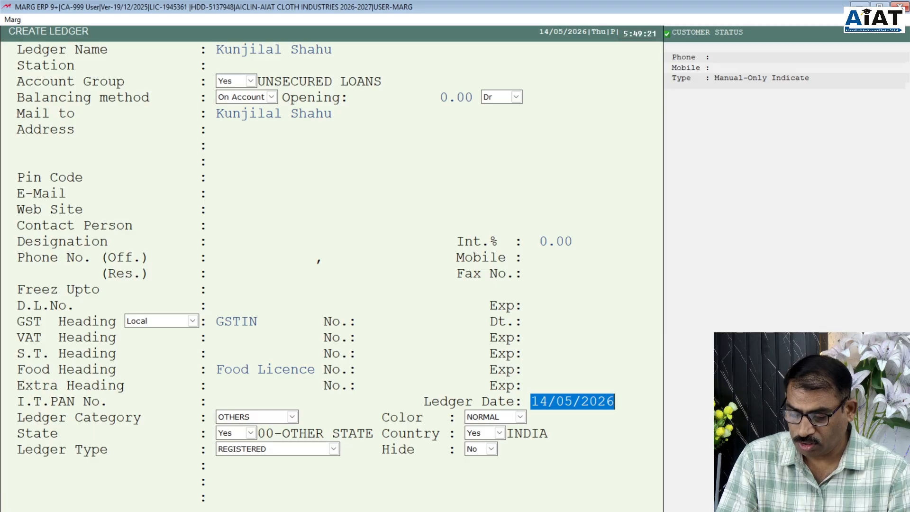
- Set the ledger date to 01/04/2026, keeping category and colour unchanged
type("1.4")
key("Return")
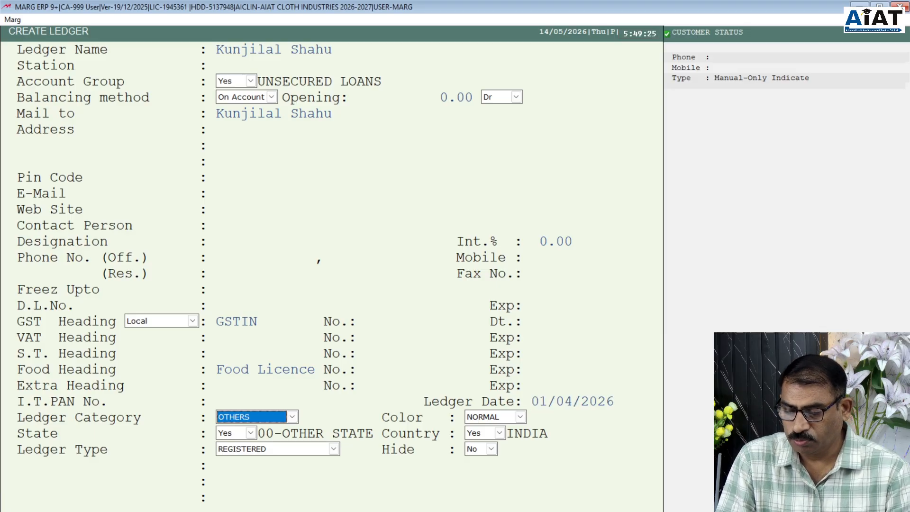
key("Return")
key("Return")
key("Return")
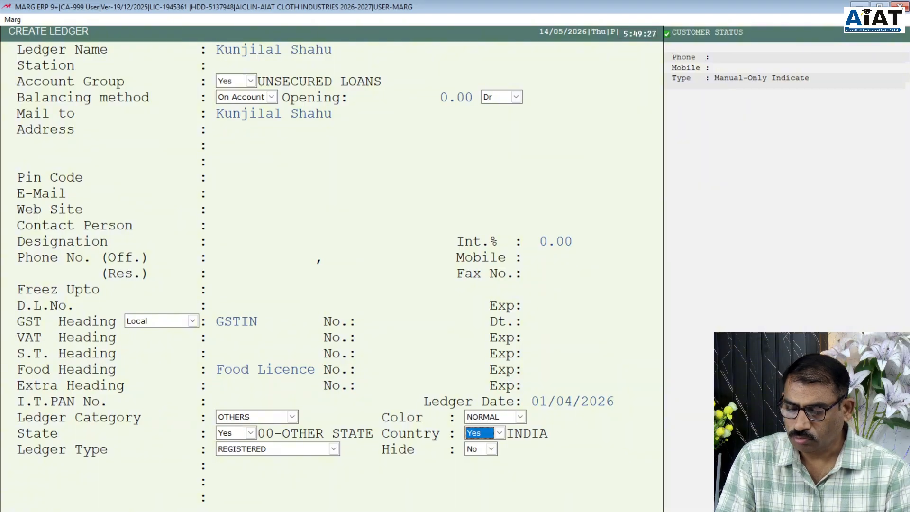
key("Return")
key("Return")
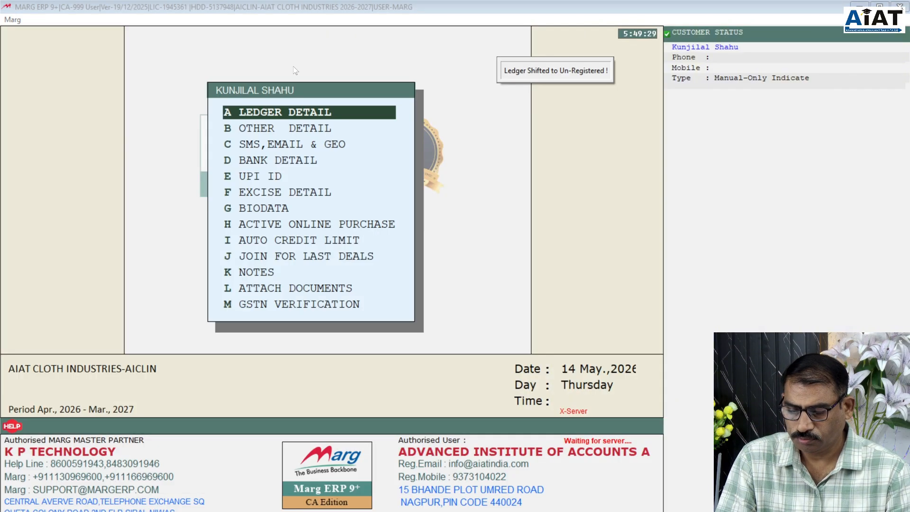
- Start another new ledger and choose BANK ACCOUNTS as its group
key("Escape")
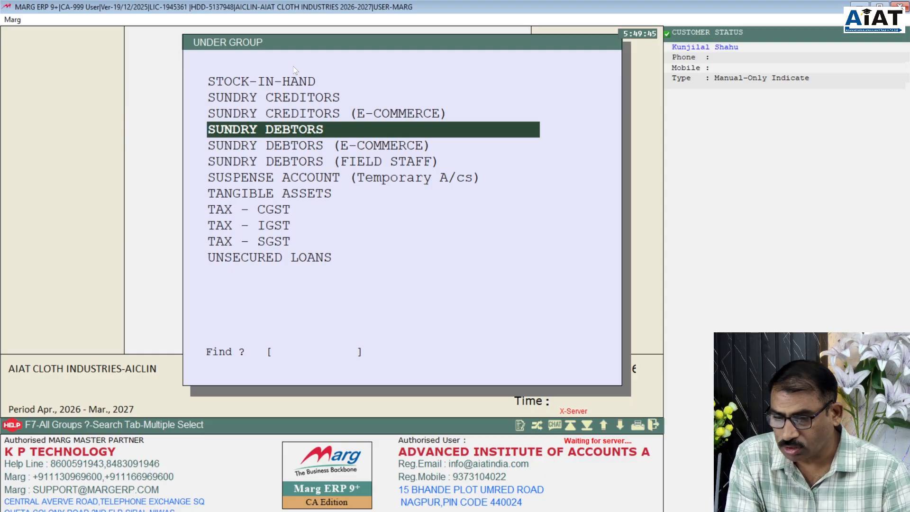
type("B")
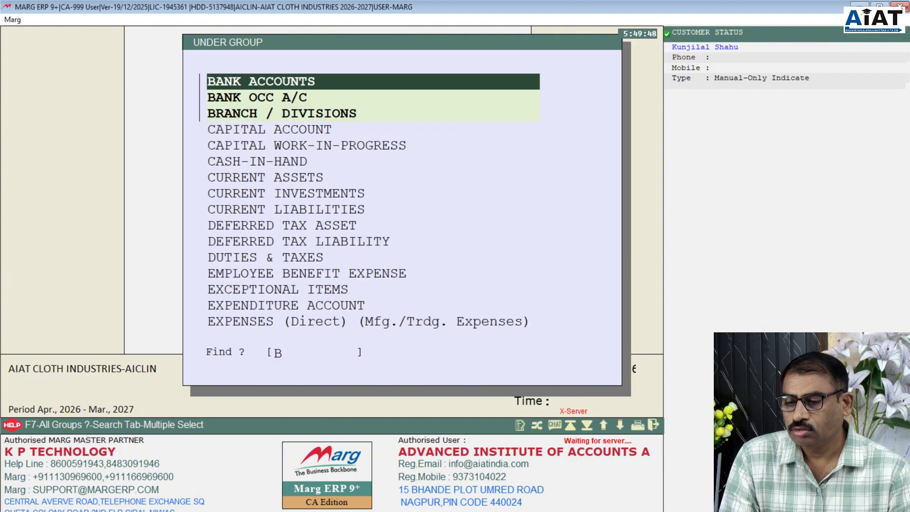
key("Return")
- Enter 'State Bank of India' as the bank ledger's name and confirm it
type("state")
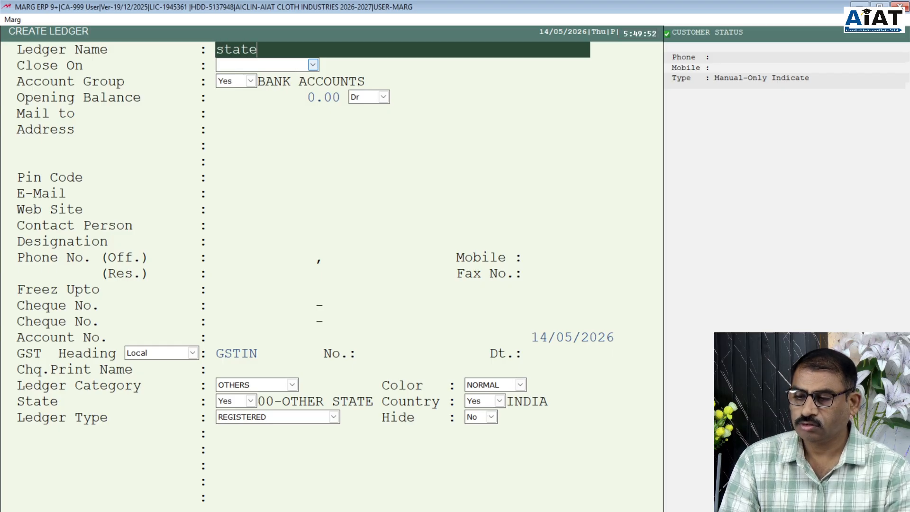
key("BackSpace")
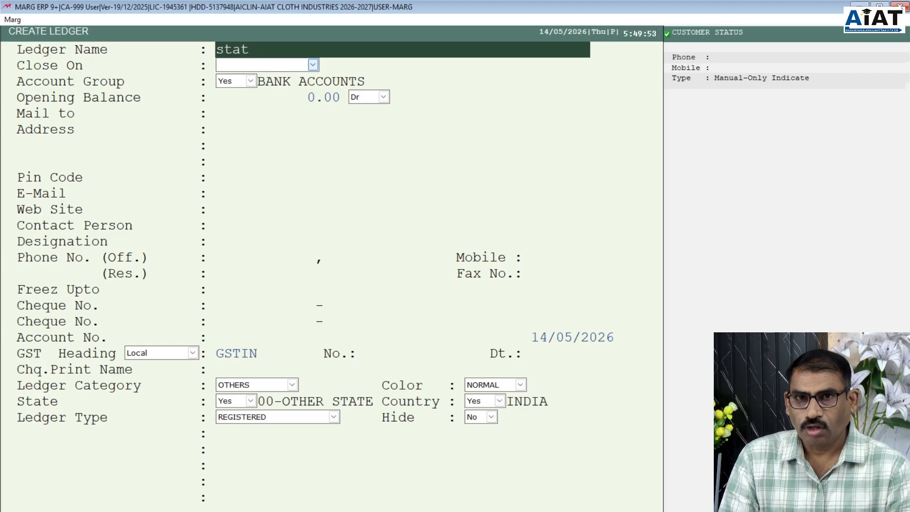
key("BackSpace")
key("BackSpace")
key("BackSpace")
key("BackSpace")
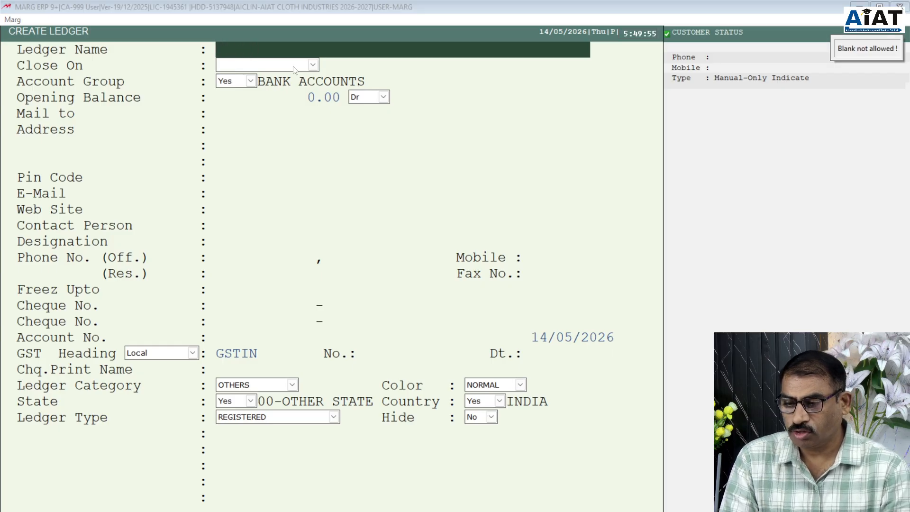
type("Sta")
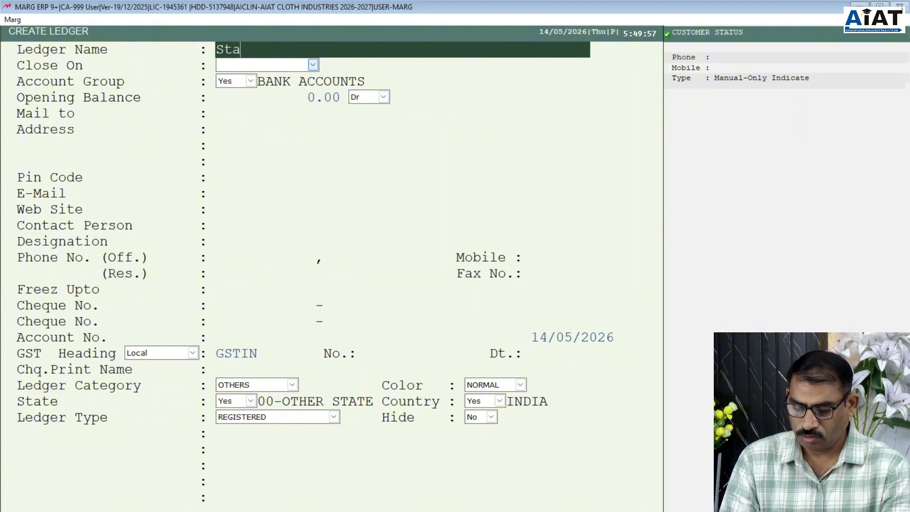
type("te Bank")
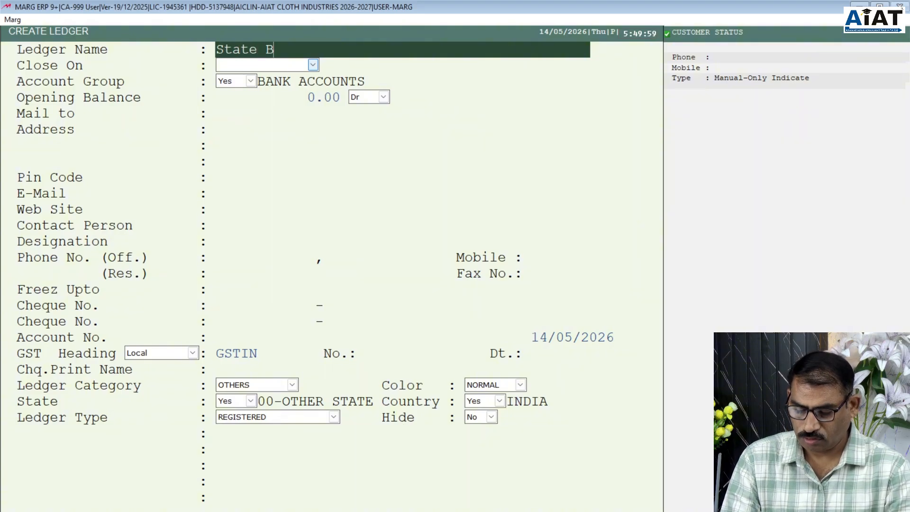
type("o")
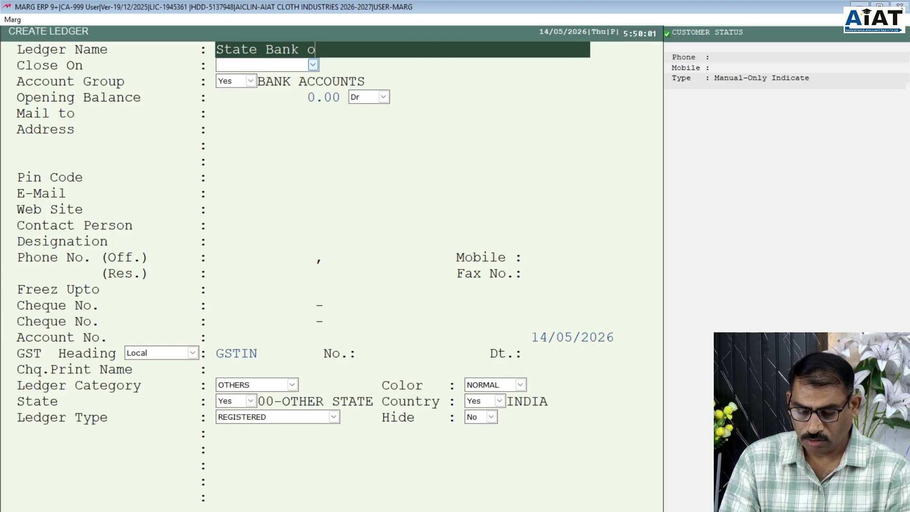
type("f A")
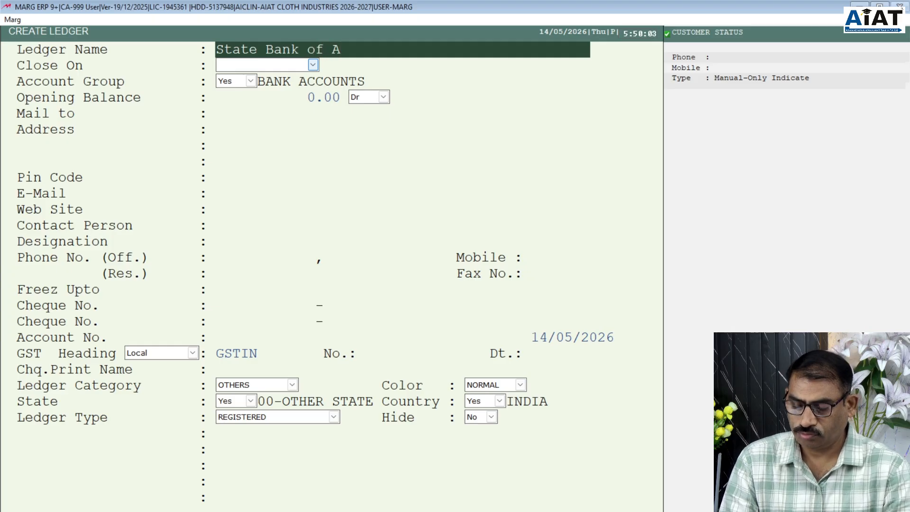
key("BackSpace")
type("India")
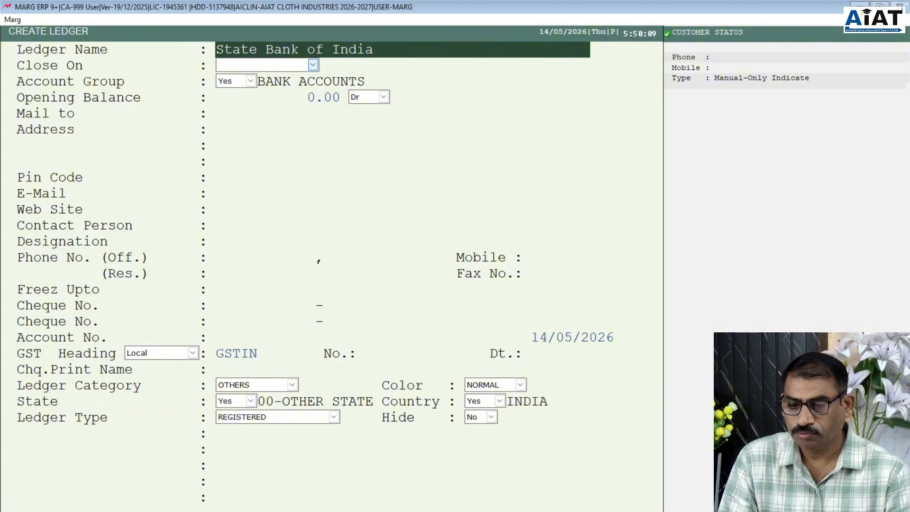
key("Return")
key("Return")
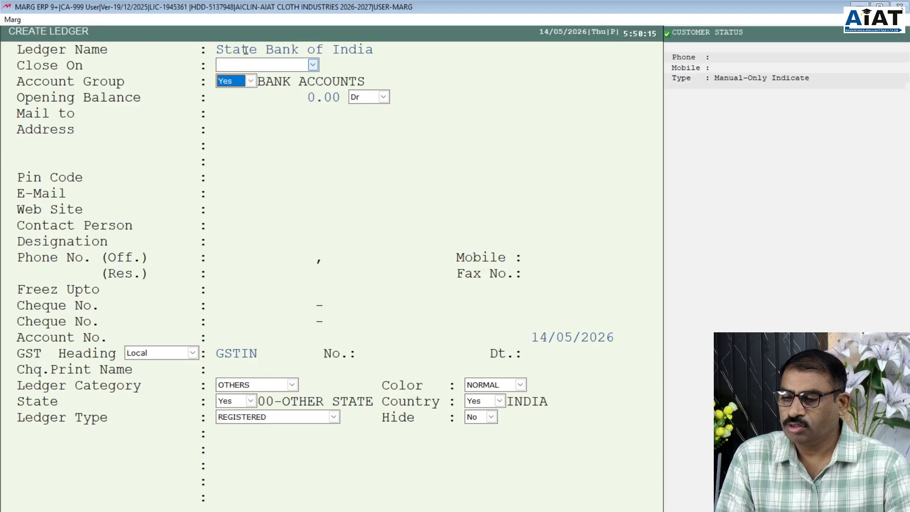
- Set Close On to SUNDAY and skip the opening balance, address and contact fields
left_click(313, 65)
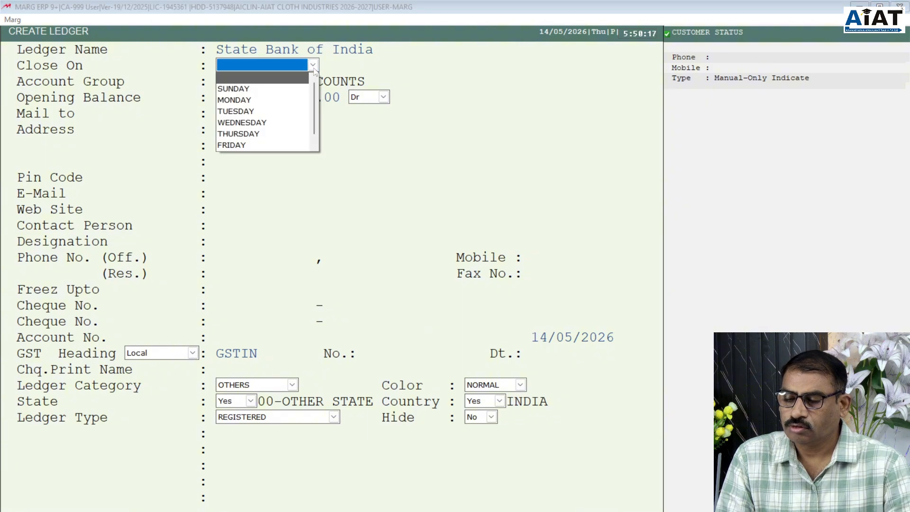
left_click(269, 89)
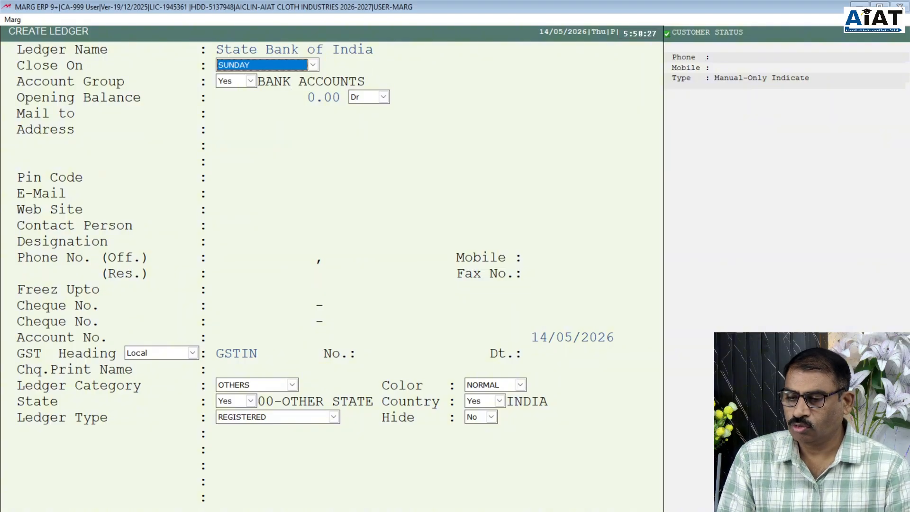
key("Return")
key("Return")
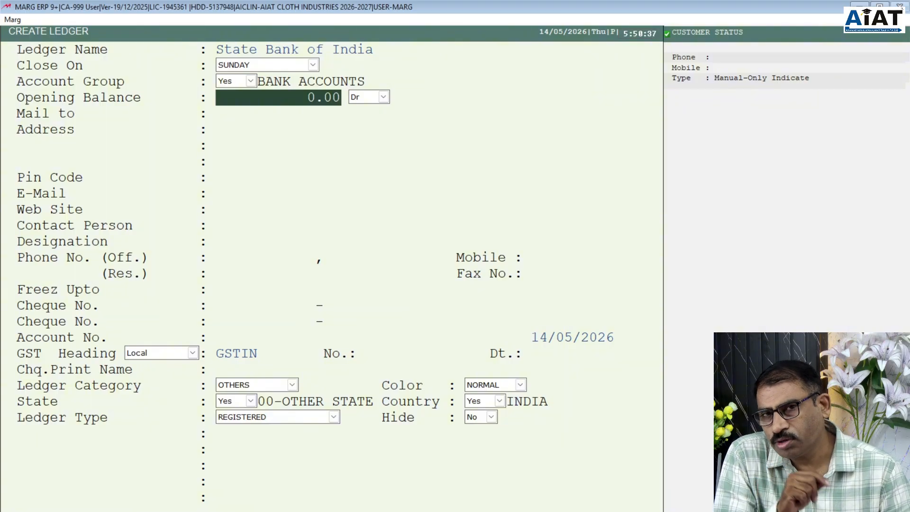
key("Return")
key("Return")
key("Return")
key("Return")
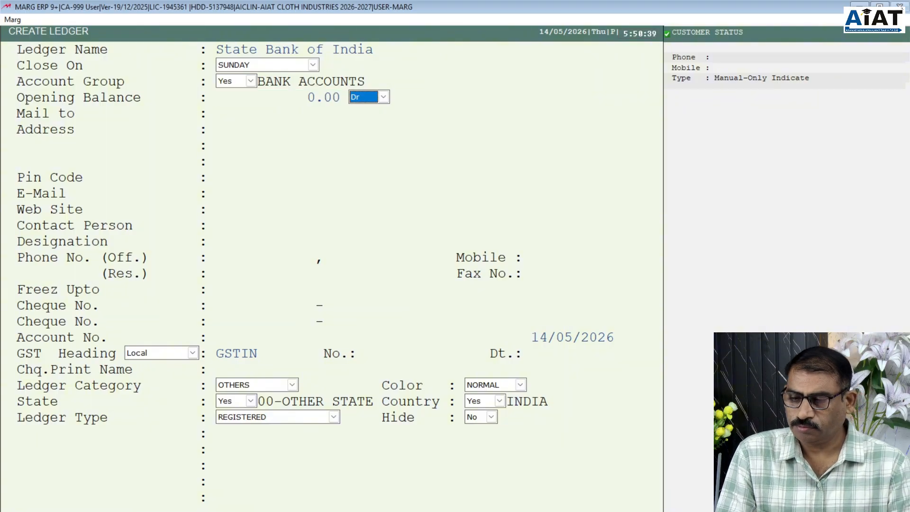
key("Return")
key("Return")
key("Return")
key("Return")
key("Return")
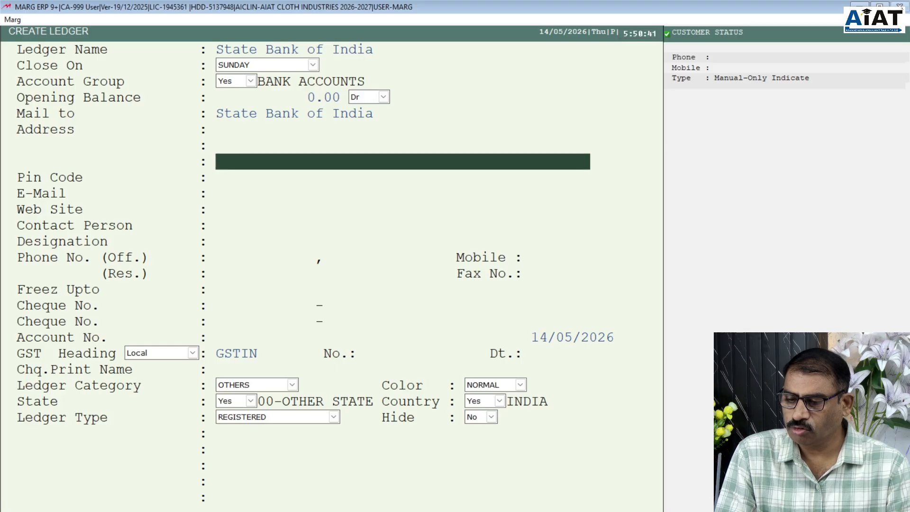
key("Return")
key("Return")
key("Return")
key("Return")
key("Return")
key("Return")
key("Return")
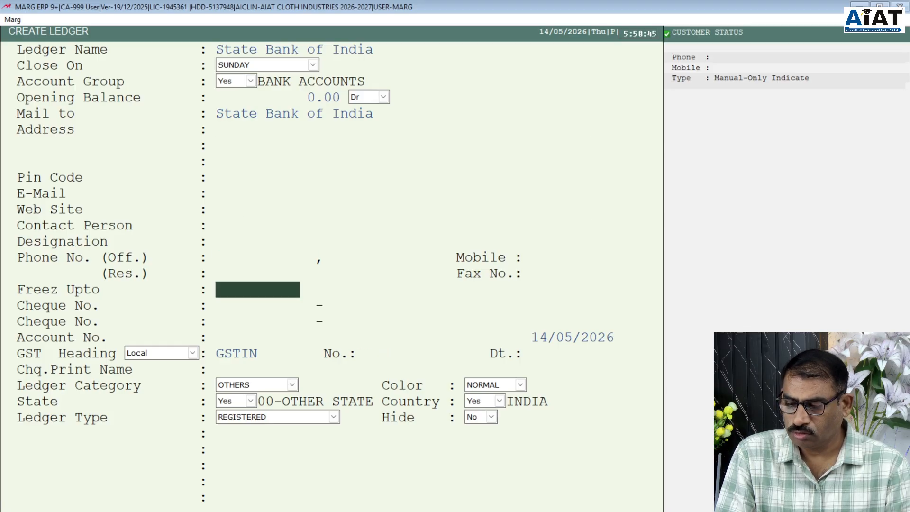
key("Return")
key("Return")
key("Return")
key("Return")
key("Return")
key("Return")
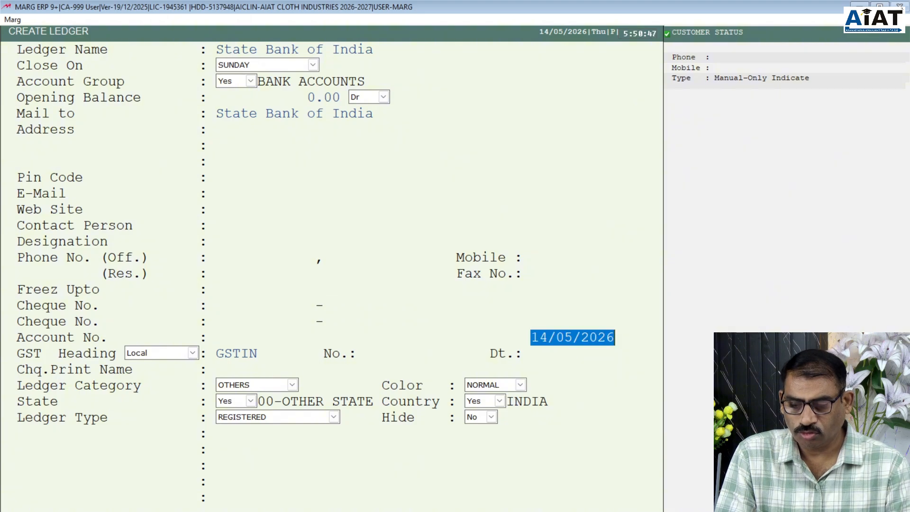
- Set the ledger date to 01/04/2026 and save the State Bank of India ledger
type("1.4")
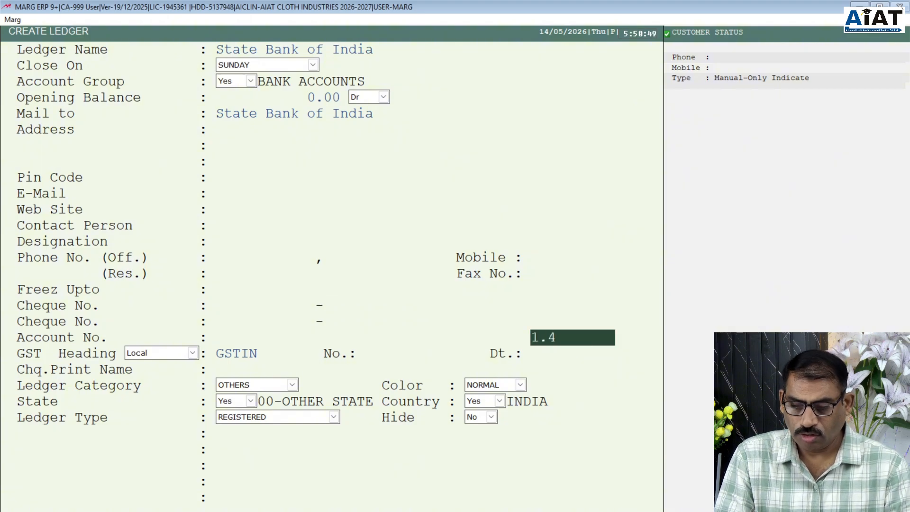
key("Return")
key("Return")
key("Return")
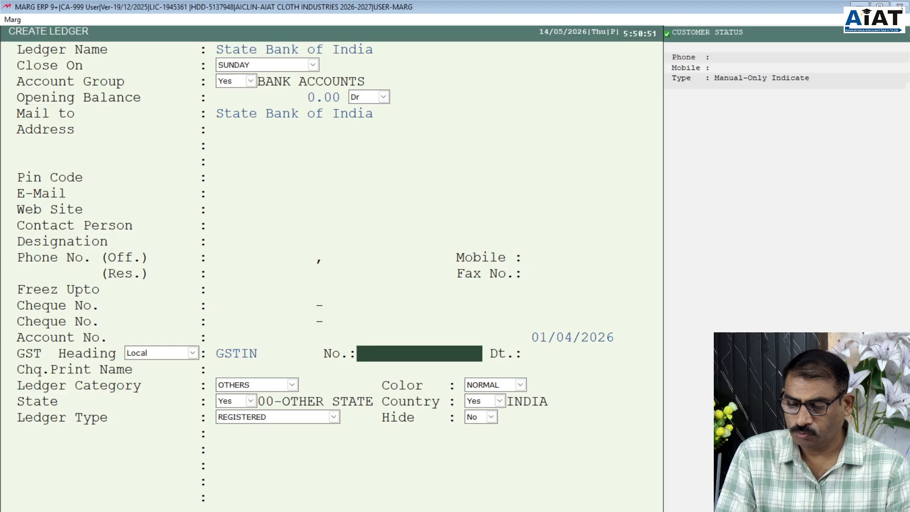
key("Return")
key("Return")
key("Return")
key("Return")
key("Return")
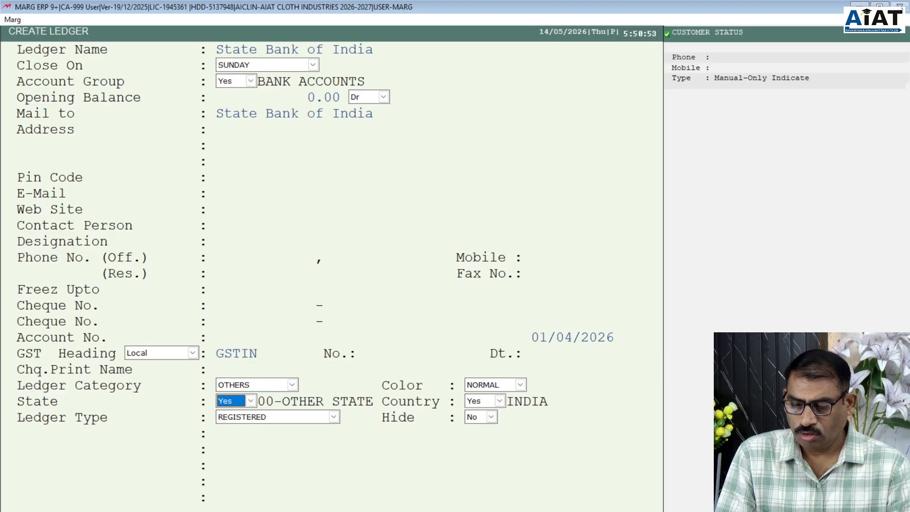
key("Return")
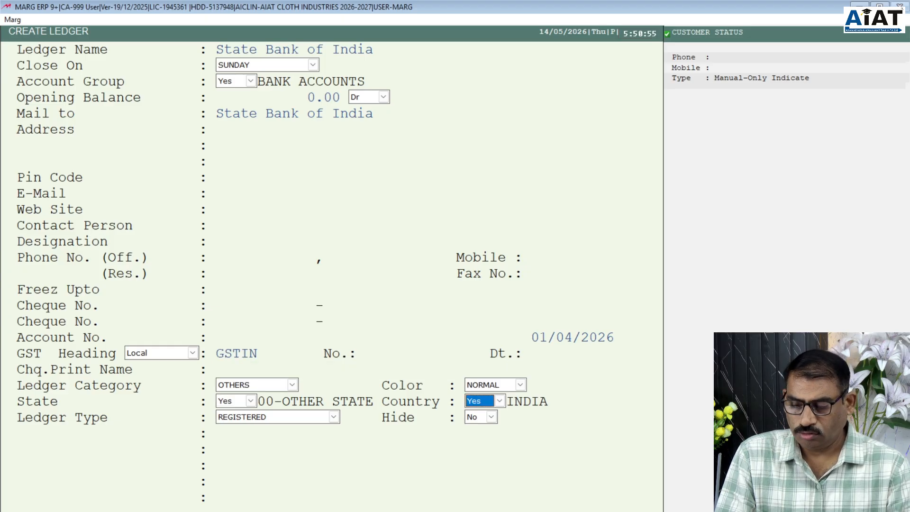
key("Return")
key("Return")
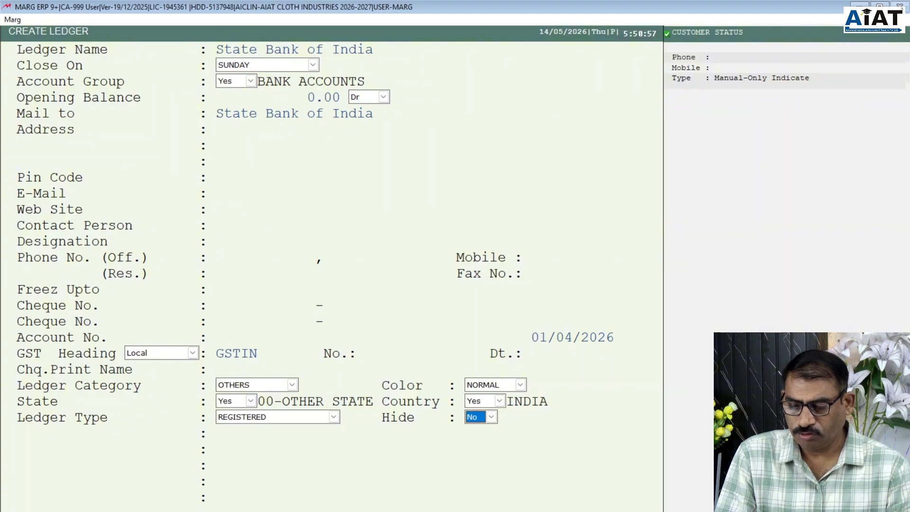
key("Return")
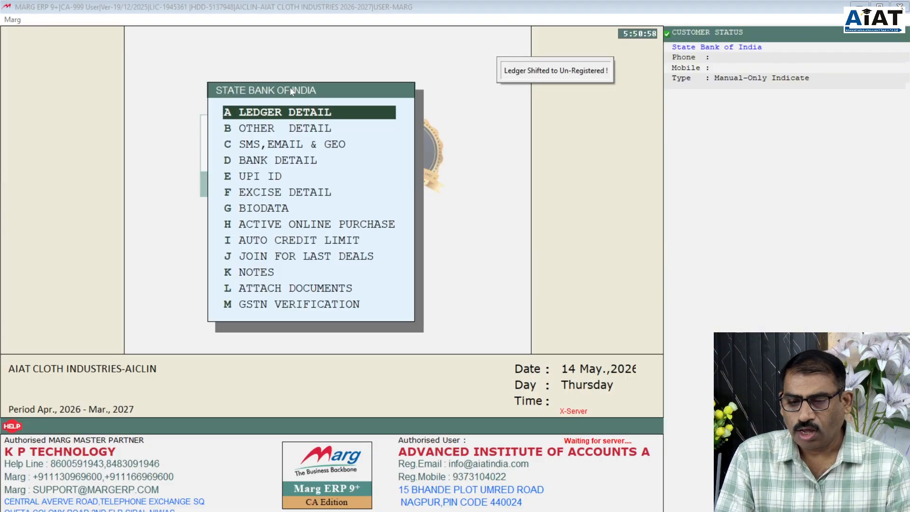
- Leave the ledger menu and highlight SUNDRY CREDITORS in the group list for a new ledger
key("Escape")
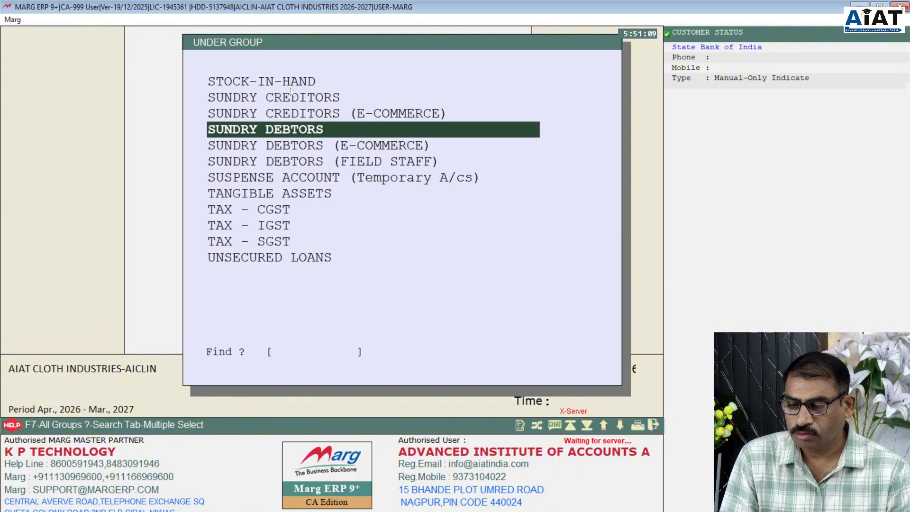
key("Up")
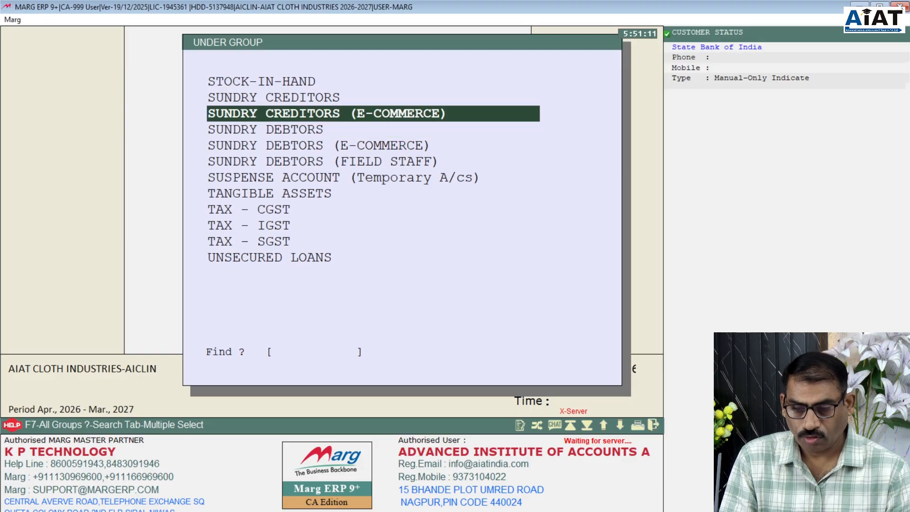
key("Up")
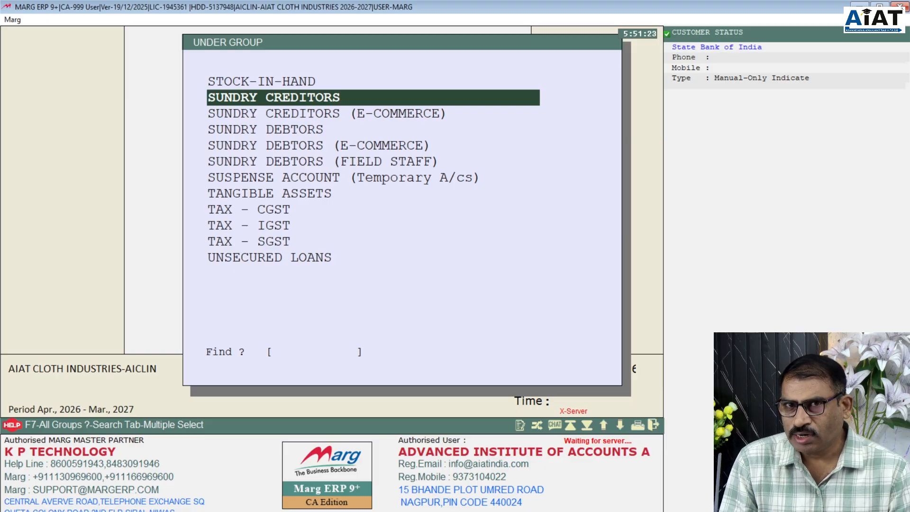
- Confirm the SUNDRY CREDITORS group and enter 'Sanjay Hardware' as the ledger name
key("Return")
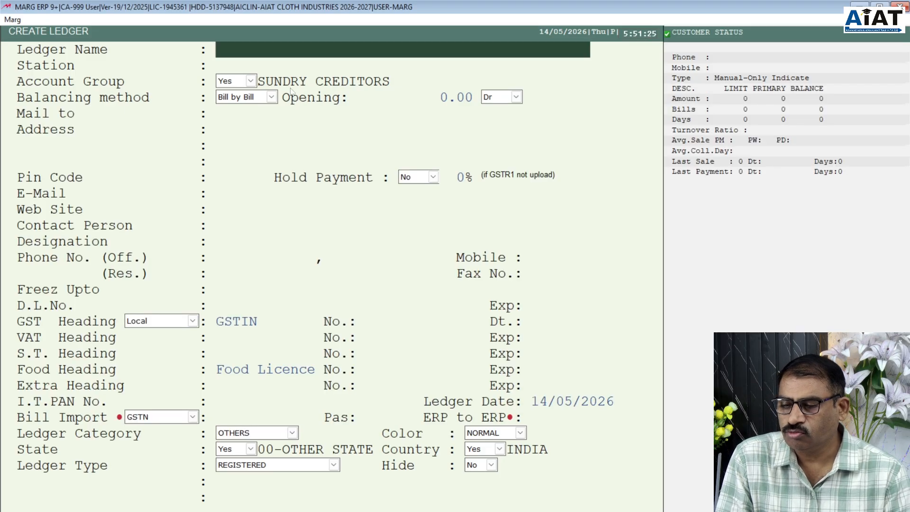
type("san")
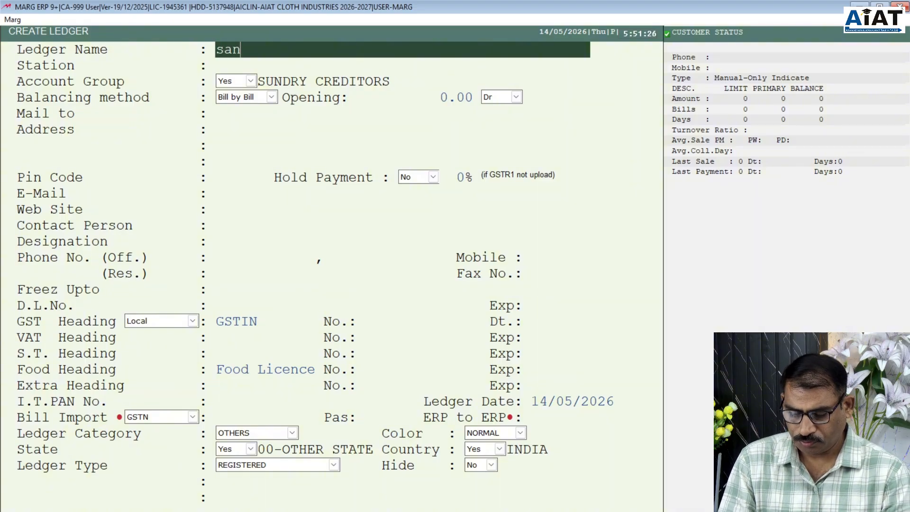
key("BackSpace")
key("BackSpace")
key("BackSpace")
type("S")
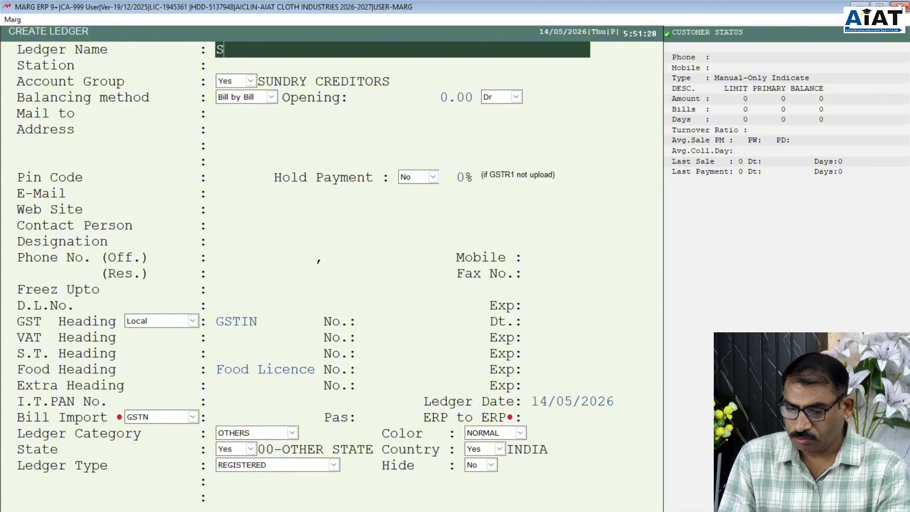
type("an")
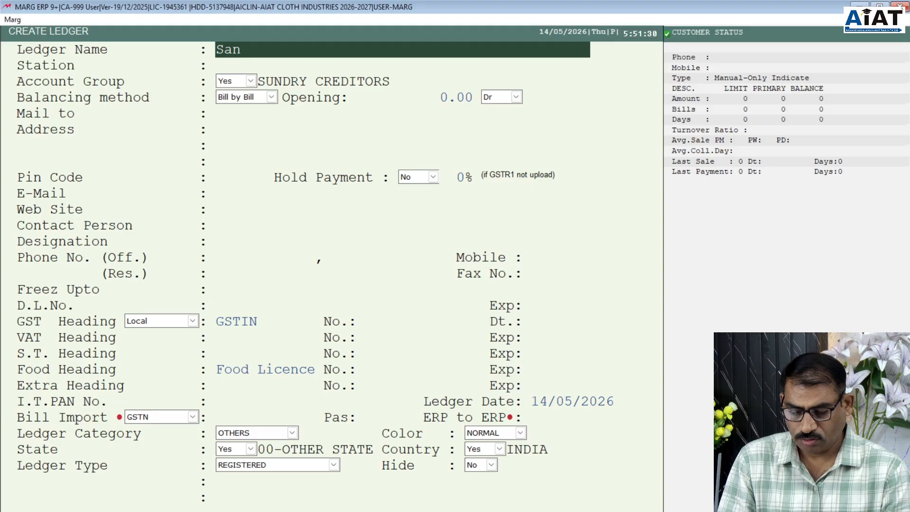
type("jay Hard")
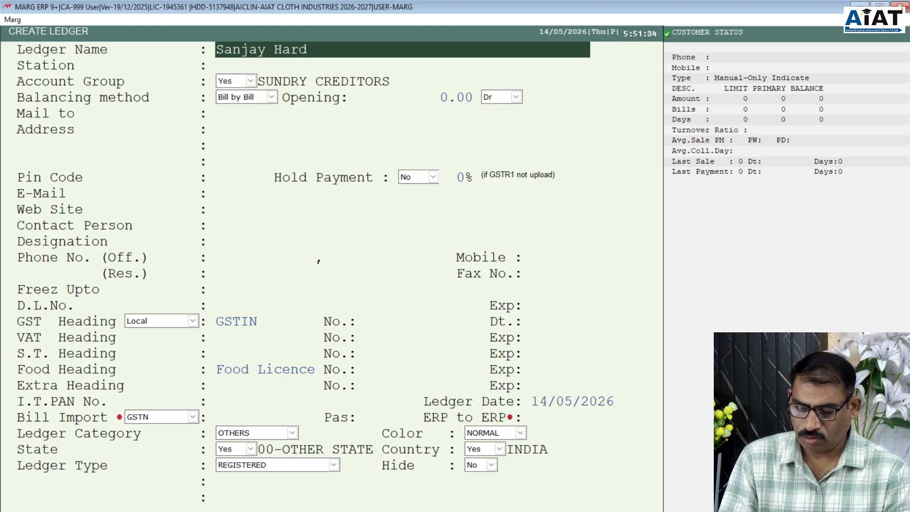
type("ware")
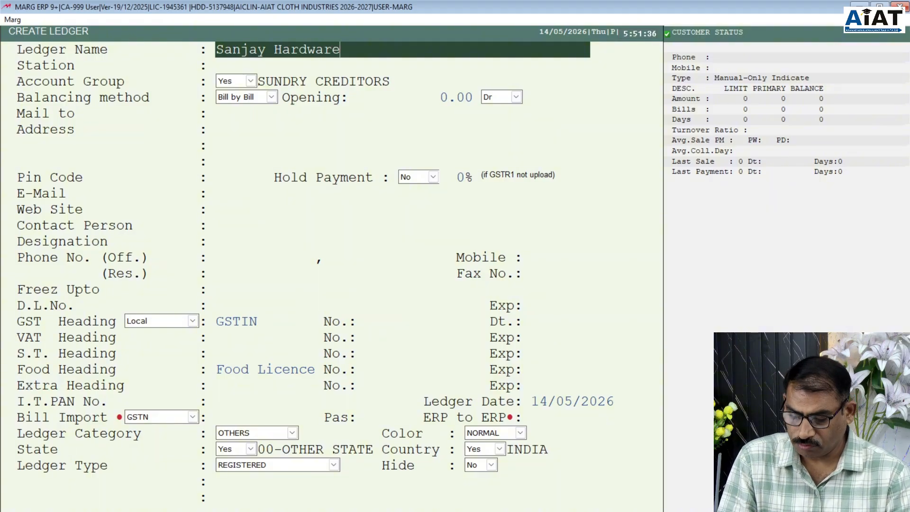
key("Return")
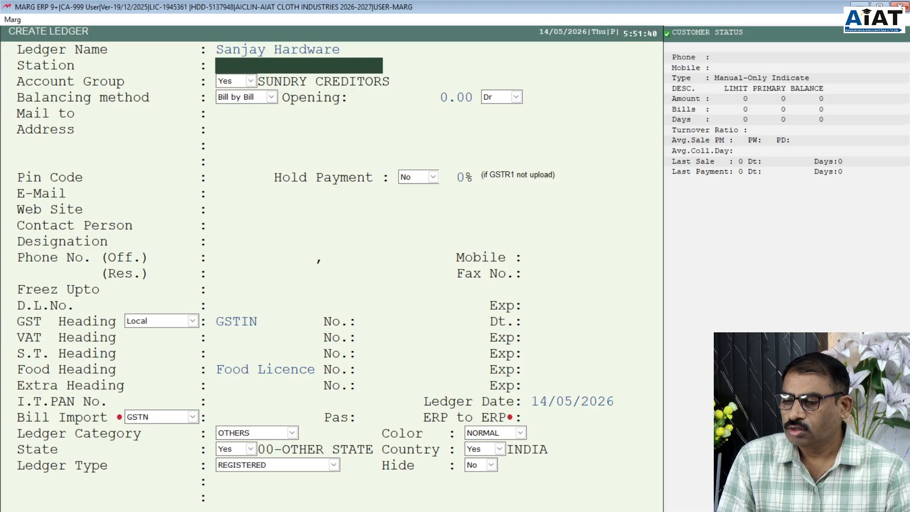
- Keep Bill by Bill balancing with a 0.00 Dr opening balance and Mail to Sanjay Hardware
key("Return")
key("Return")
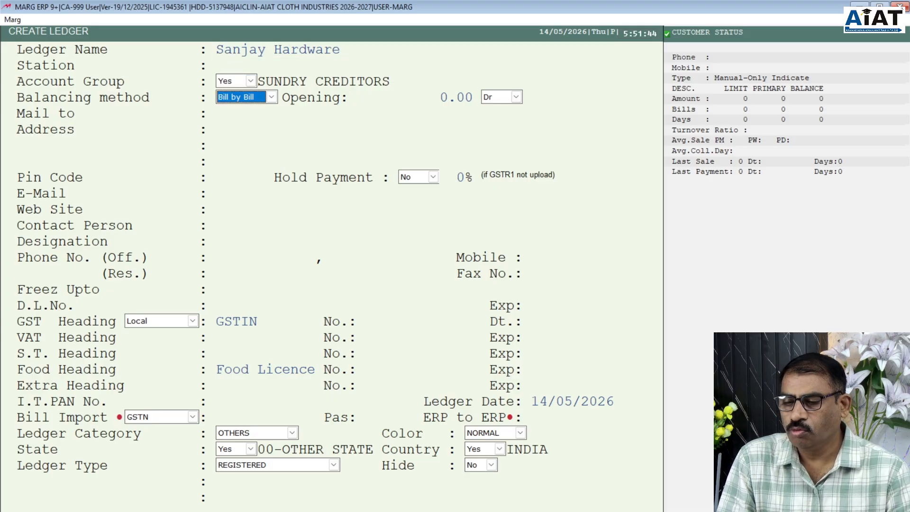
left_click(271, 97)
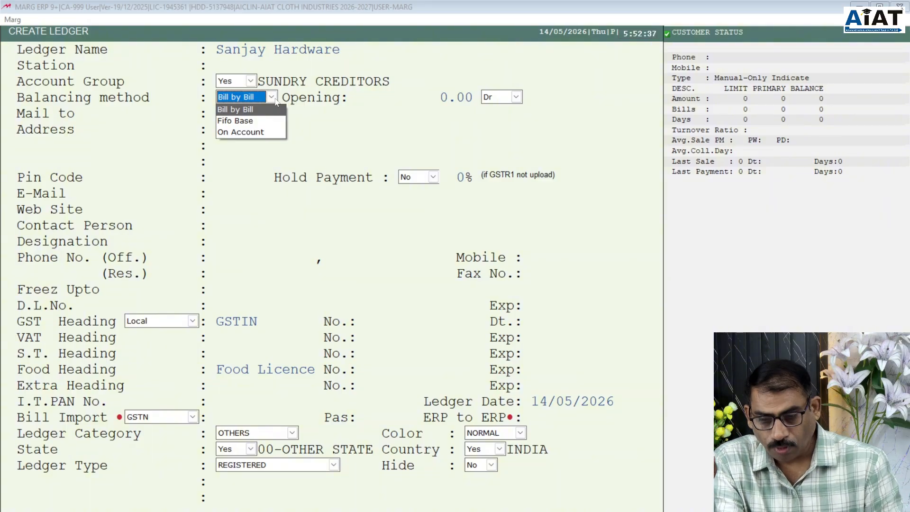
key("Return")
key("Return")
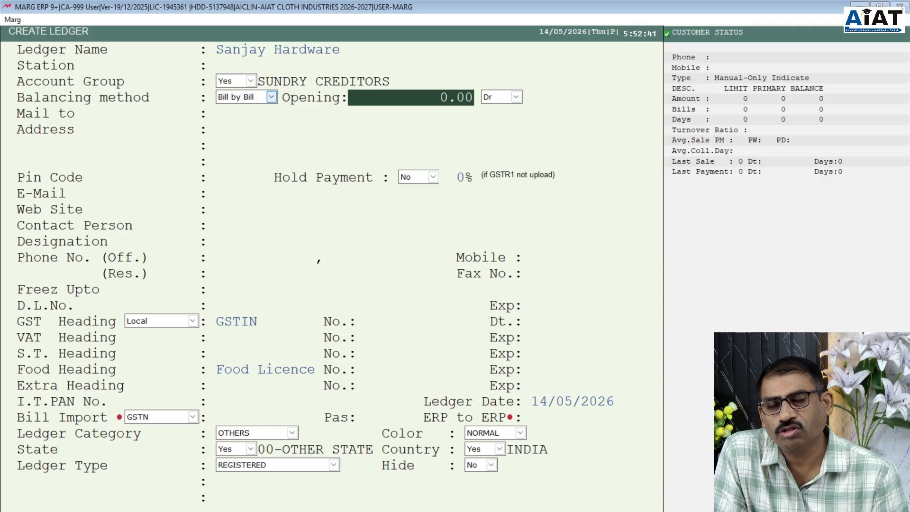
key("Return")
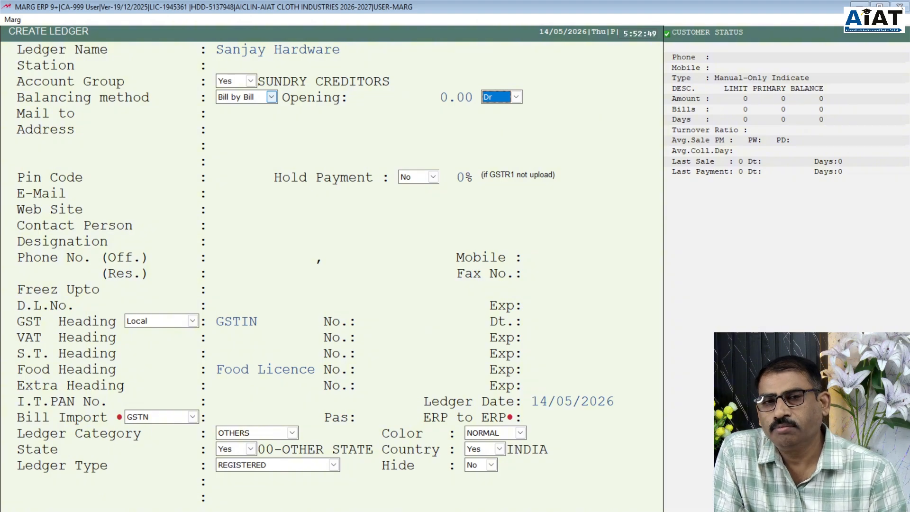
key("Return")
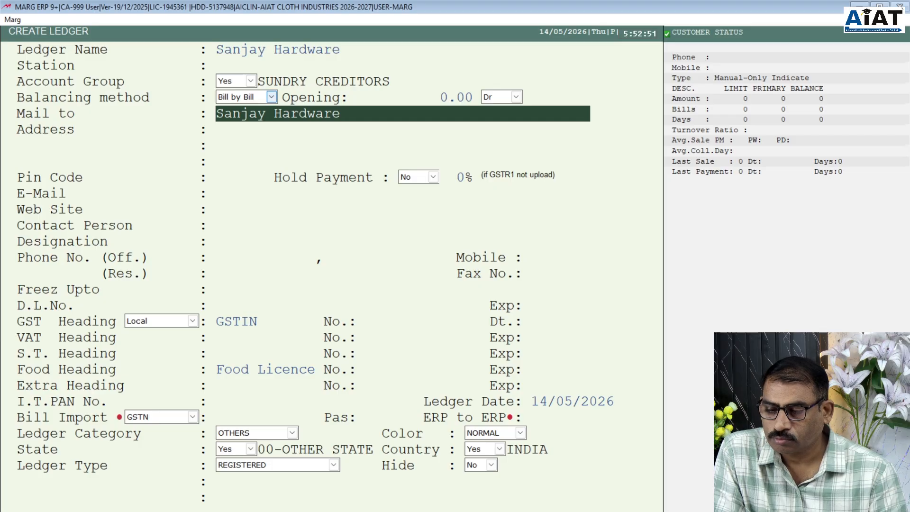
- Enter the address Sadar Nagpur with pin code 440001, leaving the other address lines blank
key("Return")
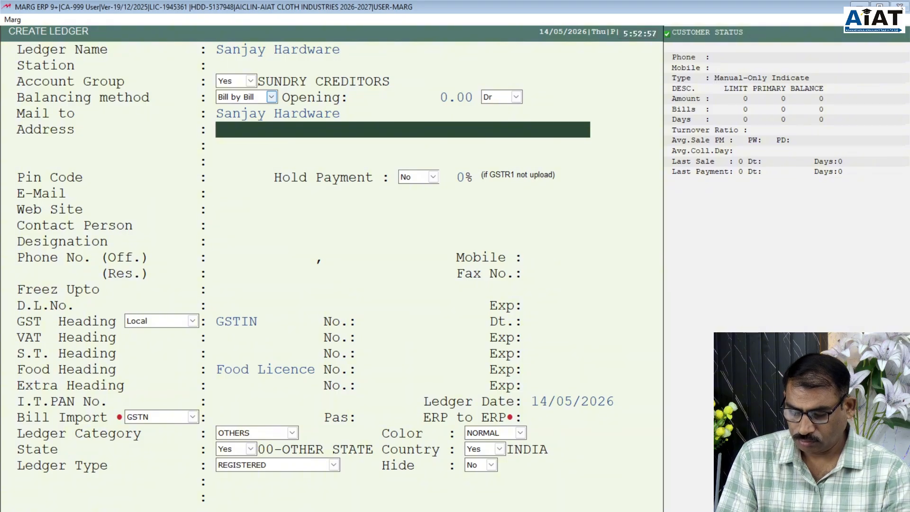
type("Sadar")
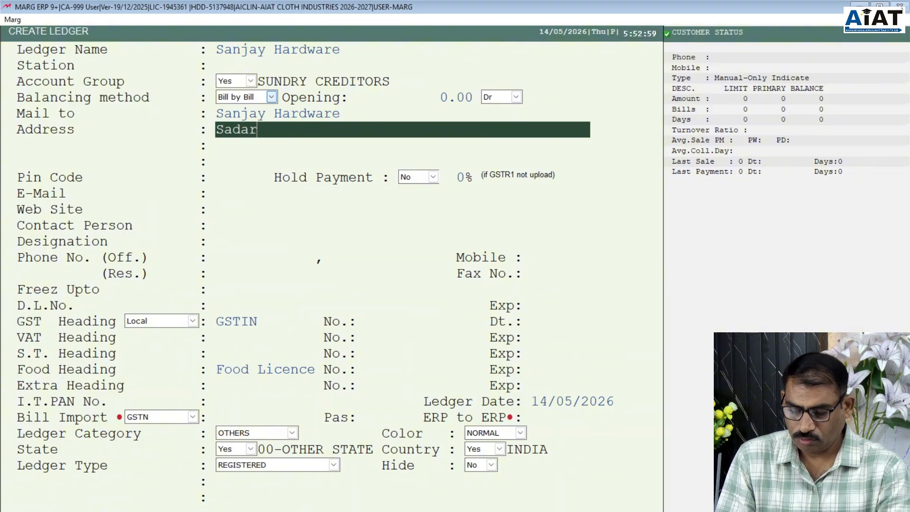
type(" Nagpur")
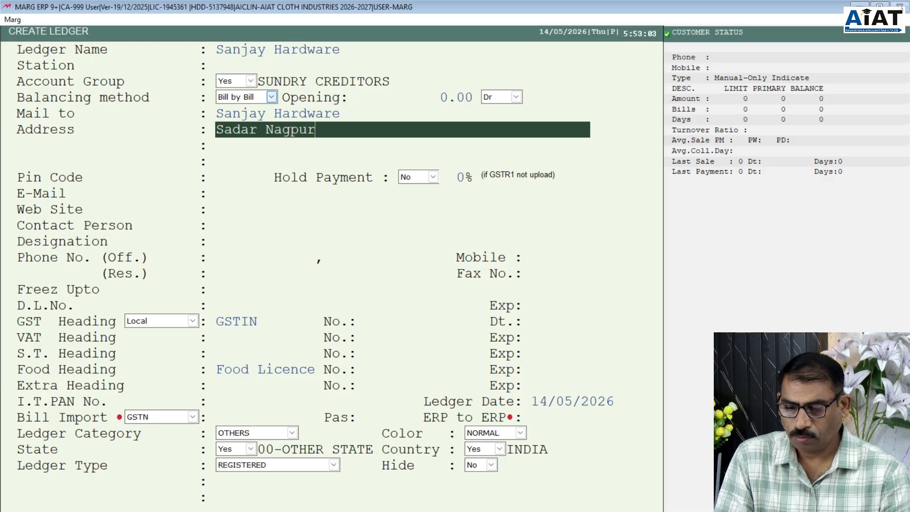
key("Return")
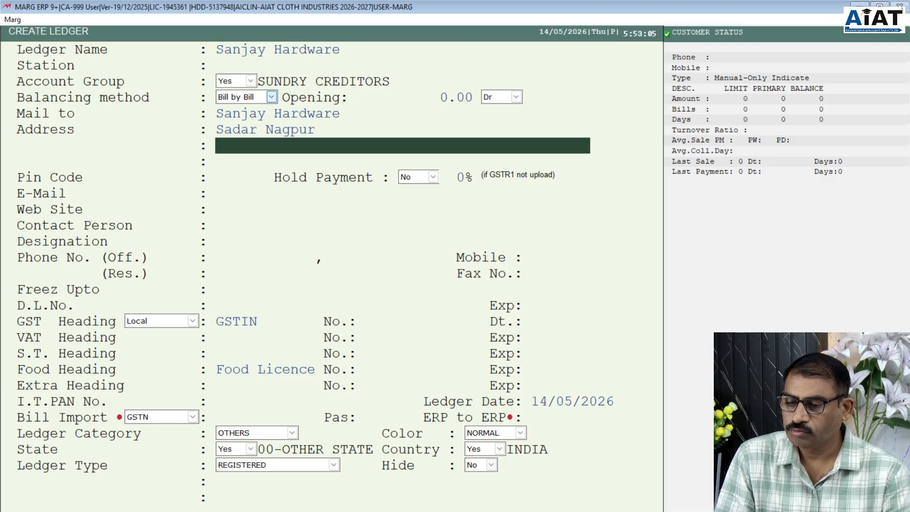
key("Return")
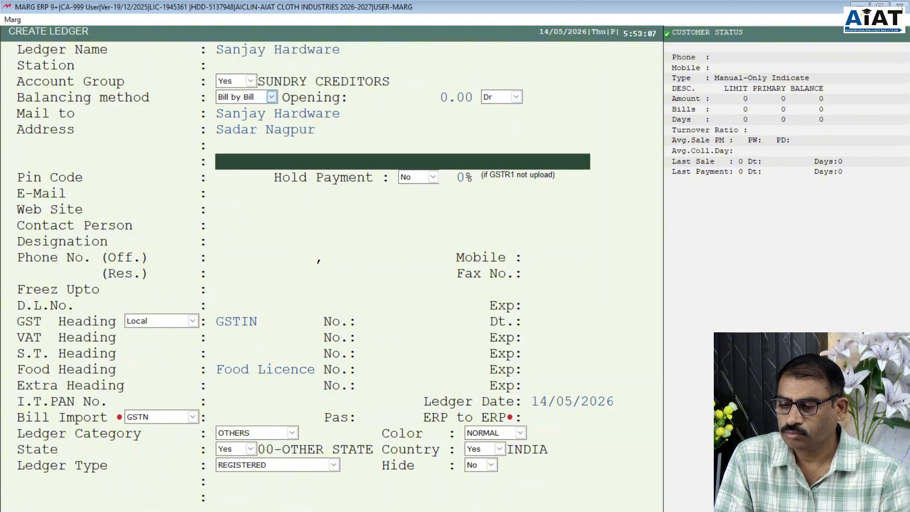
key("Return")
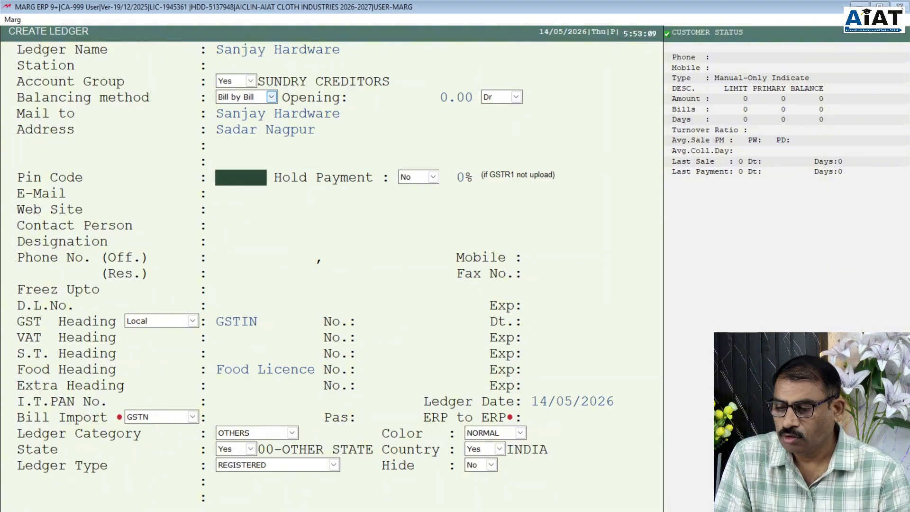
type("44")
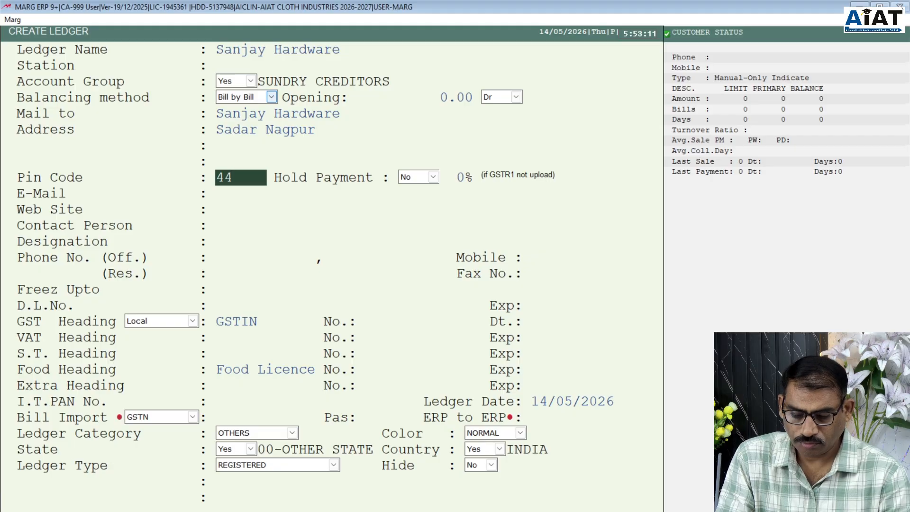
type("000")
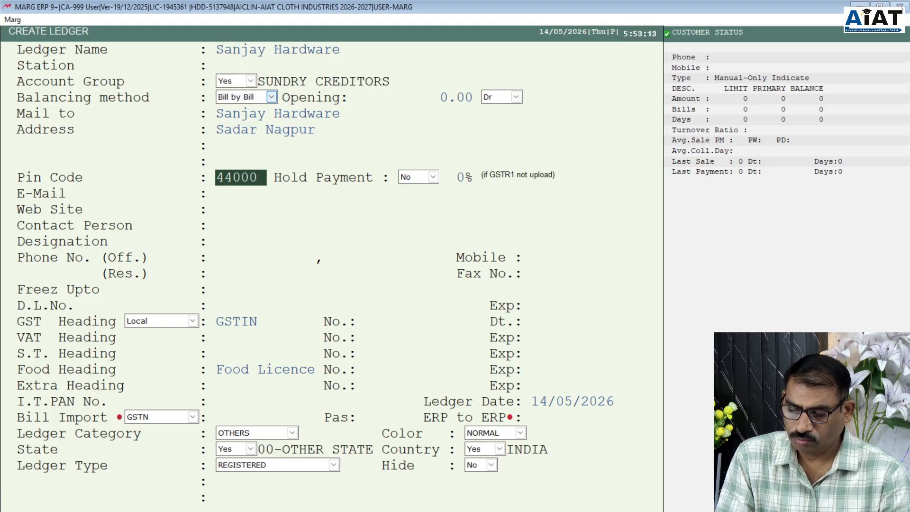
type("1")
key("Return")
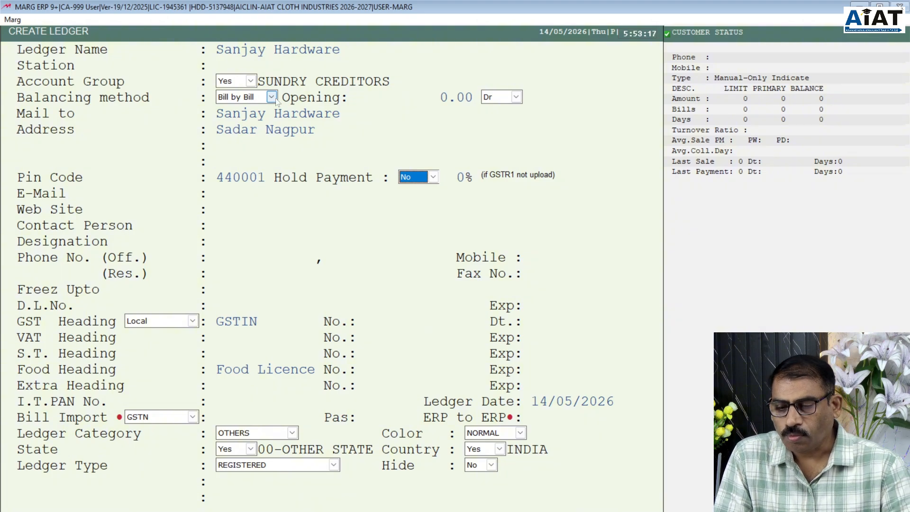
- Leave Hold Payment set to No
left_click(434, 178)
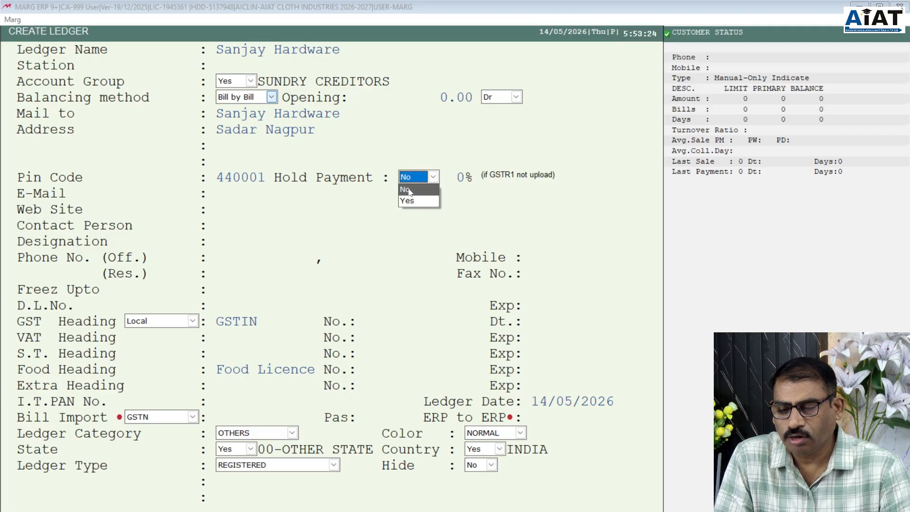
left_click(410, 190)
key("Return")
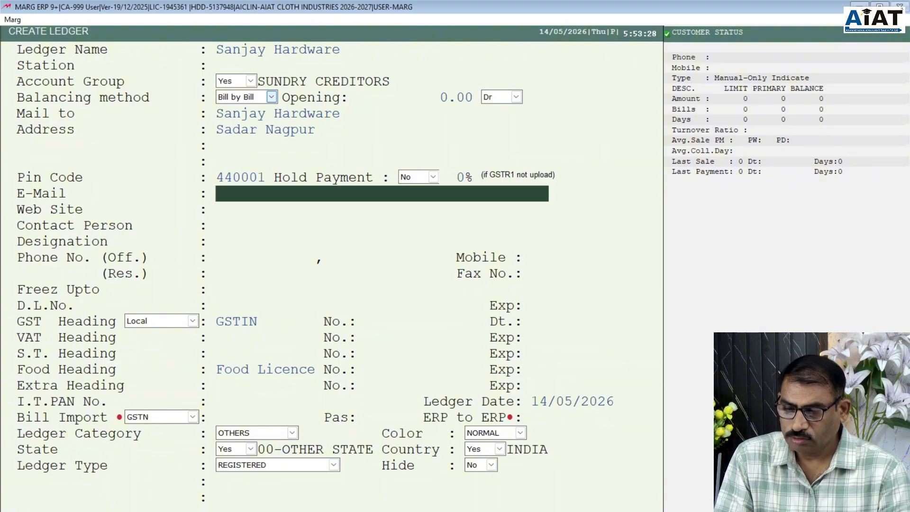
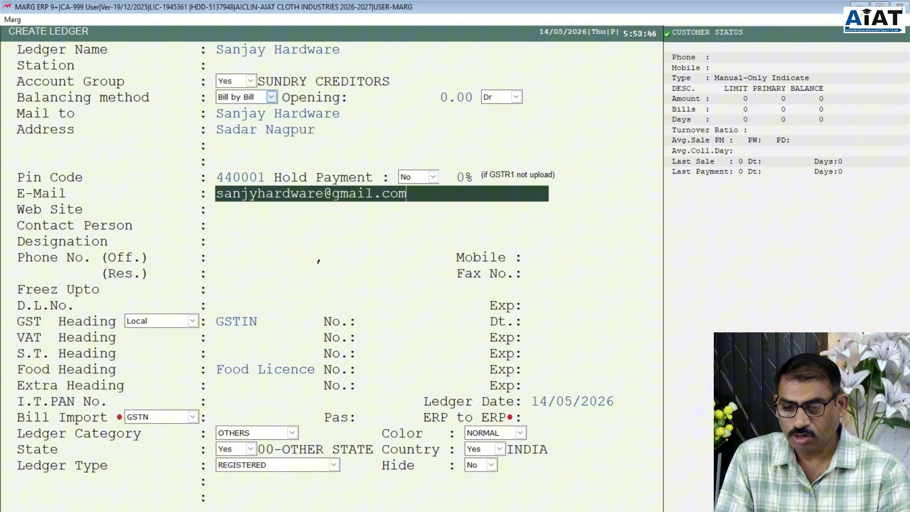
- Type the supplier's e-mail address in the E-Mail field, correcting a typo along the way
key("Return")
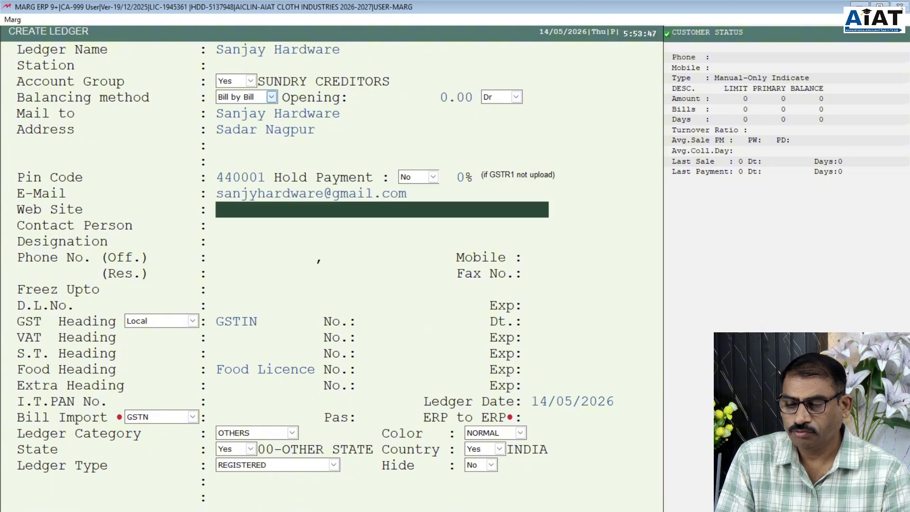
- Leave Web Site blank and enter the contact person's name with designation Director
key("Return")
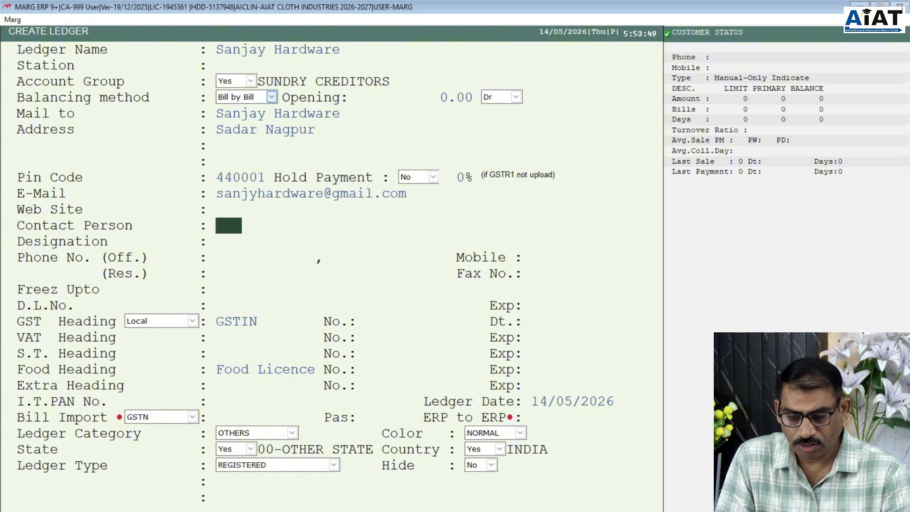
type("san")
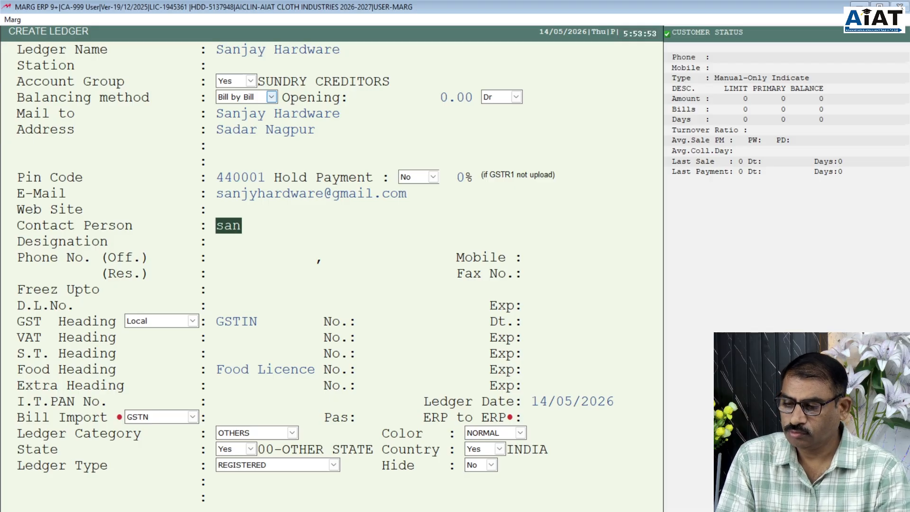
key("Home")
type("S")
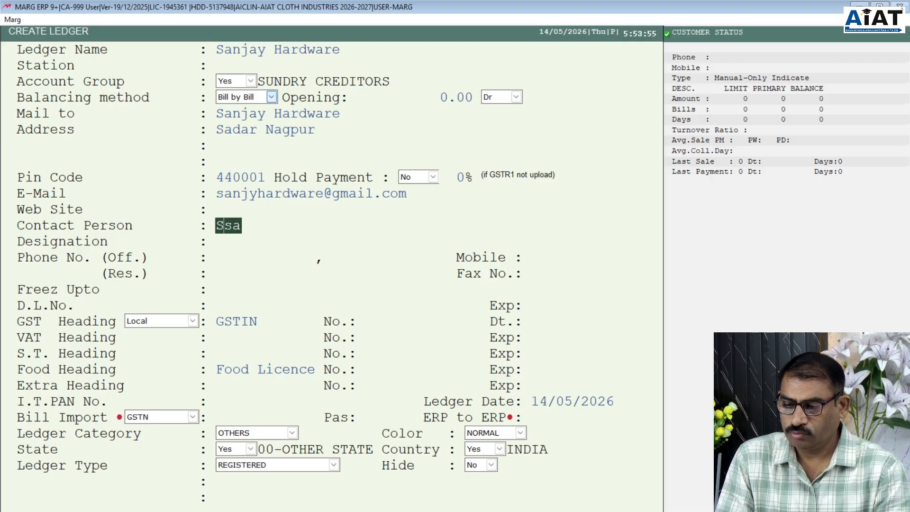
type("hr")
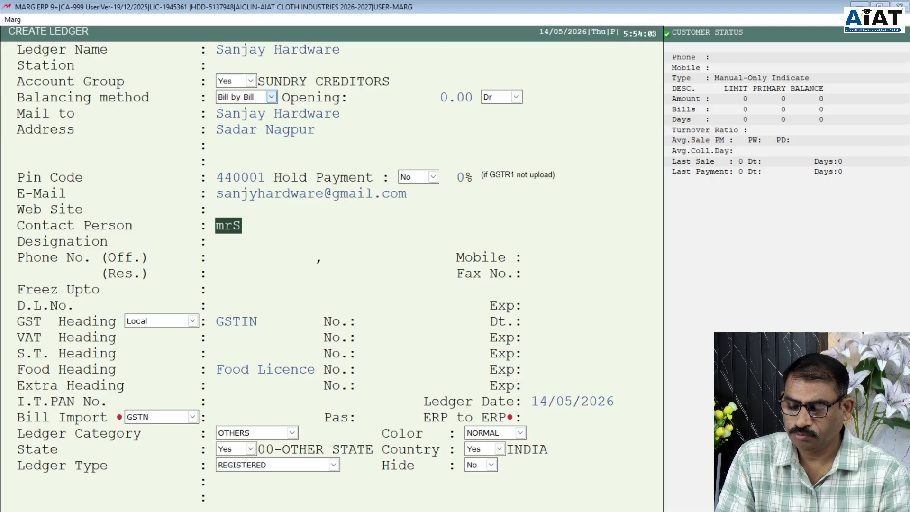
key("BackSpace")
key("BackSpace")
key("Up")
key("Down")
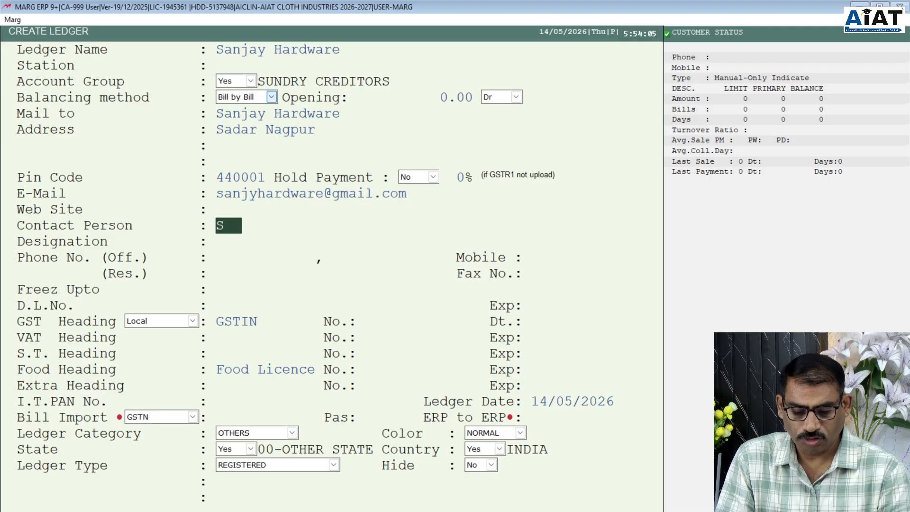
type("Mr")
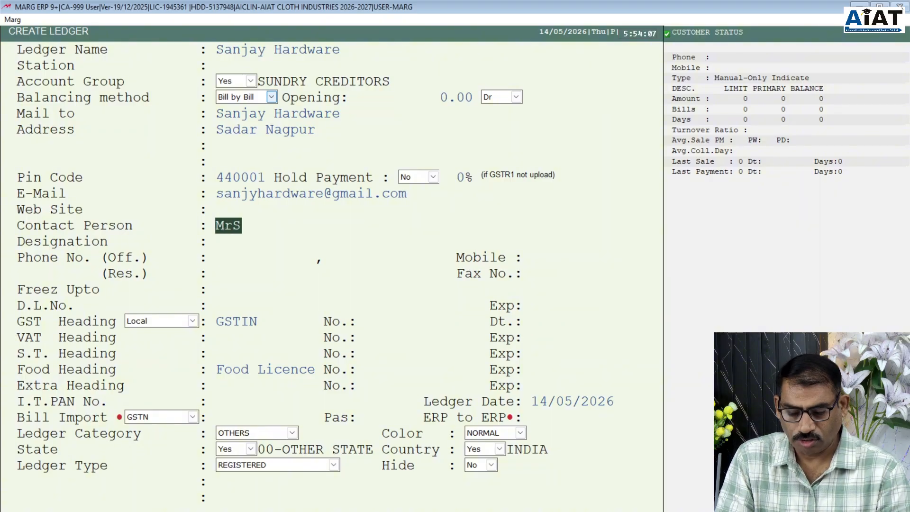
type(". ")
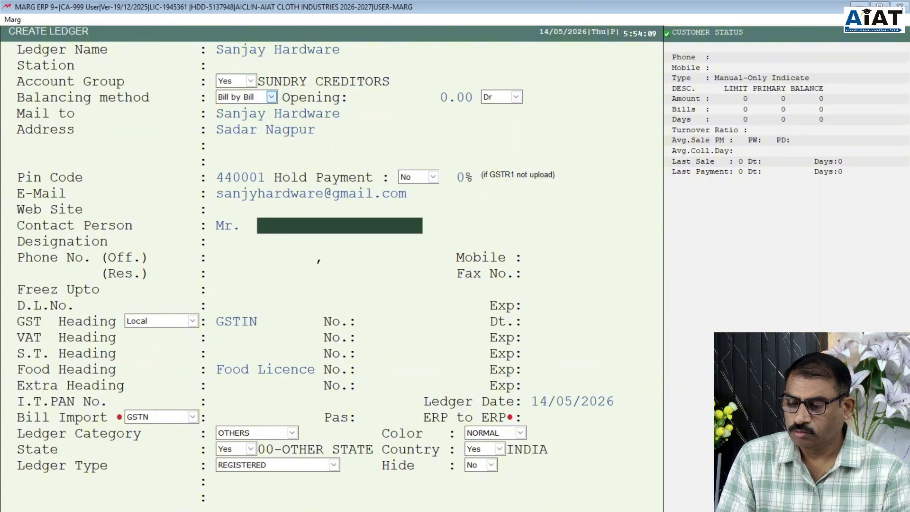
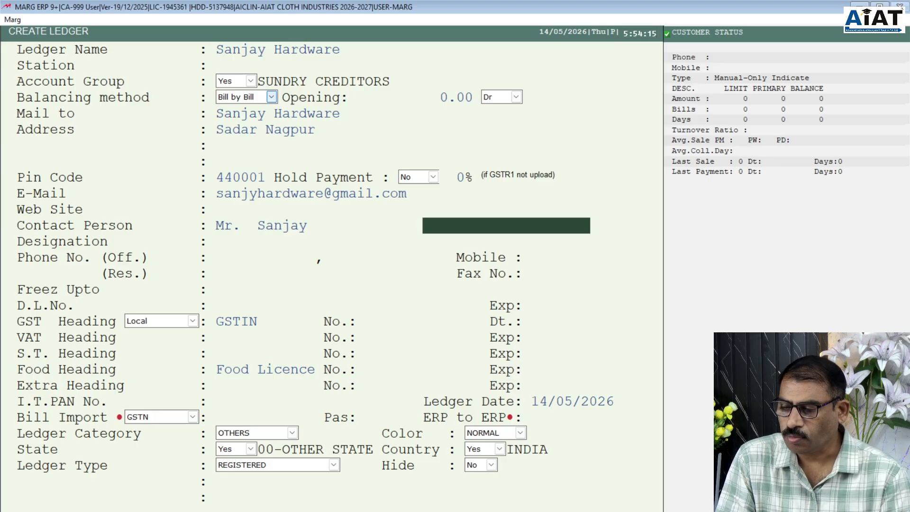
key("Return")
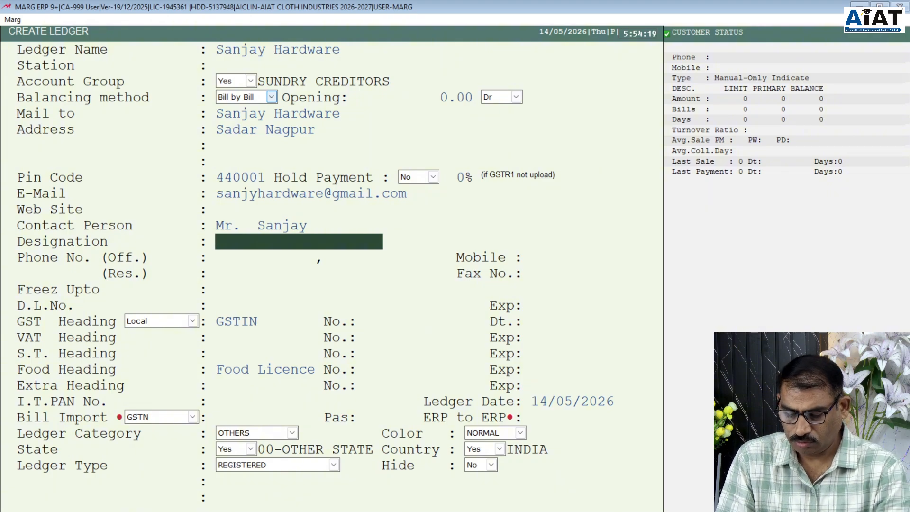
type("irector")
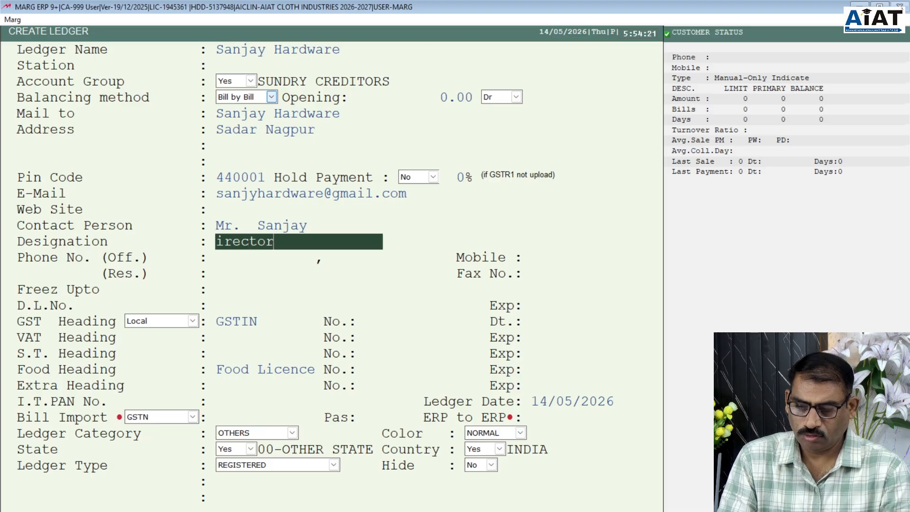
key("BackSpace")
key("BackSpace")
key("BackSpace")
key("BackSpace")
key("BackSpace")
key("BackSpace")
key("BackSpace")
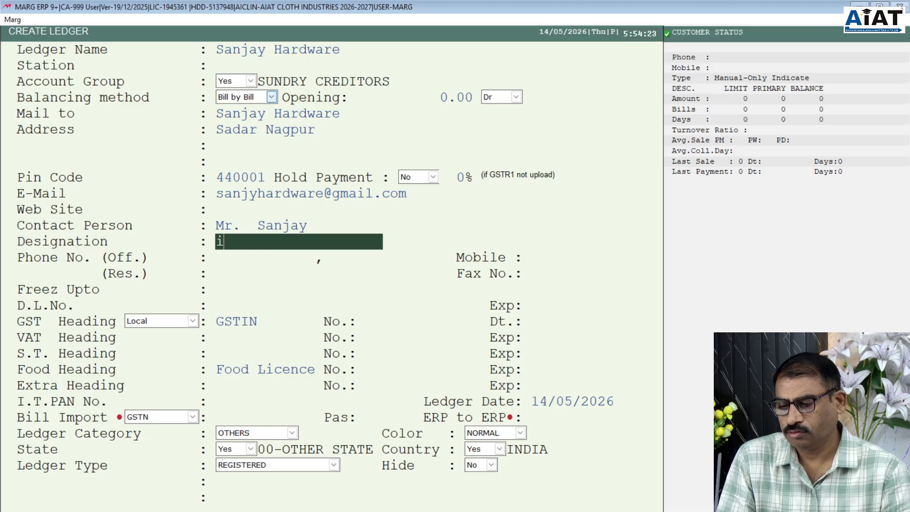
type("Director")
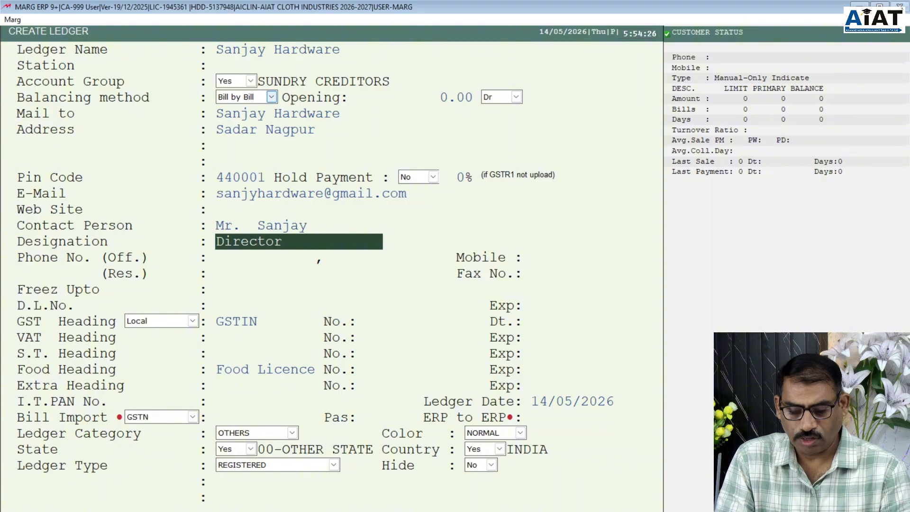
key("Return")
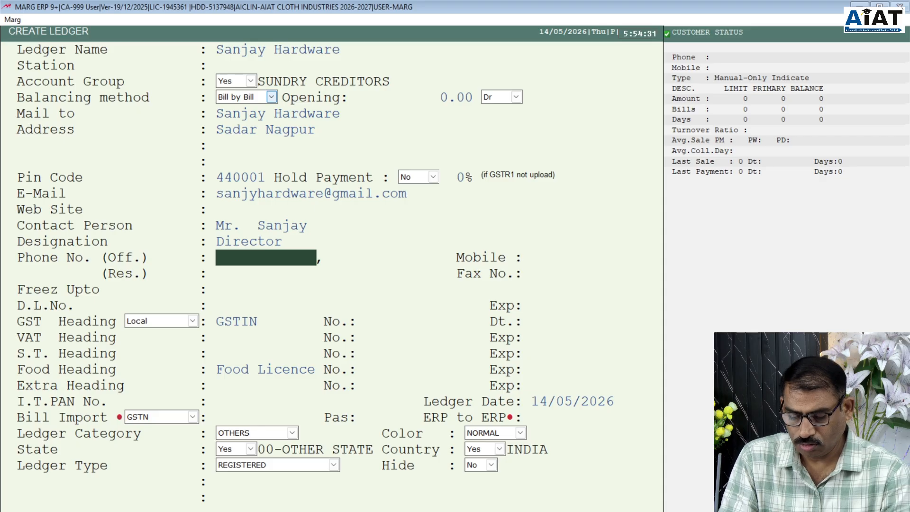
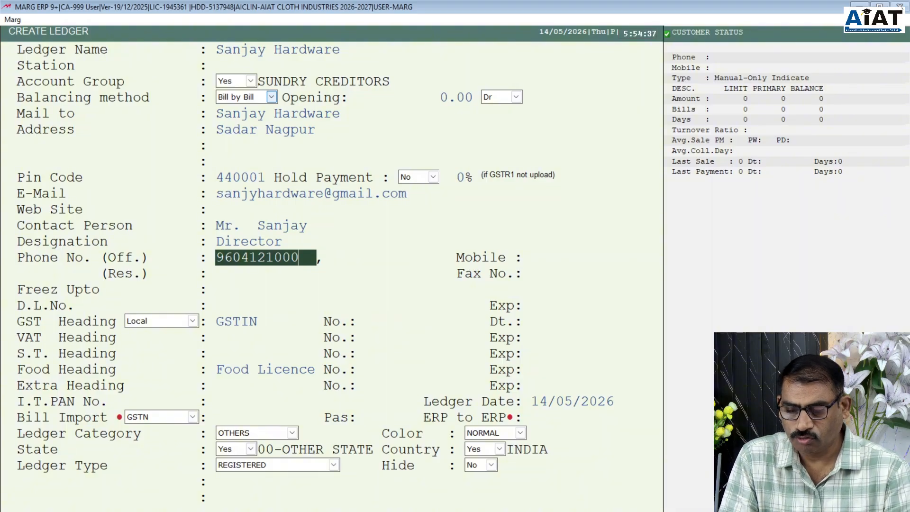
- Enter the office phone and mobile numbers, skipping the remaining fields and keeping GST heading Local
key("Return")
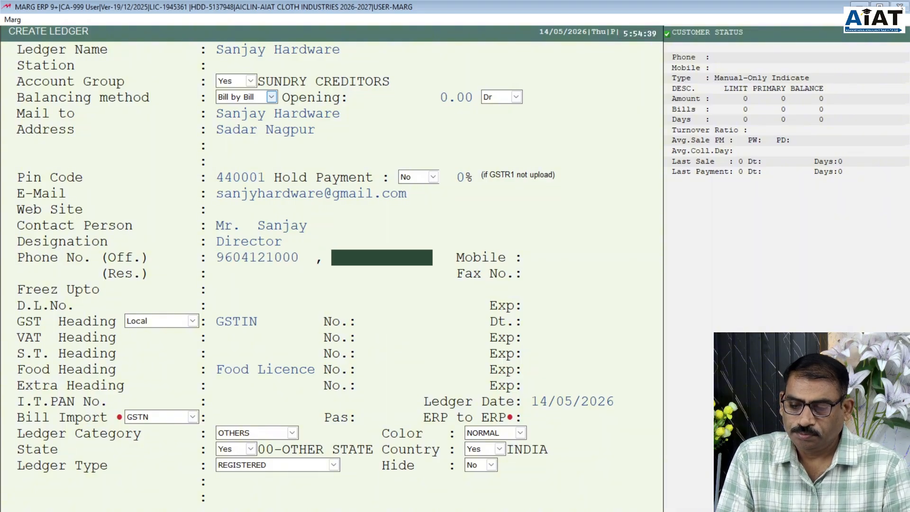
key("Return")
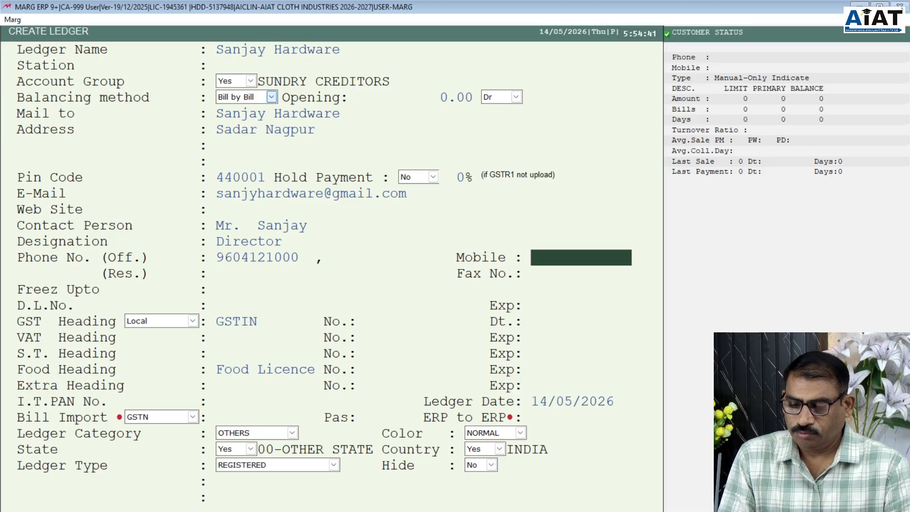
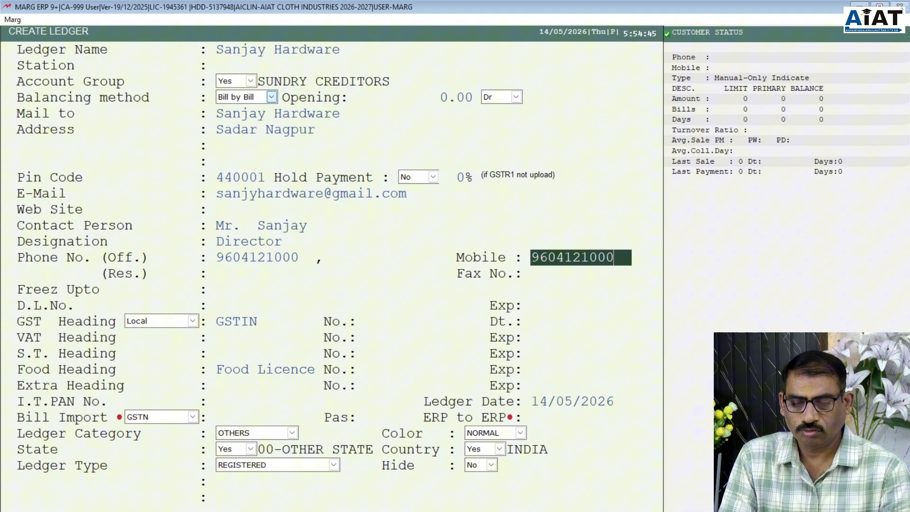
key("Return")
key("Return")
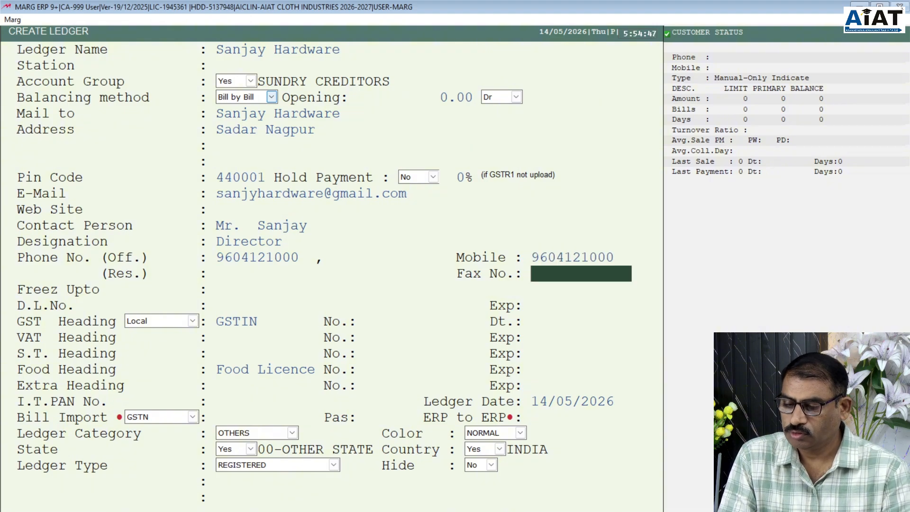
key("Return")
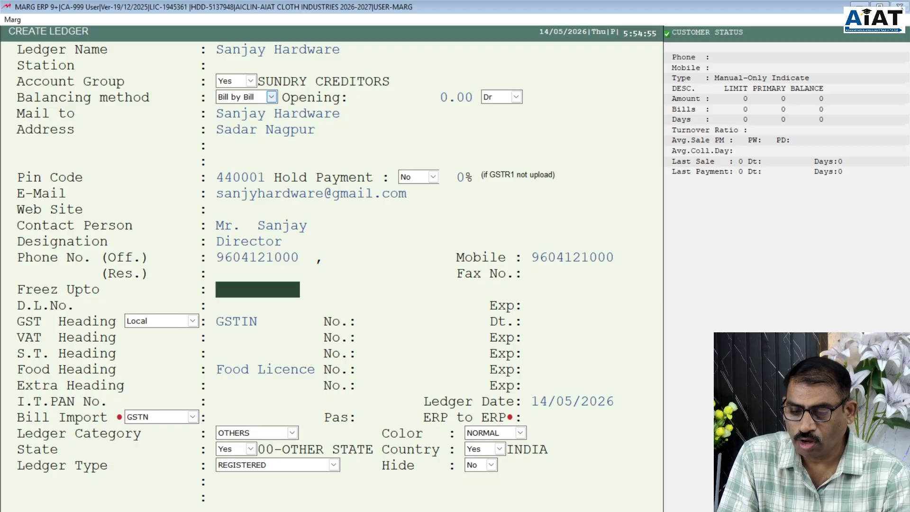
key("Return")
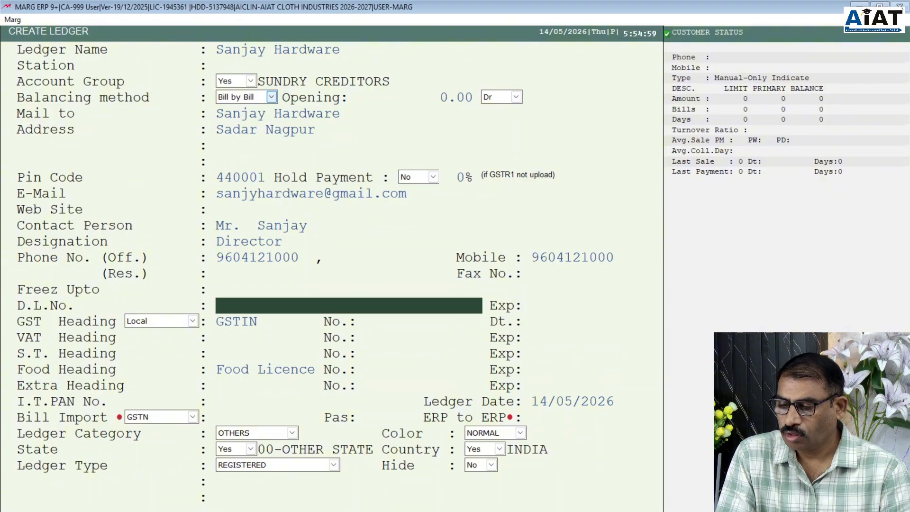
key("Return")
key("Return")
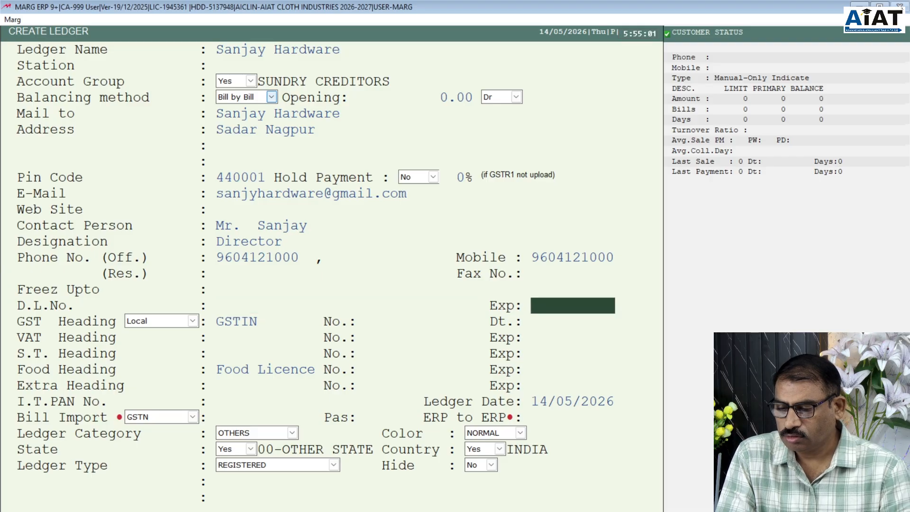
key("Return")
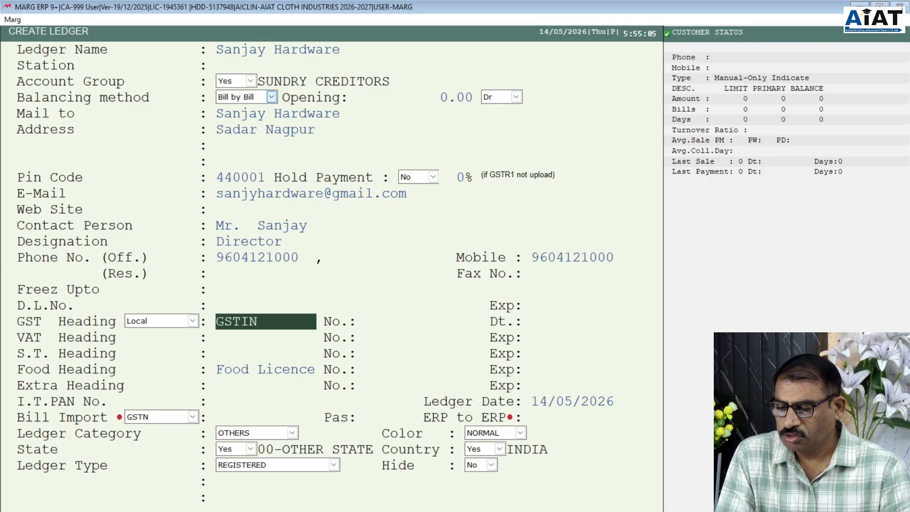
- Enter the supplier's GSTIN with registration date 1.4.2025
key("Return")
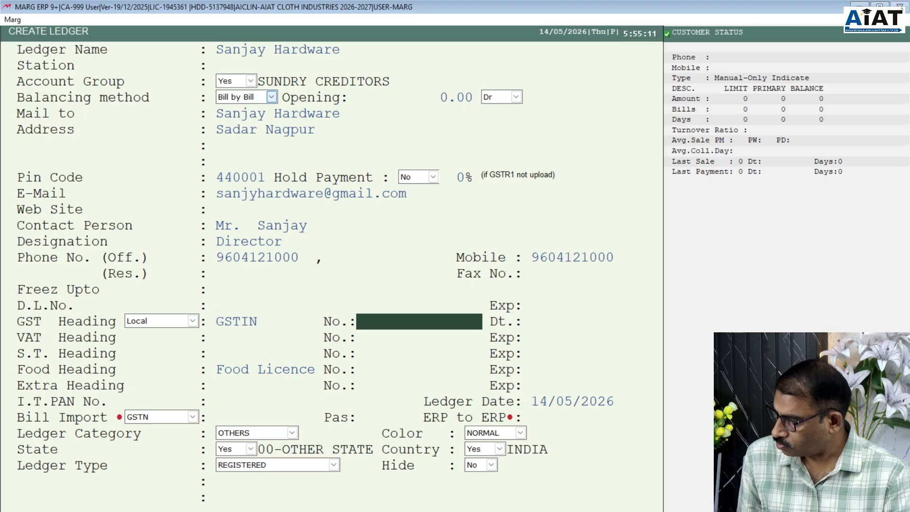
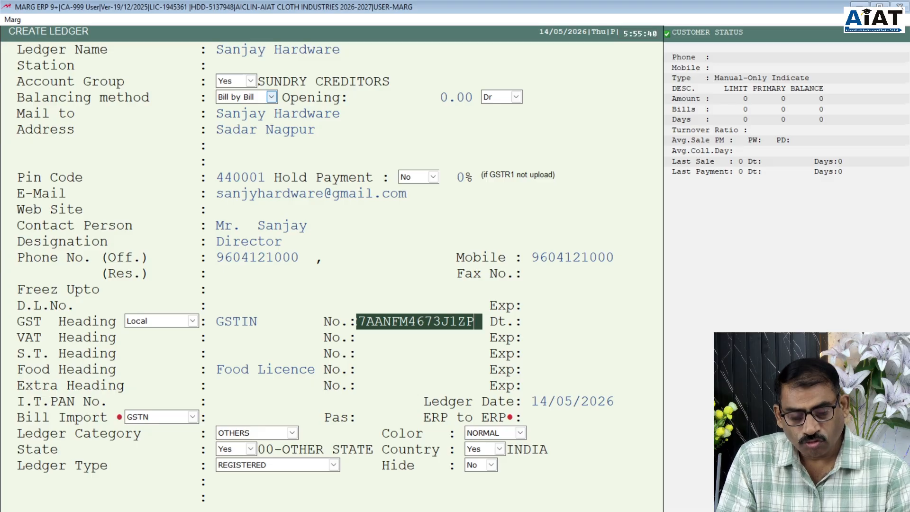
key("Return")
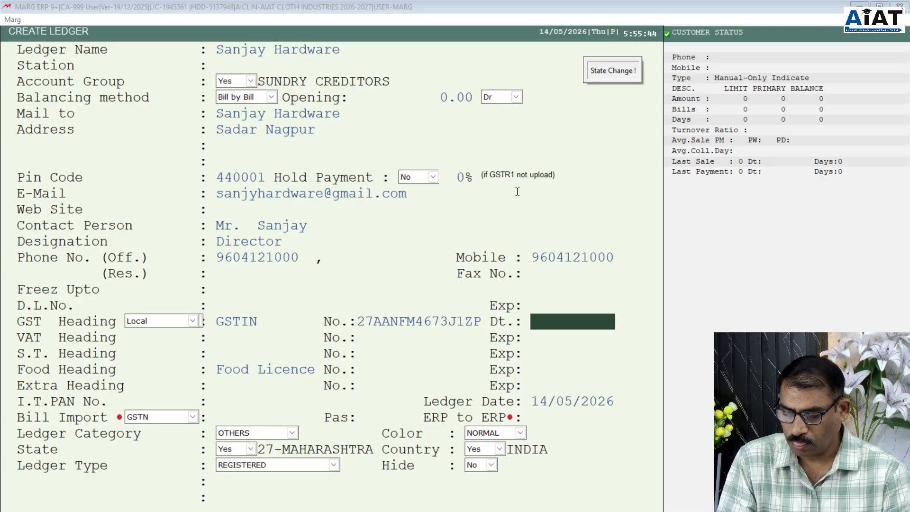
type("1.")
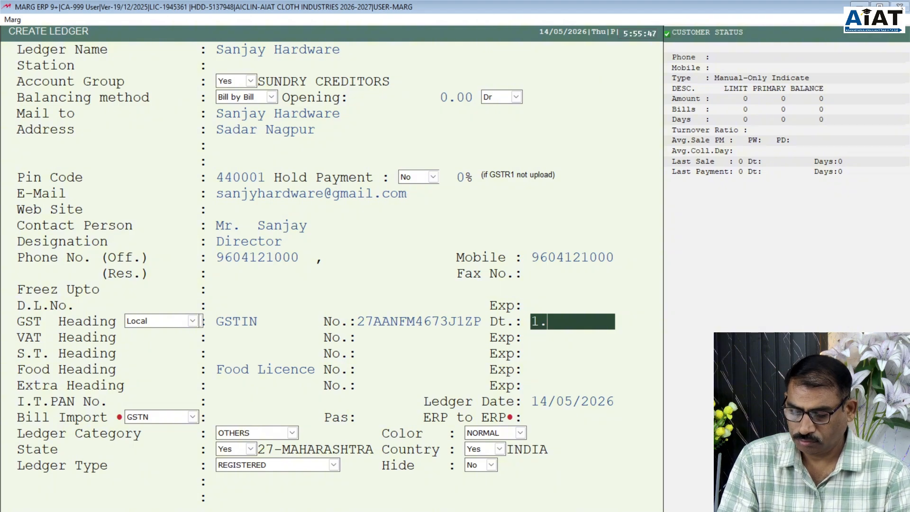
type("4.2025")
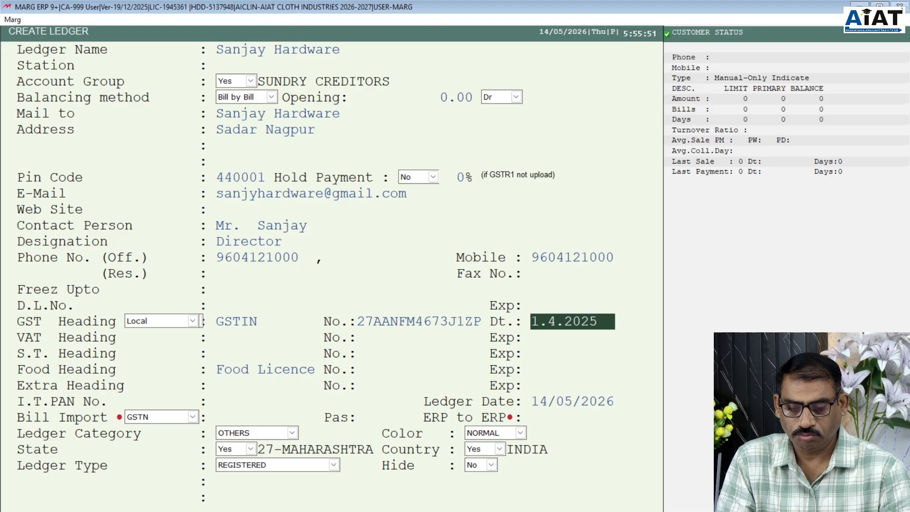
- Confirm the GST date and leave the VAT, S.T., food licence and extra fields blank
key("Return")
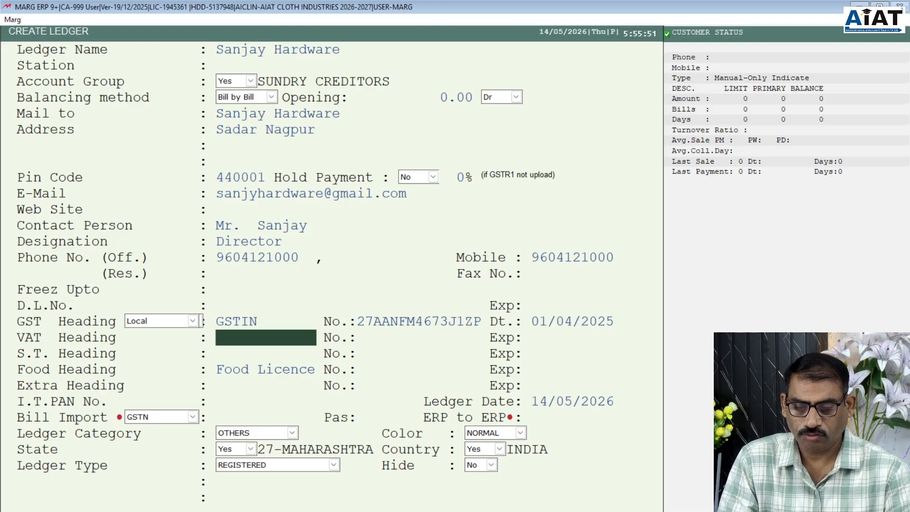
key("Return")
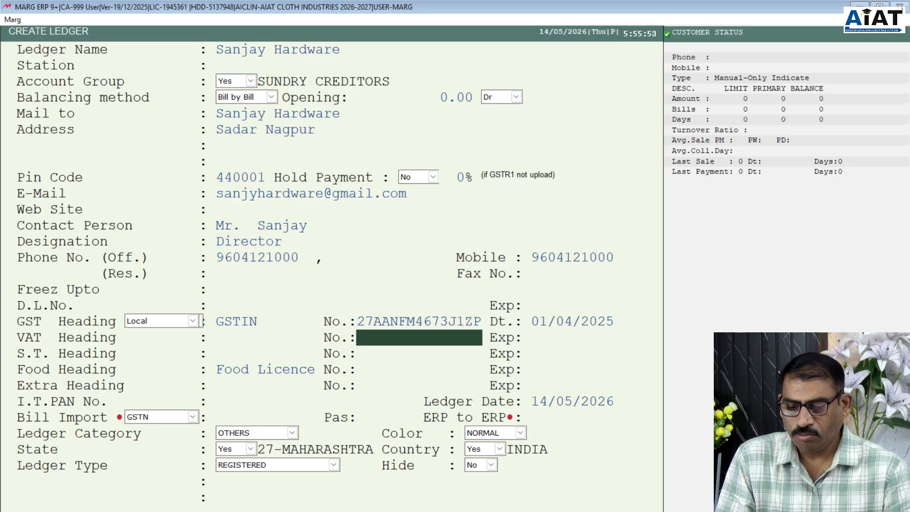
key("Return")
key("Return")
key("Return")
key("Return")
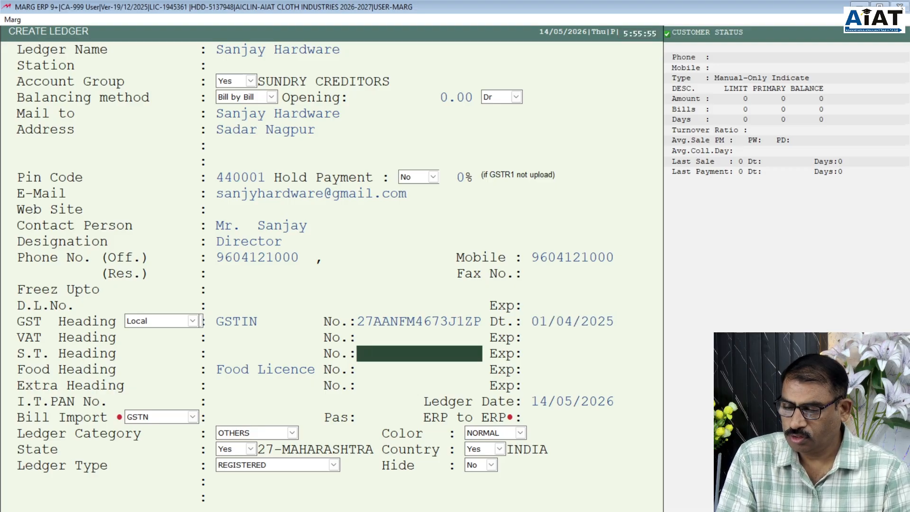
key("Return")
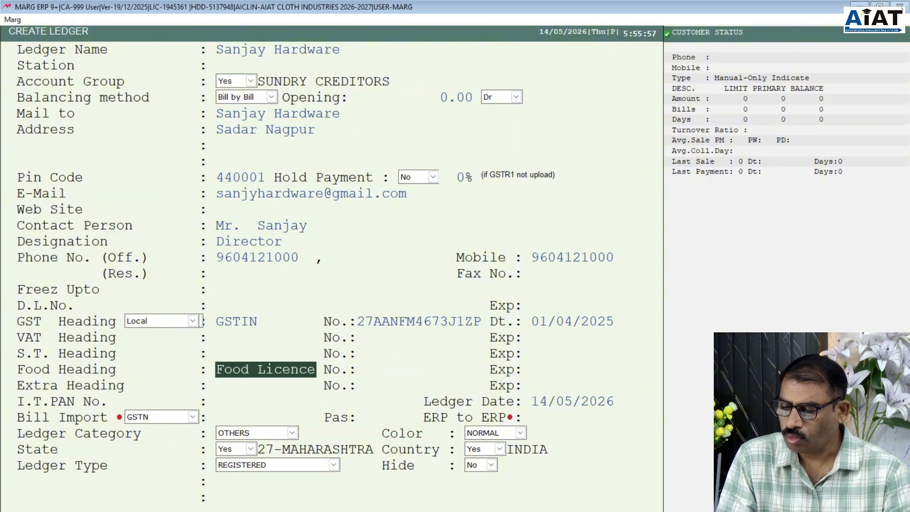
key("Return")
key("Return")
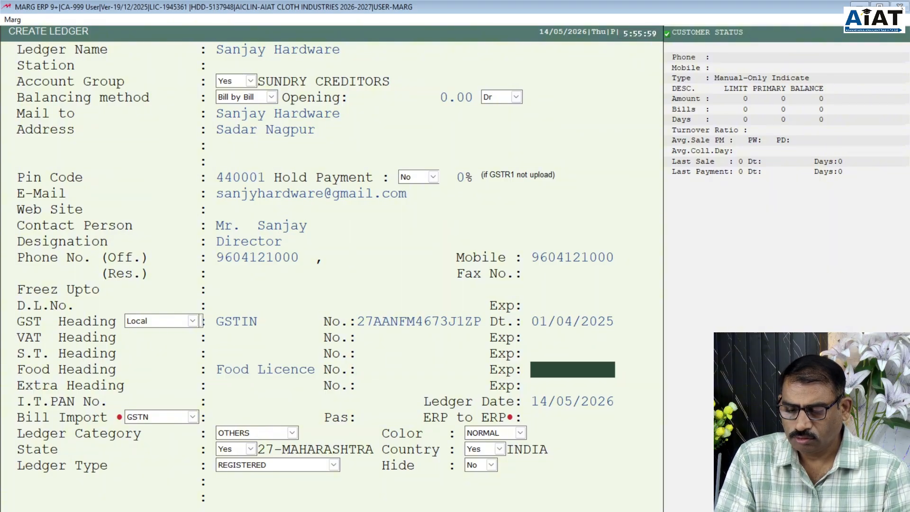
key("Return")
key("Return")
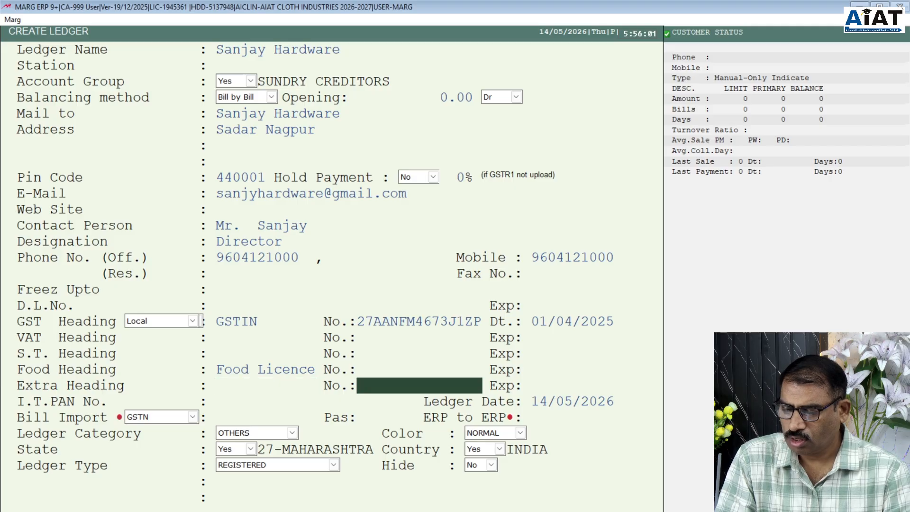
key("Return")
key("Return")
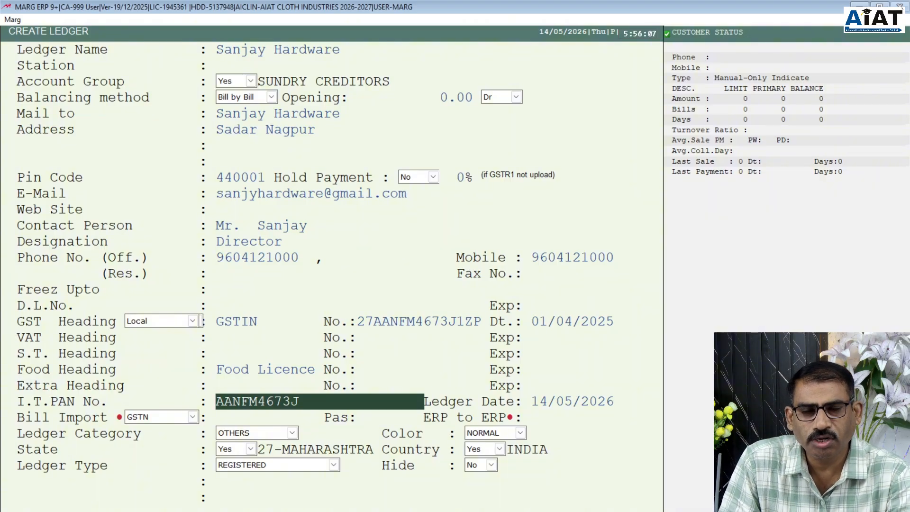
- Accept the PAN taken from the GSTIN and set Ledger Date to 01/04/2026
key("Return")
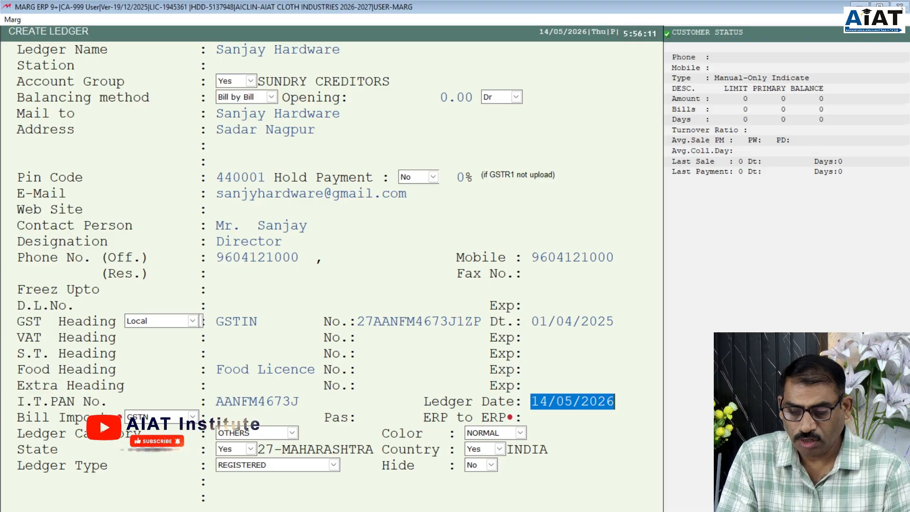
type("1.4")
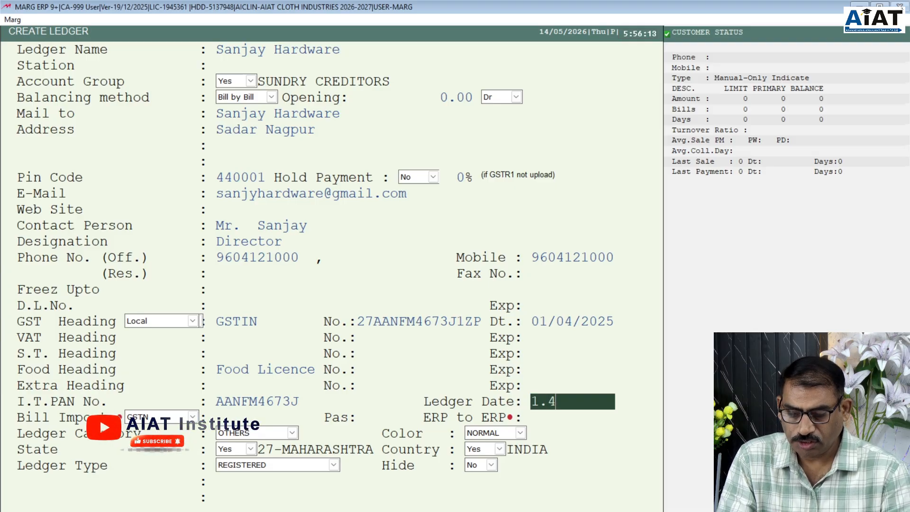
key("Return")
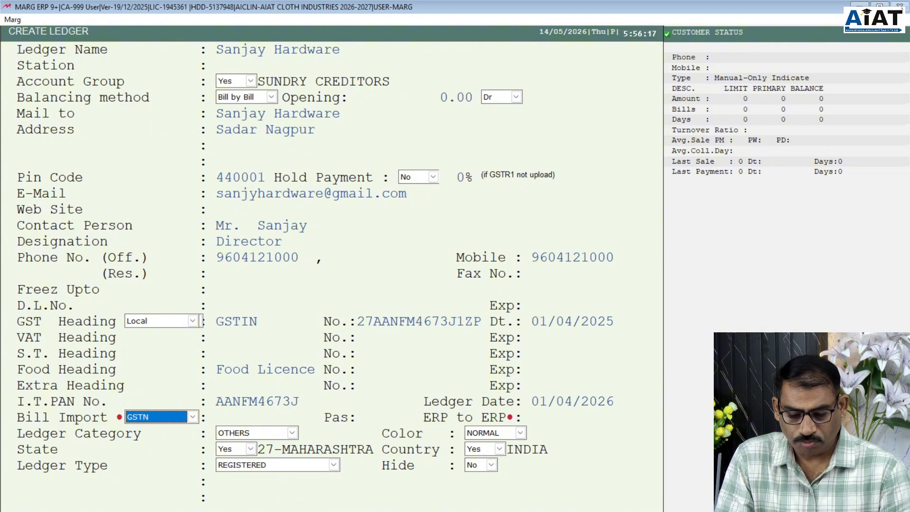
key("Return")
key("Return")
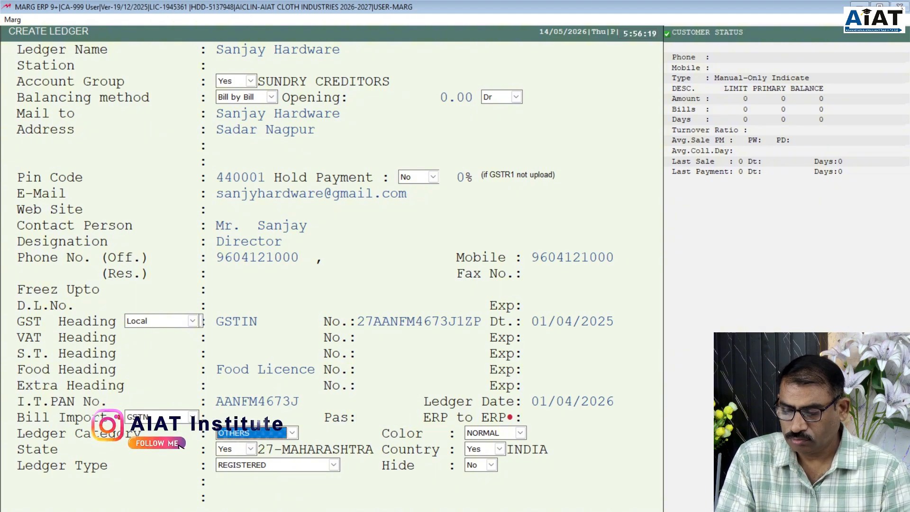
- Set Ledger Category to DISTRIBUTORS, keeping colour NORMAL and the state unchanged
left_click(293, 433)
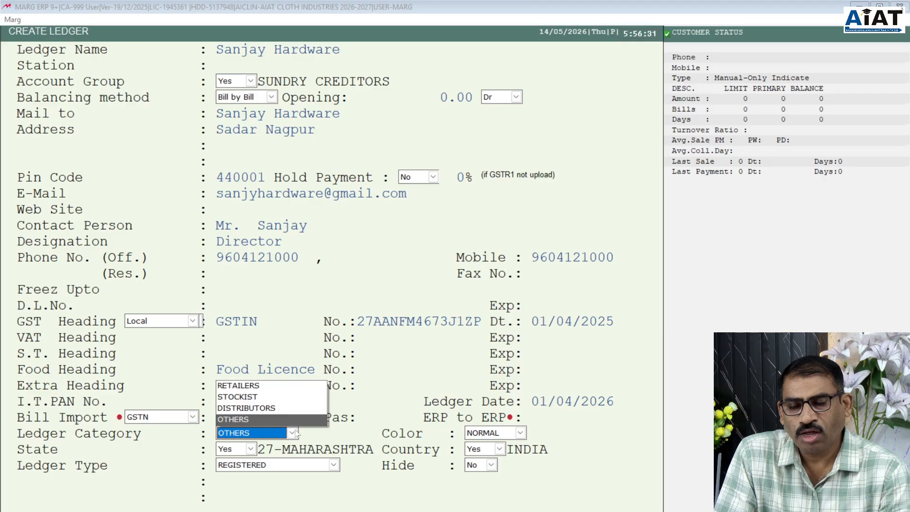
key("Up")
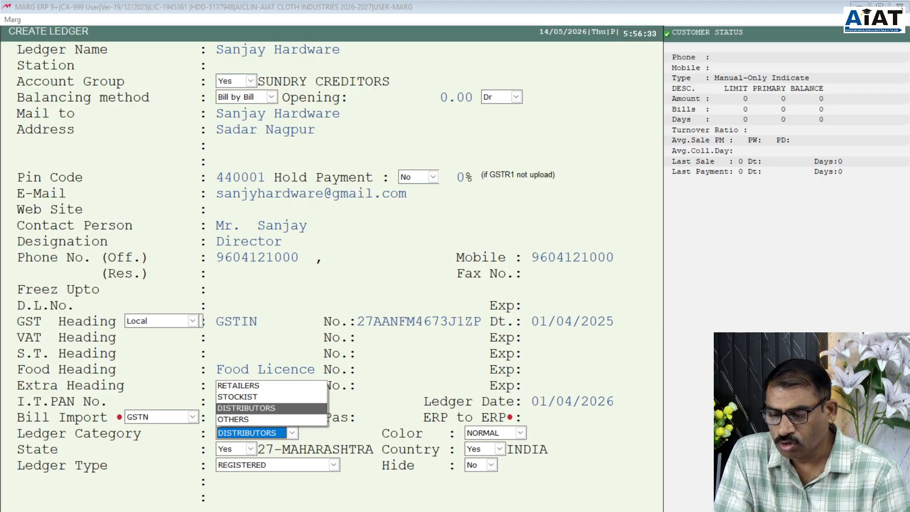
key("Up")
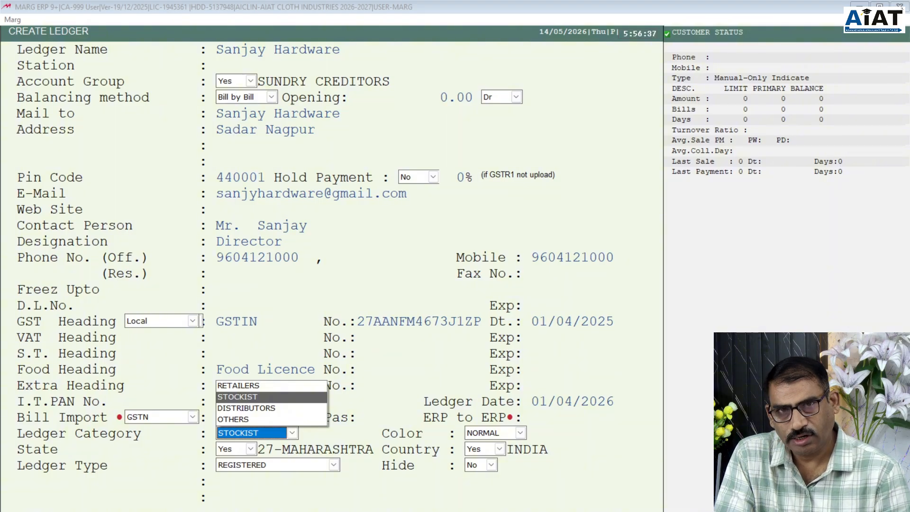
key("Down")
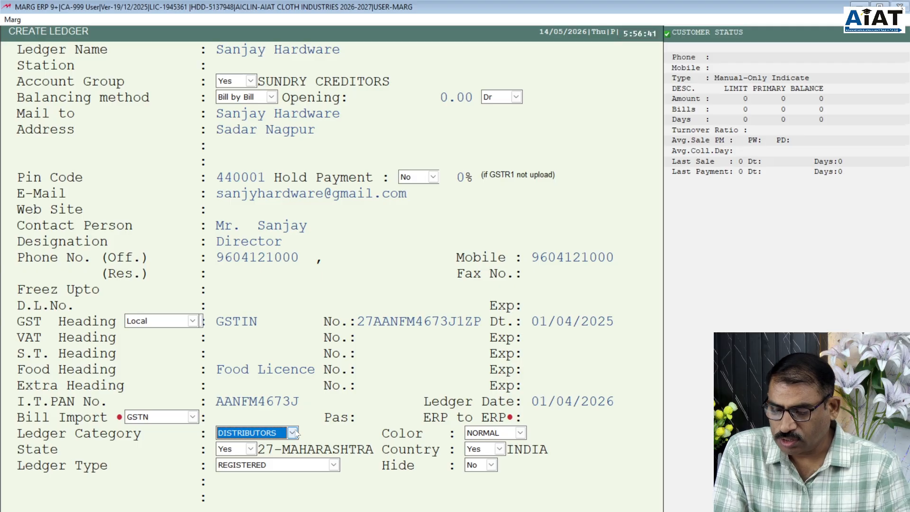
key("Return")
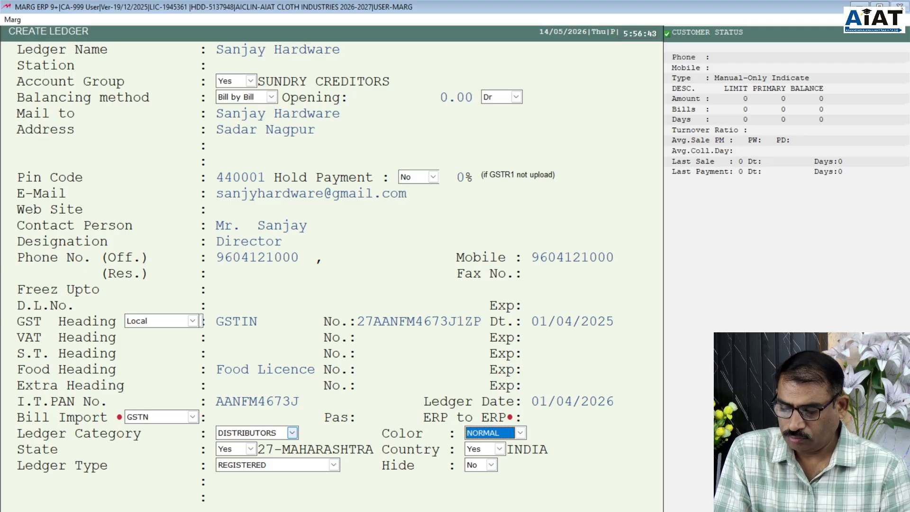
key("Return")
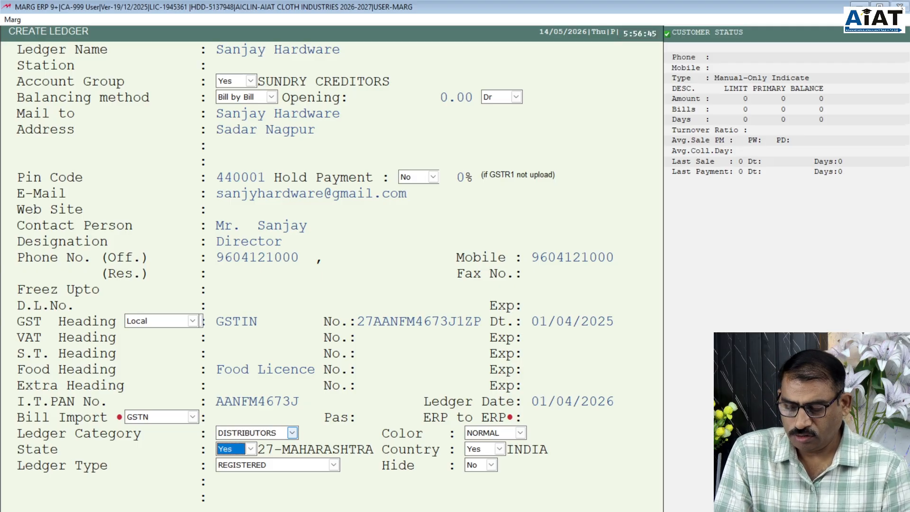
key("Return")
key("Return")
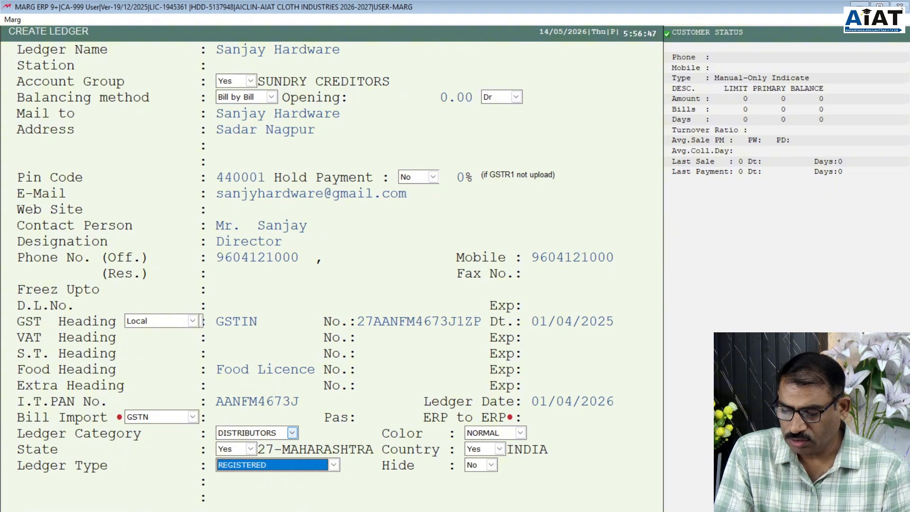
key("Return")
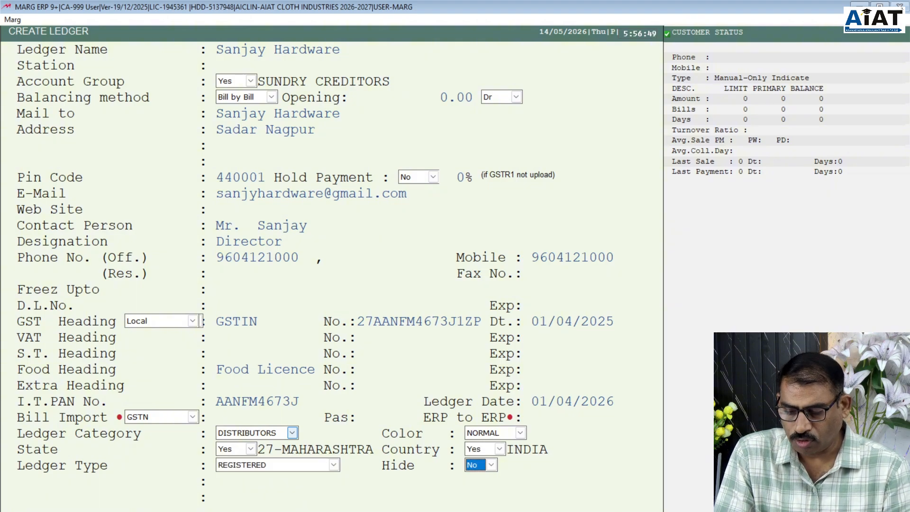
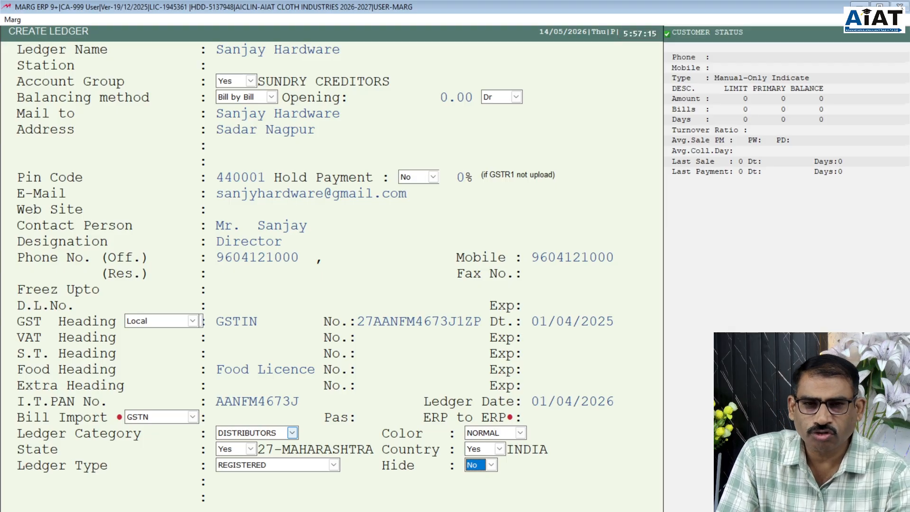
- Save the hardware supplier's ledger and close the Create Ledger screens back to the main screen
key("Return")
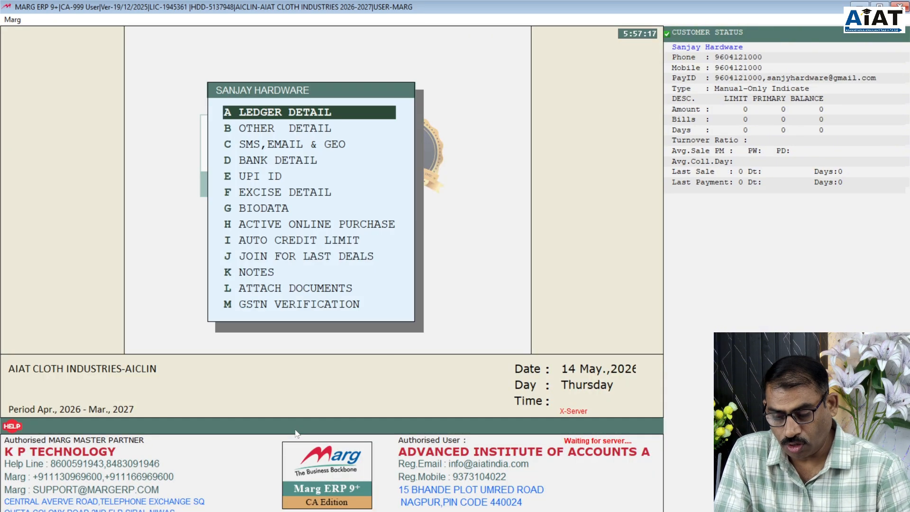
key("Escape")
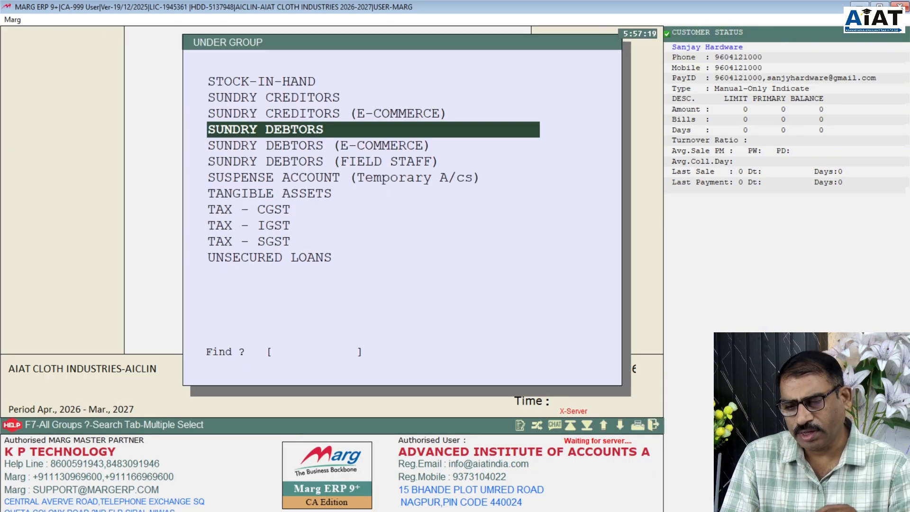
key("Down")
key("Down")
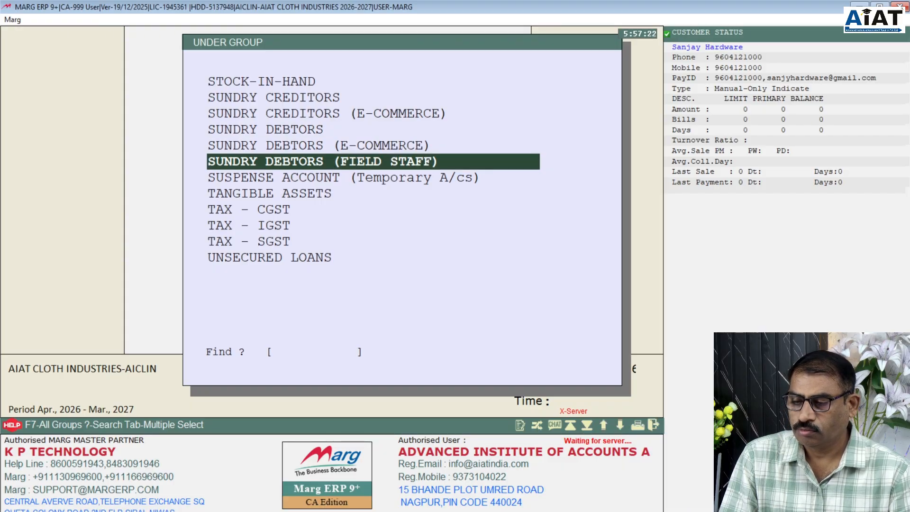
key("Return")
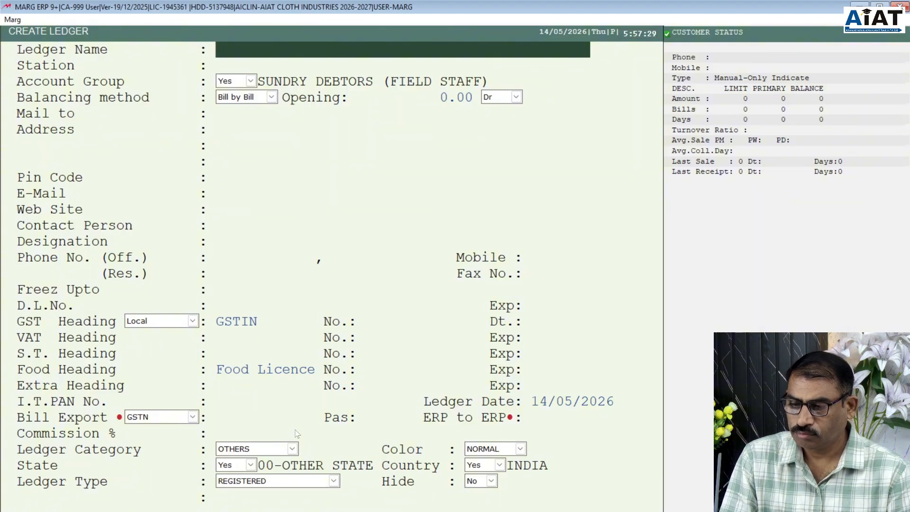
key("Escape")
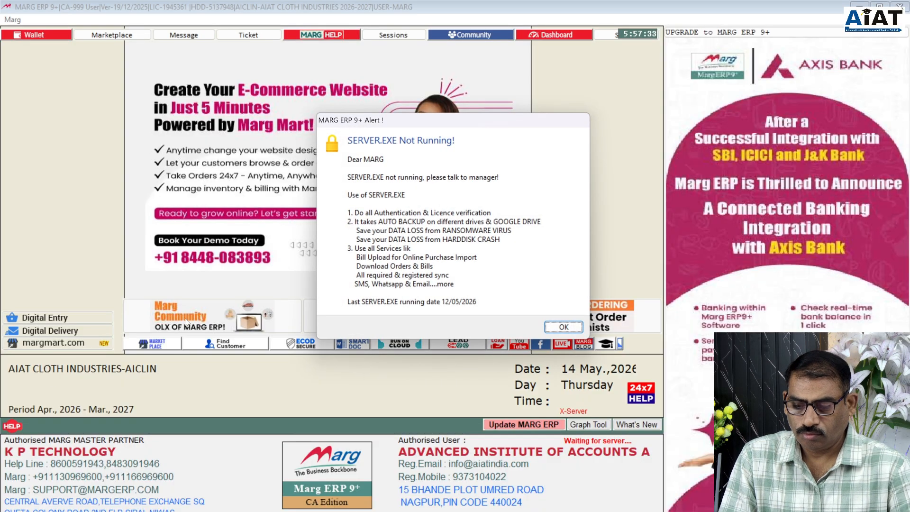
- Dismiss the SERVER.EXE alert and start a New Ledger from Masters > Ledger Master > Ledger
left_click(563, 326)
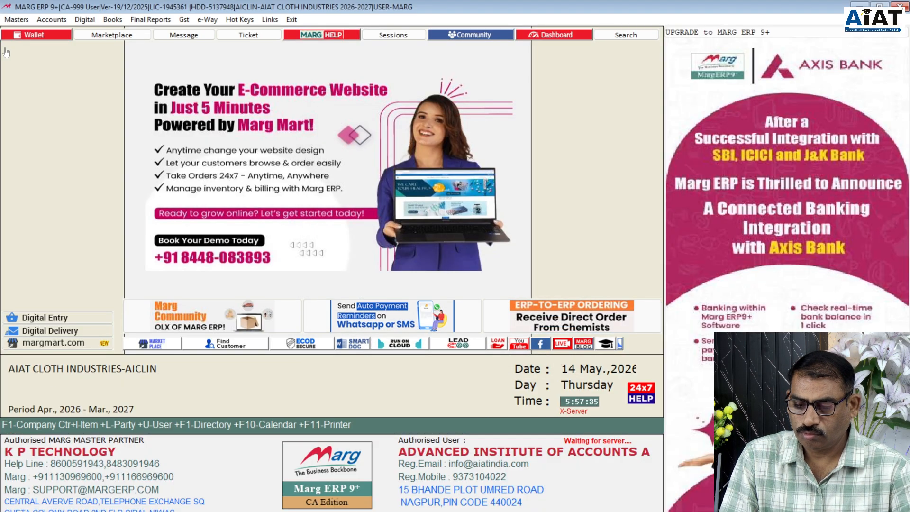
left_click(17, 20)
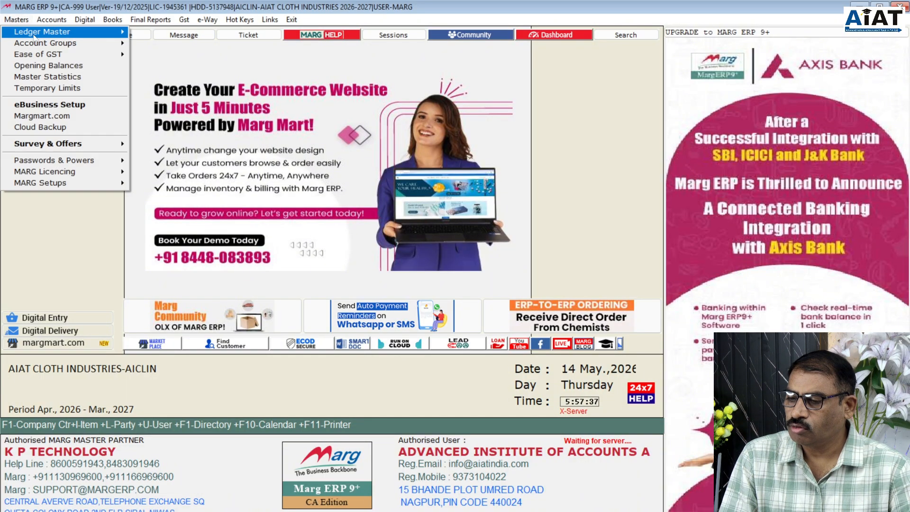
mouse_move(33, 32)
mouse_move(190, 32)
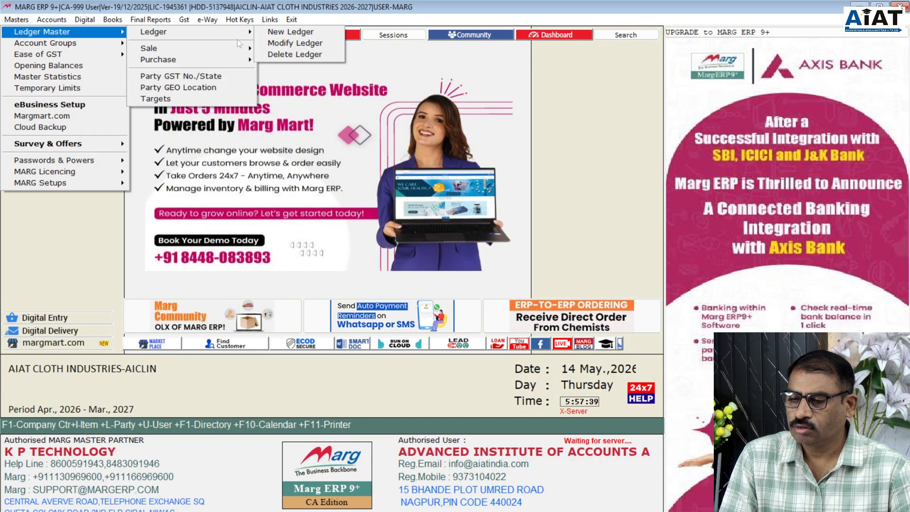
left_click(277, 39)
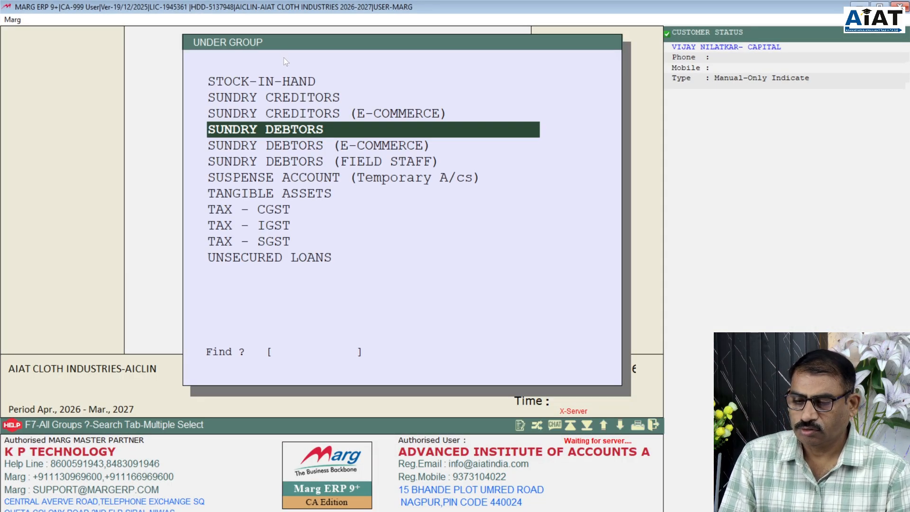
- Name the new SUNDRY DEBTORS ledger 'Star cloth Industries', leaving Station blank
key("Return")
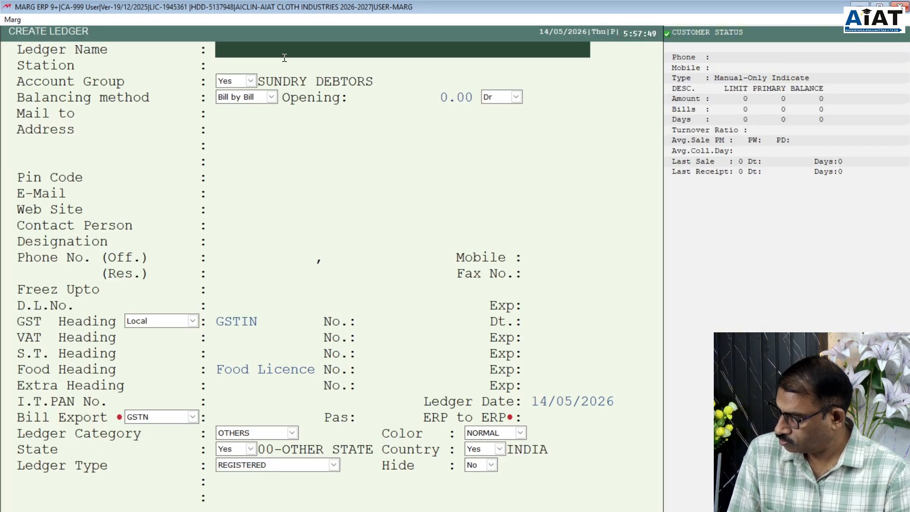
type("S")
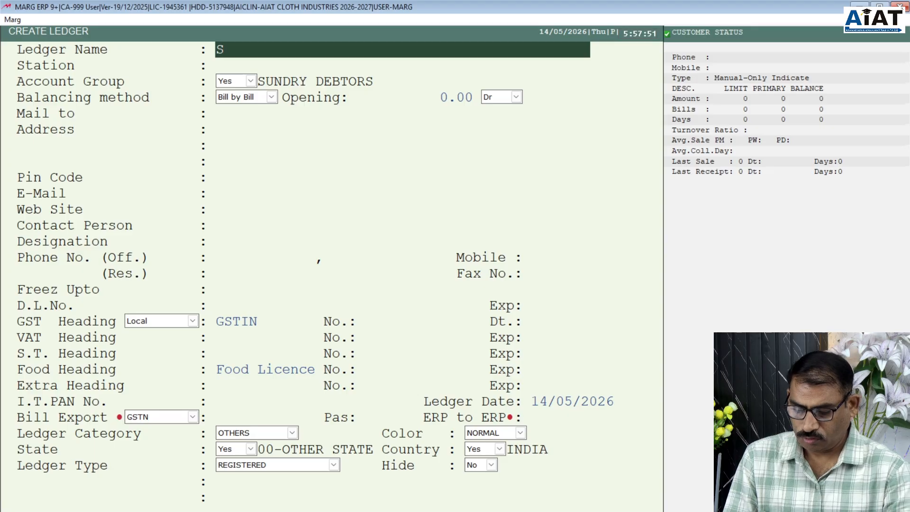
type("tar ")
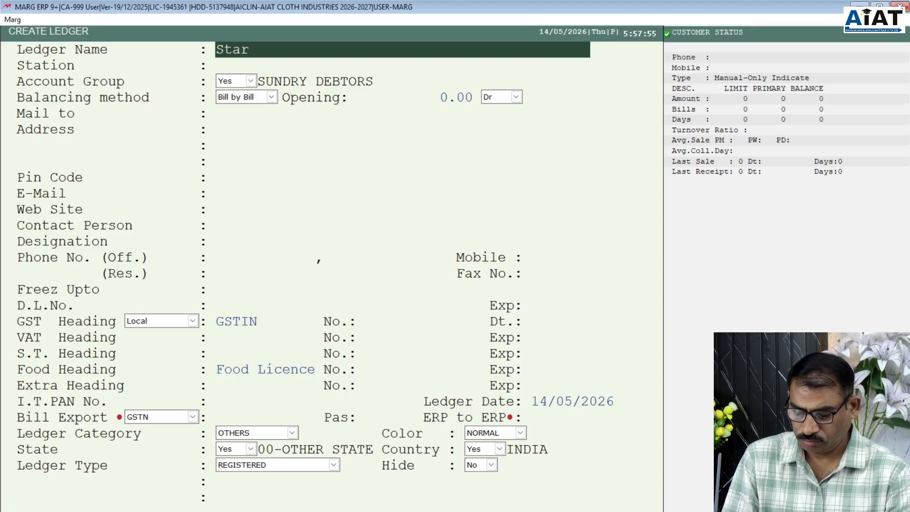
type("cloth")
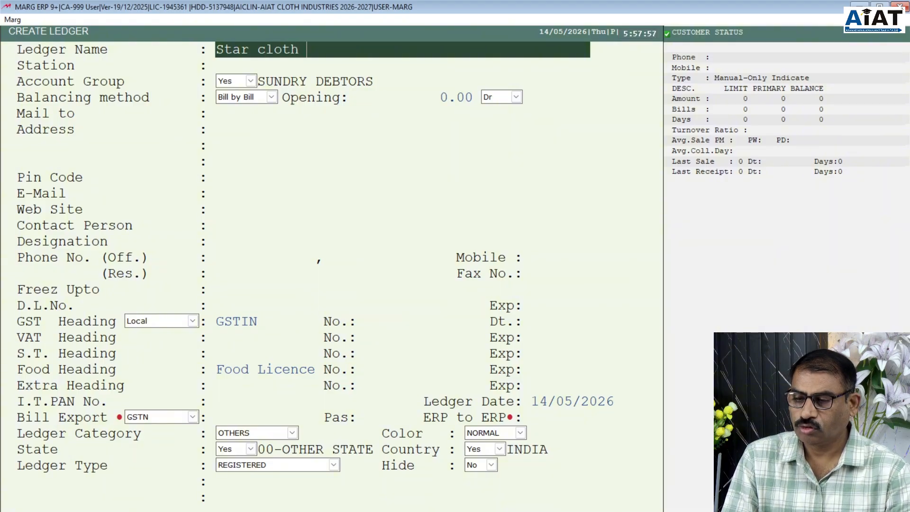
type(" Inst=")
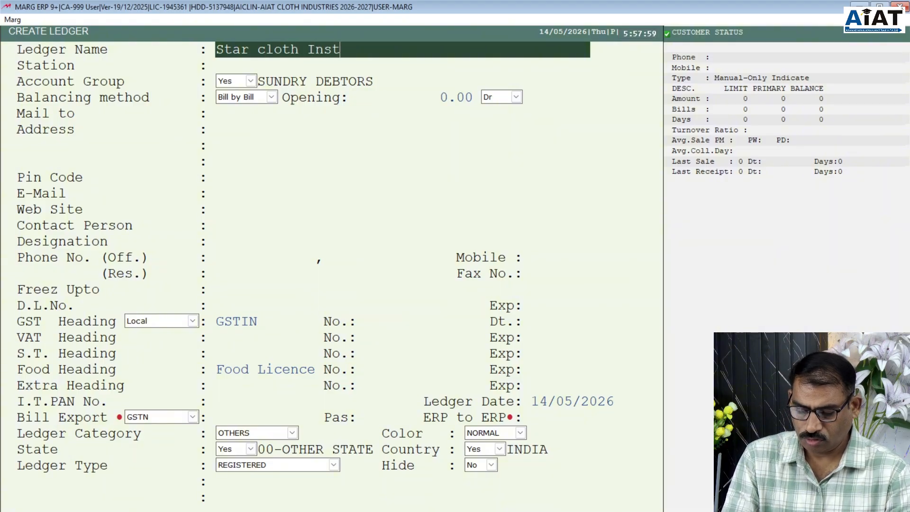
key("BackSpace")
key("BackSpace")
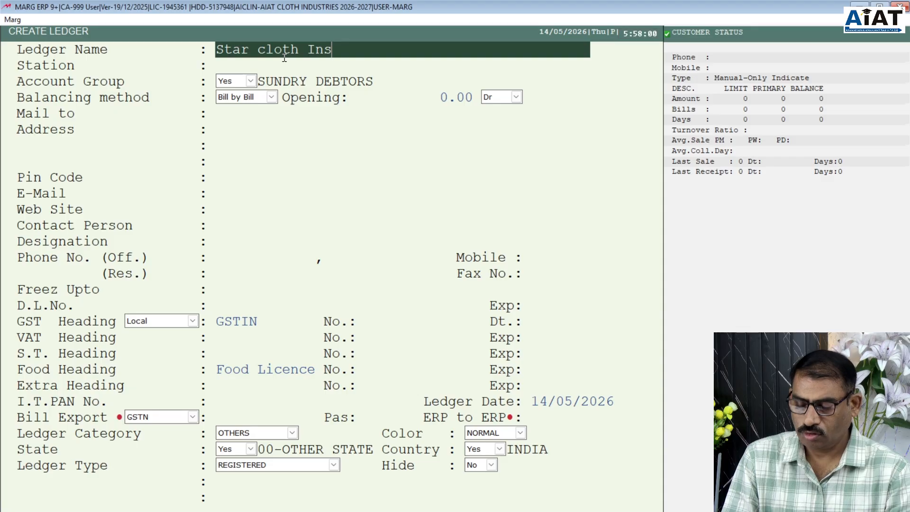
key("BackSpace")
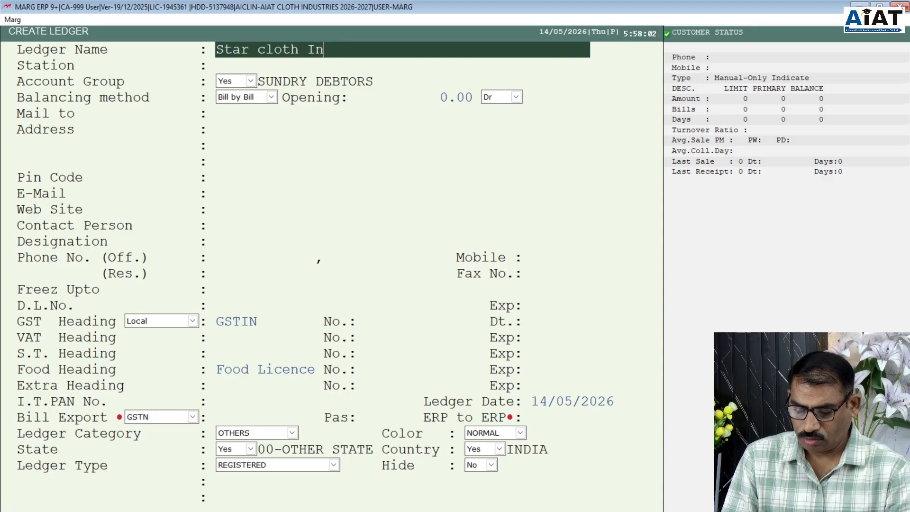
type("dust")
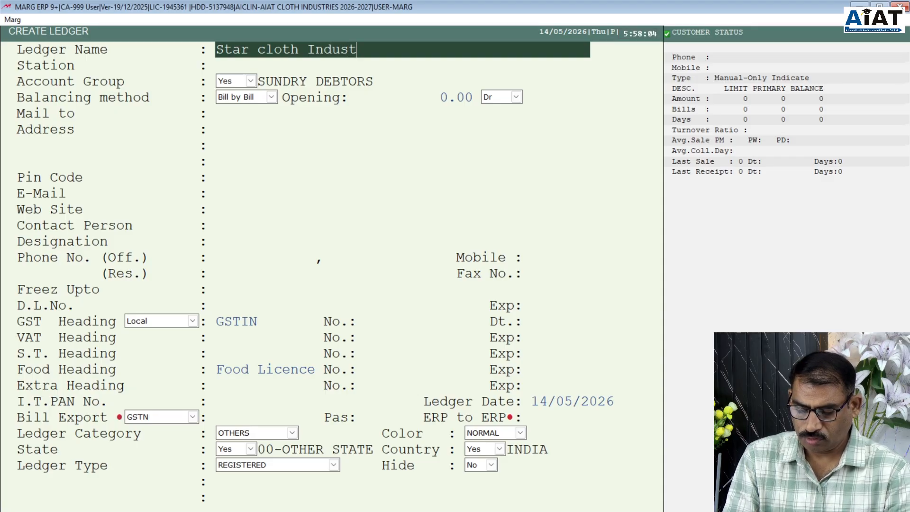
type("ries")
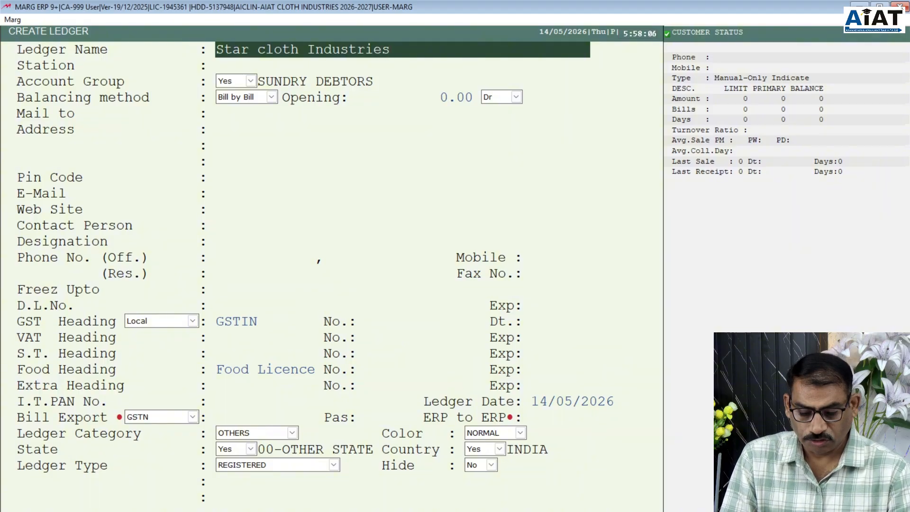
key("Return")
key("Return")
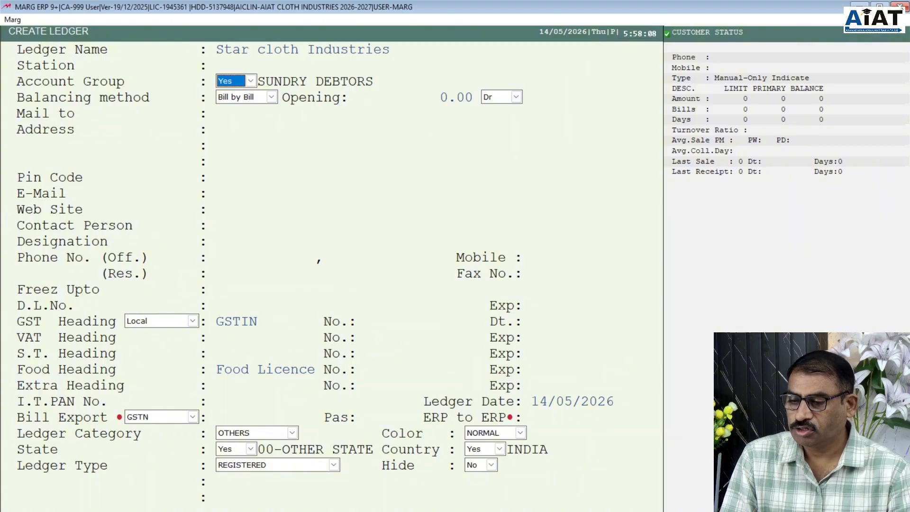
- Keep Bill by Bill balancing with a 0.00 Dr opening balance
key("Return")
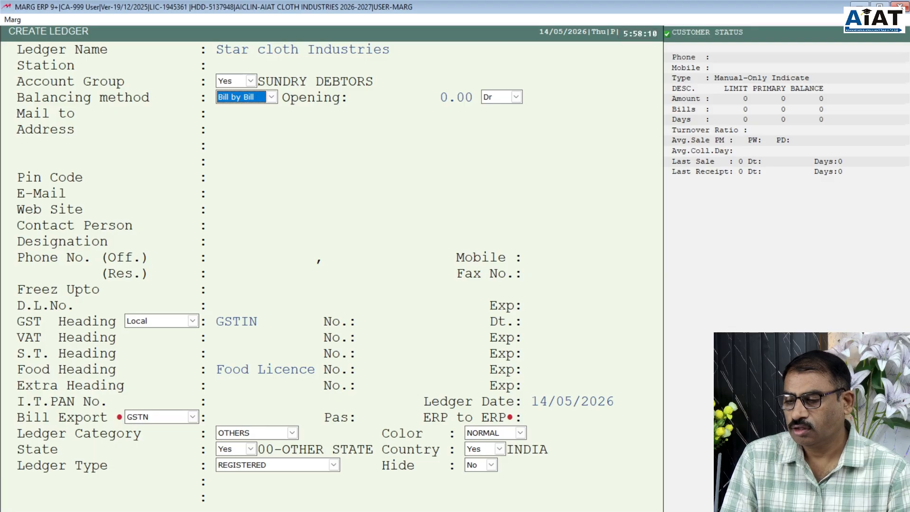
key("Return")
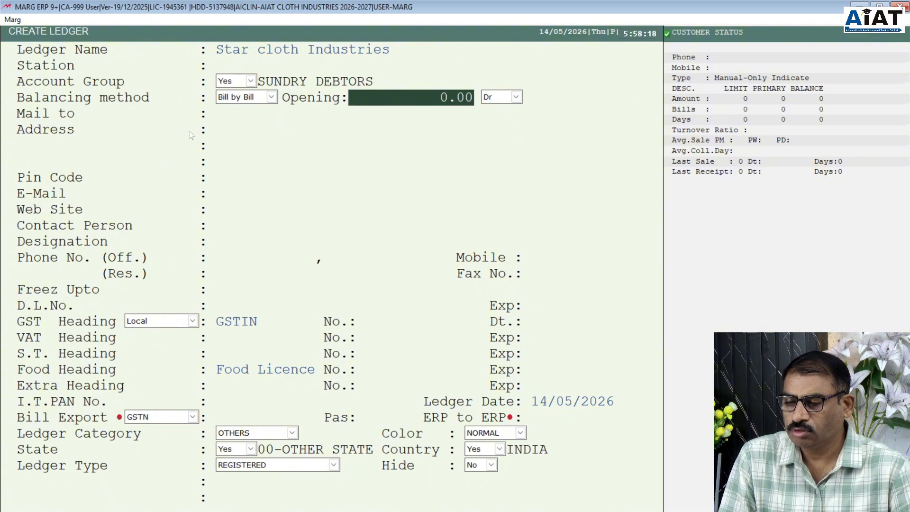
left_click(272, 100)
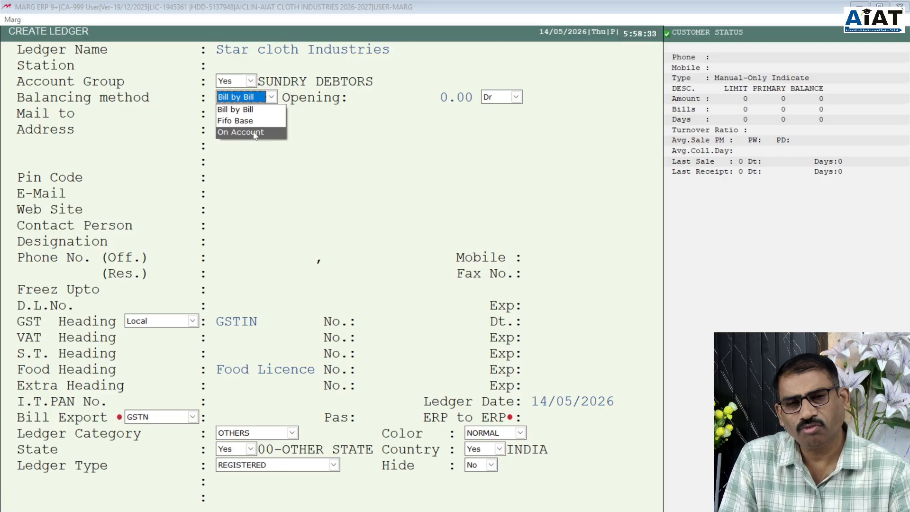
left_click(245, 110)
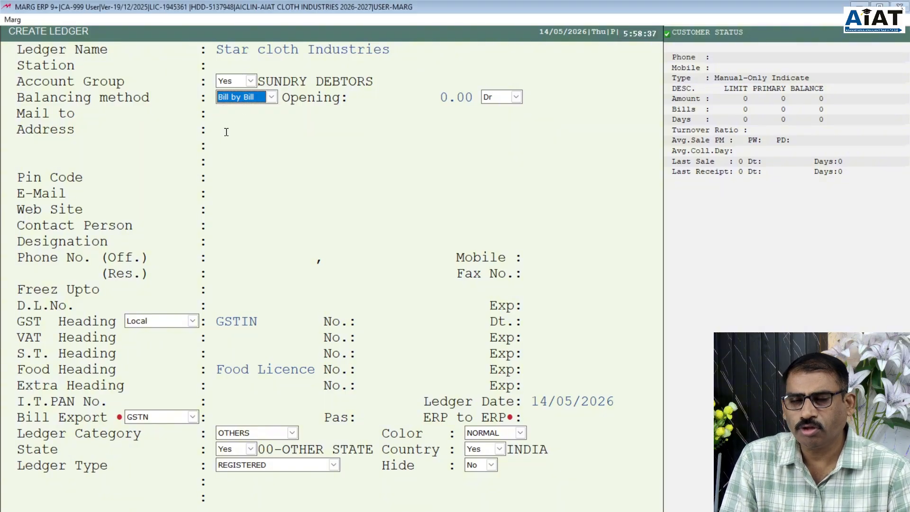
key("Return")
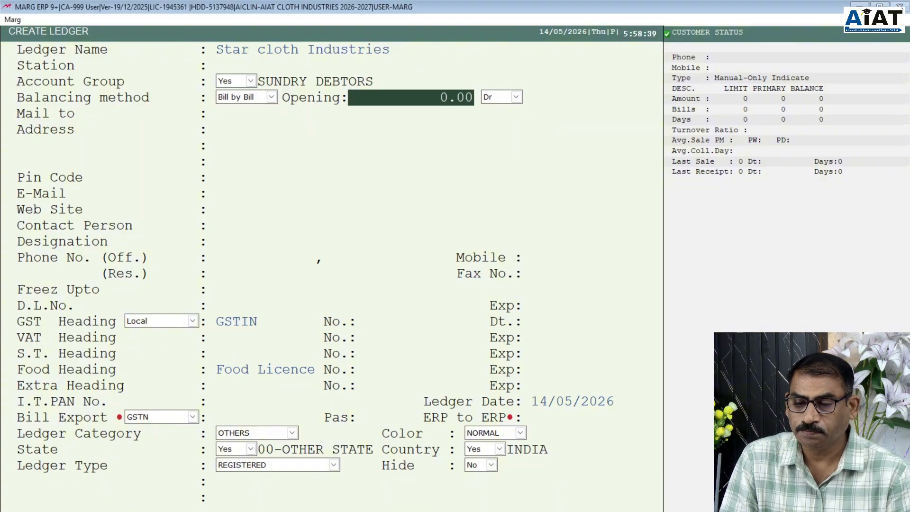
key("Return")
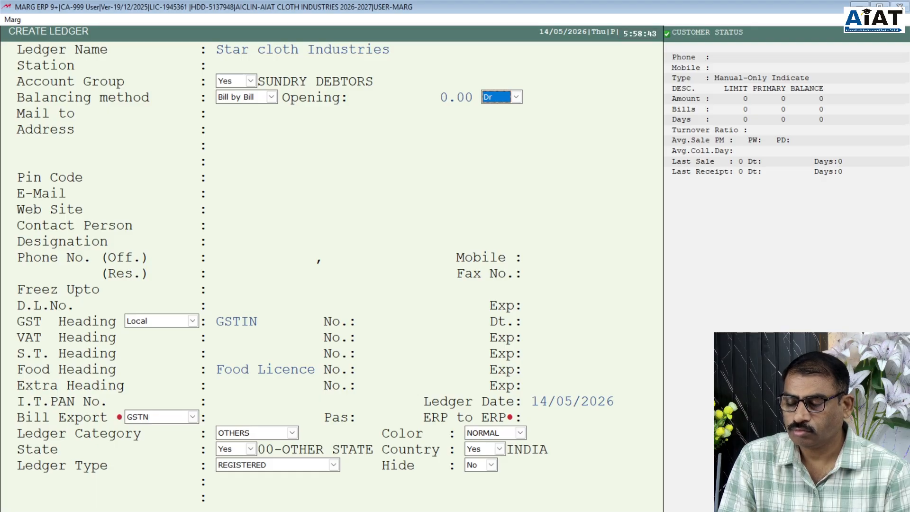
key("Return")
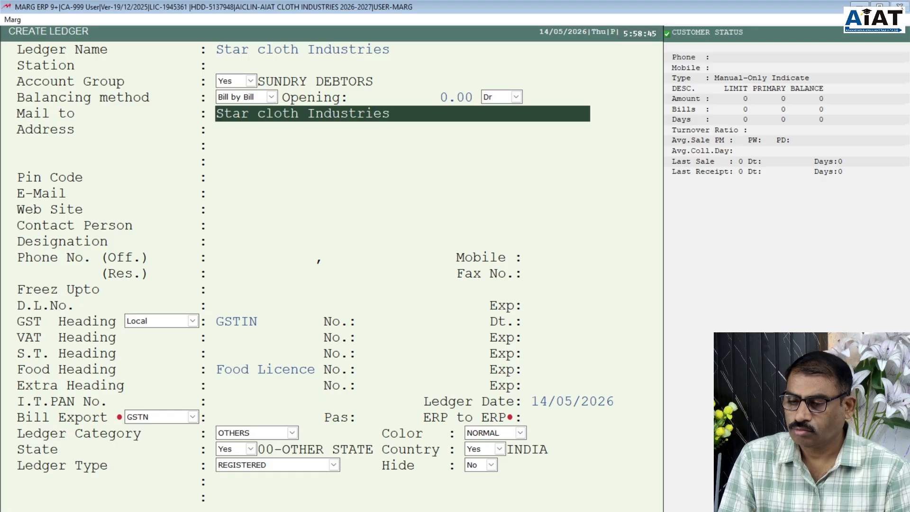
- Enter 'Thane, Mumbai' as the first address line, leaving the next lines blank
key("Return")
key("Return")
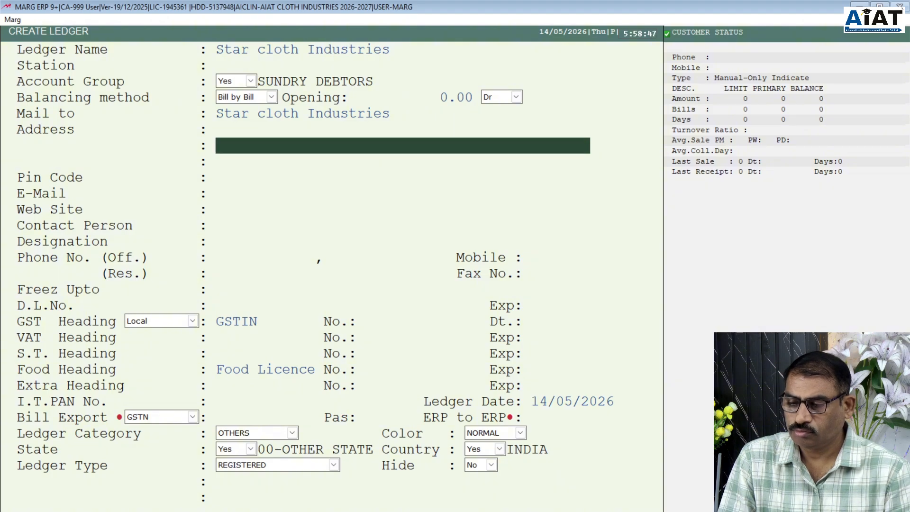
key("Up")
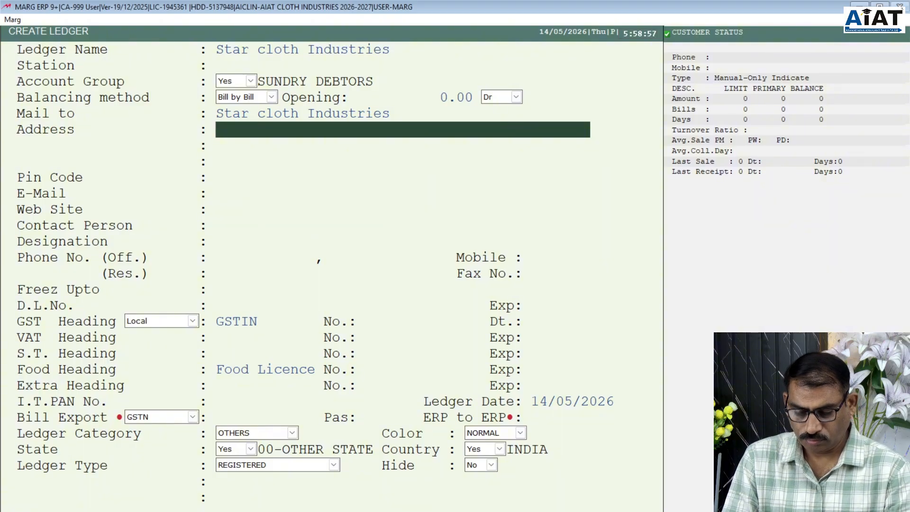
type("Cha")
key("BackSpace")
key("BackSpace")
key("BackSpace")
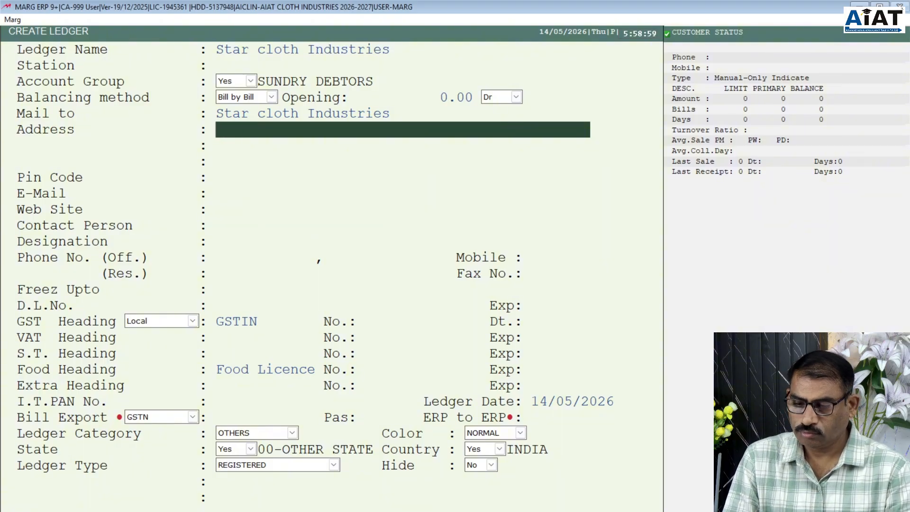
type("Than")
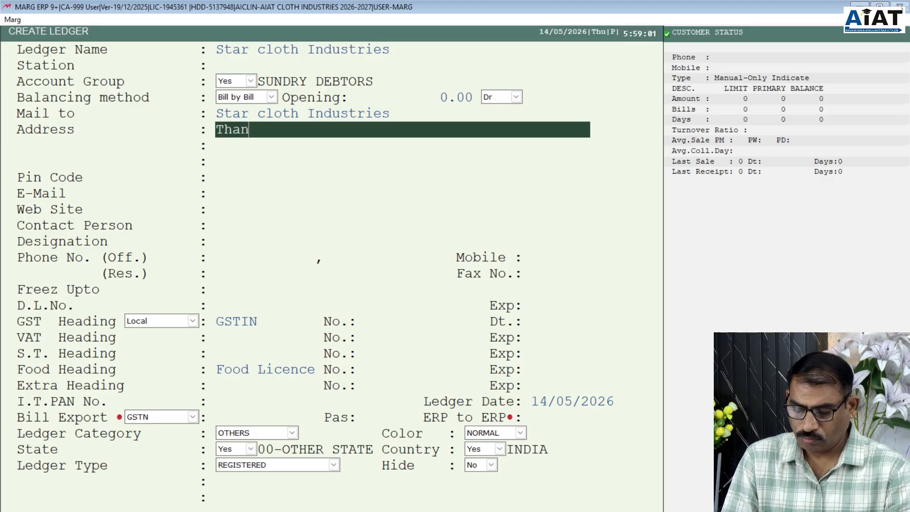
type("e ")
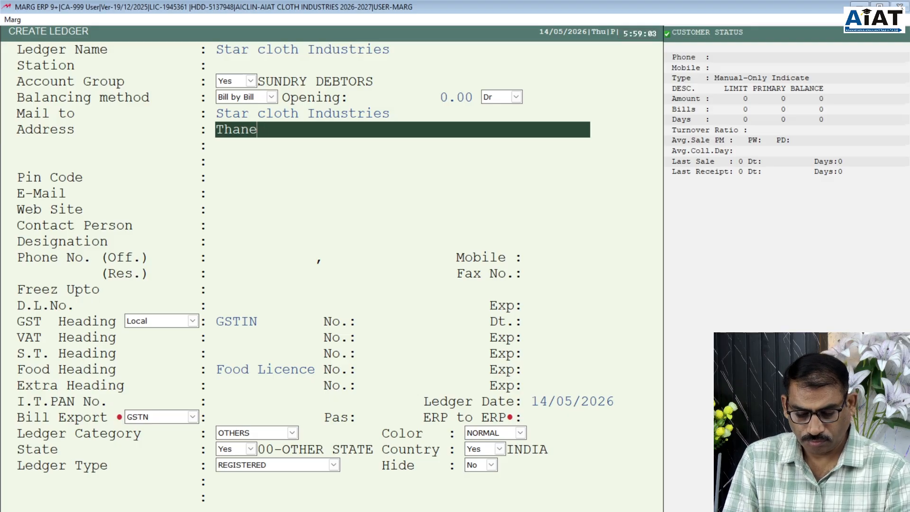
type(", Mumba")
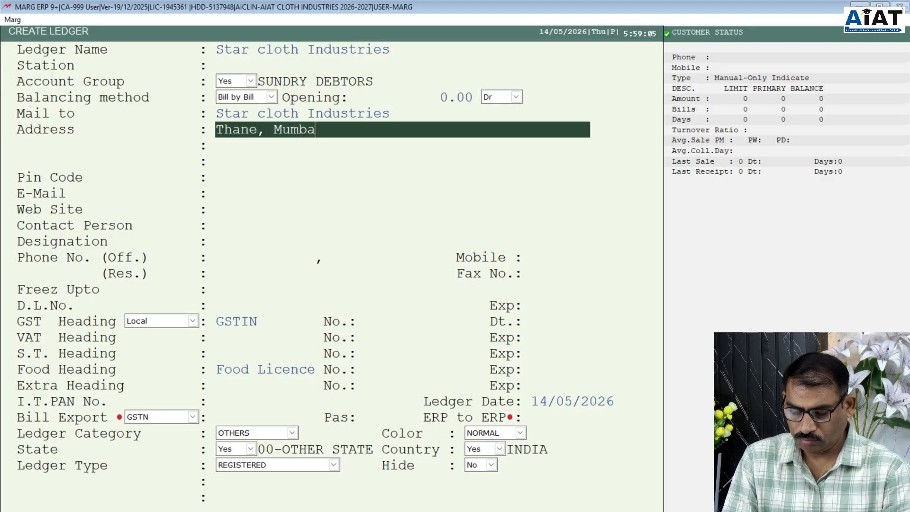
type("i")
key("Return")
key("Return")
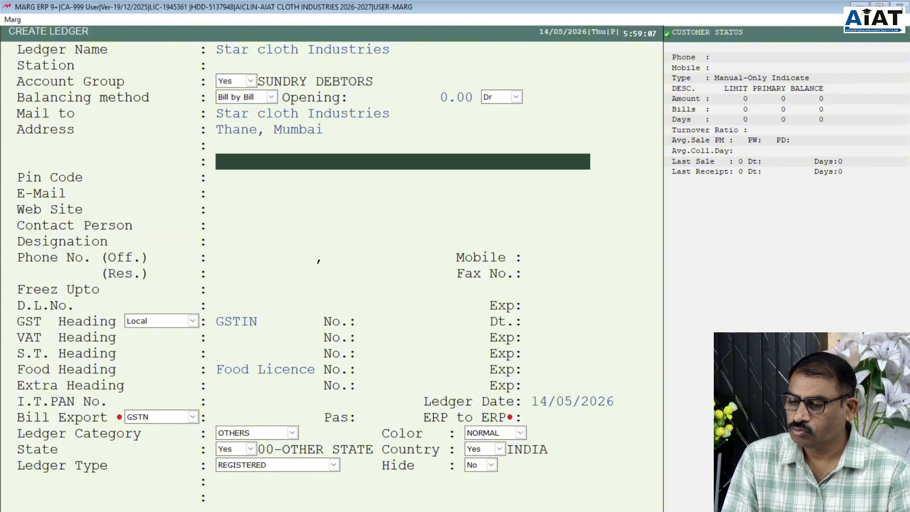
- Skip pin code, e-mail and phone fields, then set the contact person's title to Mr
key("Return")
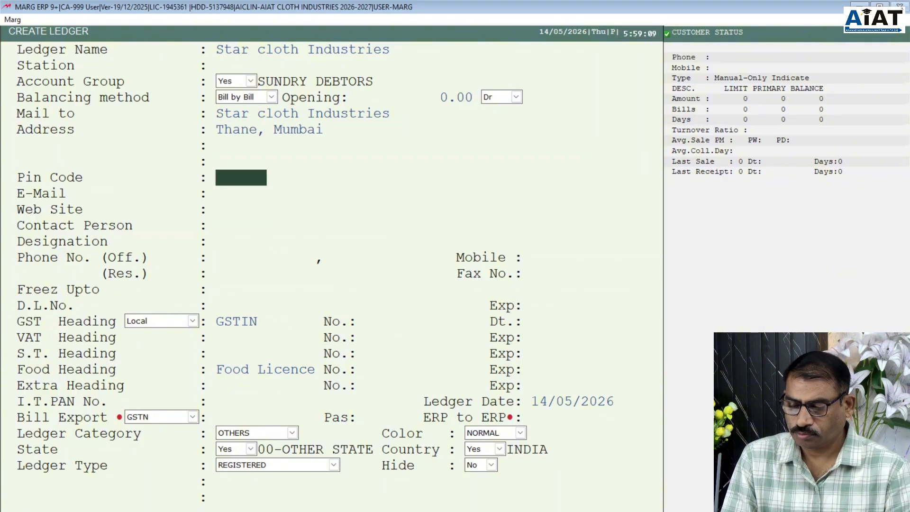
key("Return")
key("Return")
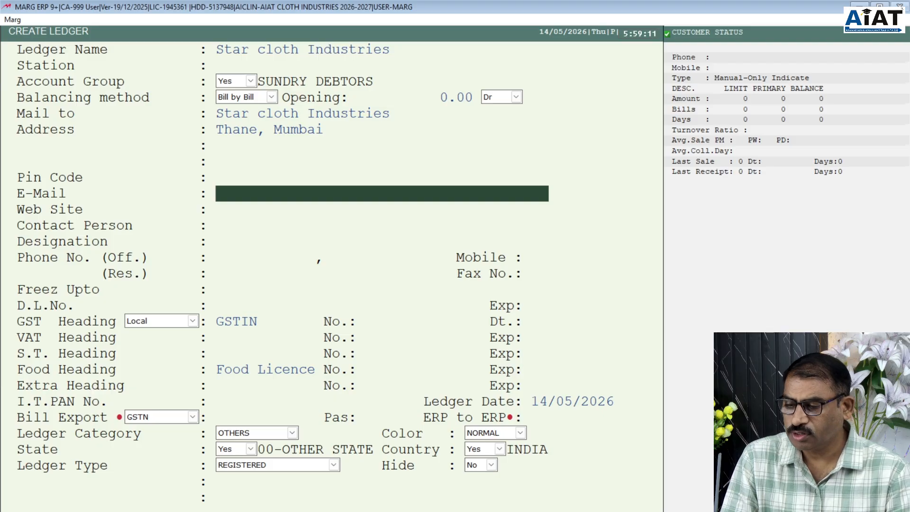
key("Return")
key("Return")
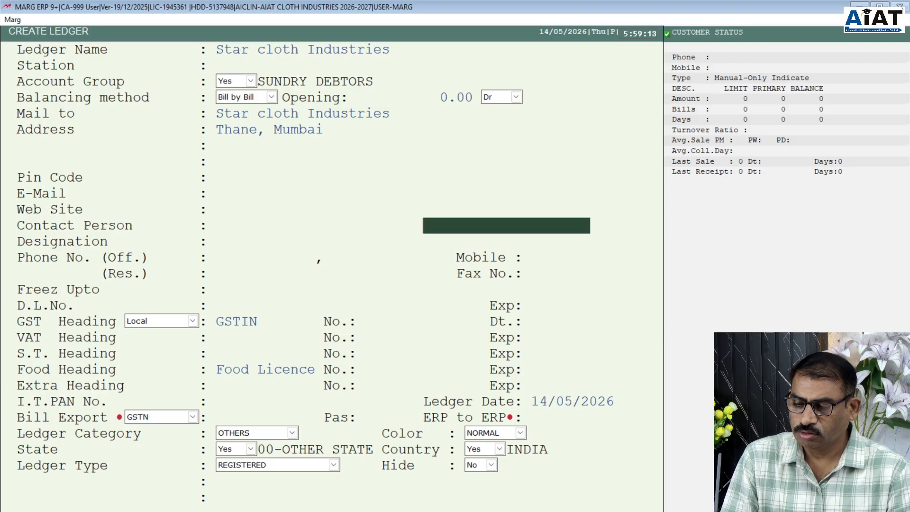
key("Return")
key("Return")
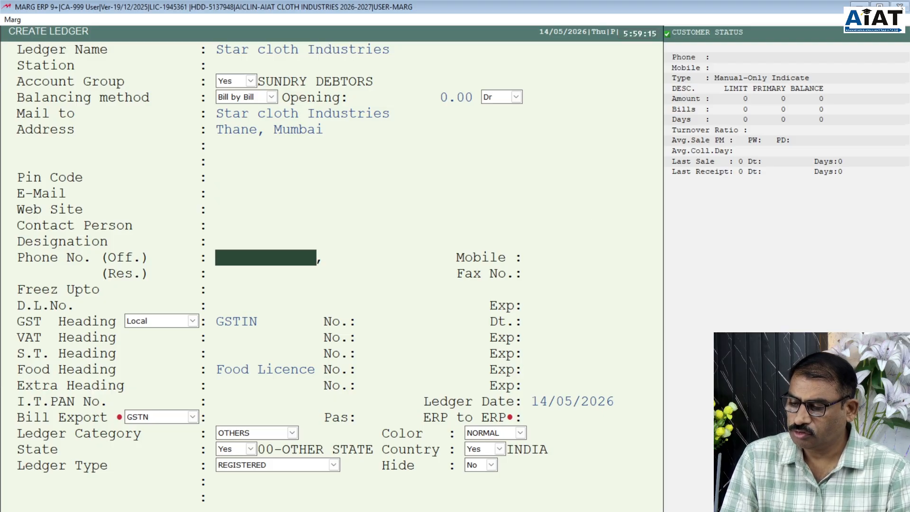
key("Return")
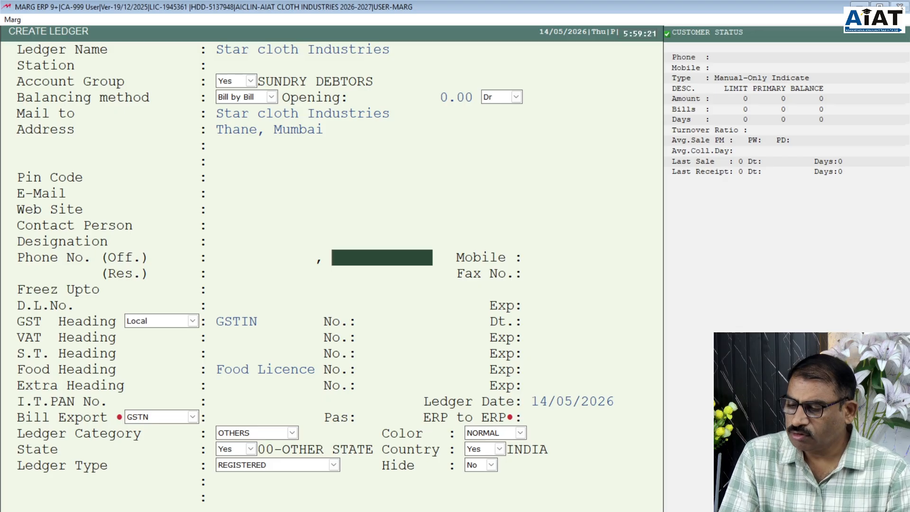
key("Return")
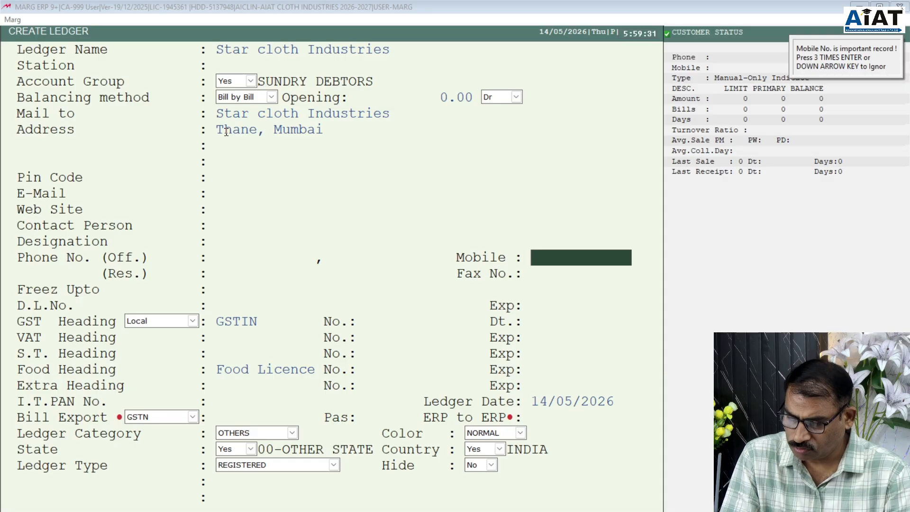
key("Up")
key("Up")
key("Up")
key("Up")
key("Up")
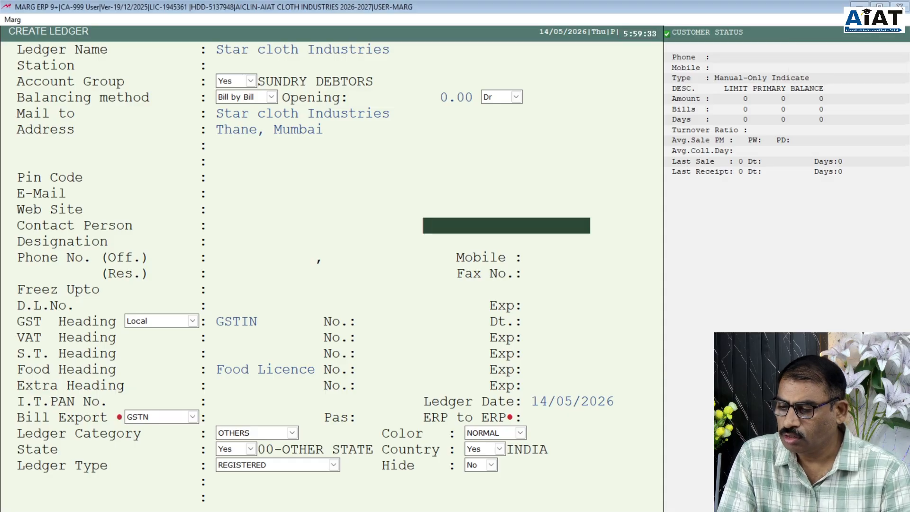
key("Up")
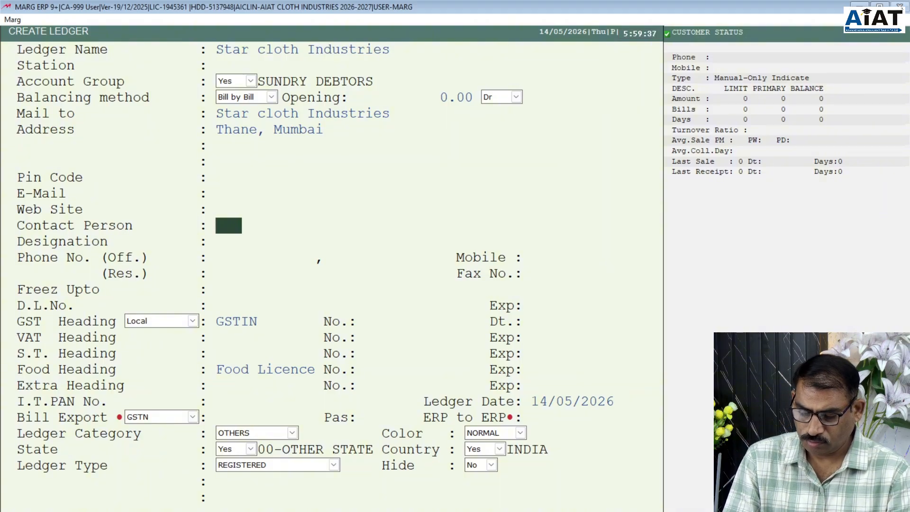
type("Mr.")
key("Return")
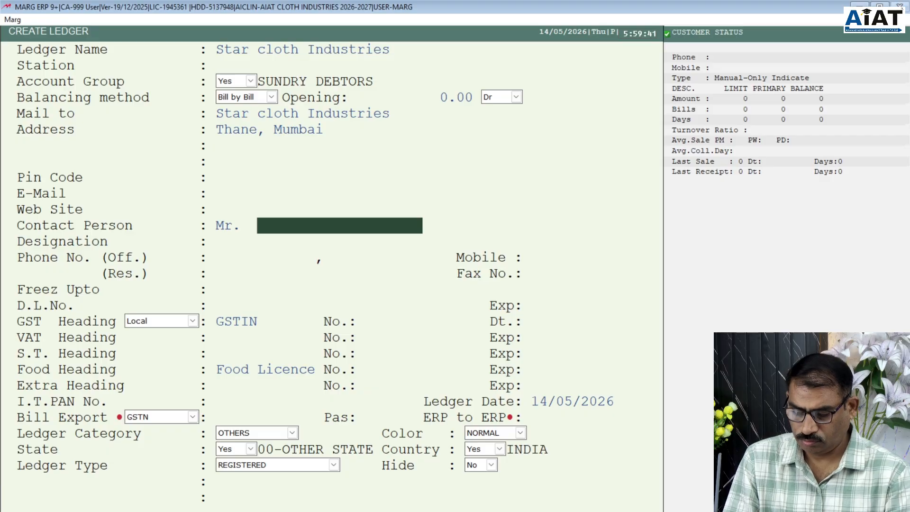
- Enter the contact person's name and the designation Partner
type("raj")
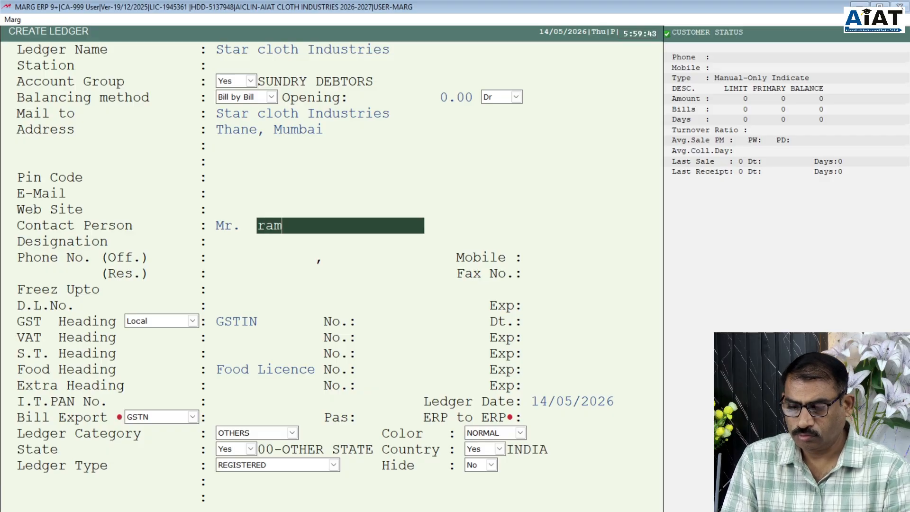
key("BackSpace")
key("BackSpace")
key("BackSpace")
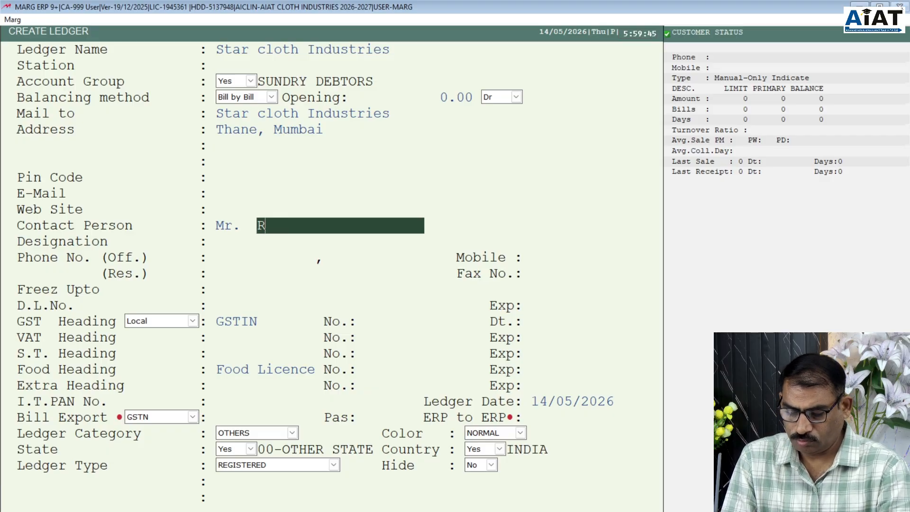
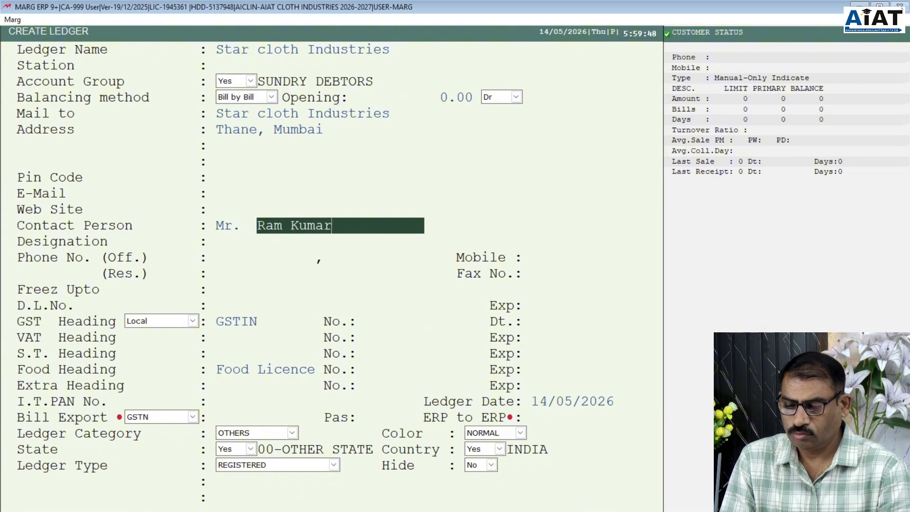
key("Return")
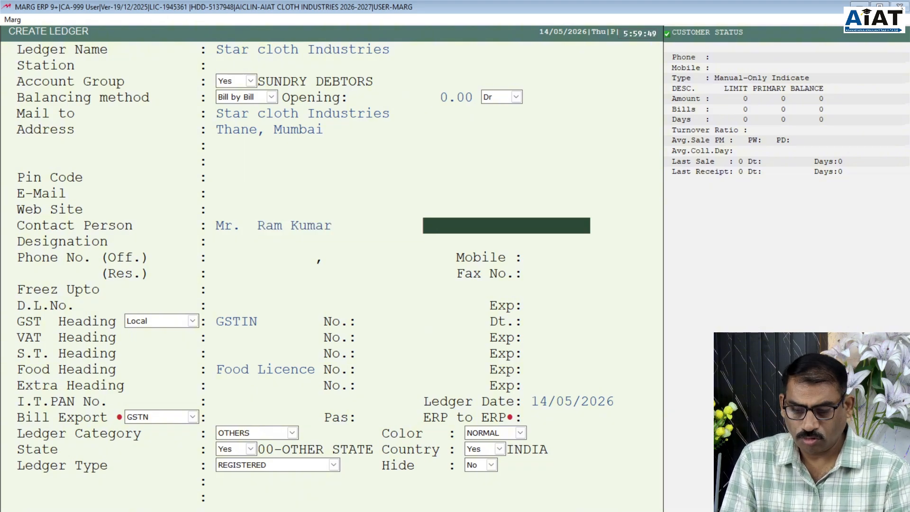
key("Return")
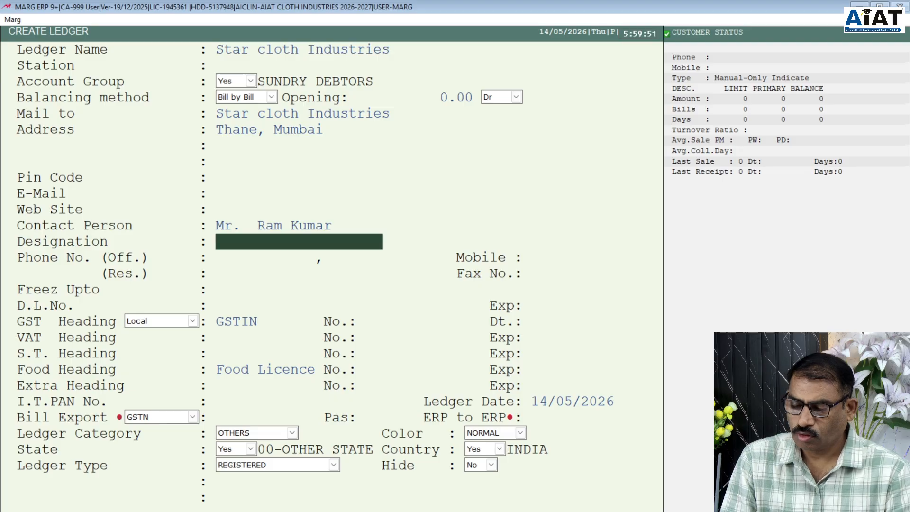
type("P")
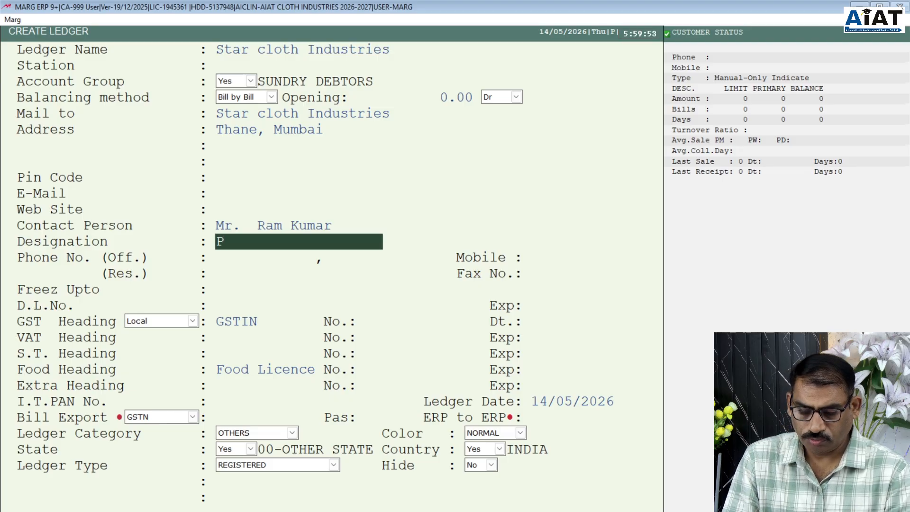
type("artner")
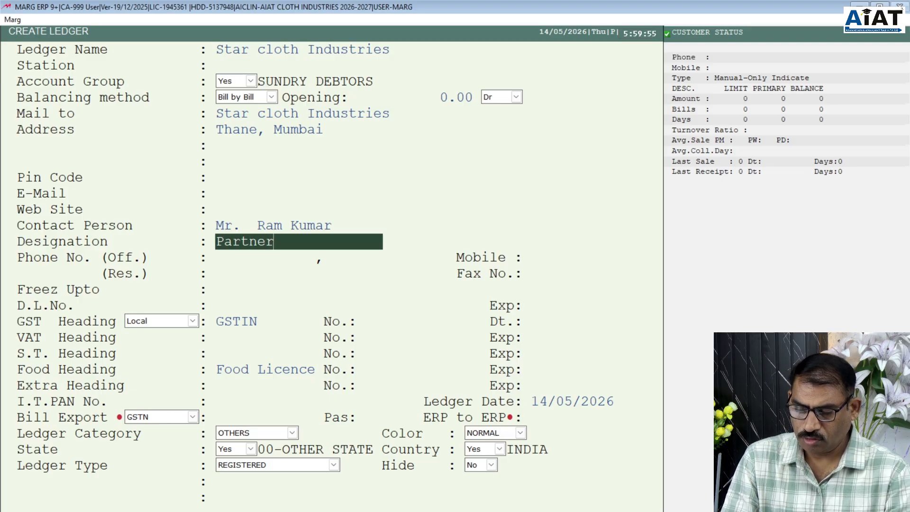
key("Return")
key("Return")
key("Return")
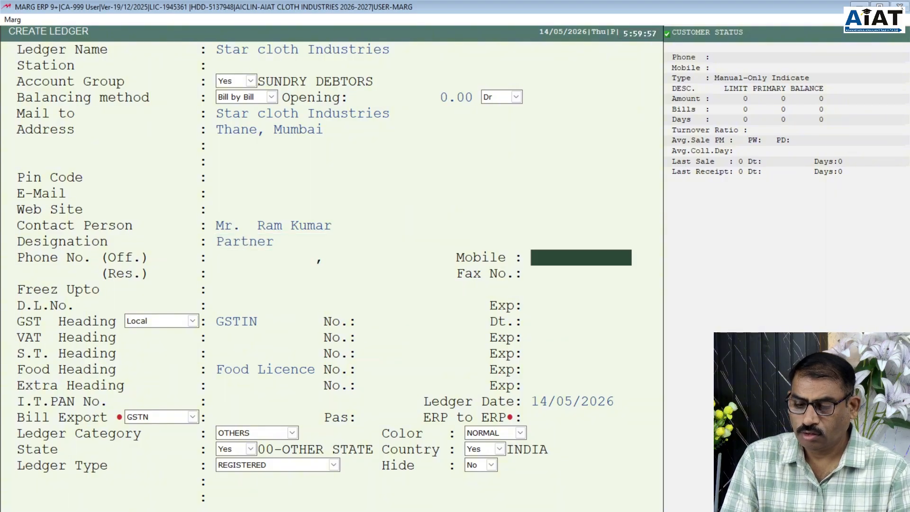
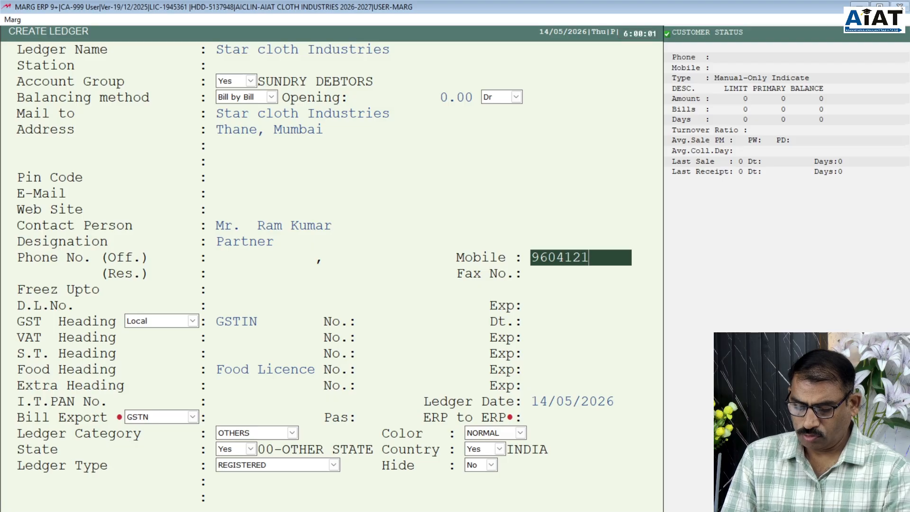
- Enter the contact's mobile number and skip past drug licence to GSTIN
key("Return")
key("Return")
key("Return")
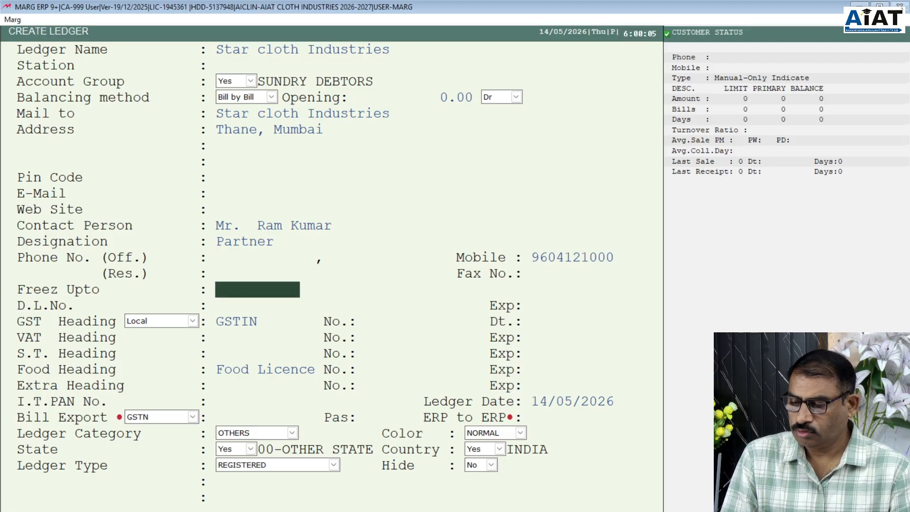
key("Return")
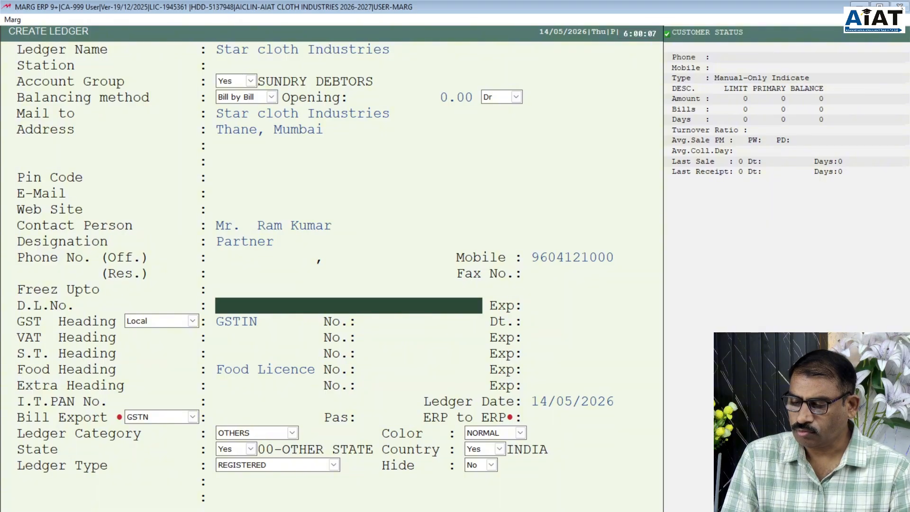
key("Return")
key("Return")
key("Return")
key("Return")
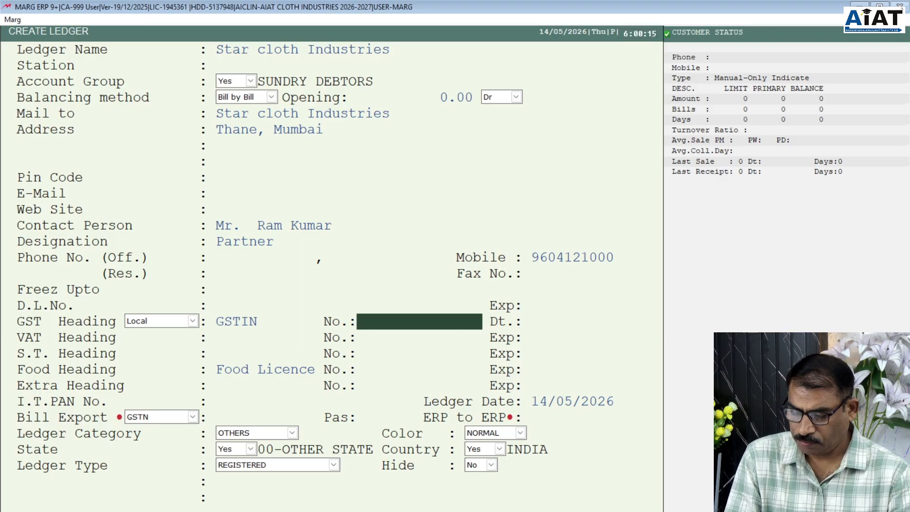
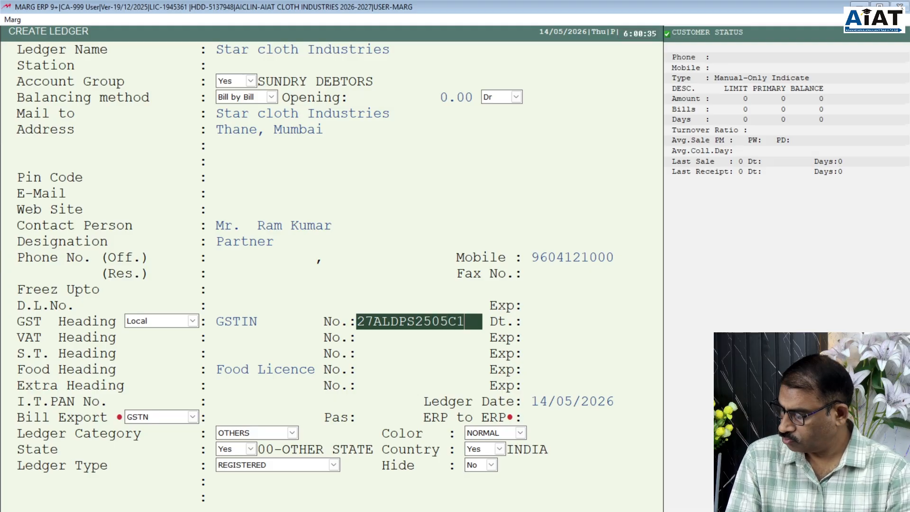
- Enter the ledger's GSTIN, giving the state 27-MAHARASHTRA
key("Return")
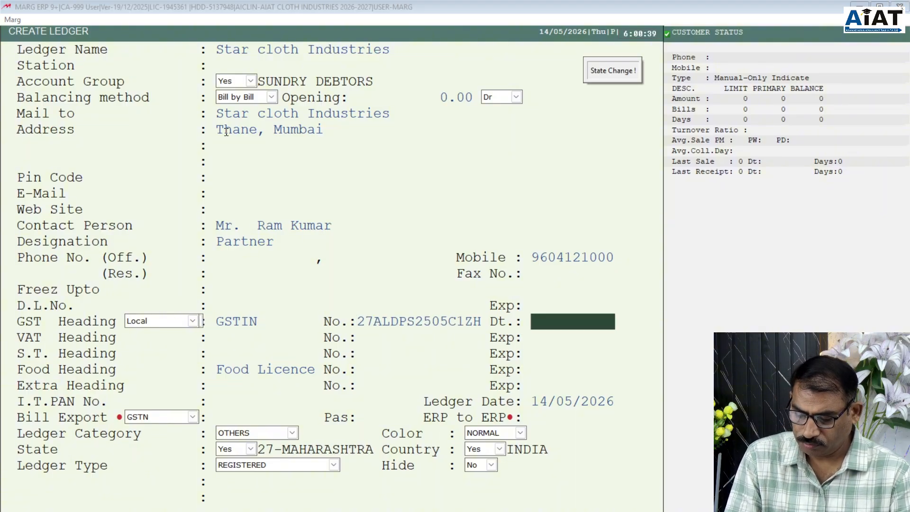
- Set the GST date to 02/02/2020, correcting the mistyped year
type("2.5")
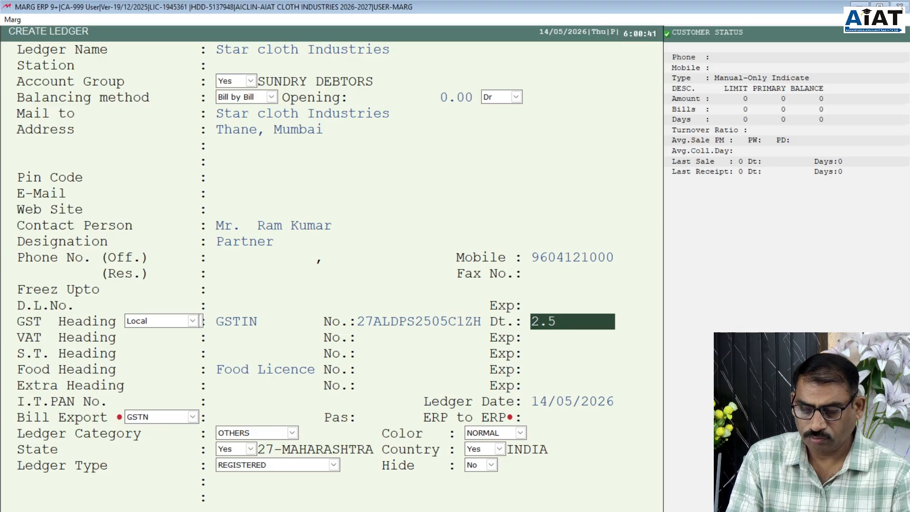
type(".")
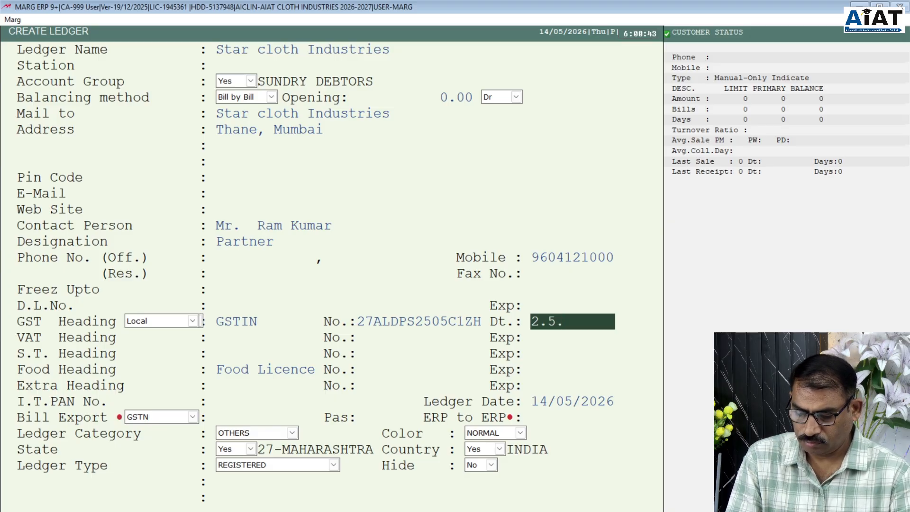
type("2008")
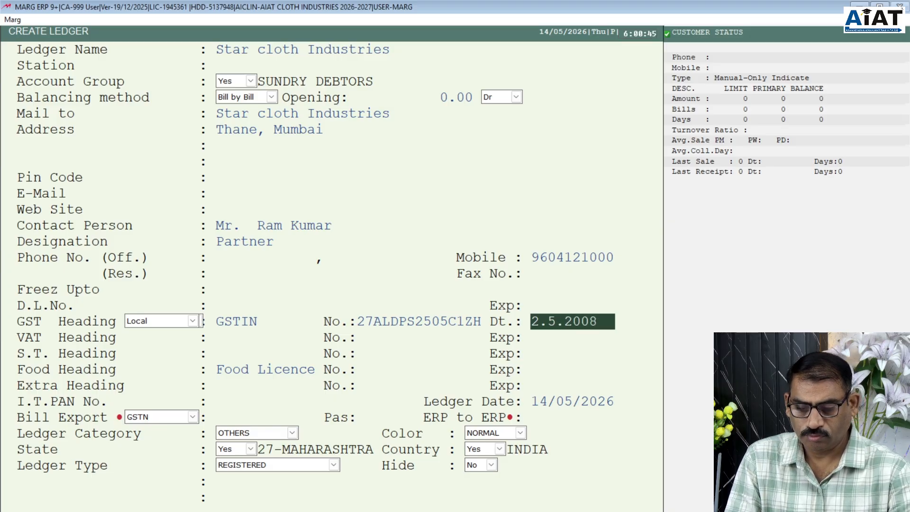
key("Return")
key("Up")
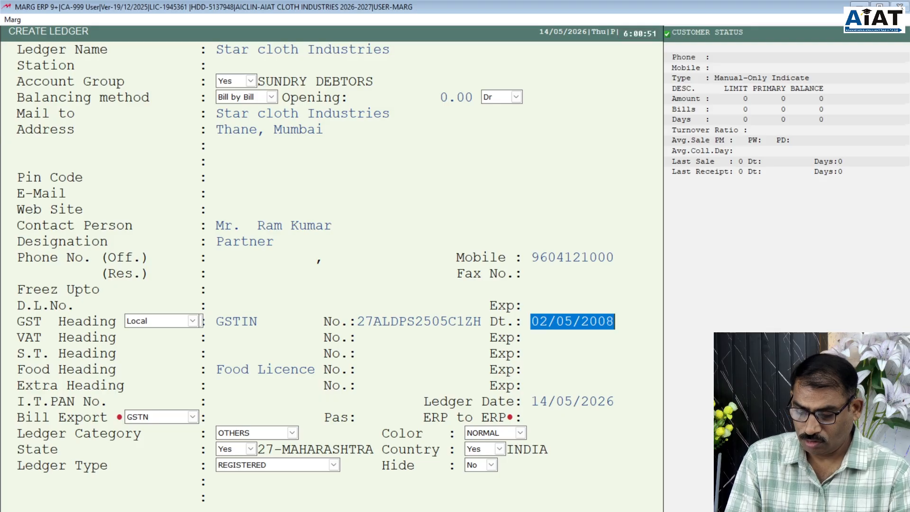
type("2.2.")
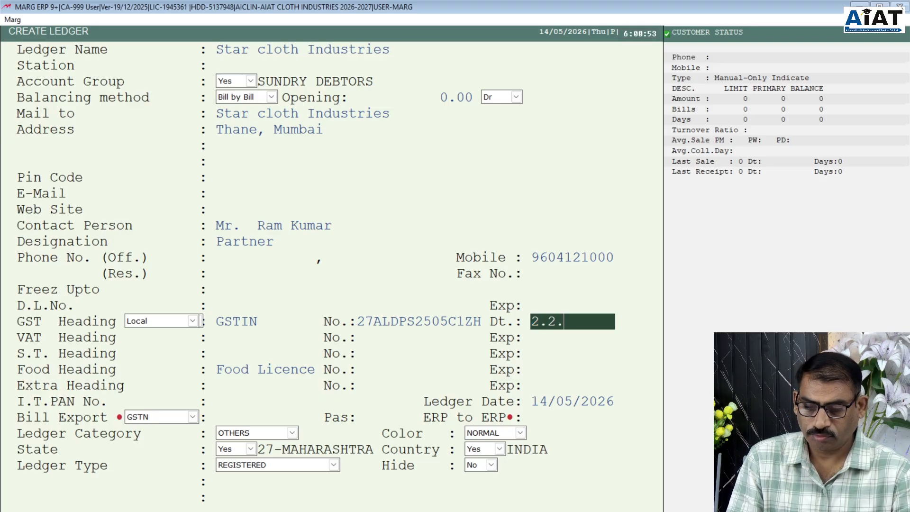
type("2029")
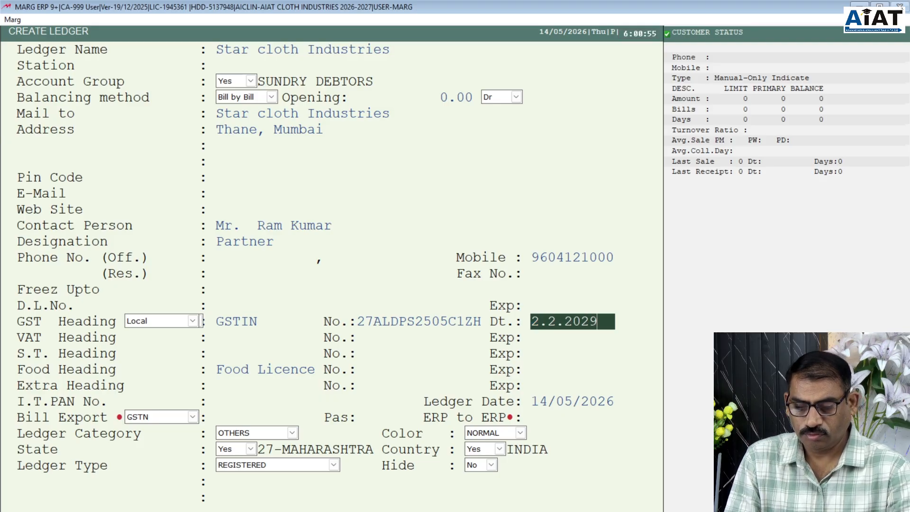
key("BackSpace")
key("BackSpace")
type("2")
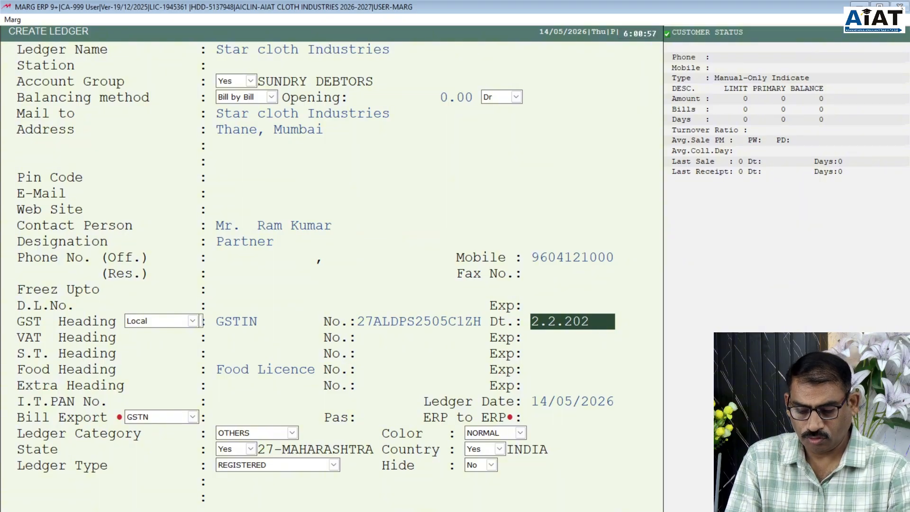
type("0")
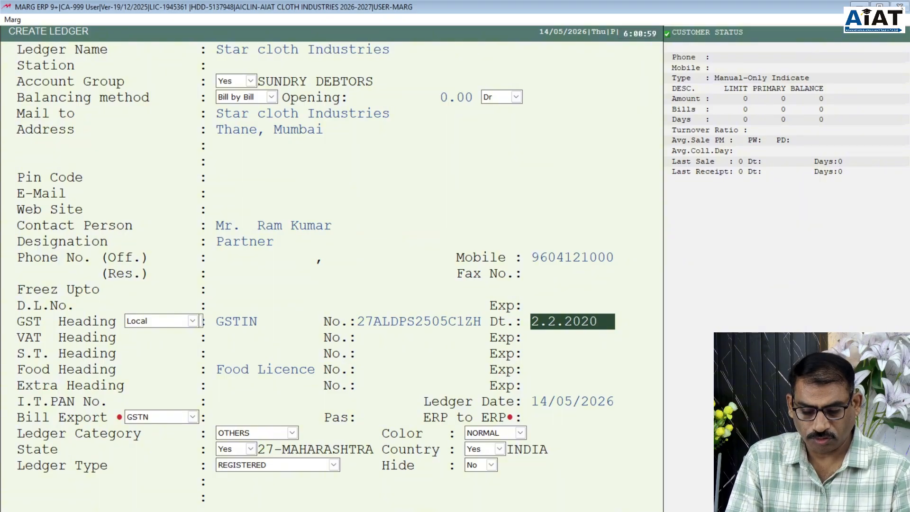
key("Return")
key("Return")
key("Return")
key("Return")
key("Return")
key("Return")
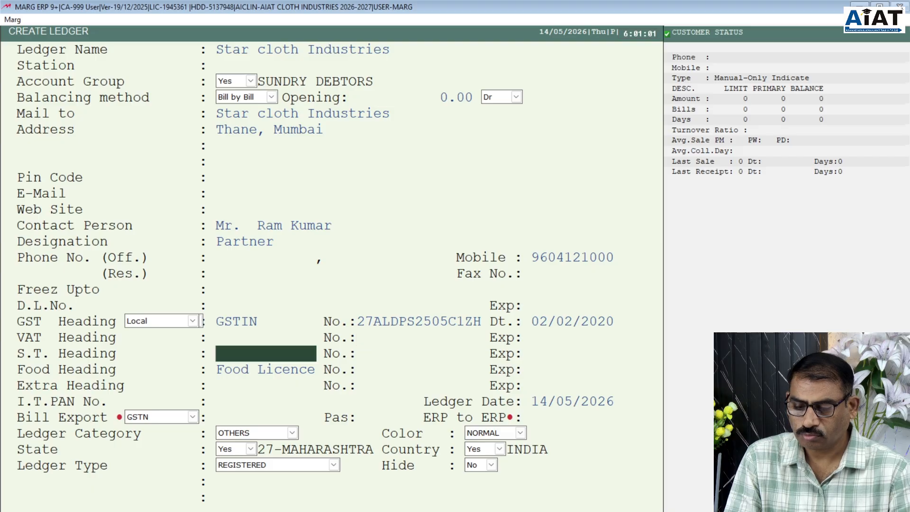
- Set the Ledger Date to 01/04/2026
key("Return")
key("Return")
key("Return")
key("Return")
key("Return")
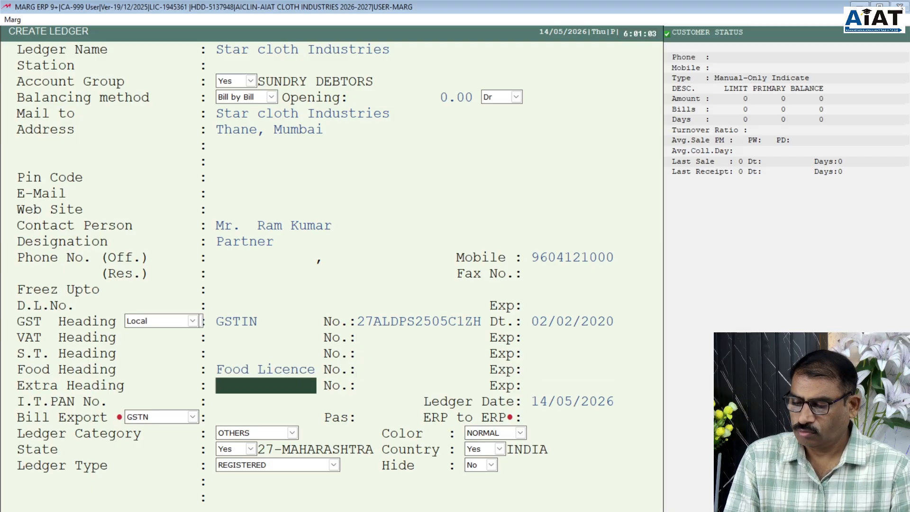
key("Return")
key("Return")
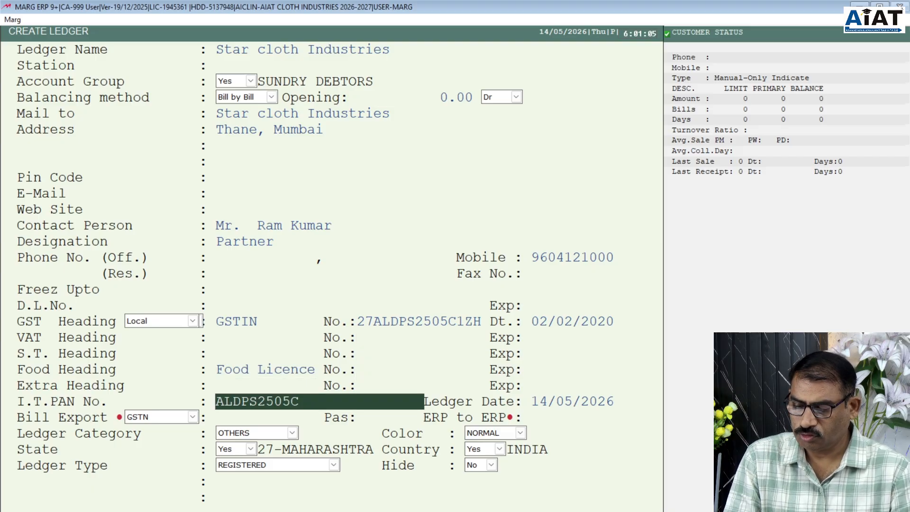
key("Return")
type("1.4.")
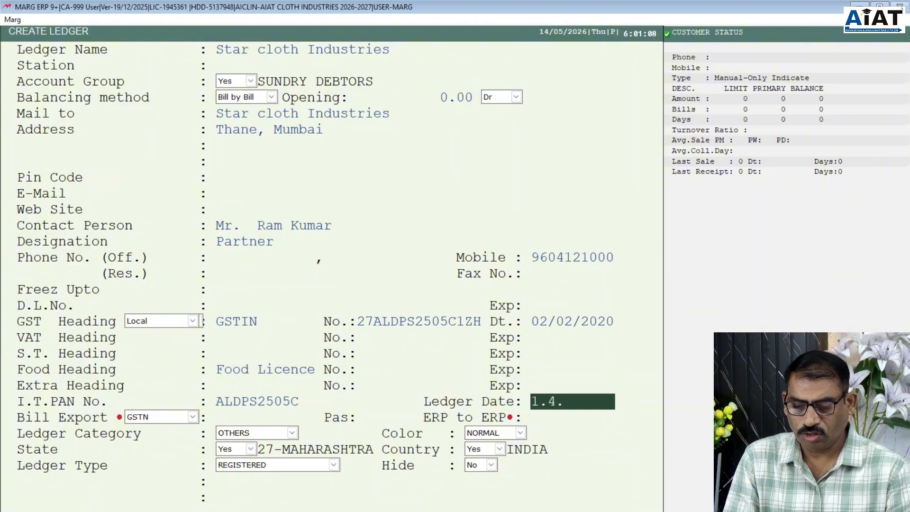
key("Return")
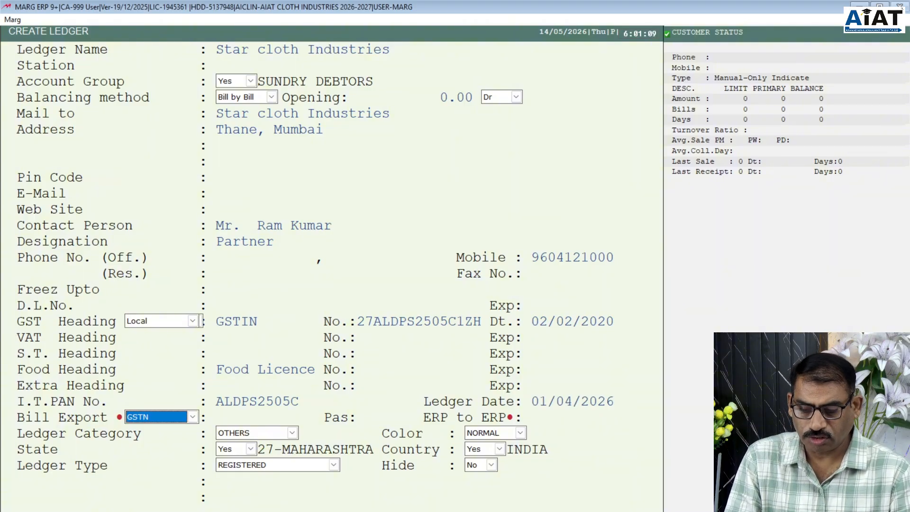
- Change the Ledger Category from OTHERS to RETAILERS, keeping colour and state
key("Return")
key("Return")
key("Return")
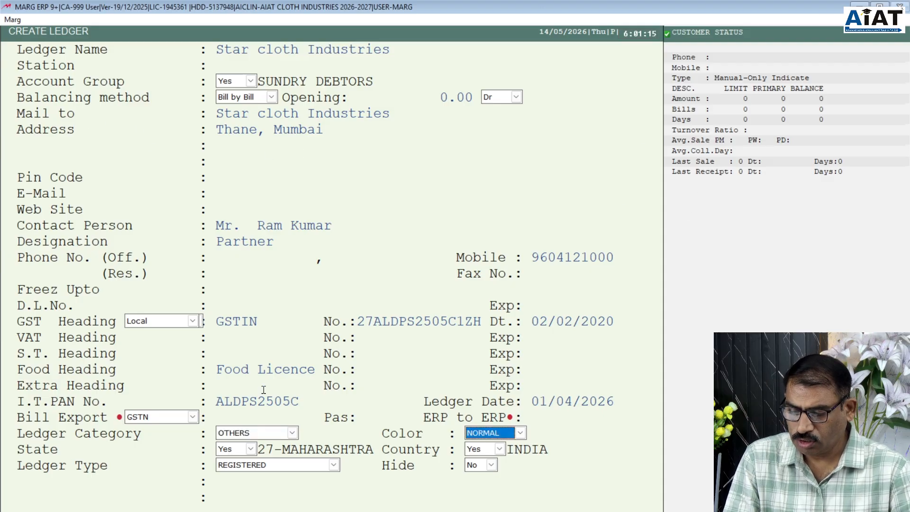
left_click(292, 433)
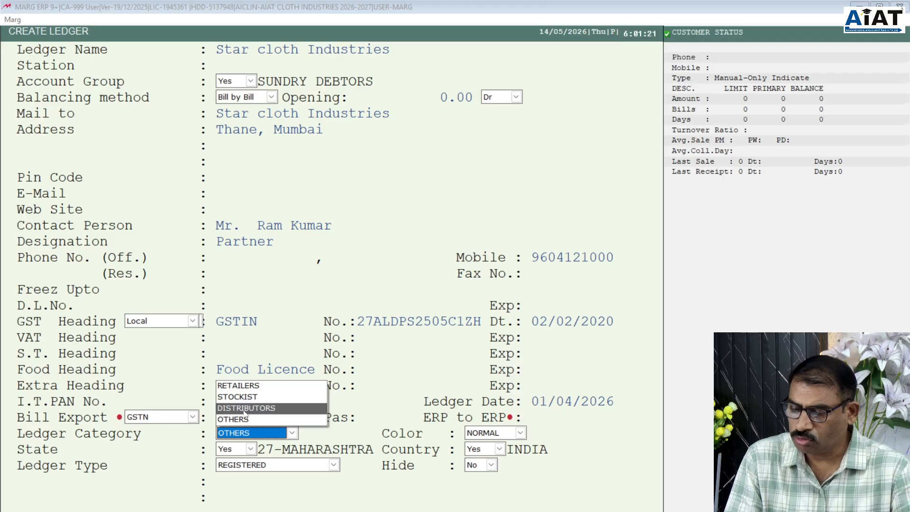
left_click(242, 387)
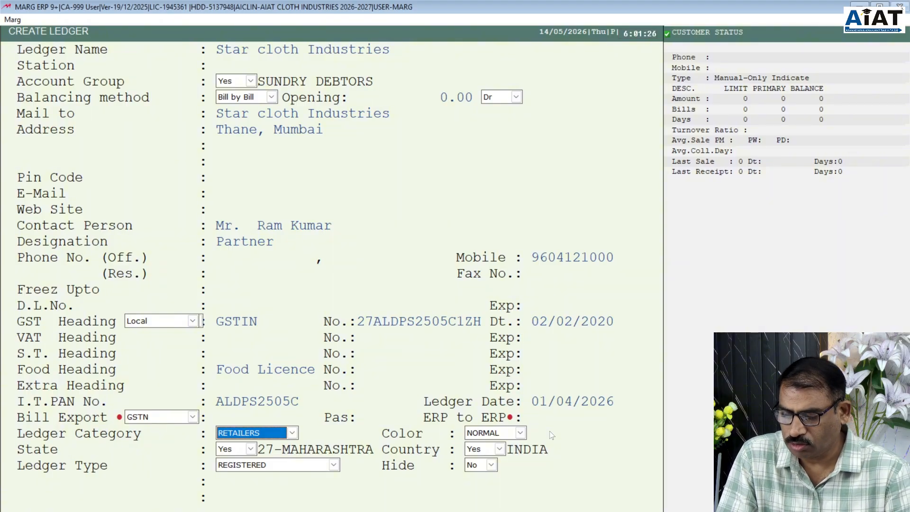
key("Return")
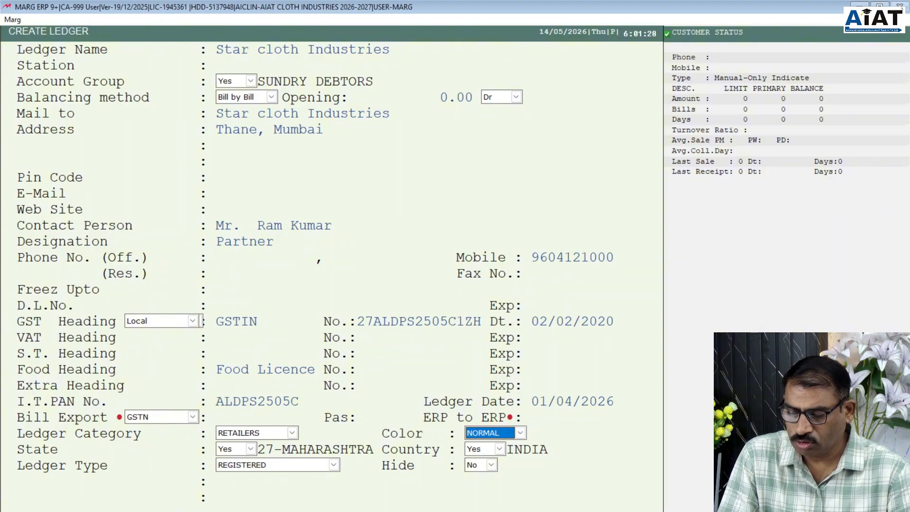
key("Return")
key("Return")
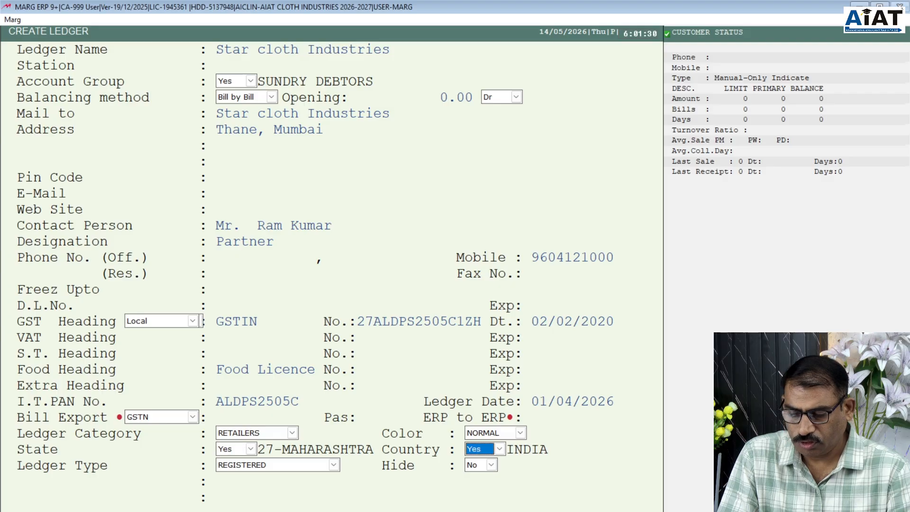
- Save the Star cloth Industries ledger and return to the main screen
key("Return")
key("Return")
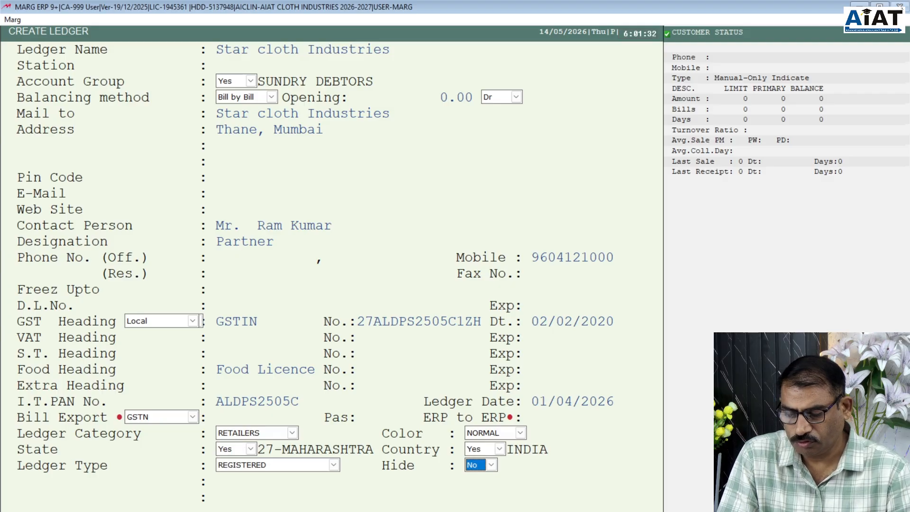
key("Return")
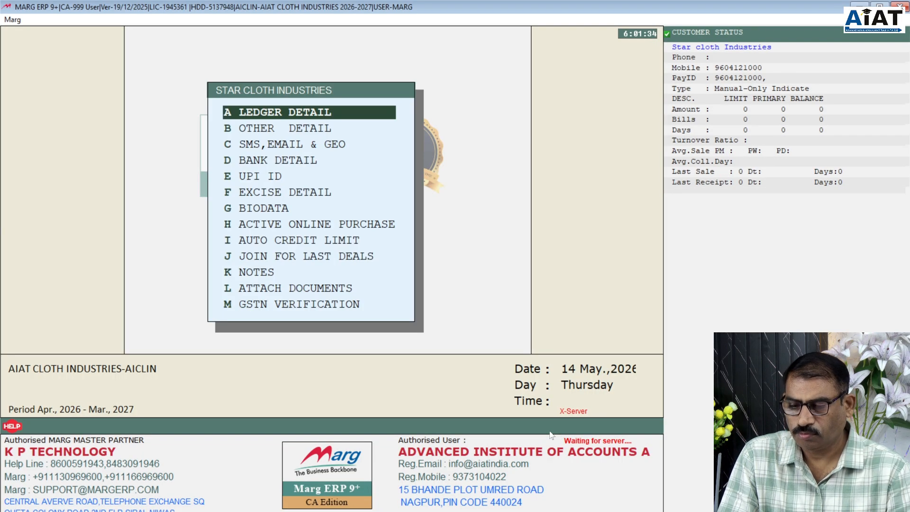
key("Escape")
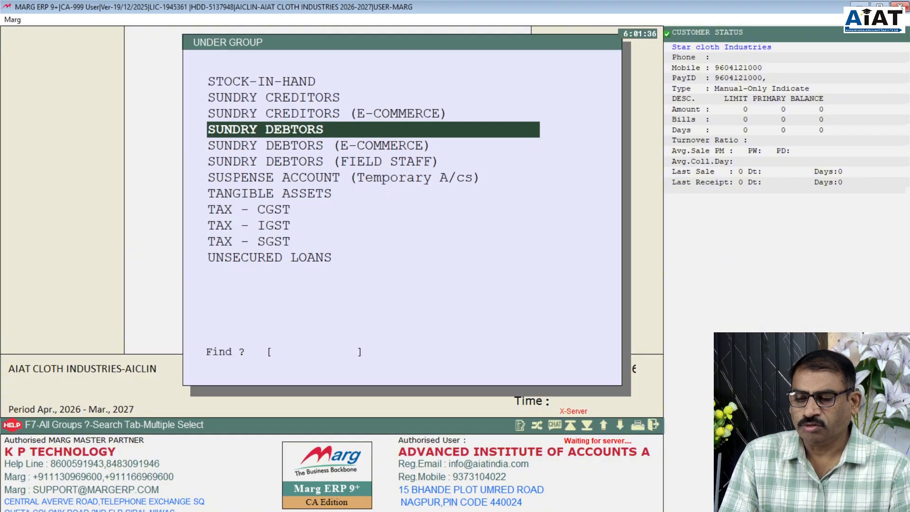
key("Escape")
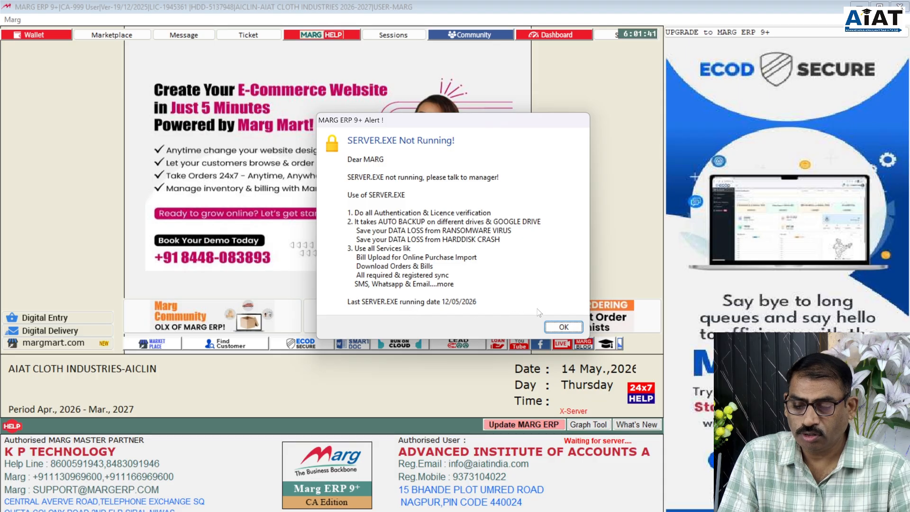
- Dismiss the SERVER.EXE alert and bring up the Masters > Ledger Master > Ledger choices
left_click(557, 327)
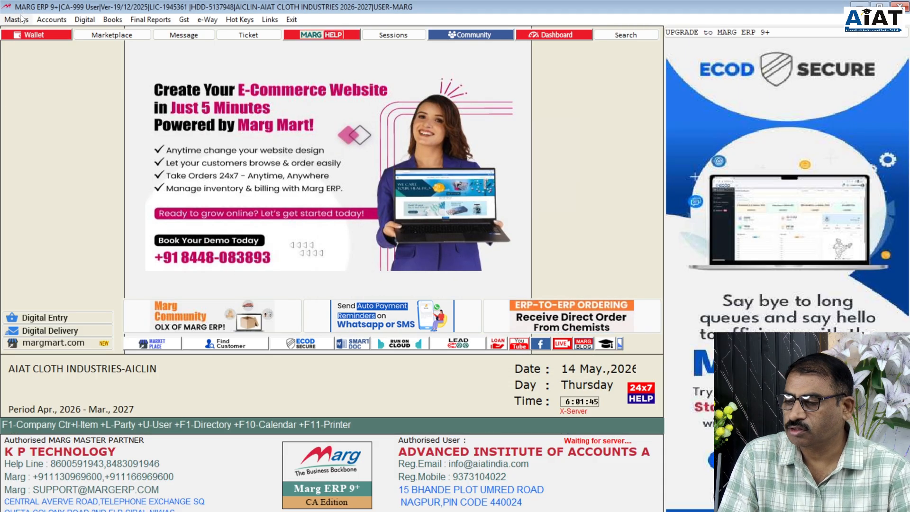
left_click(19, 22)
mouse_move(23, 32)
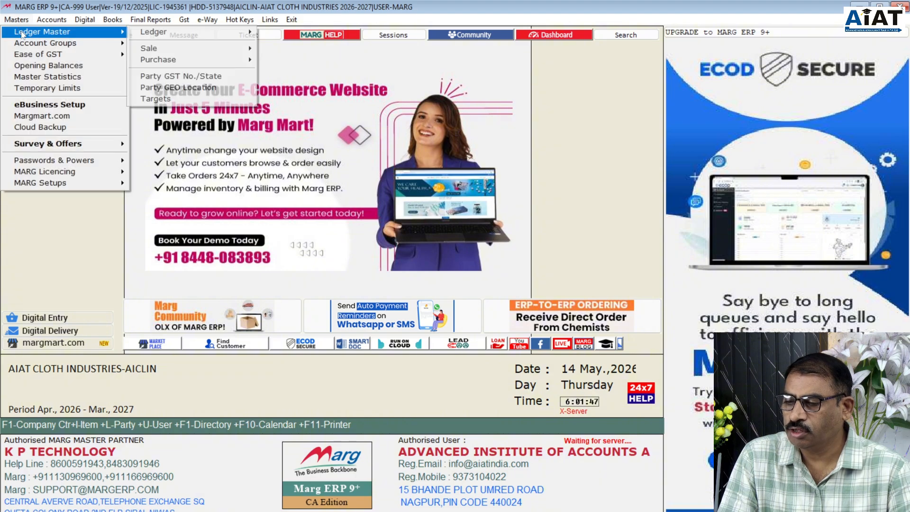
mouse_move(154, 35)
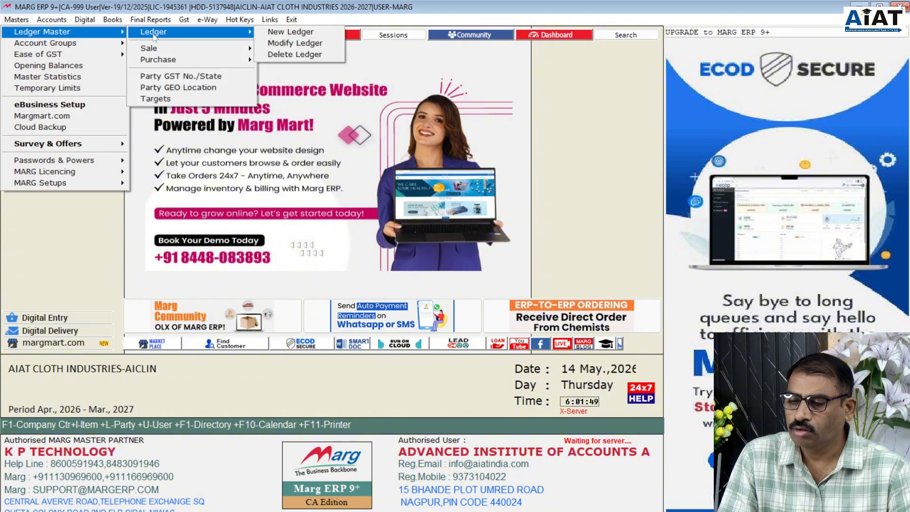
- Find the hardware supplier's ledger via an 'SA' search in Modify Ledger and open its Ledger Detail
left_click(276, 46)
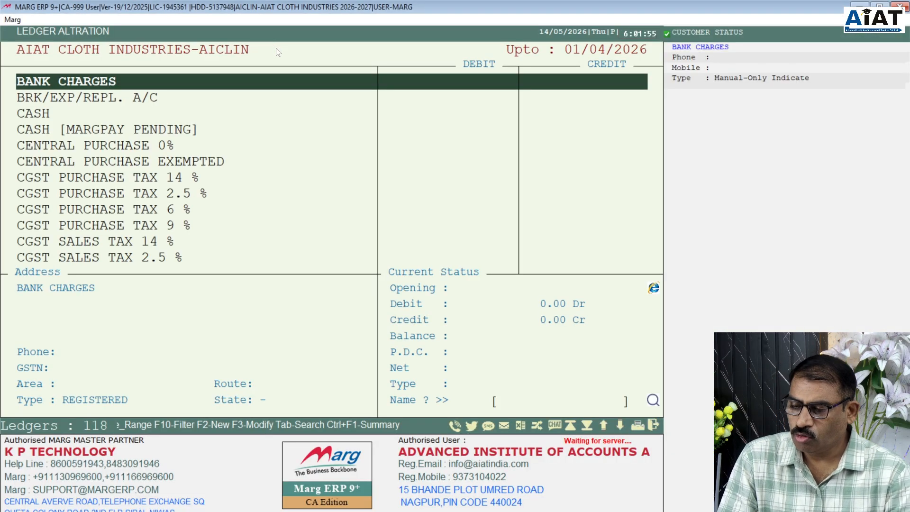
type("SA")
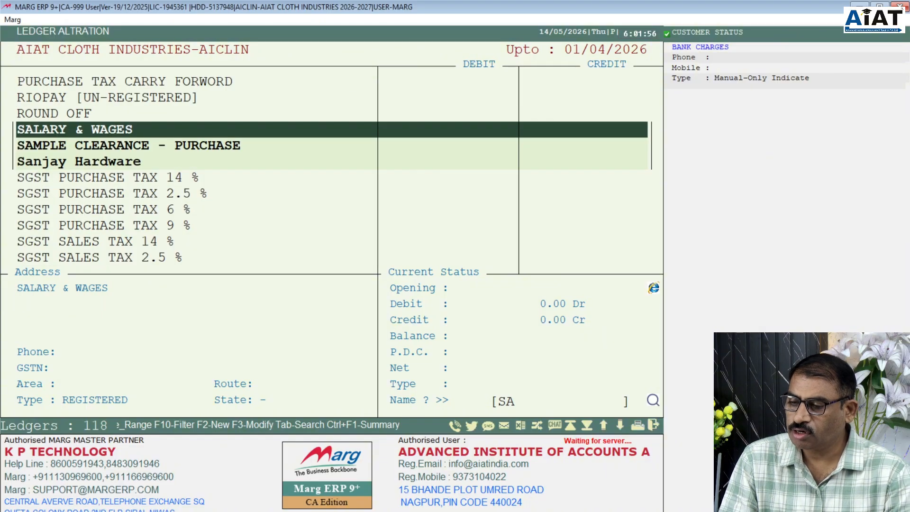
key("Down")
key("Down")
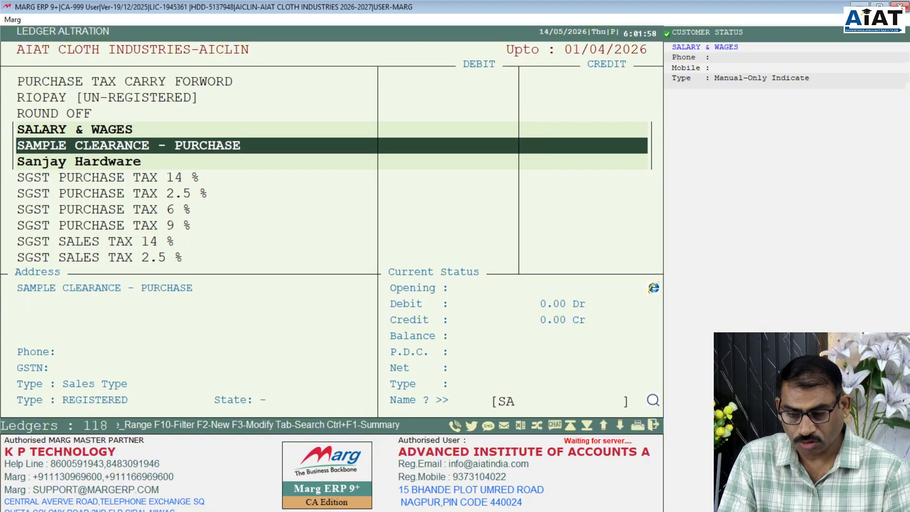
key("Return")
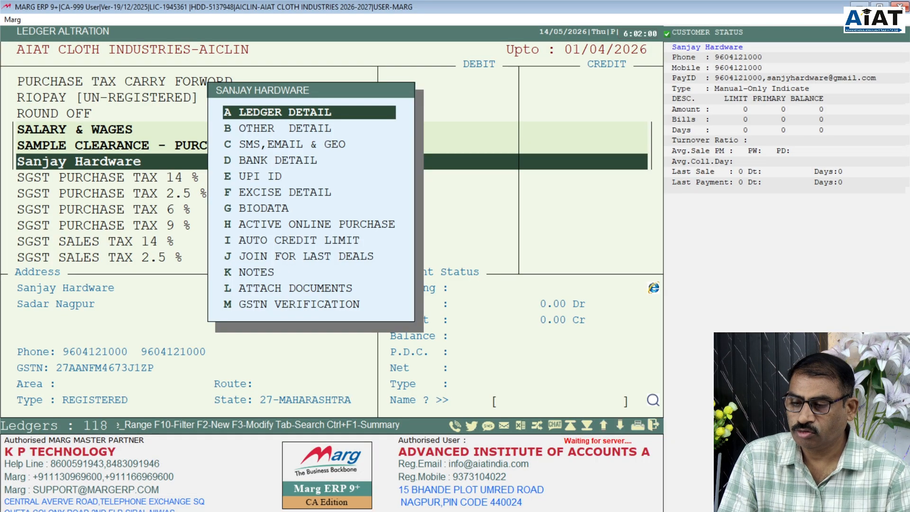
key("Return")
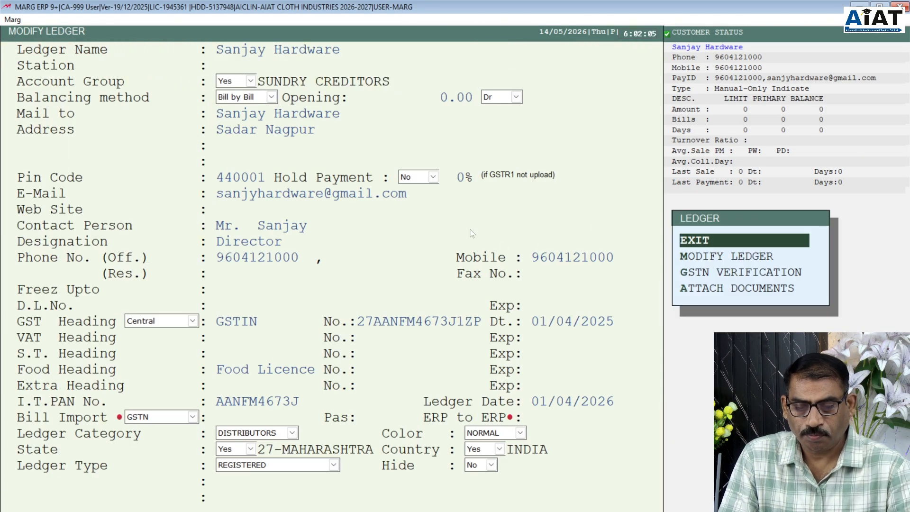
- Append ',Nagpur' to the hardware supplier's ledger name so the Mail to line matches
left_click(724, 258)
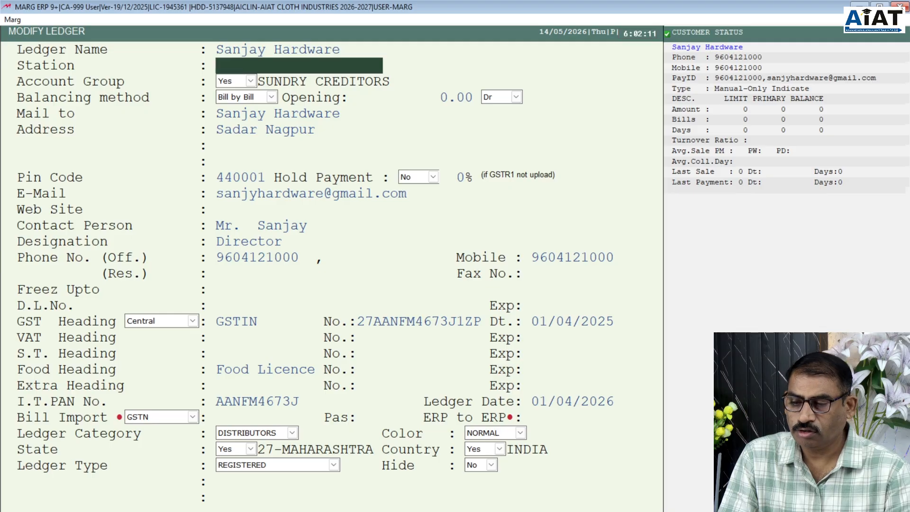
key("Up")
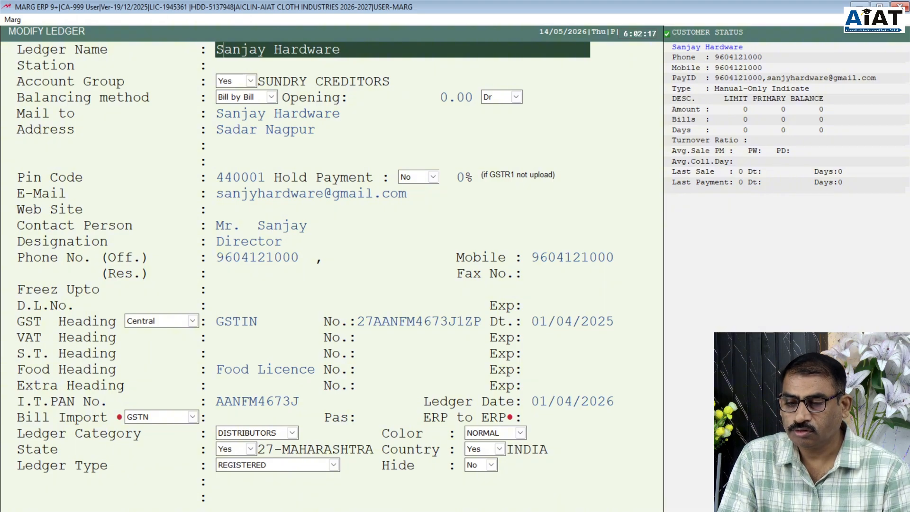
type(",")
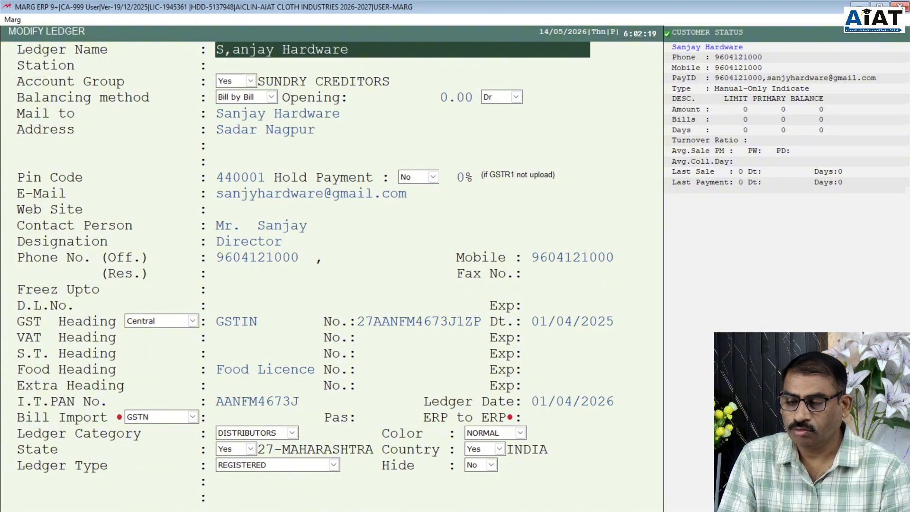
key("BackSpace")
key("Right")
key("Right")
key("Right")
key("Right")
key("Right")
key("Right")
key("Right")
key("Right")
key("Right")
key("Right")
key("Right")
key("Right")
key("Right")
key("Right")
key("Right")
key("Right")
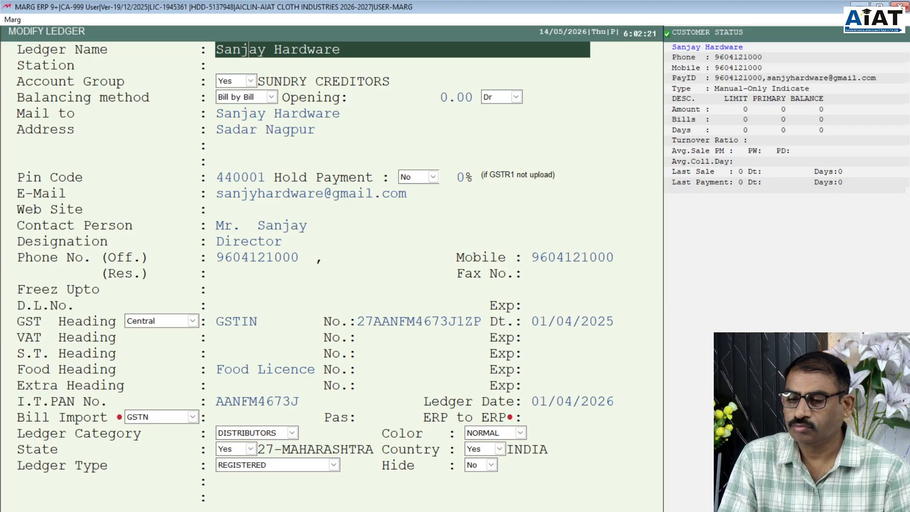
key("Left")
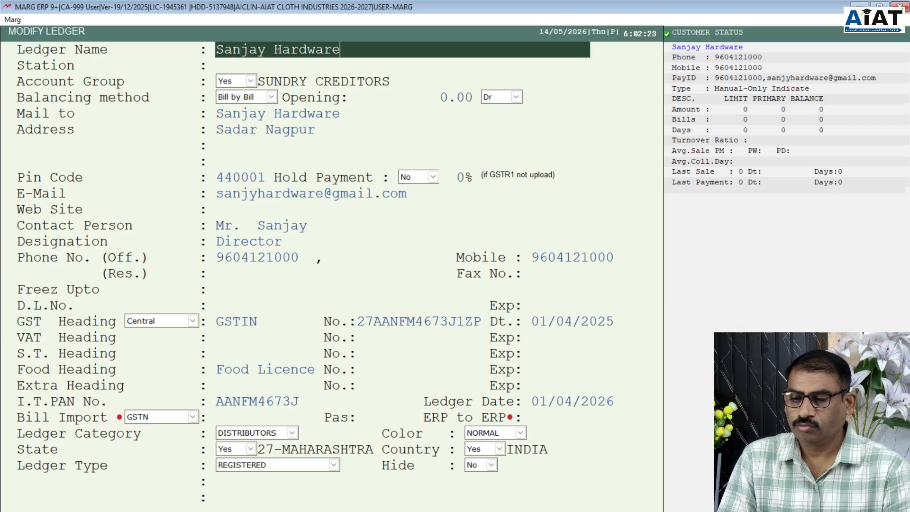
type(".")
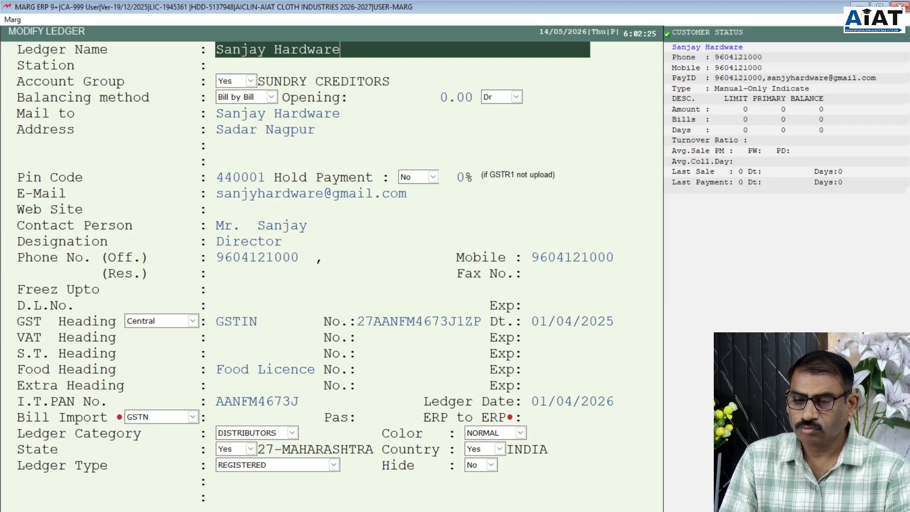
type(", nAGPUR")
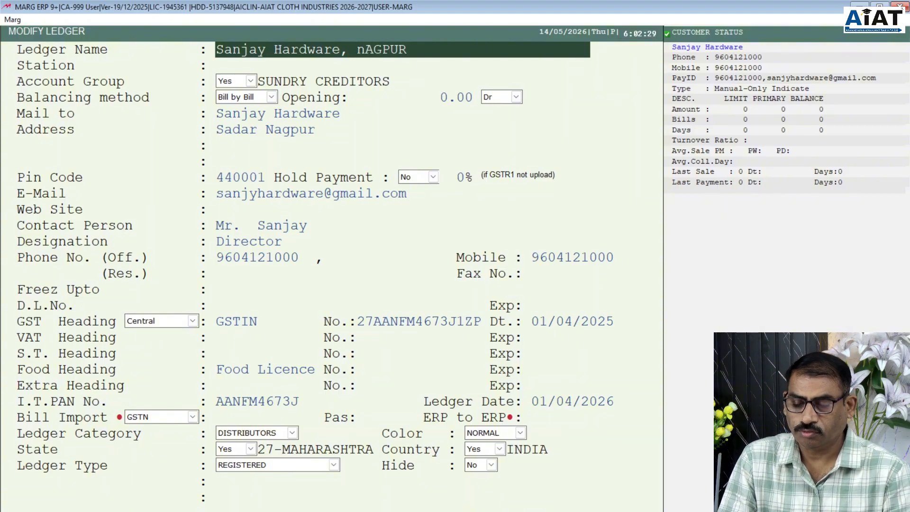
key("BackSpace")
key("BackSpace")
key("BackSpace")
key("BackSpace")
key("BackSpace")
key("BackSpace")
key("BackSpace")
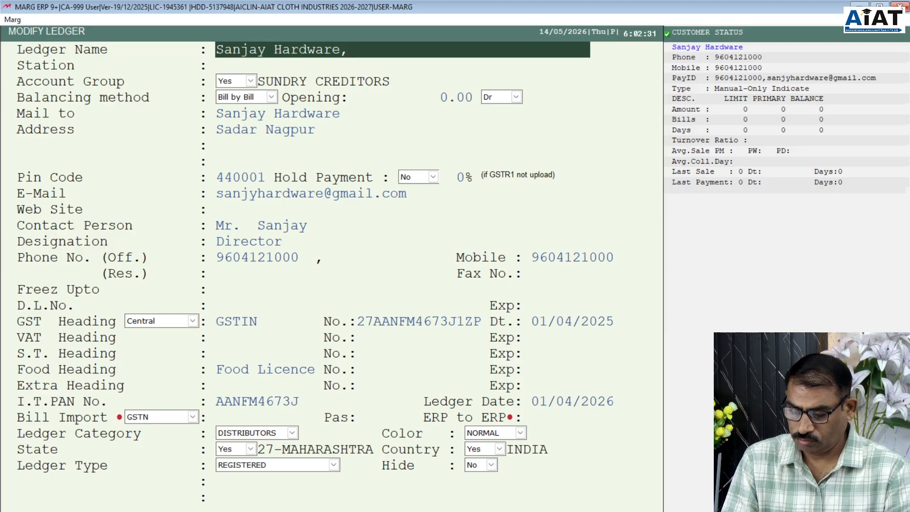
type("Nagpur")
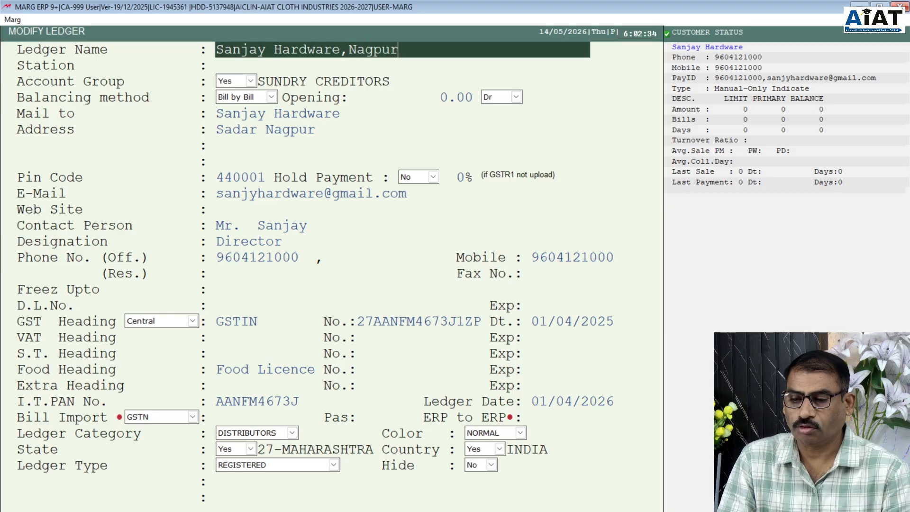
key("Return")
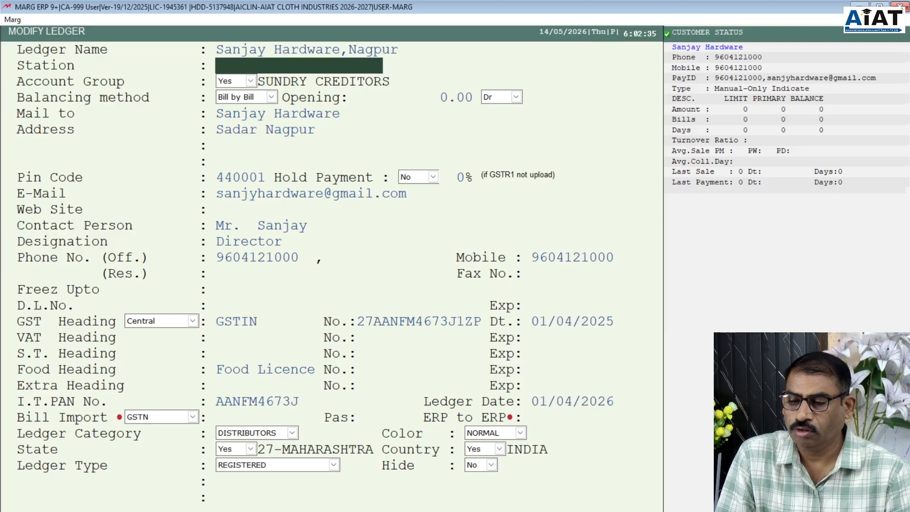
key("Return")
key("Return")
key("Return")
- Add the contact person's surname in the second Contact Person field
key("Return")
key("Return")
key("Return")
key("Return")
key("Return")
key("Return")
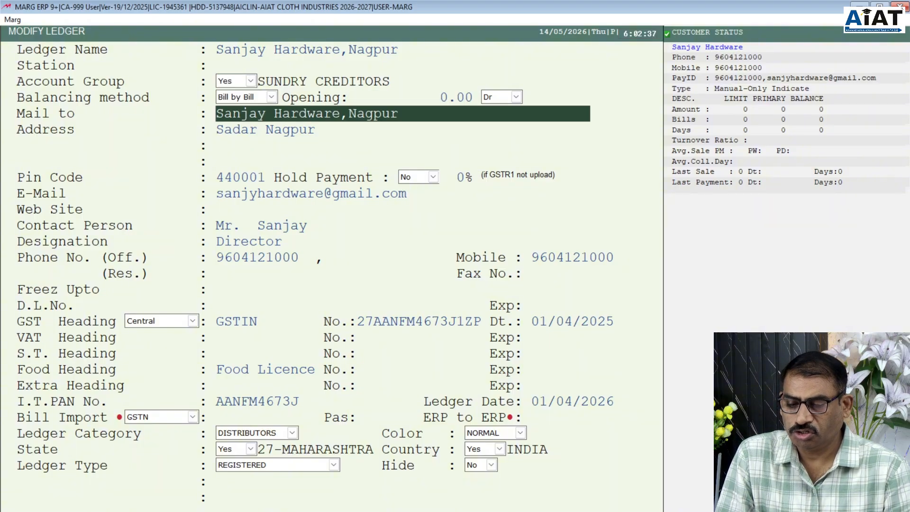
key("Return")
key("Return")
key("Return")
key("Return")
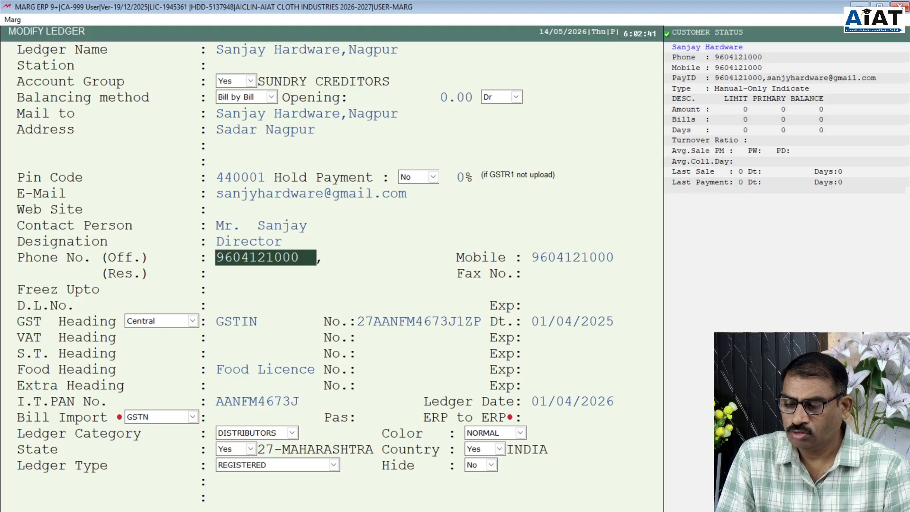
key("Up")
key("Up")
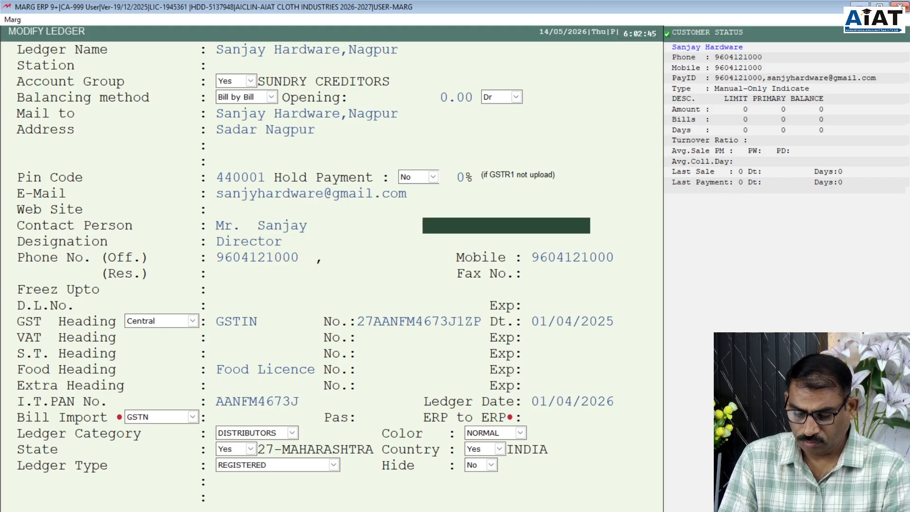
type("shar")
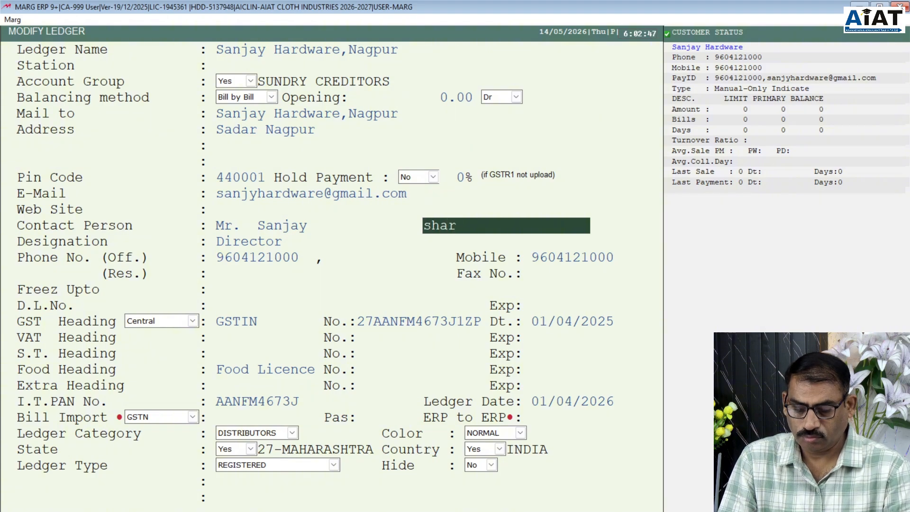
key("BackSpace")
key("BackSpace")
key("BackSpace")
key("BackSpace")
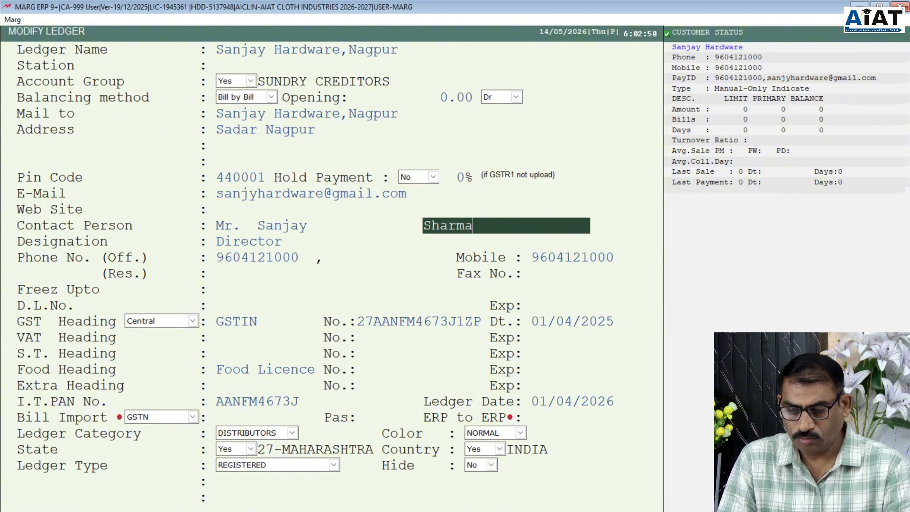
key("Return")
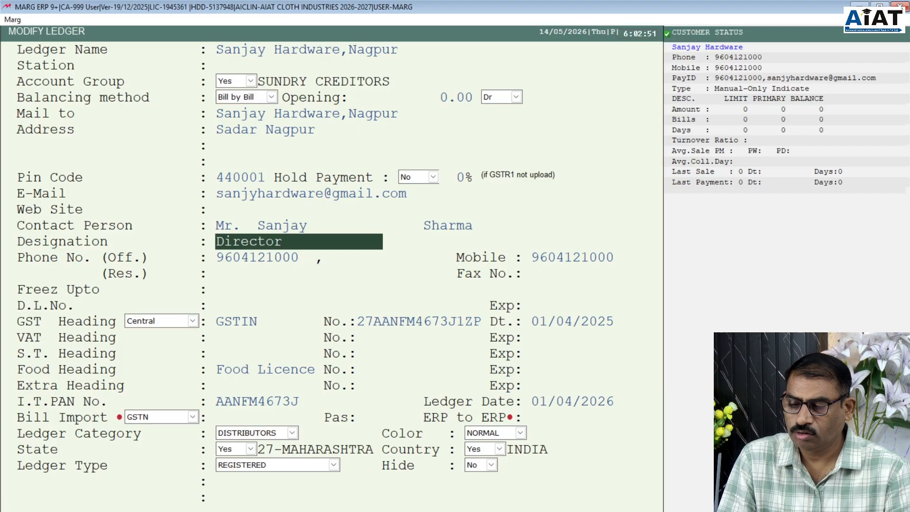
- Replace the Phone (Off.) number with the new office number and save the ledger
key("Return")
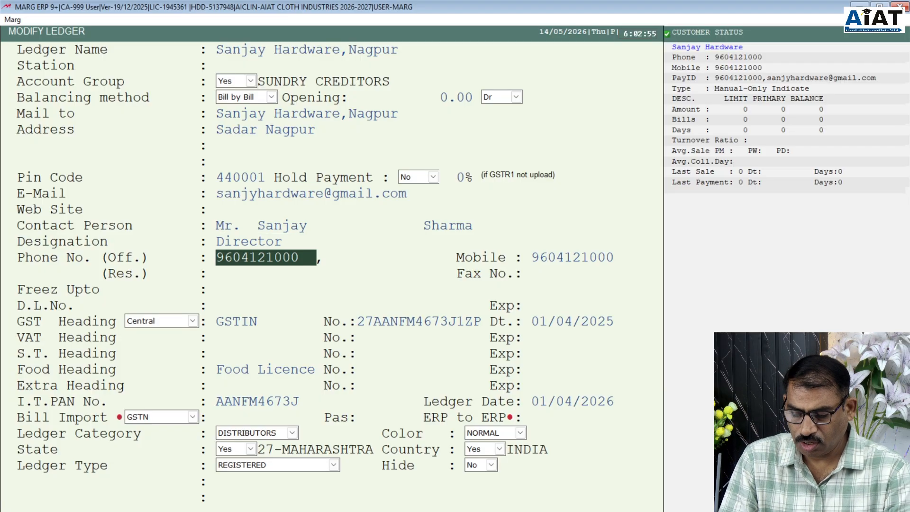
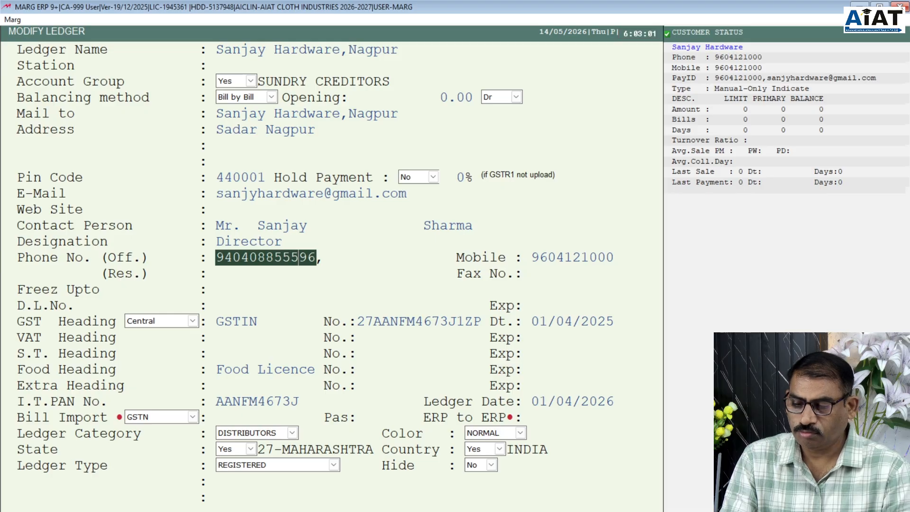
key("Delete")
key("Delete")
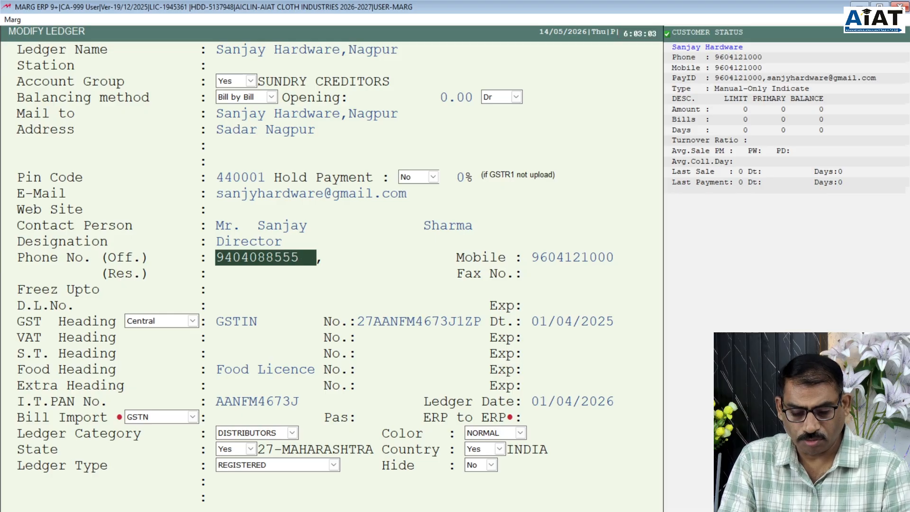
key("Return")
key("Return")
key("Return")
key("Return")
key("Return")
key("Return")
key("Return")
key("Return")
key("Return")
key("Return")
key("Return")
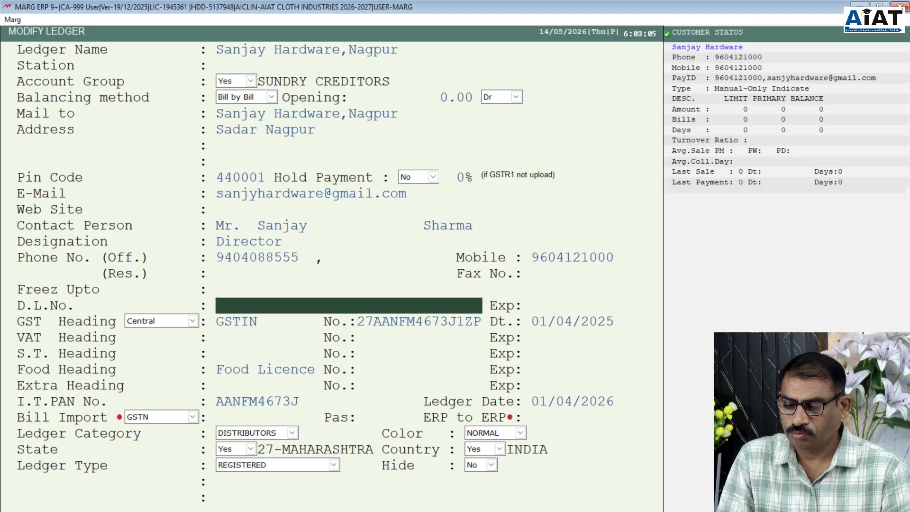
key("Return")
key("Return")
key("Return")
key("Return")
key("Return")
key("Return")
key("Return")
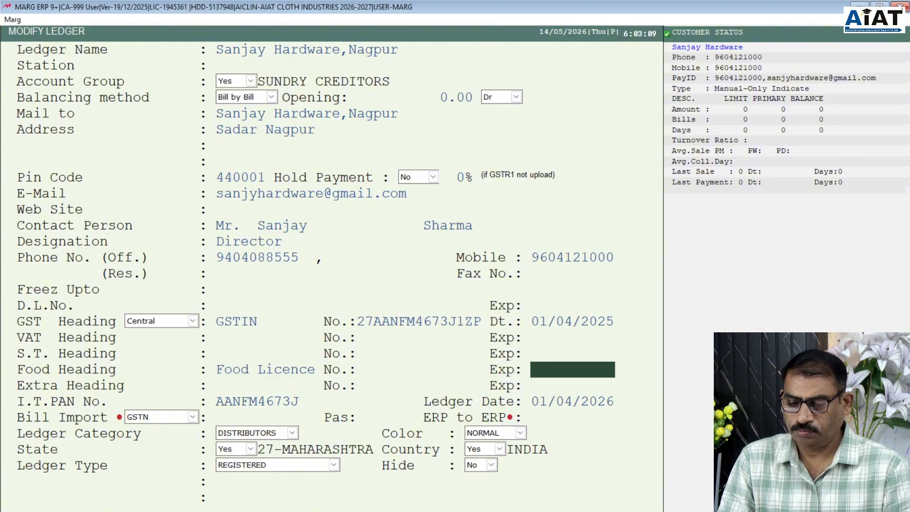
key("Return")
key("Return")
key("Return")
key("Return")
key("Return")
key("Return")
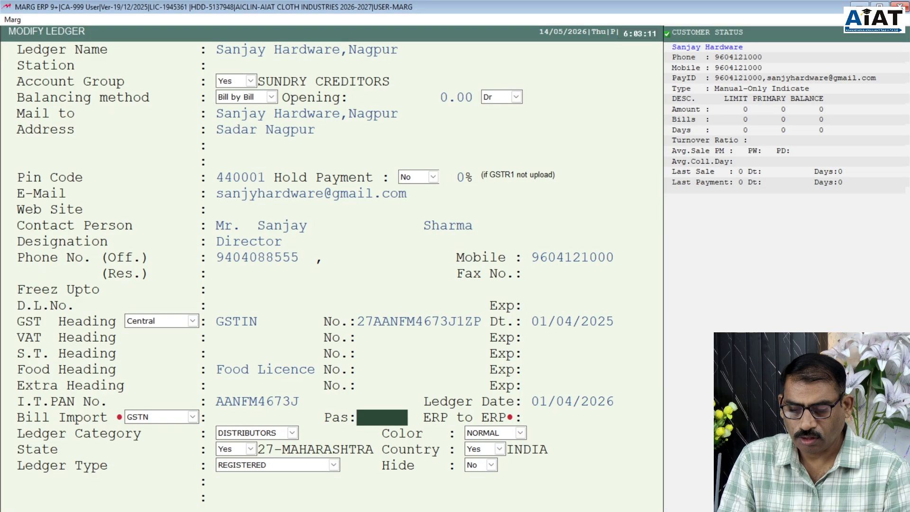
key("Return")
key("Return")
key("Return")
key("Return")
key("Return")
key("Return")
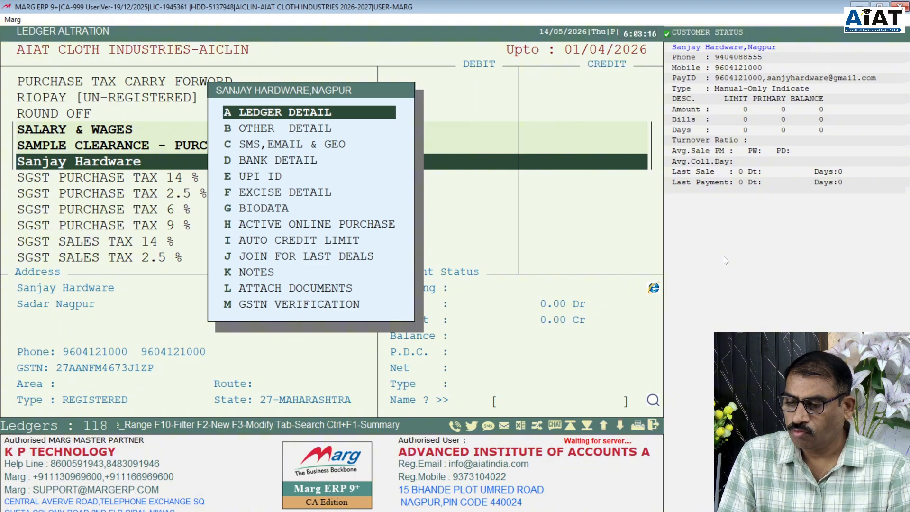
- Close the ledger screens and dismiss the SERVER.EXE alert
key("Escape")
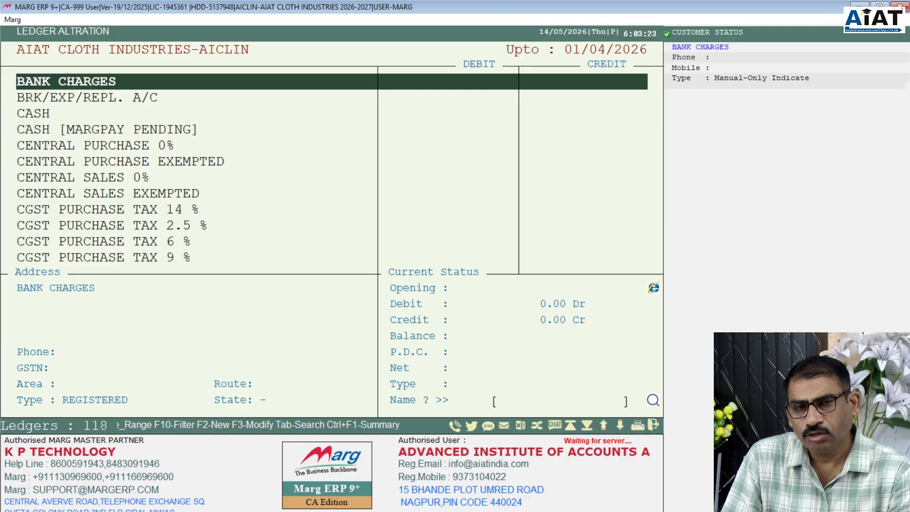
left_click(574, 207)
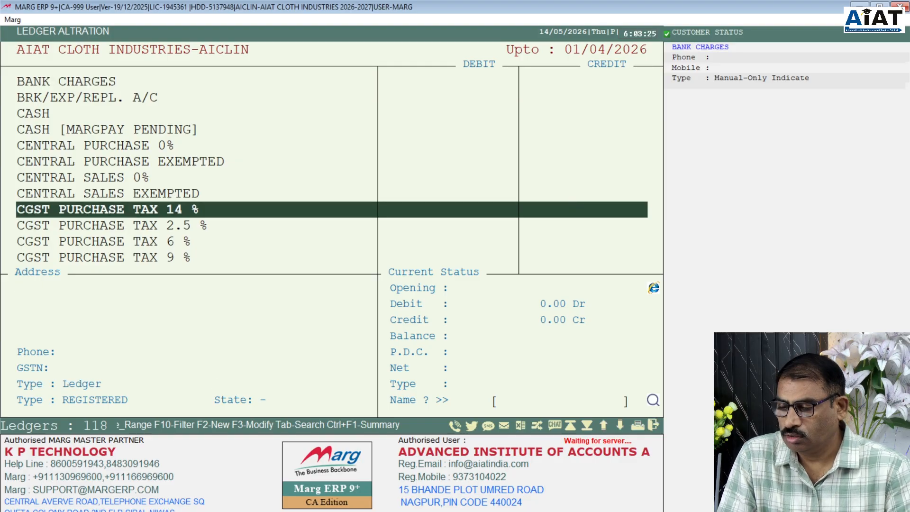
key("Escape")
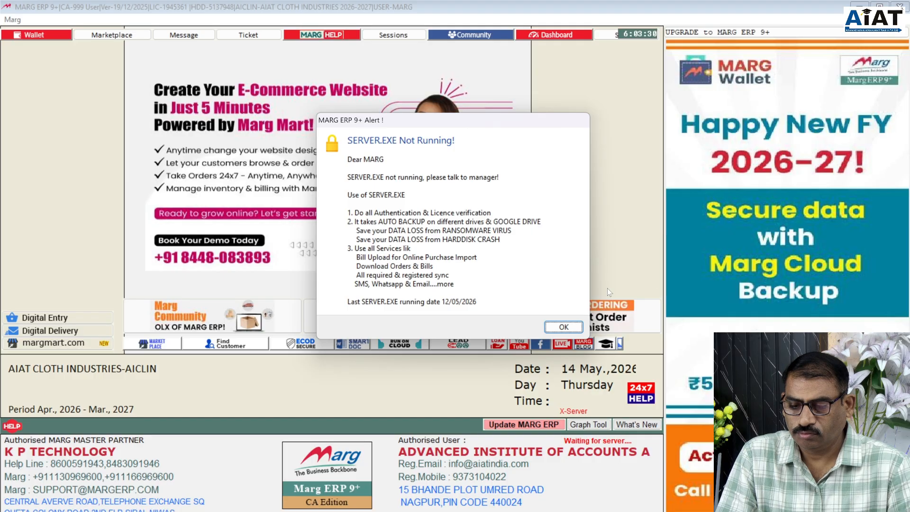
left_click(561, 327)
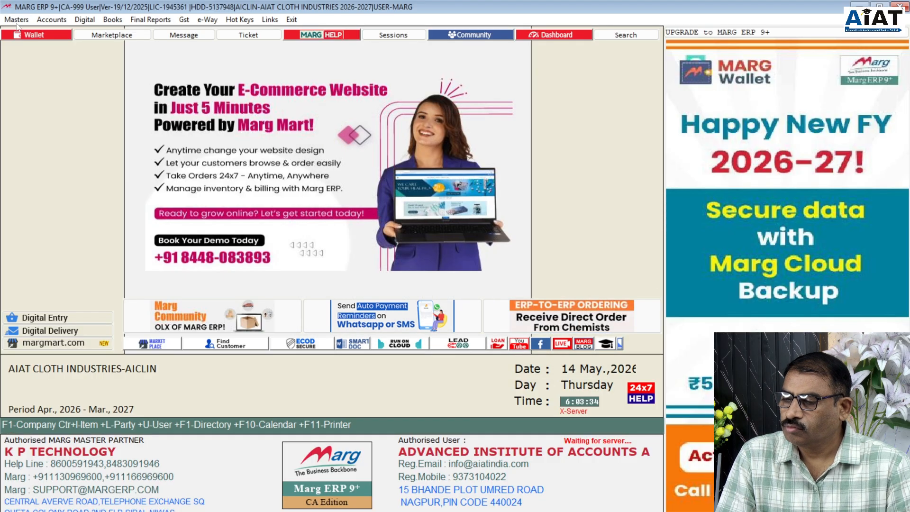
- Bring up the new, modify and delete choices under Masters > Ledger Master > Ledger
left_click(17, 22)
mouse_move(95, 31)
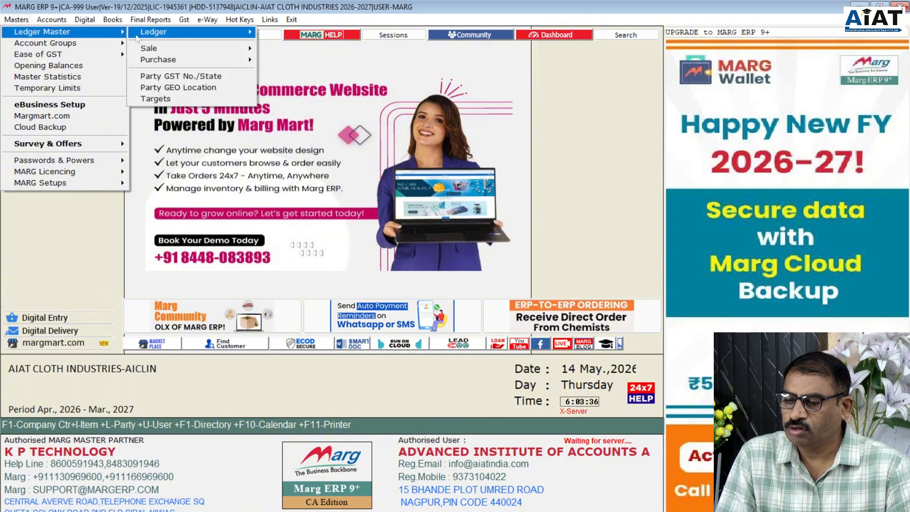
mouse_move(169, 37)
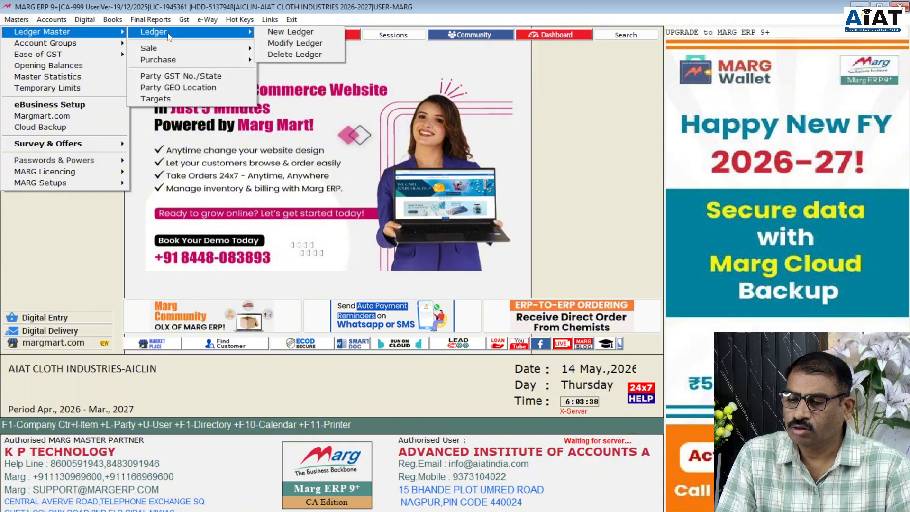
- Open BANK CHARGES in Delete Ledger, then back out to the main screen without deleting
left_click(303, 56)
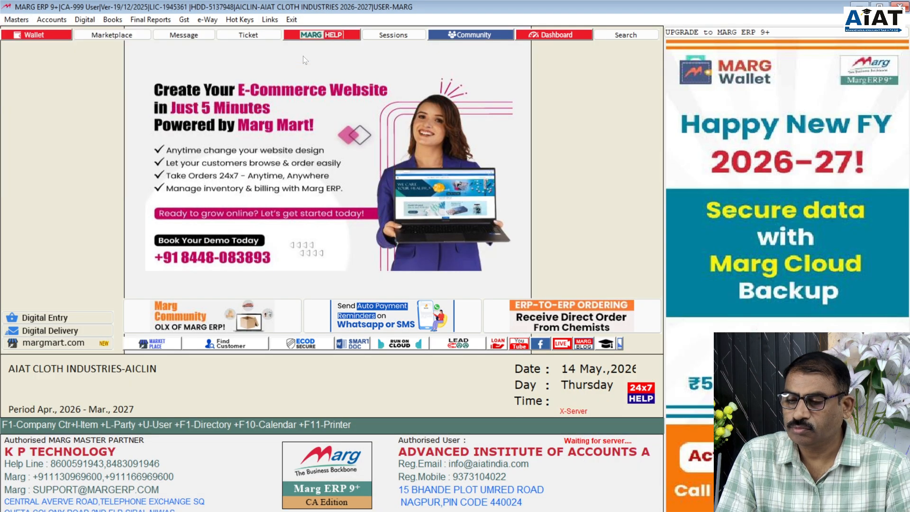
left_click(79, 97)
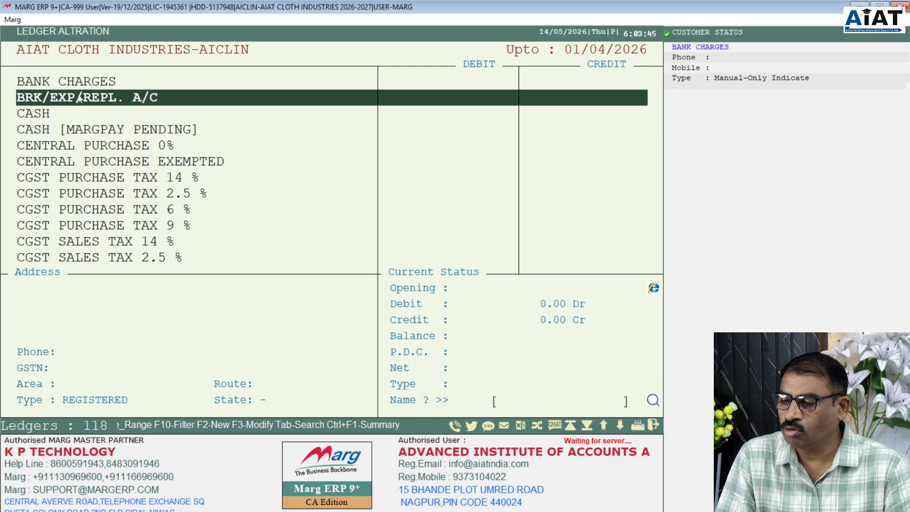
left_click(95, 86)
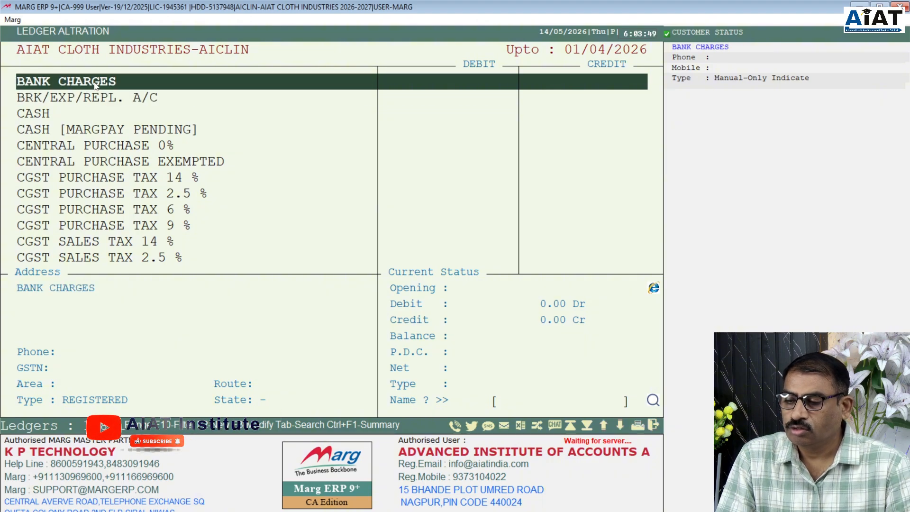
key("Return")
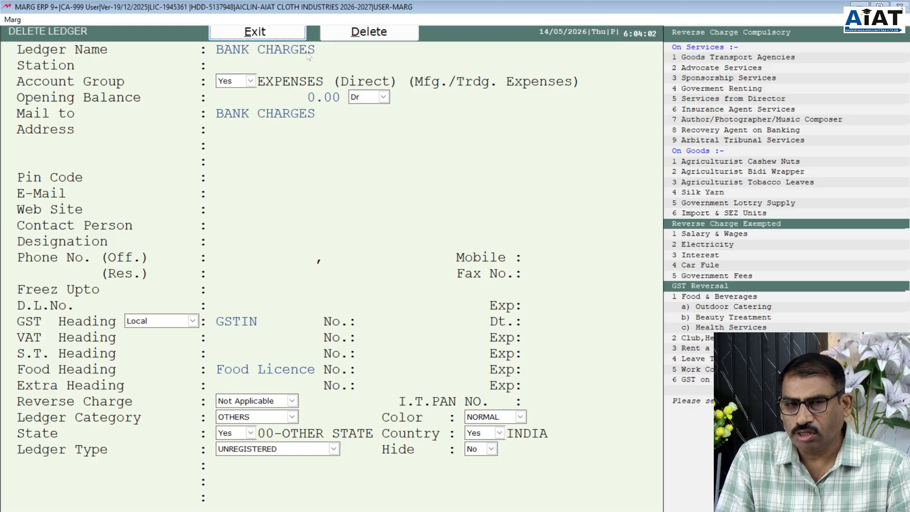
key("Escape")
key("Escape")
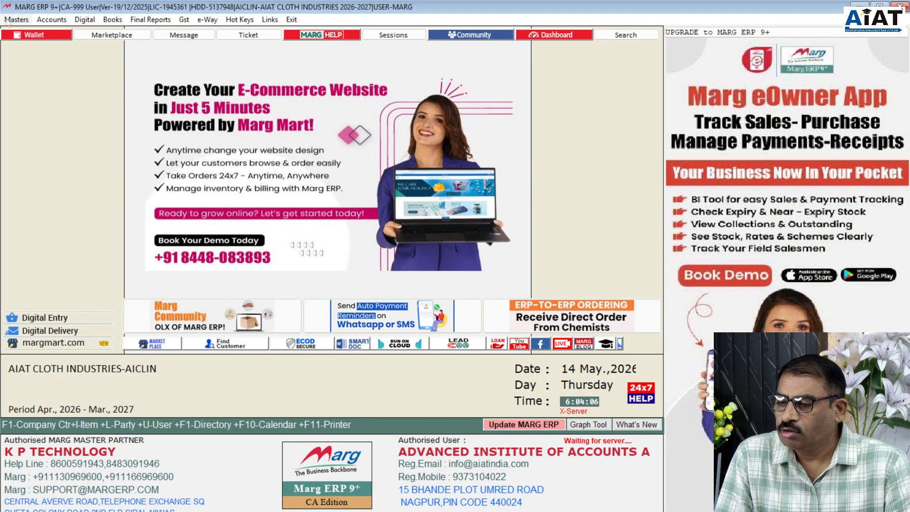
- Open the Sales Type list through Masters > Ledger Master > Sale > Modify Sale
left_click(6, 21)
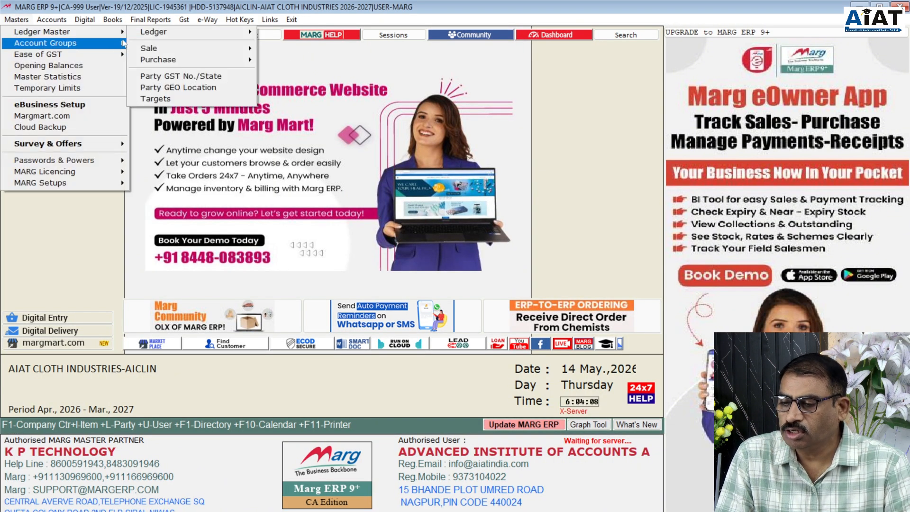
mouse_move(190, 57)
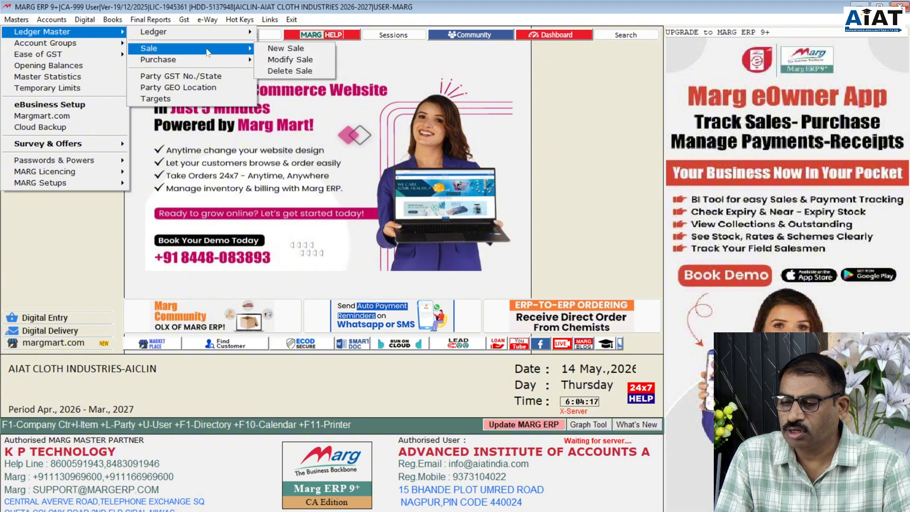
left_click(276, 60)
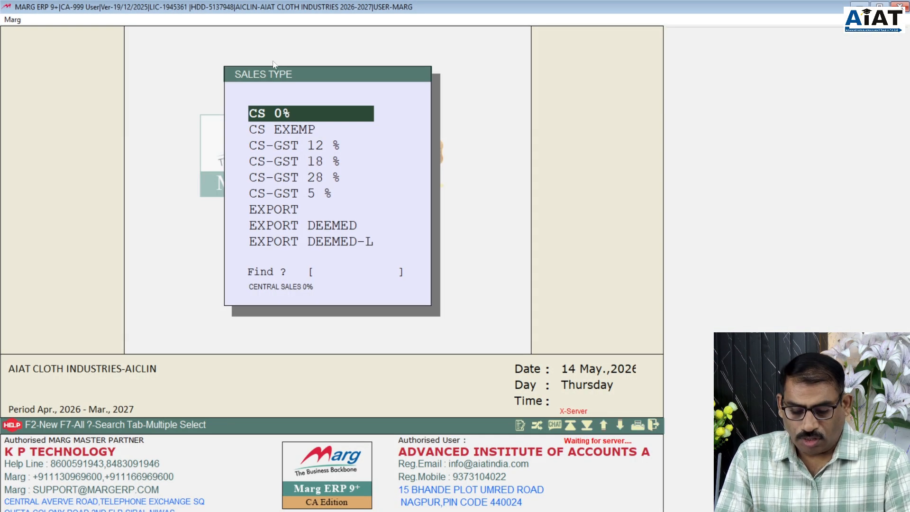
- Check CS 0%, then open LS-GST 18 % with SGST and CGST at 9.00
key("Return")
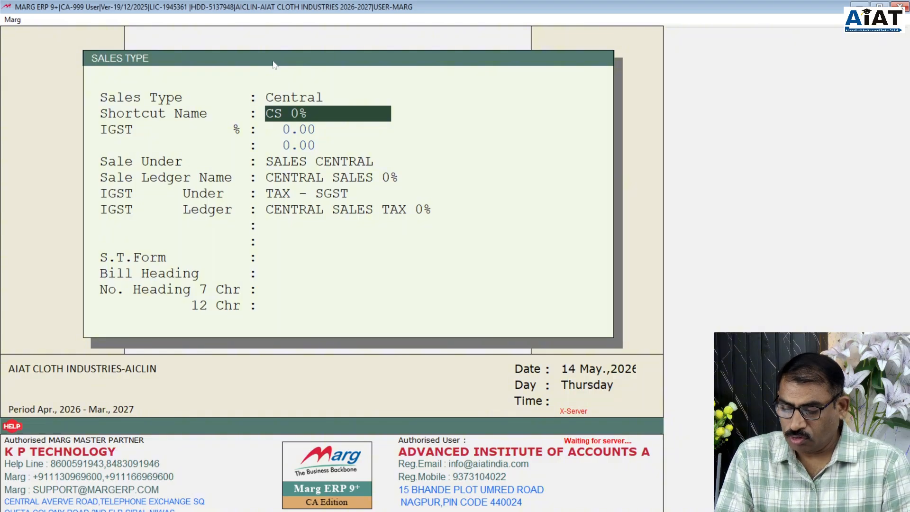
key("Escape")
key("Down")
key("Down")
key("Down")
key("Down")
key("Down")
key("Down")
key("Down")
key("Down")
key("Down")
key("Down")
key("Down")
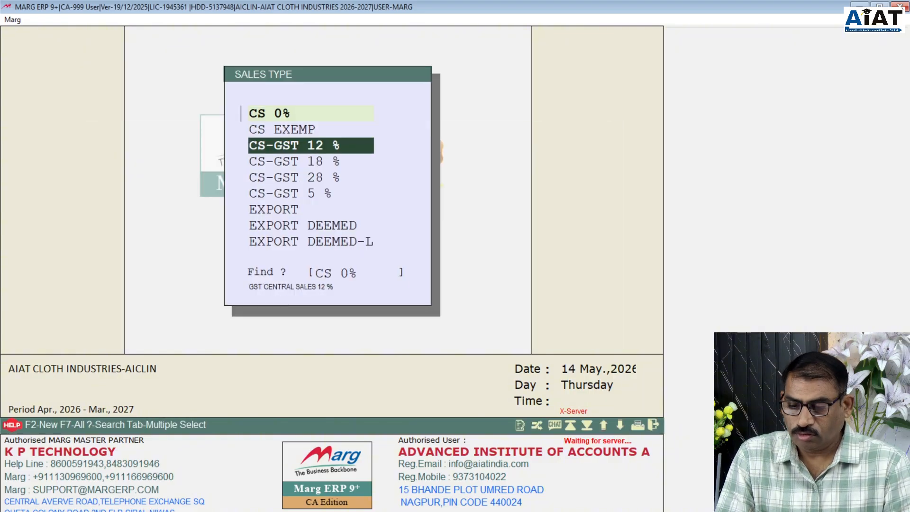
key("Down")
key("Down")
key("Down")
key("Down")
key("Down")
key("Down")
key("Down")
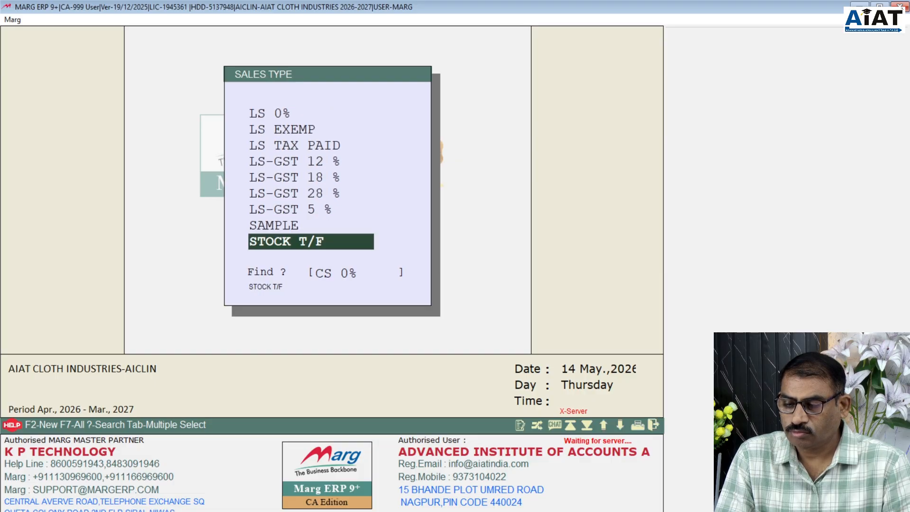
key("Up")
key("Up")
key("Up")
key("Up")
key("Up")
key("Up")
key("Up")
key("Up")
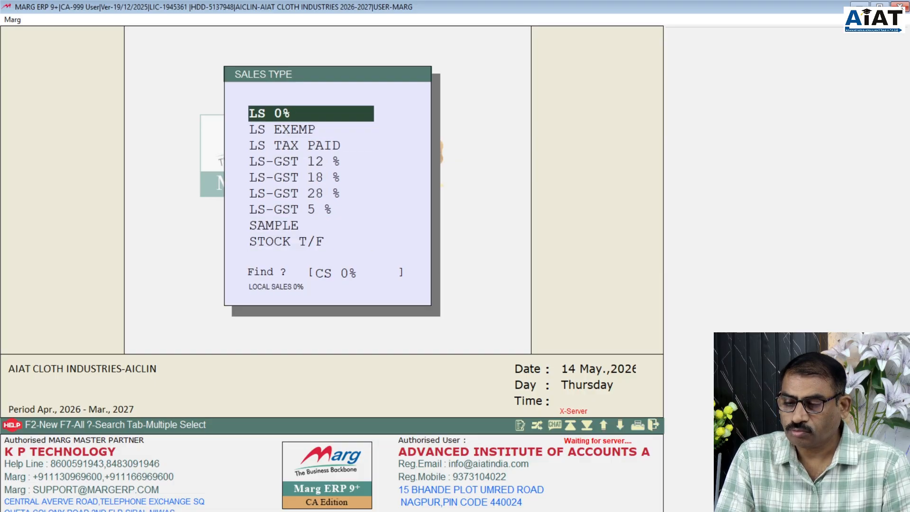
key("Down")
key("Down")
key("Down")
key("Down")
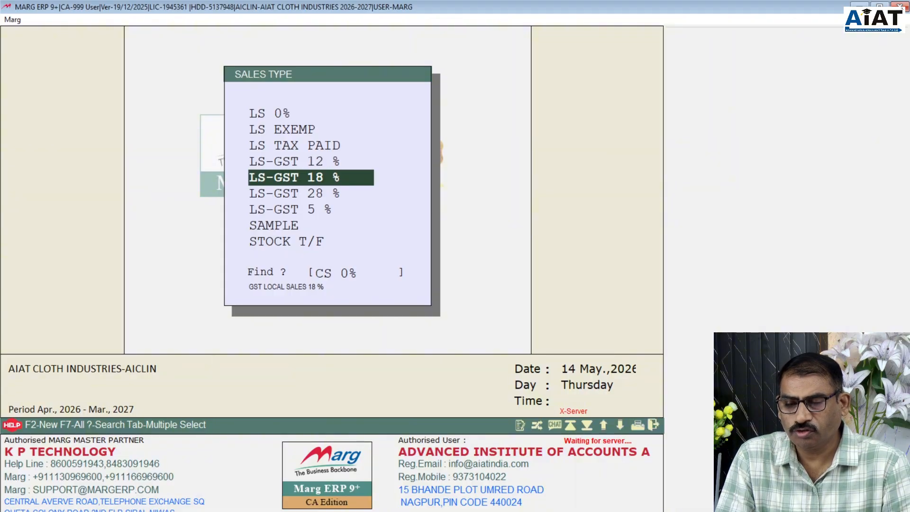
key("Return")
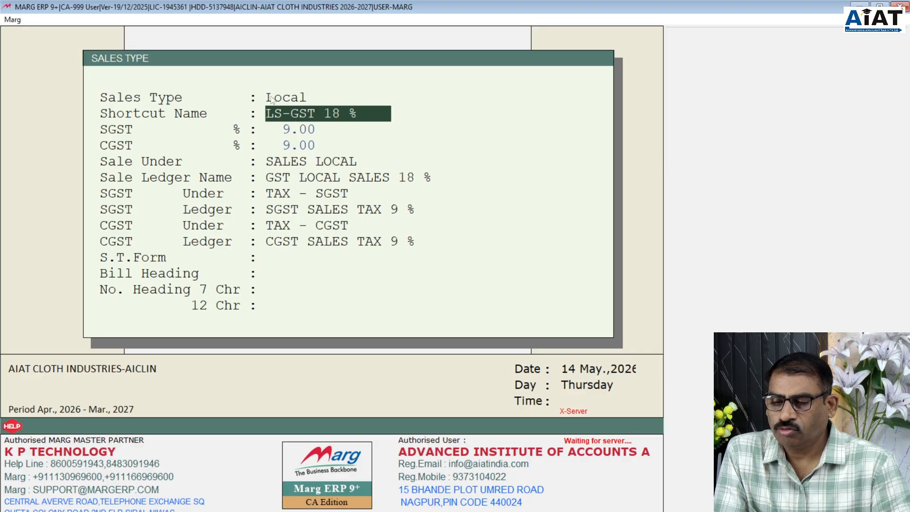
- Step through the LS-GST 18 % fields unchanged, keeping SALES LOCAL as the sales group
key("Return")
key("Return")
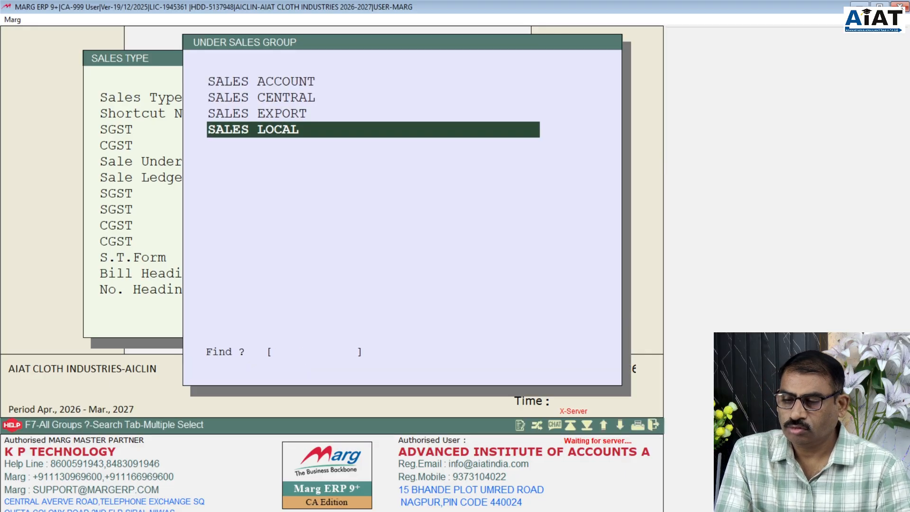
key("Return")
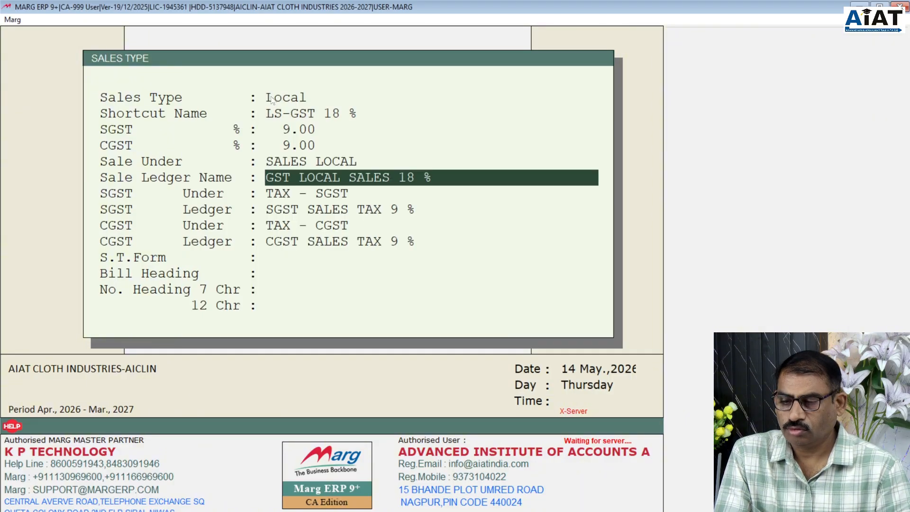
key("Return")
key("Return")
key("Return")
key("Return")
key("Return")
key("Return")
key("Return")
key("Return")
key("Return")
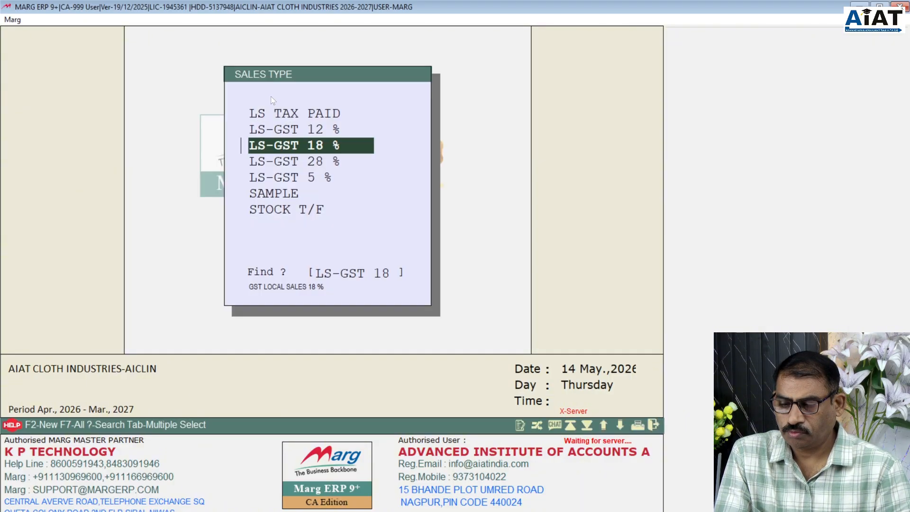
key("Return")
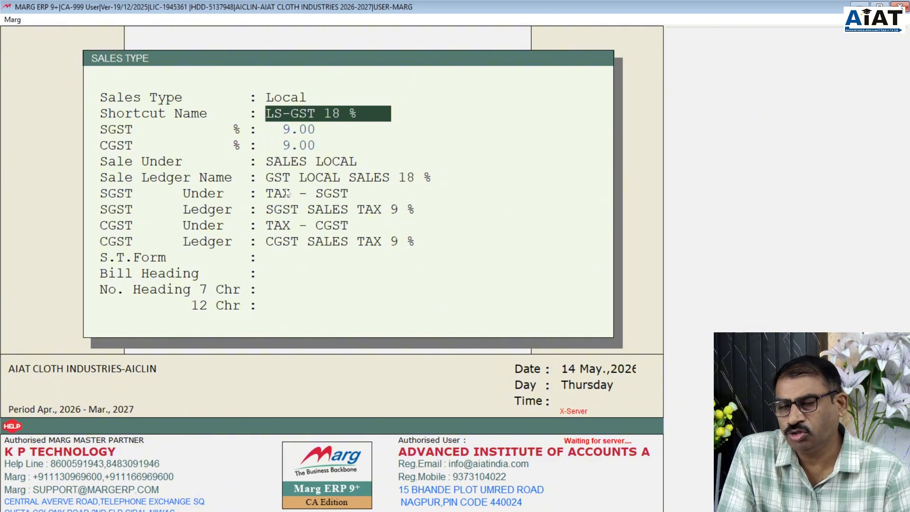
key("Return")
key("Return")
key("Return")
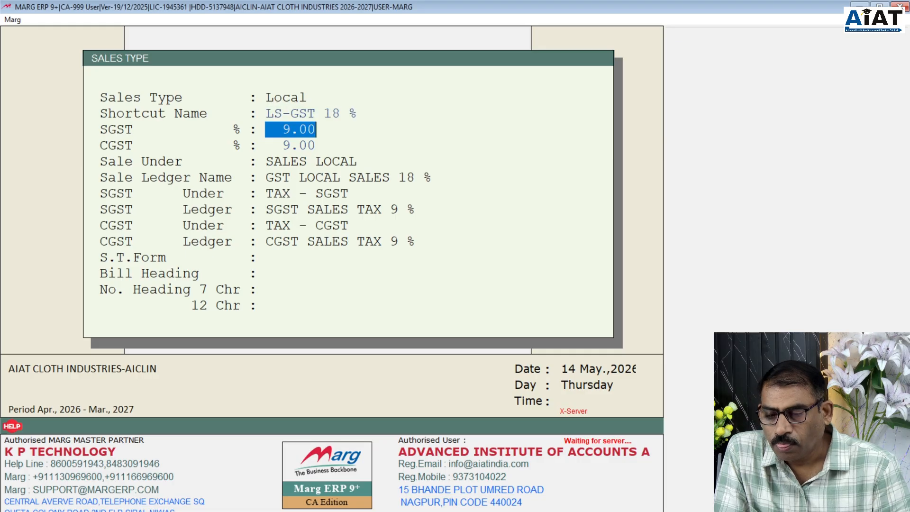
key("Return")
key("Return")
key("Return")
key("Return")
key("Return")
key("Return")
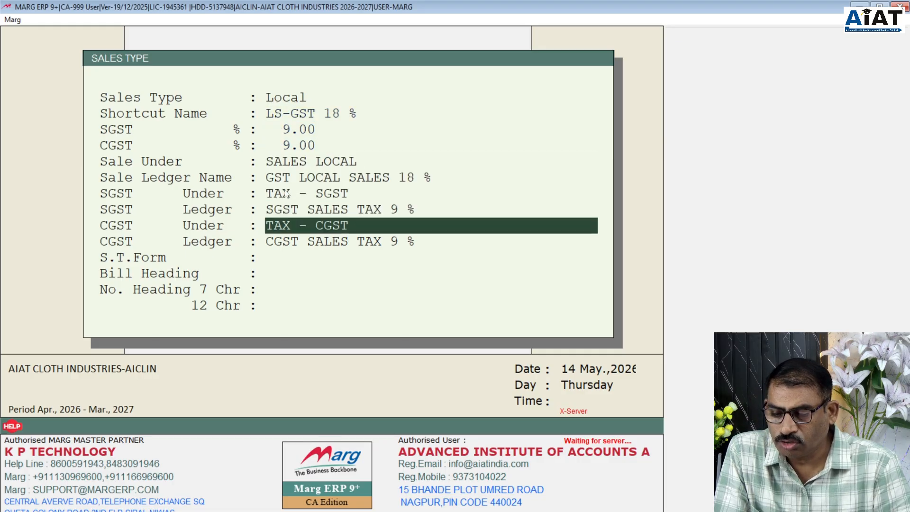
key("Return")
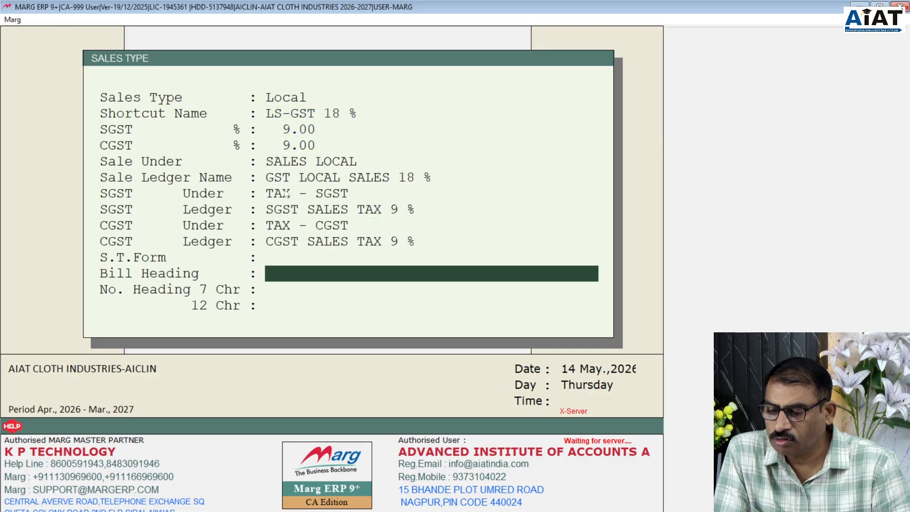
key("Return")
key("Return")
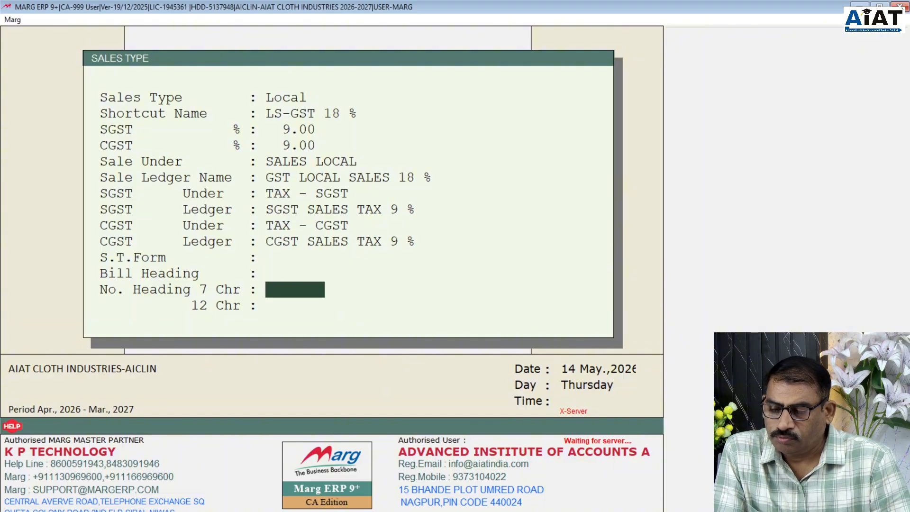
key("Return")
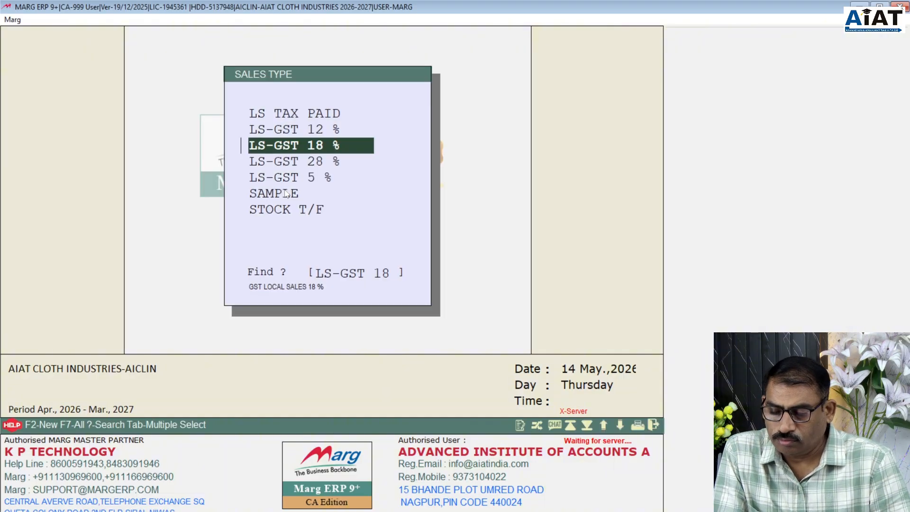
- Open LS-GST 28 % from the Sales Type list, showing SGST and CGST 14.00
key("Up")
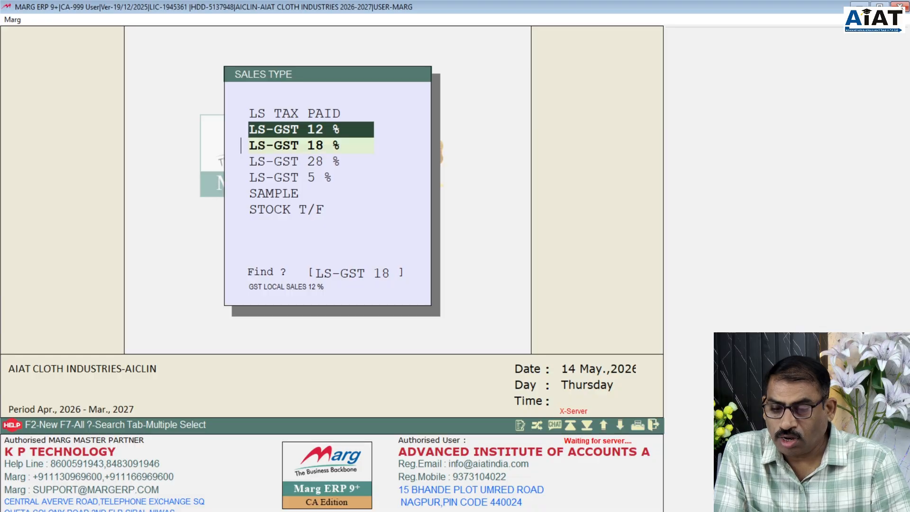
key("Down")
key("Down")
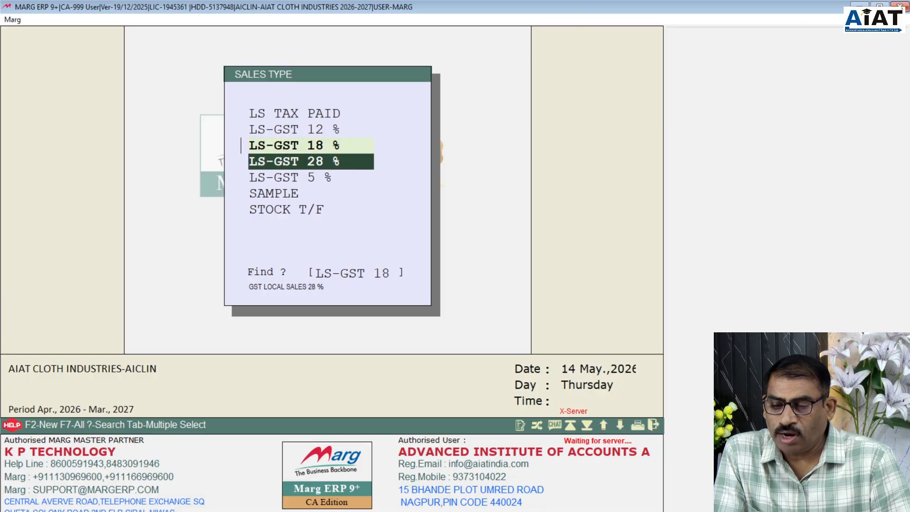
key("Up")
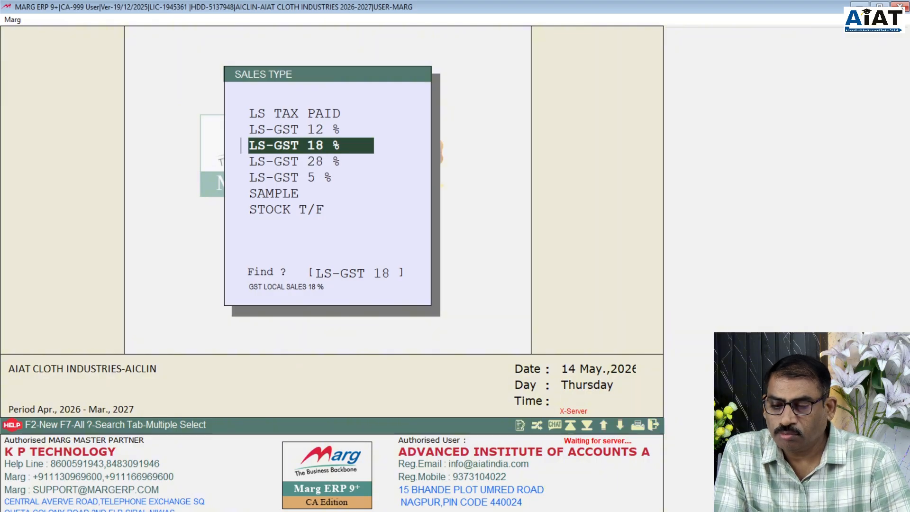
key("Down")
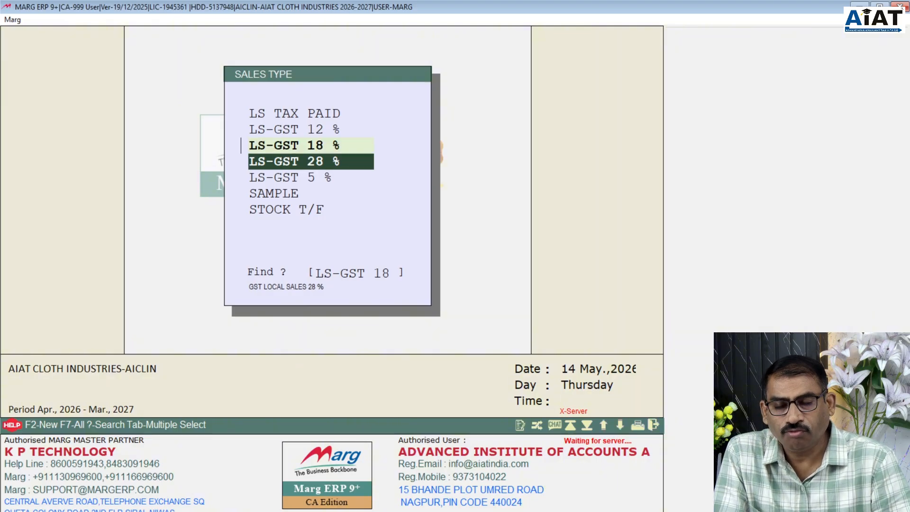
key("Return")
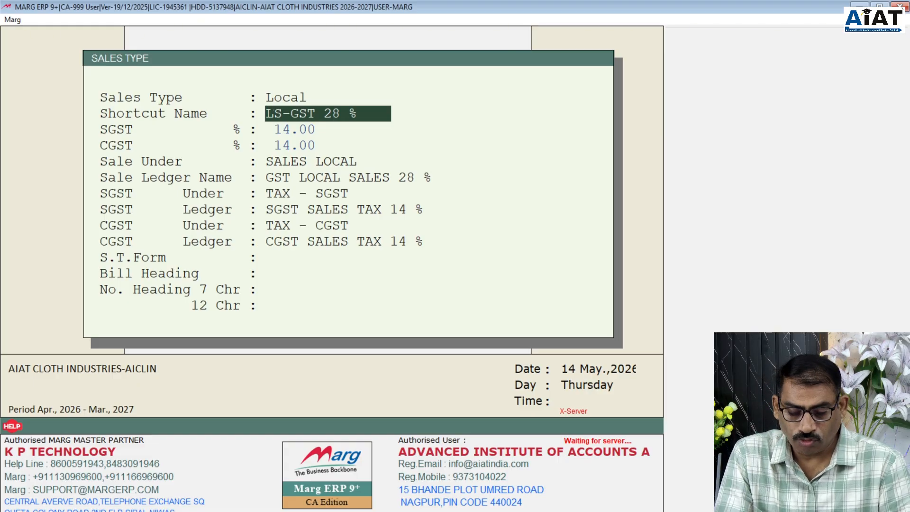
- Rename the sales type to LS-GST 40 % with SGST and CGST rates of 20.00
left_click_drag(331, 113, 326, 114)
left_click(333, 114)
type("40")
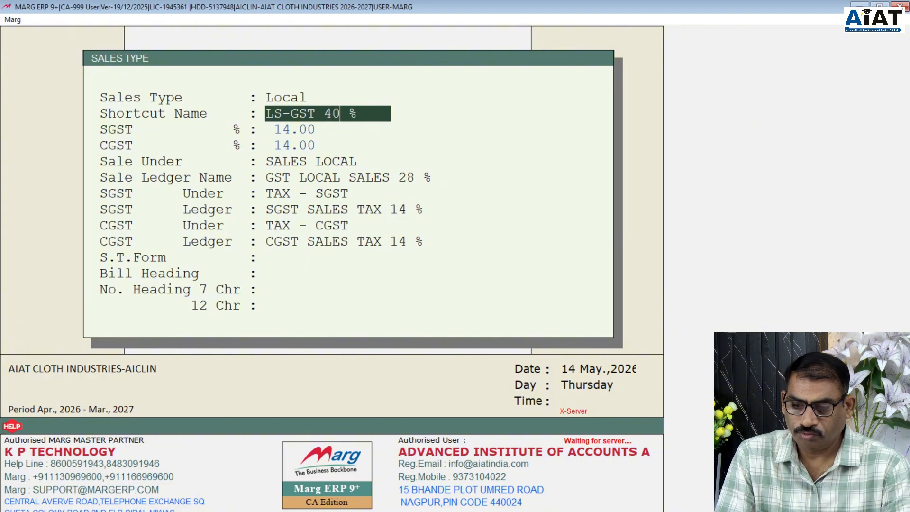
key("Return")
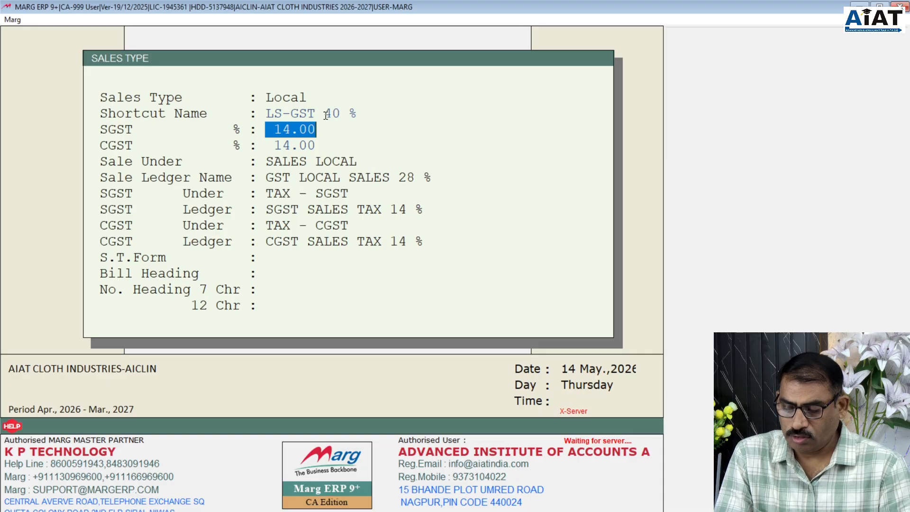
type("20 .")
key("Return")
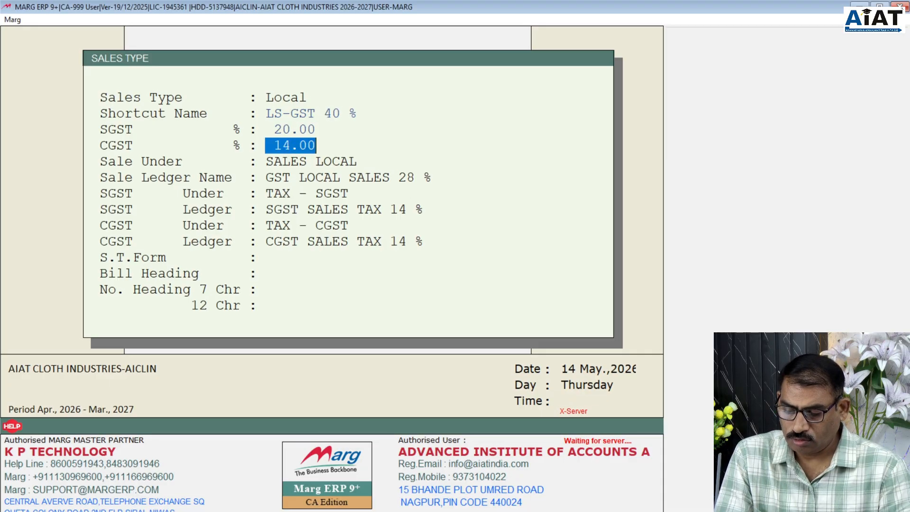
type("20 .")
key("Return")
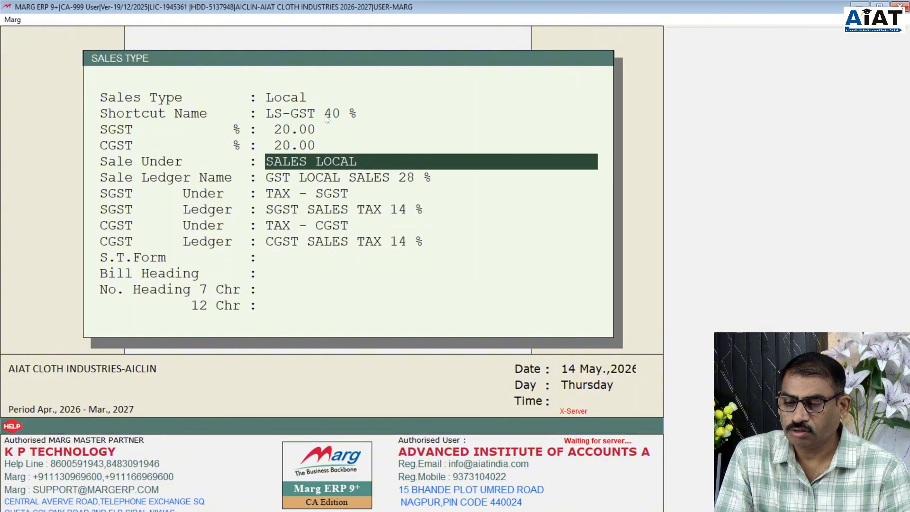
key("Return")
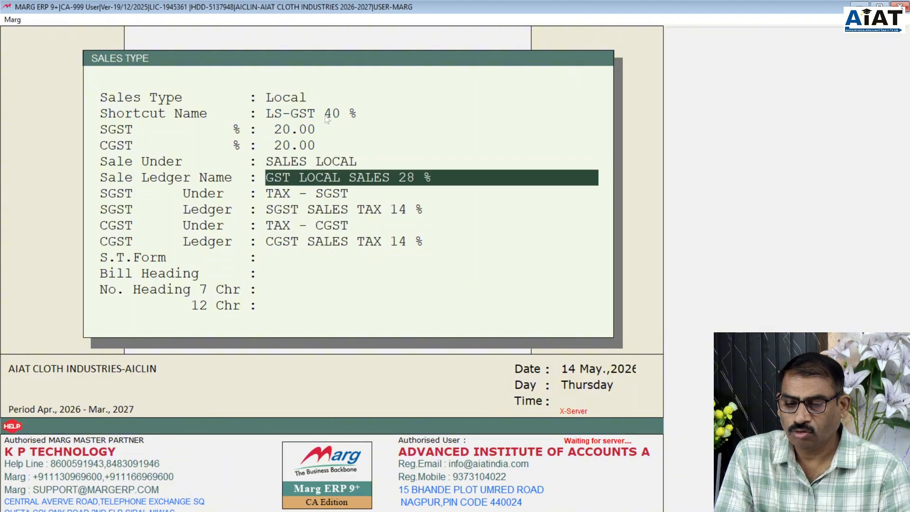
- Set ledgers GST LOCAL SALES 40 %, SGST and CGST SALES TAX 20 %, then save
double_click(398, 184)
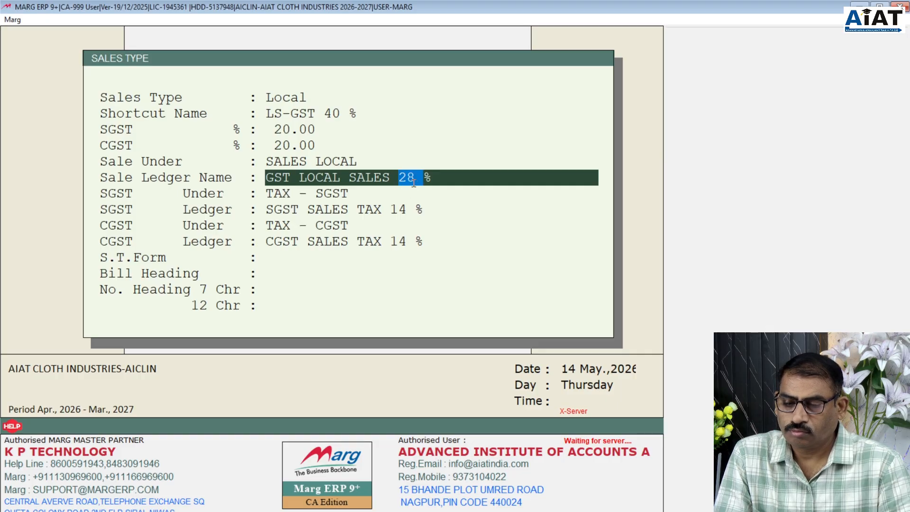
left_click(413, 179)
double_click(414, 179)
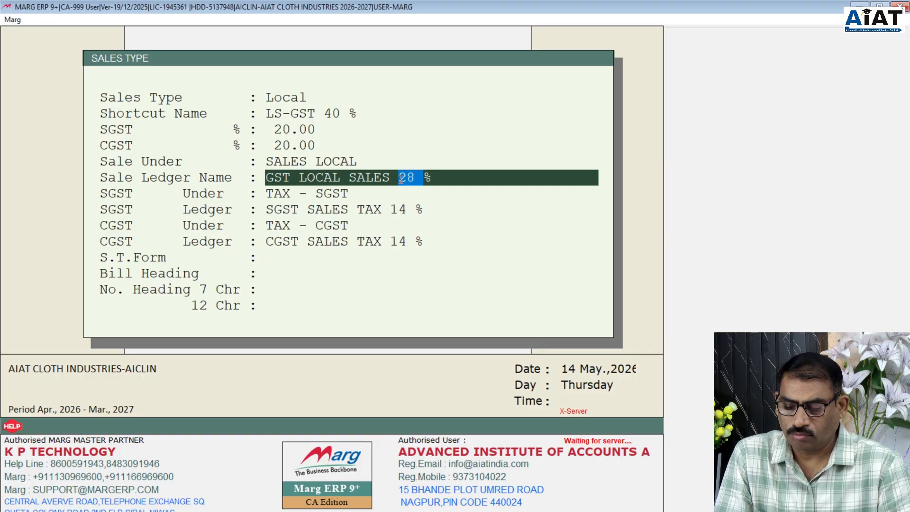
type("40")
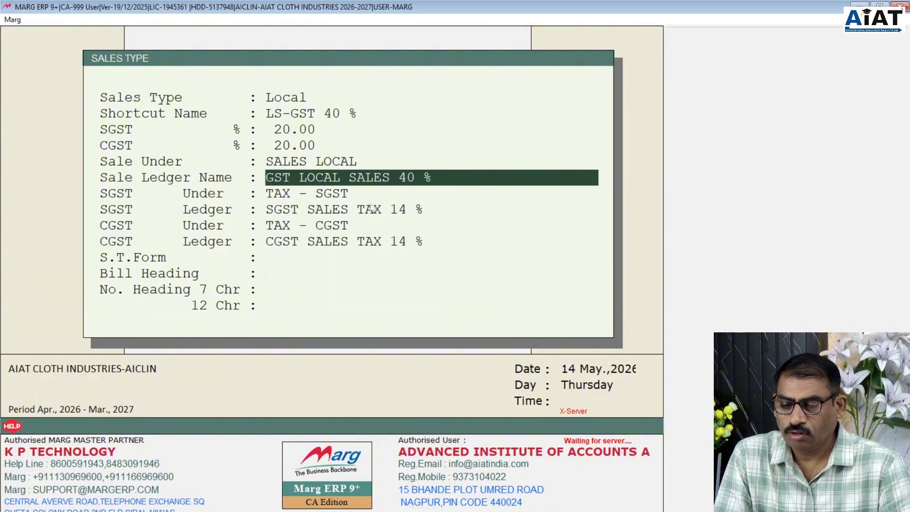
key("Return")
key("Return")
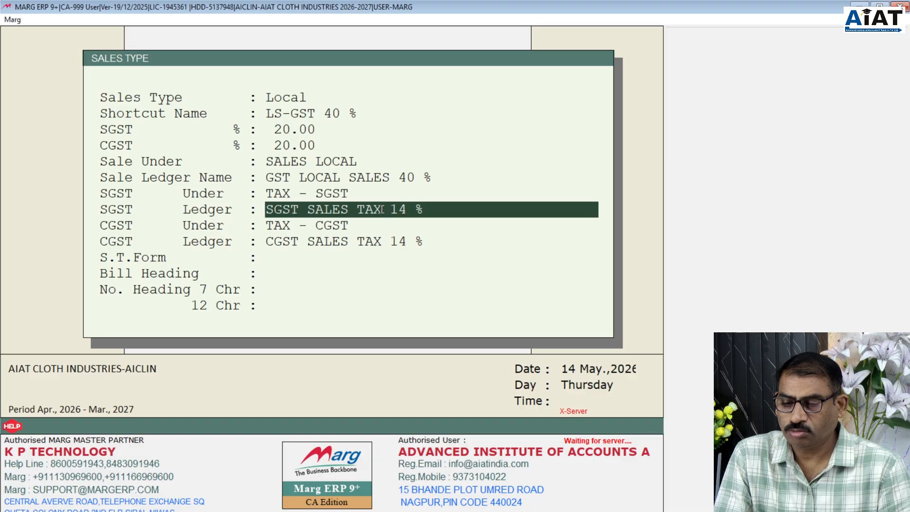
left_click_drag(407, 209, 391, 208)
type("20")
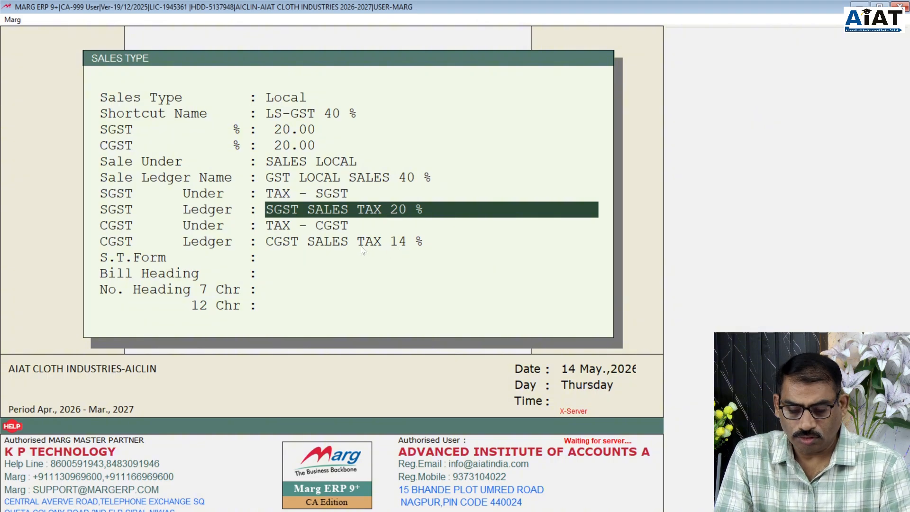
key("Return")
key("Return")
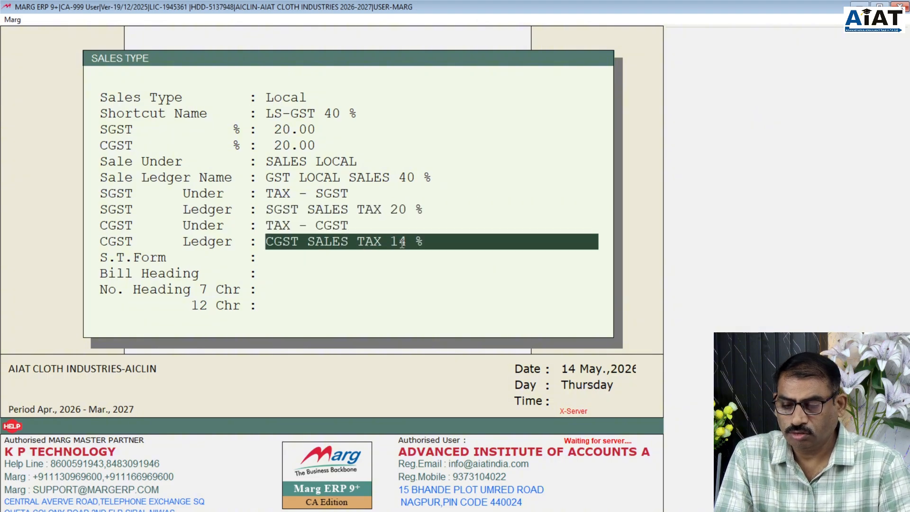
left_click_drag(406, 244, 392, 244)
type("20")
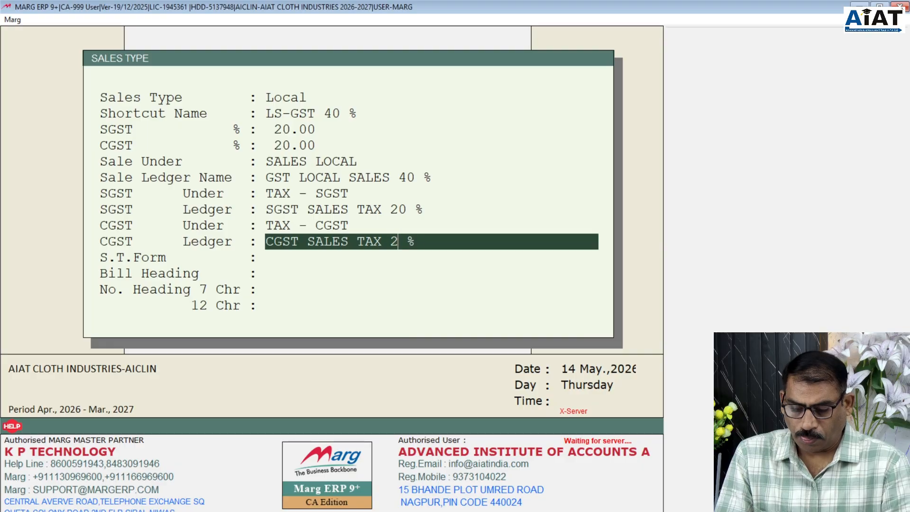
key("Return")
key("Return")
key("Return")
key("Return")
key("Return")
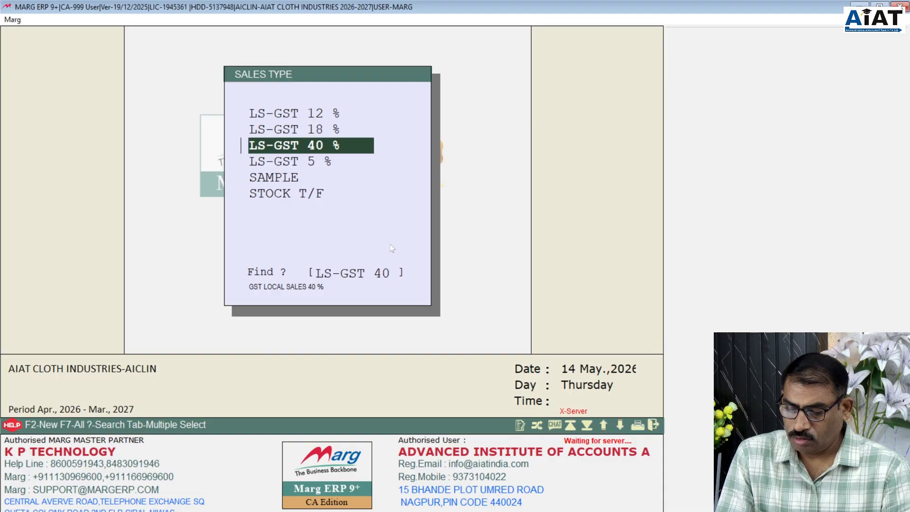
key("Escape")
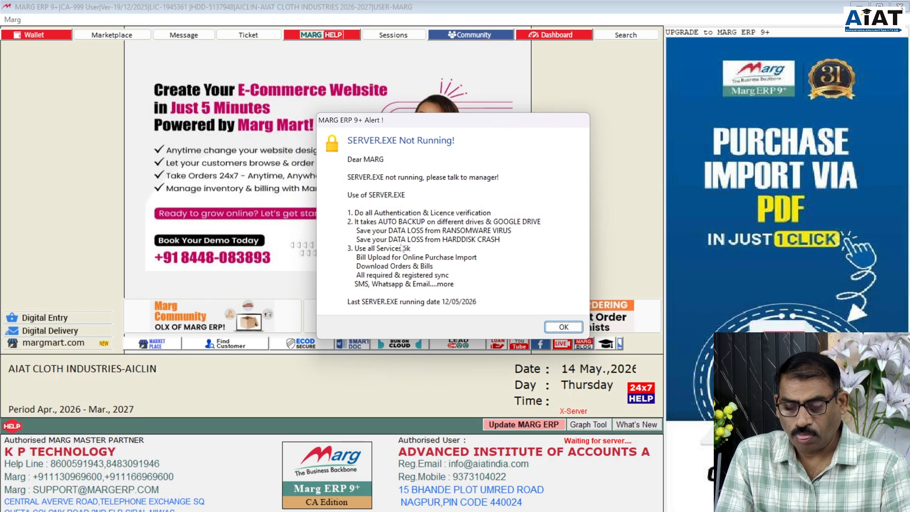
- Dismiss the SERVER.EXE alert and open CP-GST 28 % in Modify Purchase
left_click(573, 329)
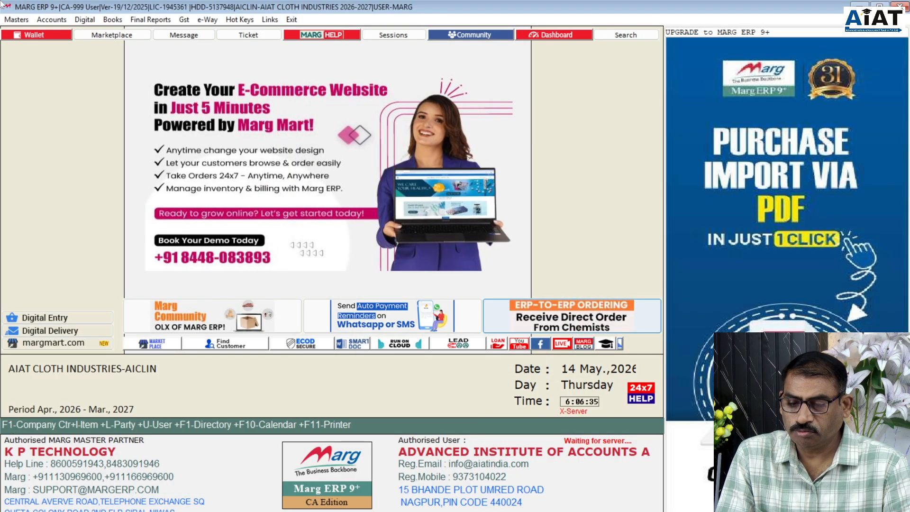
left_click(27, 21)
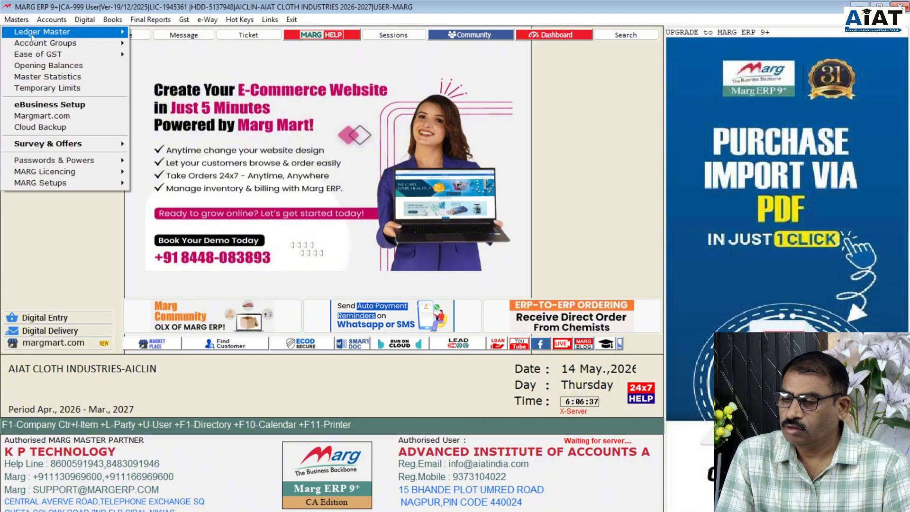
mouse_move(33, 37)
mouse_move(158, 63)
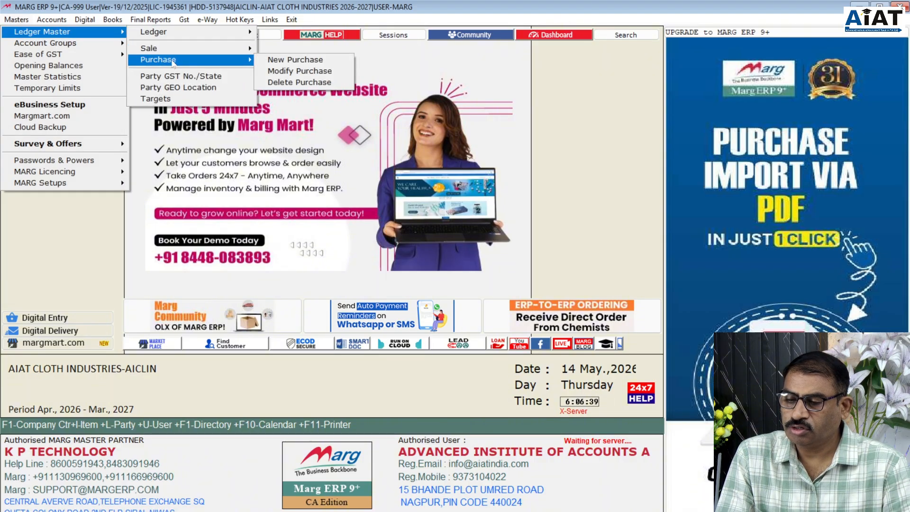
left_click(287, 72)
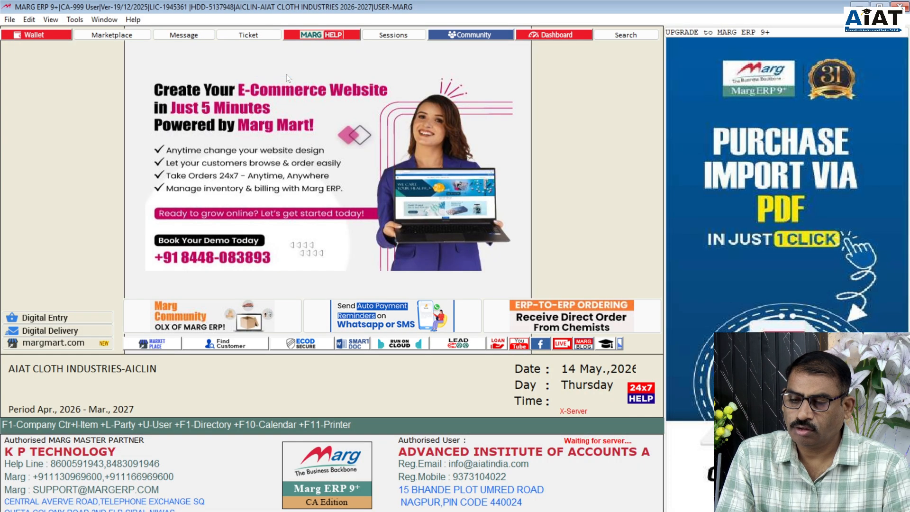
key("Down")
key("Down")
key("Down")
key("Down")
key("Down")
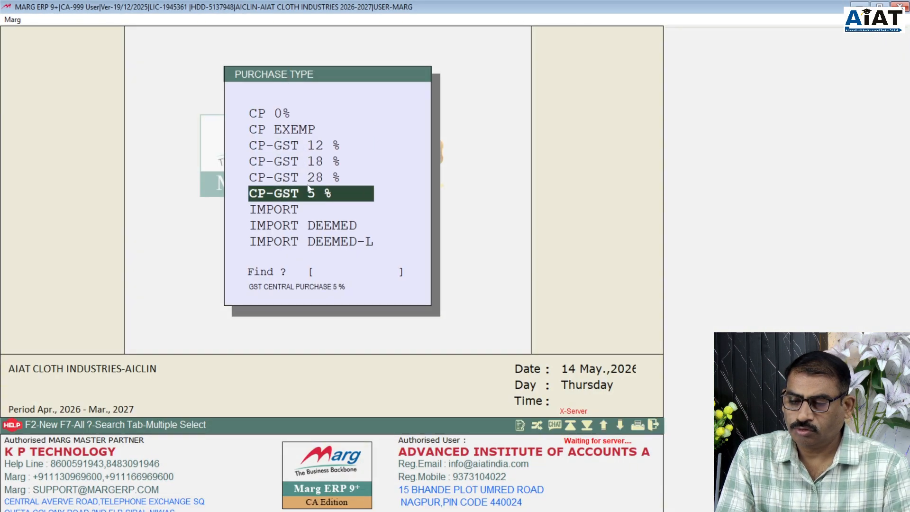
key("Up")
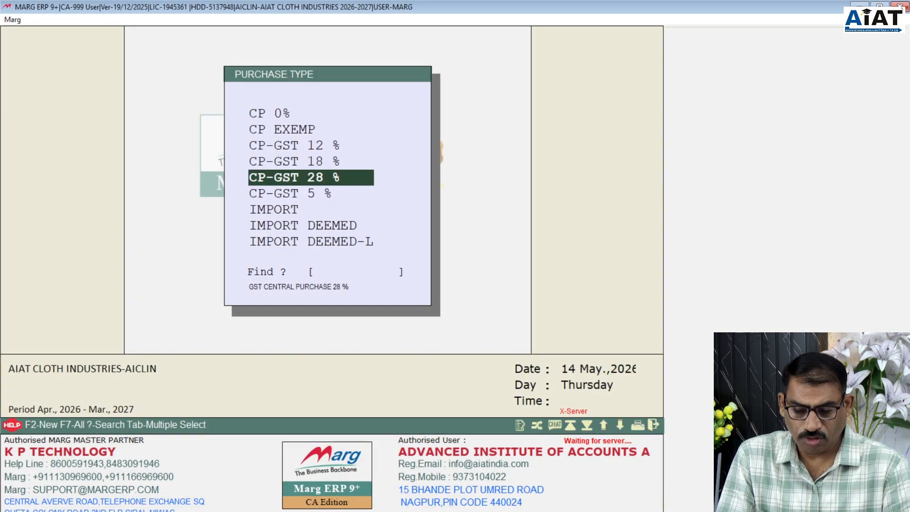
key("Return")
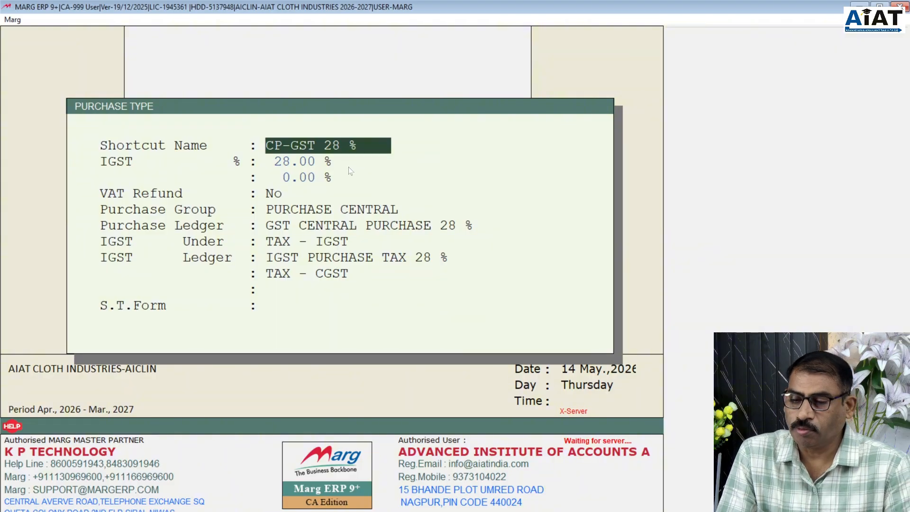
- Rename it to CP-GST 40 % with an IGST rate of 40.00
left_click_drag(339, 145, 323, 145)
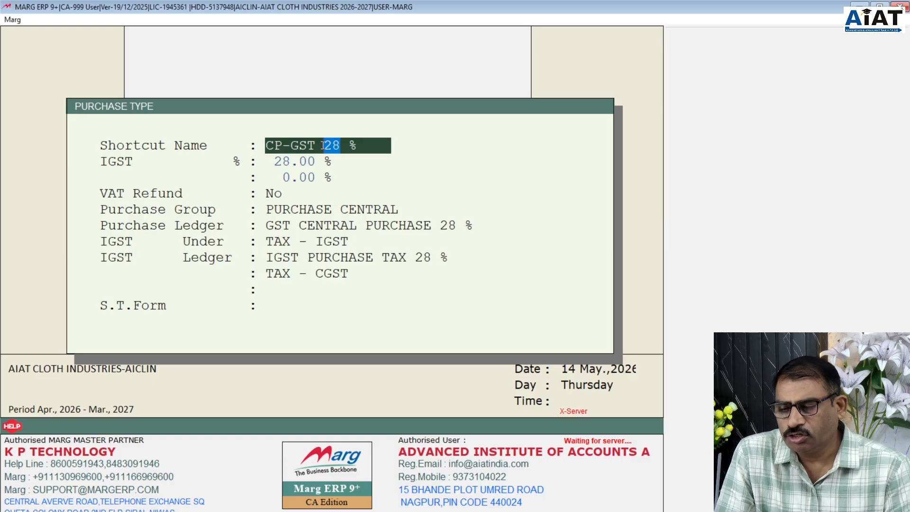
type("40")
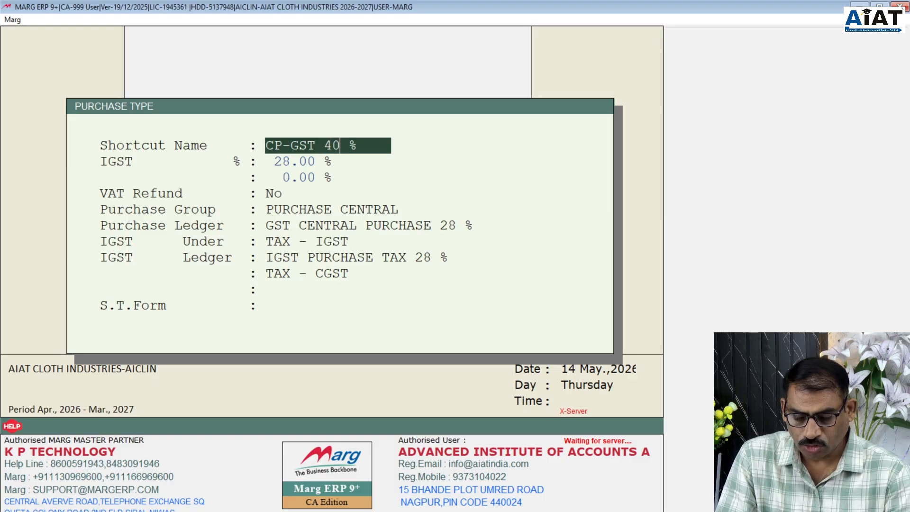
key("Return")
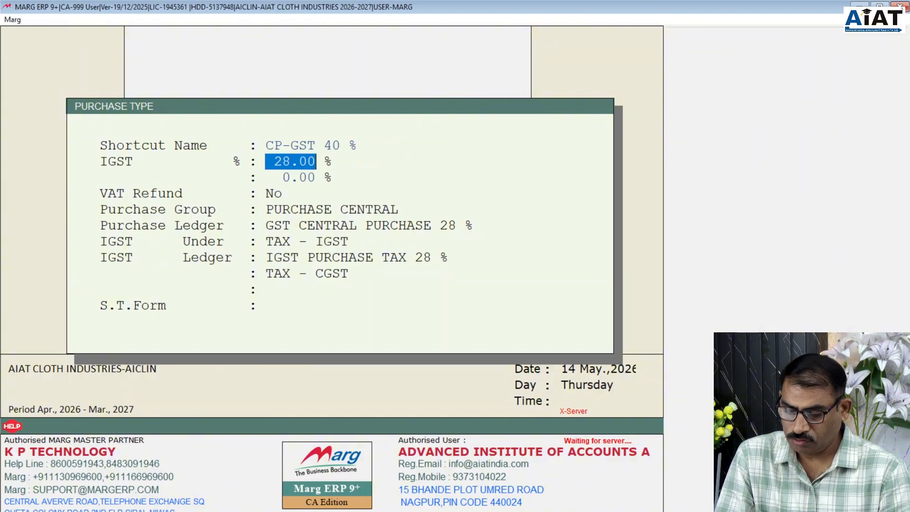
type("49 .")
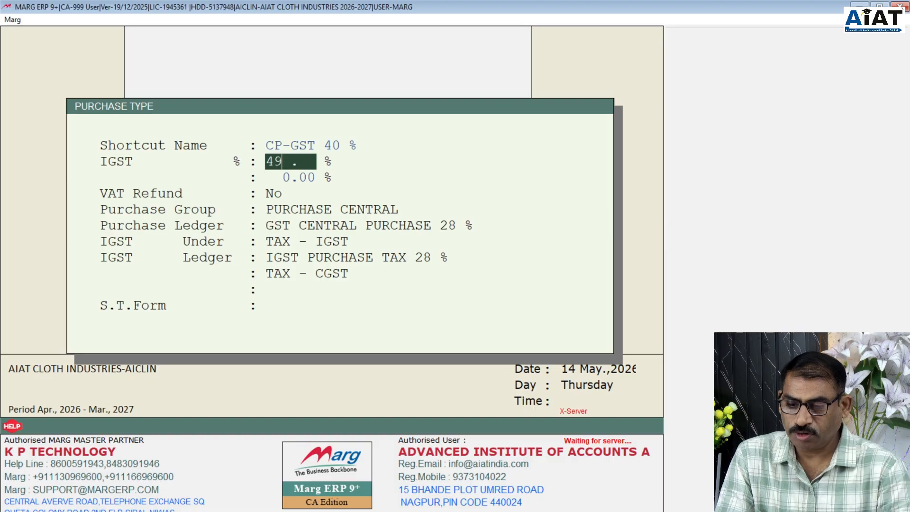
key("BackSpace")
type("0")
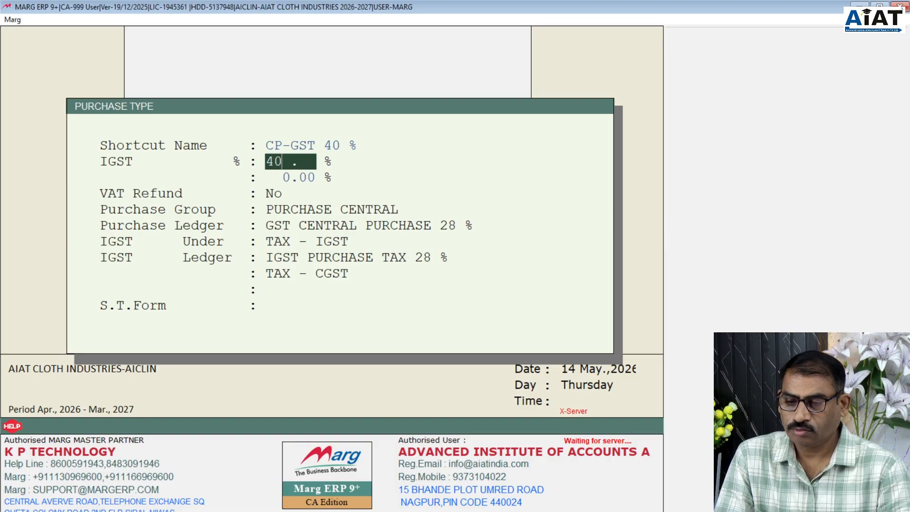
key("Return")
key("Return")
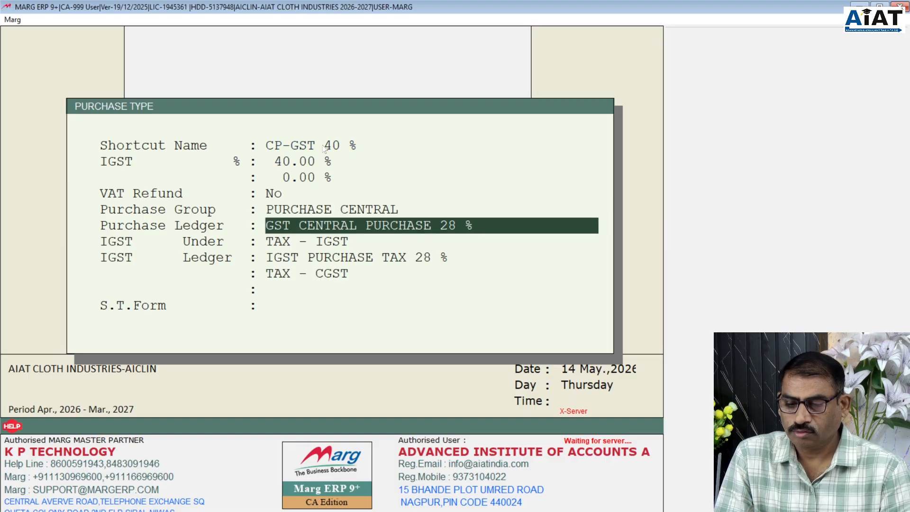
- Set ledgers GST CENTRAL PURCHASE 40 % and IGST PURCHASE TAX 40 %, then save
left_click(452, 226)
key("BackSpace")
key("BackSpace")
type("40")
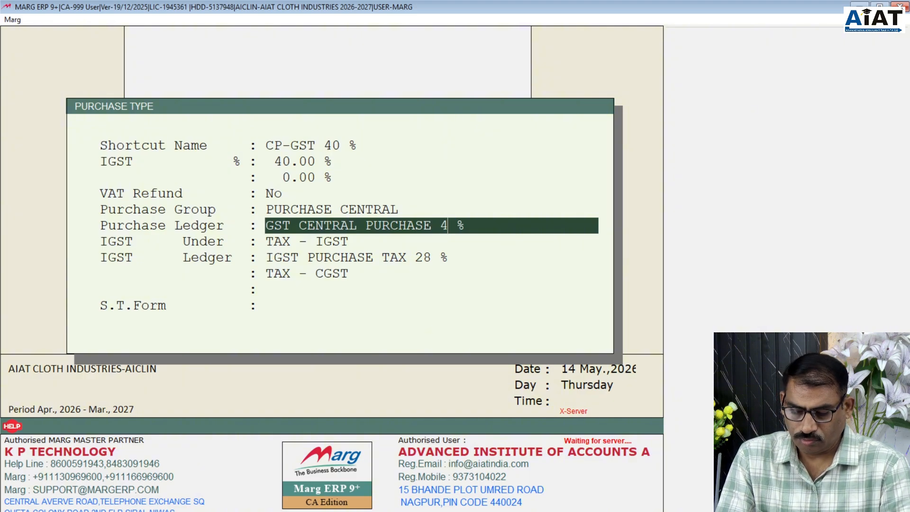
key("Return")
key("Return")
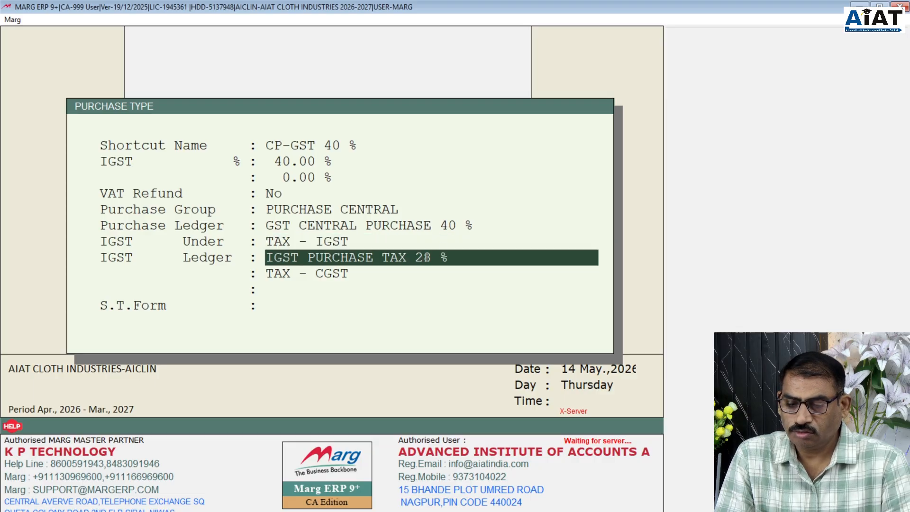
left_click_drag(431, 257, 414, 256)
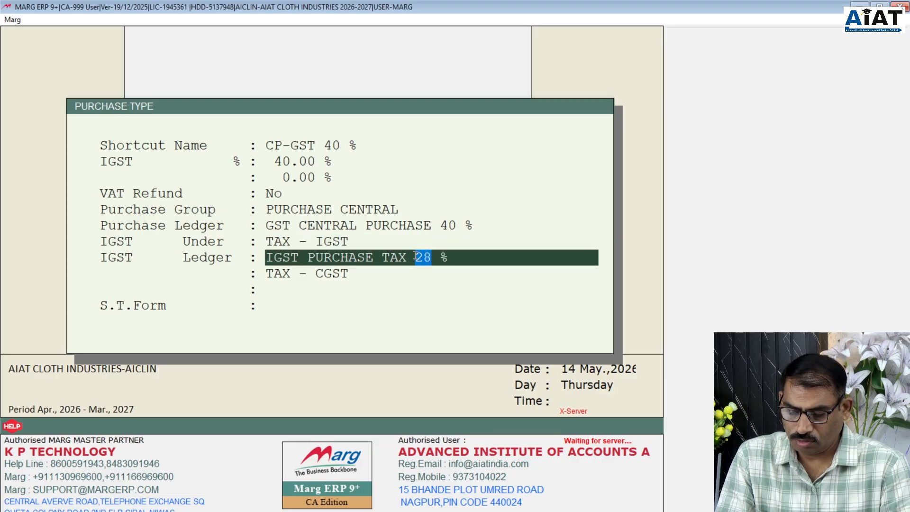
type("40")
key("Return")
key("Return")
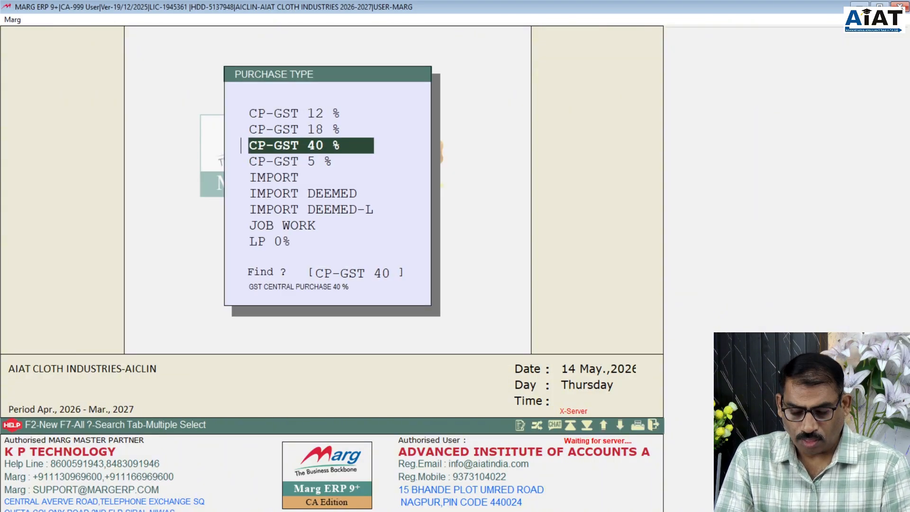
- Open the LP-GST 28 % purchase type for editing
key("Up")
key("Up")
key("Up")
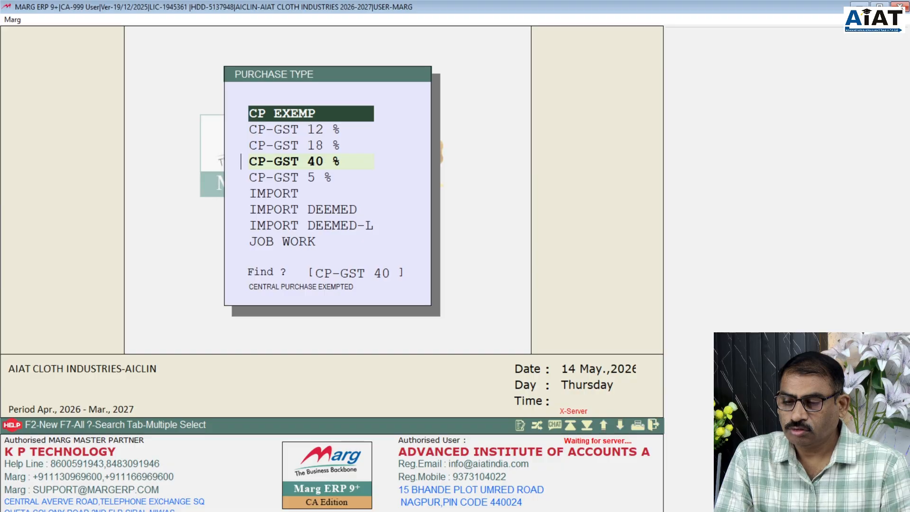
key("Down")
key("Down")
key("Down")
key("Down")
key("Down")
key("Down")
key("Down")
key("Down")
key("Down")
key("Down")
key("Down")
key("Down")
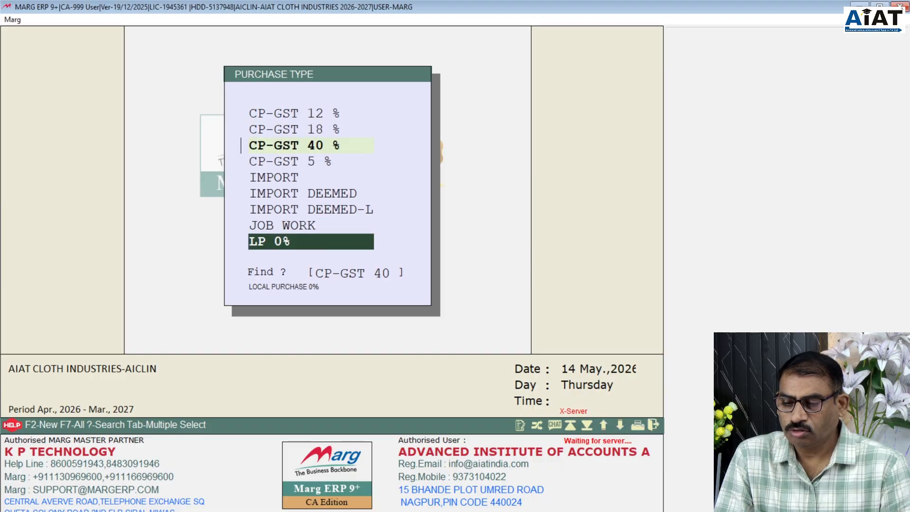
key("Down")
key("Down")
key("Down")
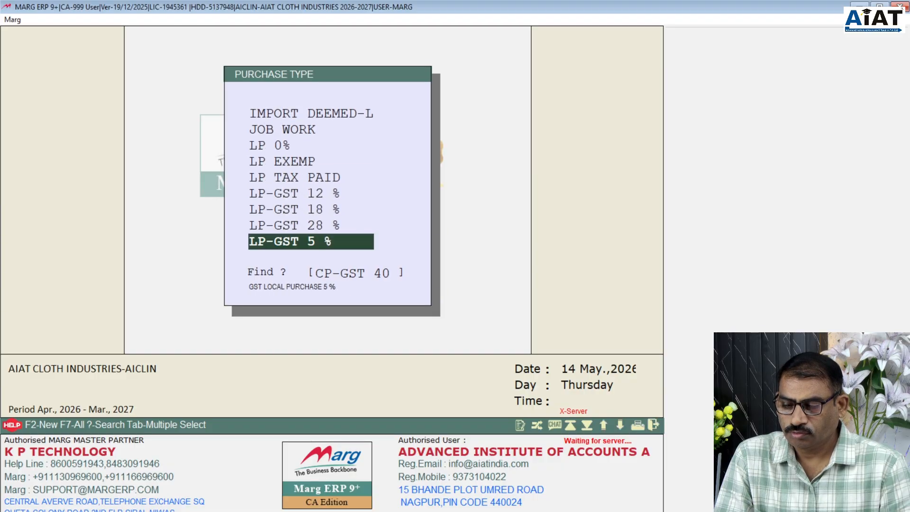
key("Up")
key("Return")
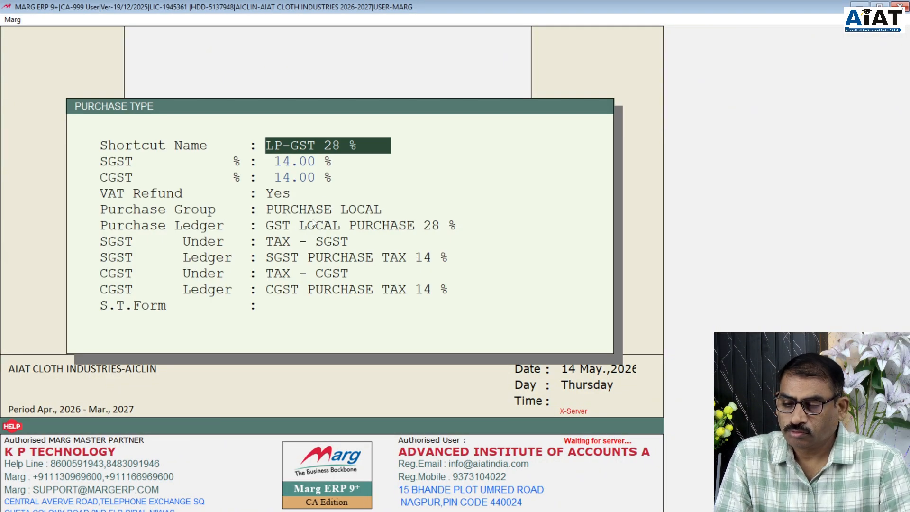
- Rename it to LP-GST 40 % with SGST and CGST rates of 20
left_click(333, 143)
left_click_drag(333, 142, 325, 142)
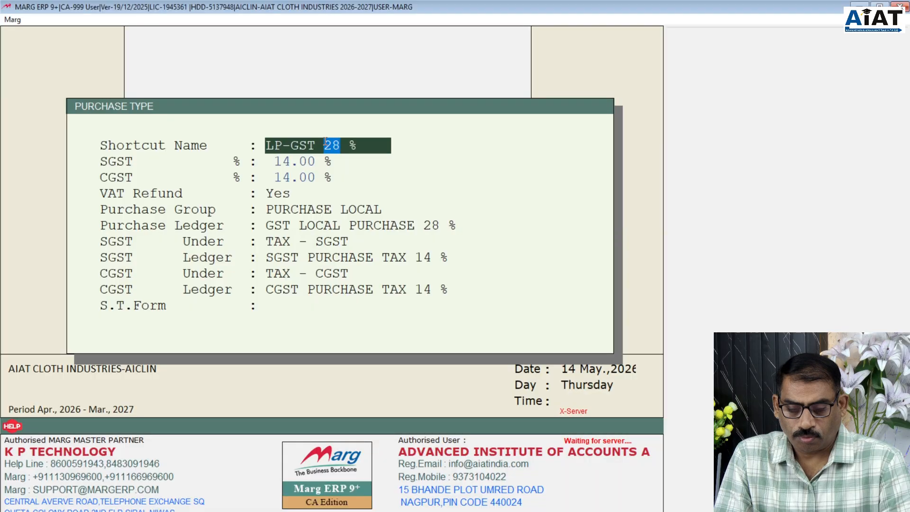
type("40")
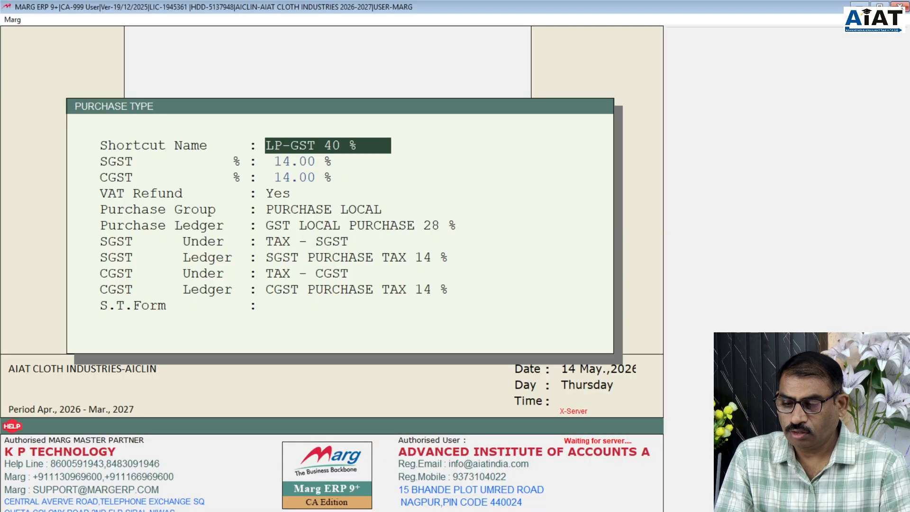
key("Return")
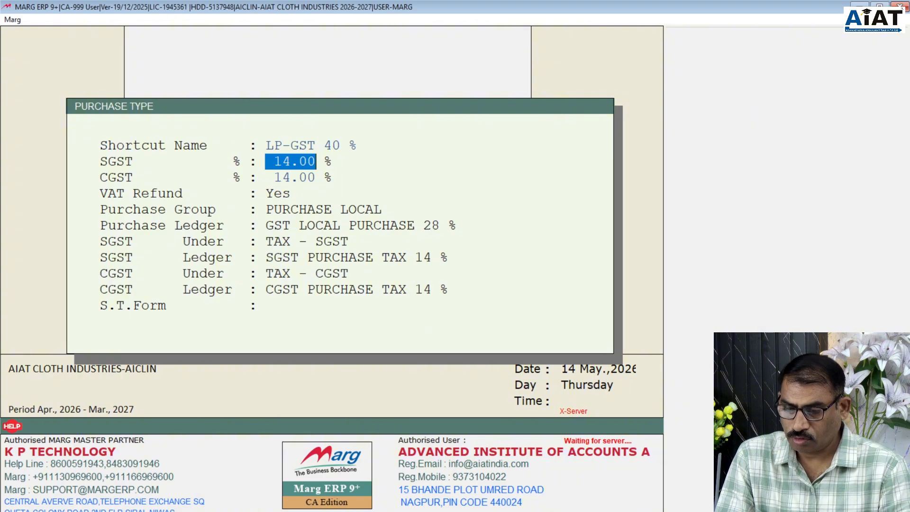
type("20 .")
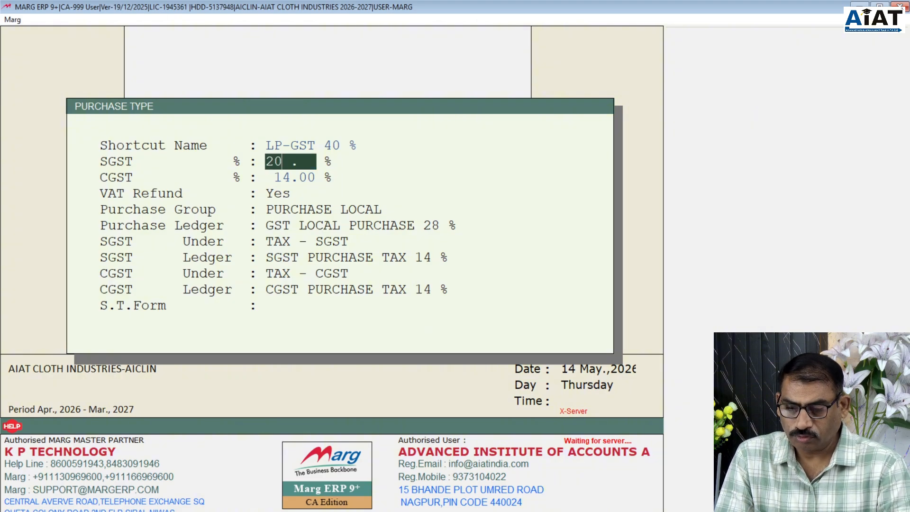
key("Return")
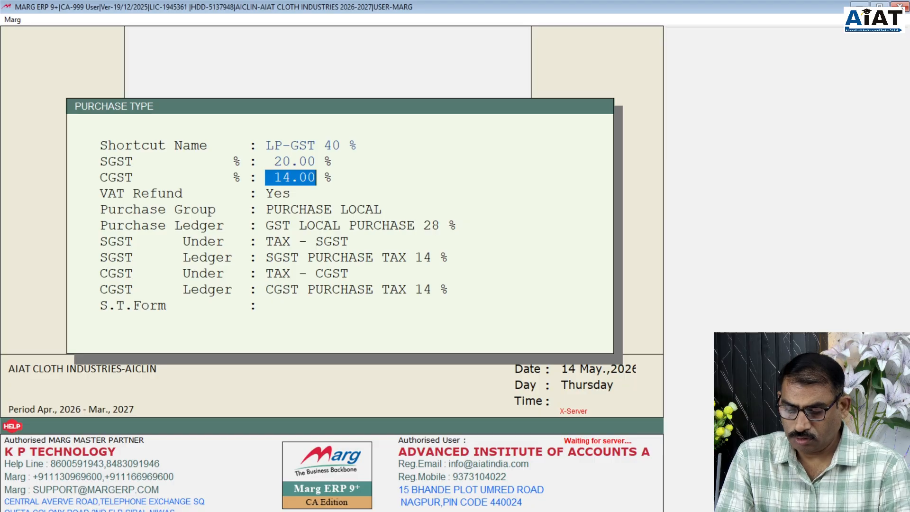
type("20 .")
key("Return")
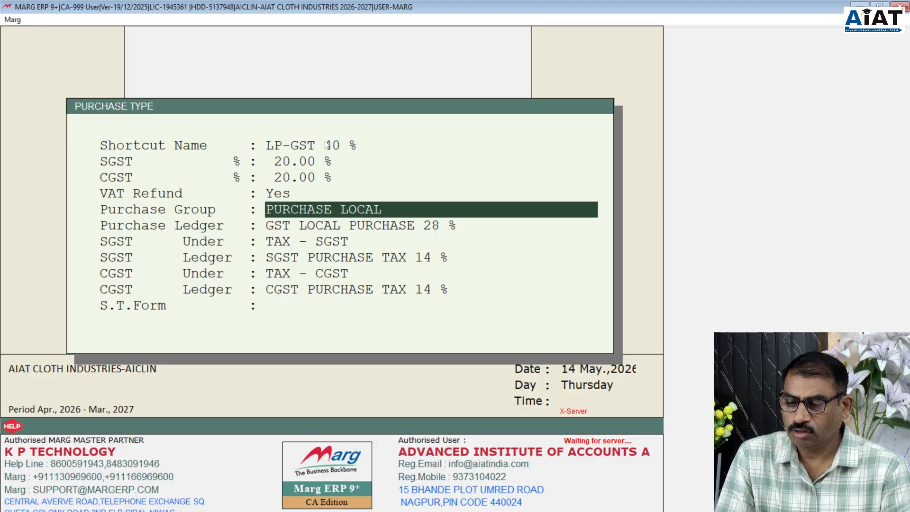
key("Return")
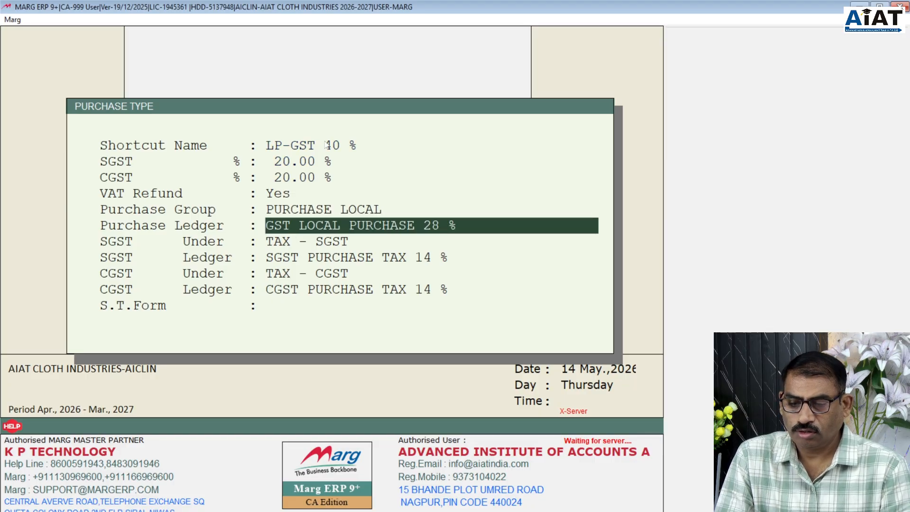
- Switch to the 40 % purchase ledger and 20 % SGST/CGST ledgers, save, and close the list
double_click(434, 225)
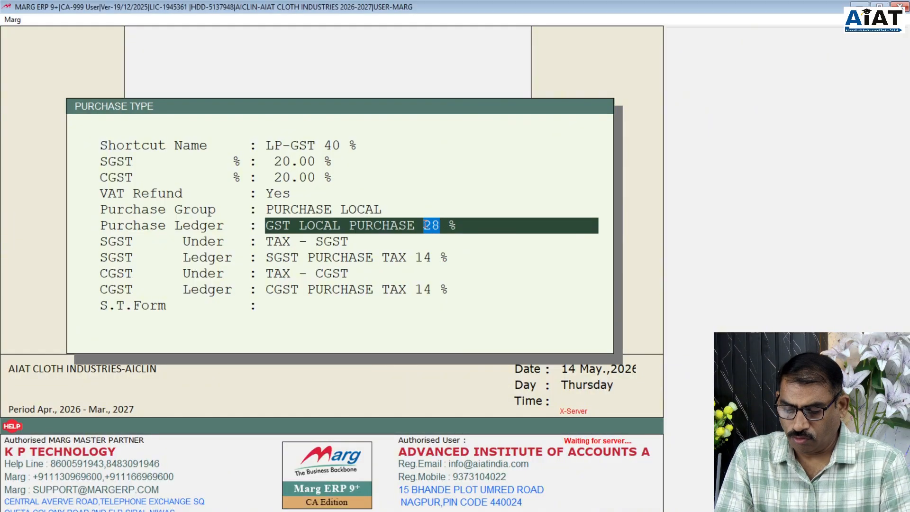
type("40")
key("Return")
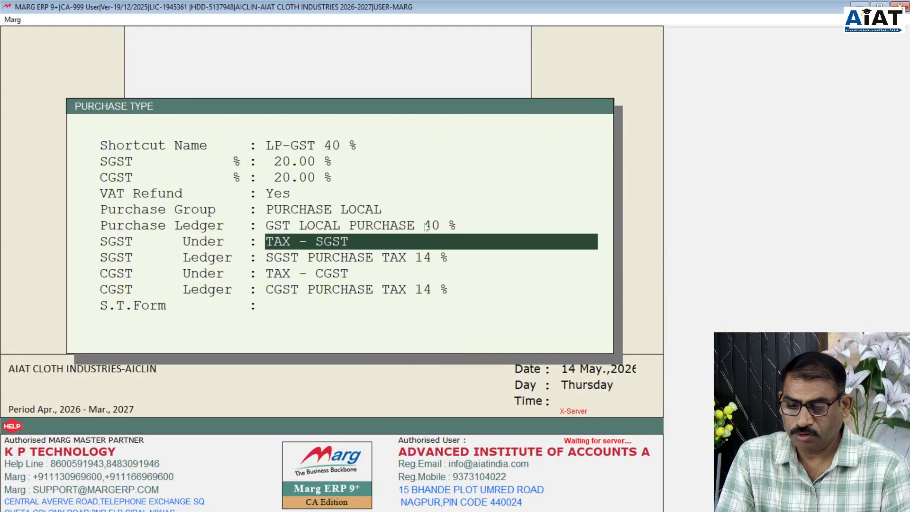
key("Return")
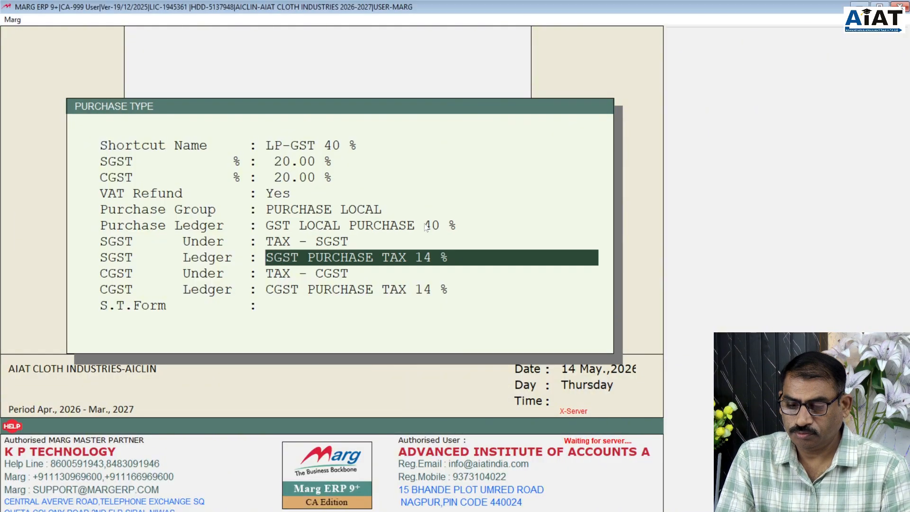
double_click(419, 257)
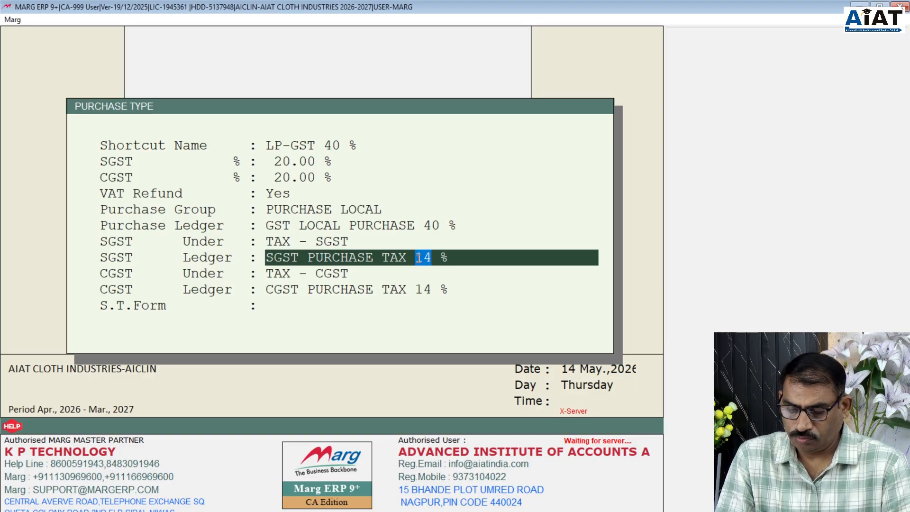
type("20")
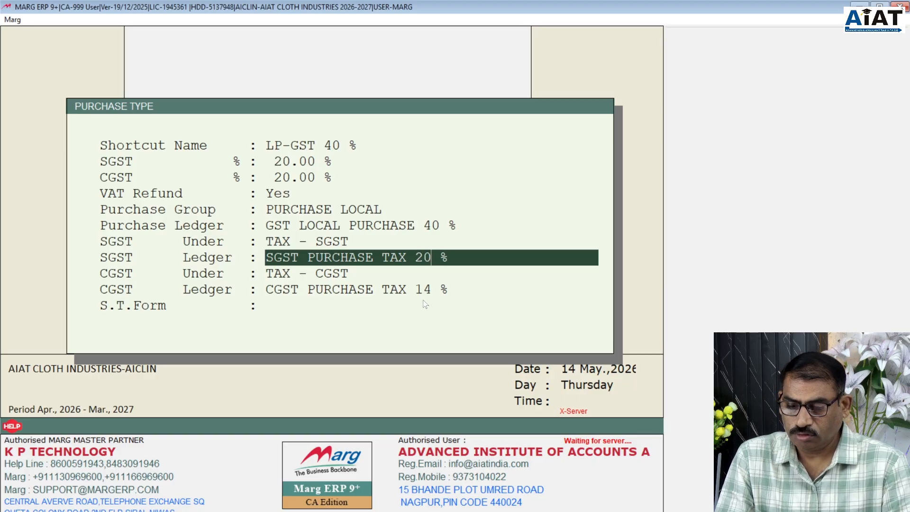
key("Return")
key("Return")
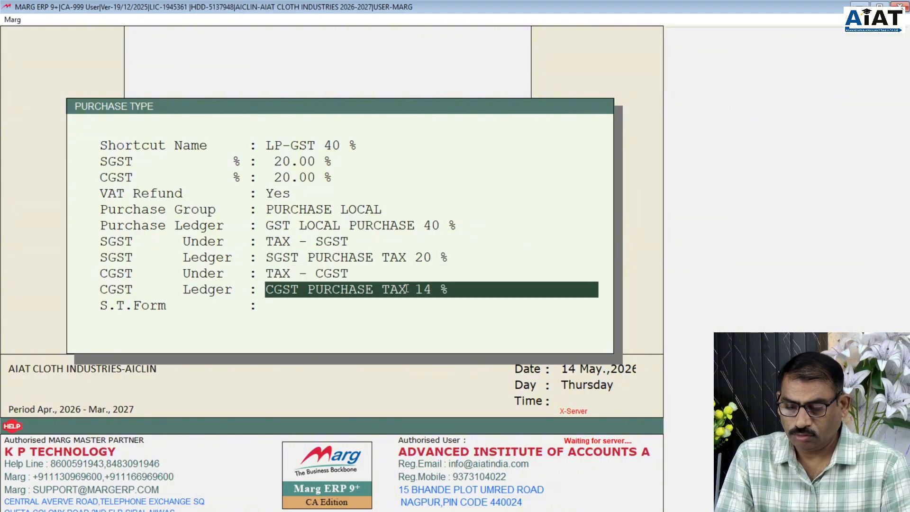
left_click_drag(431, 290, 415, 287)
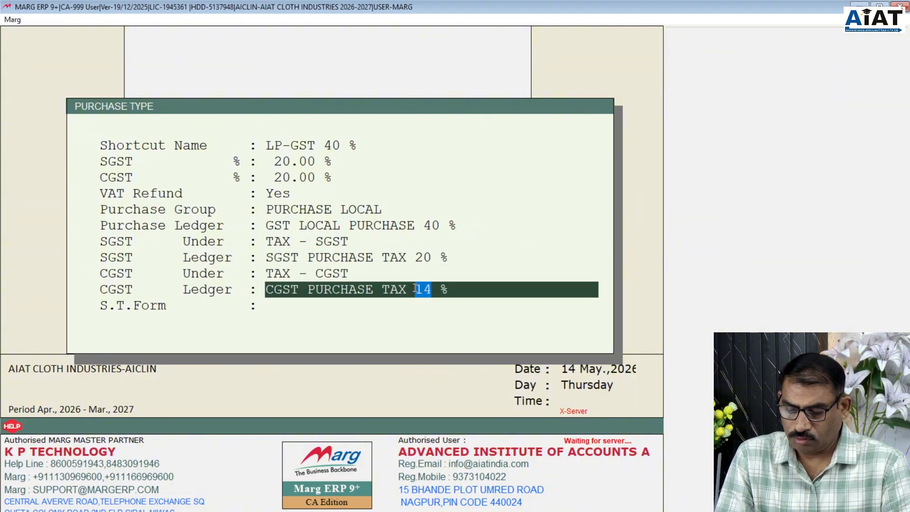
type("20")
key("Return")
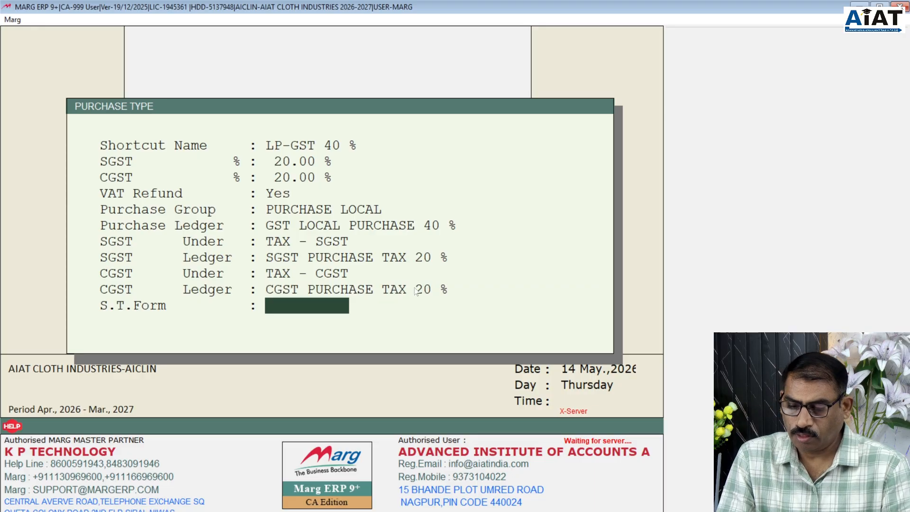
key("Return")
key("Down")
key("Down")
key("Down")
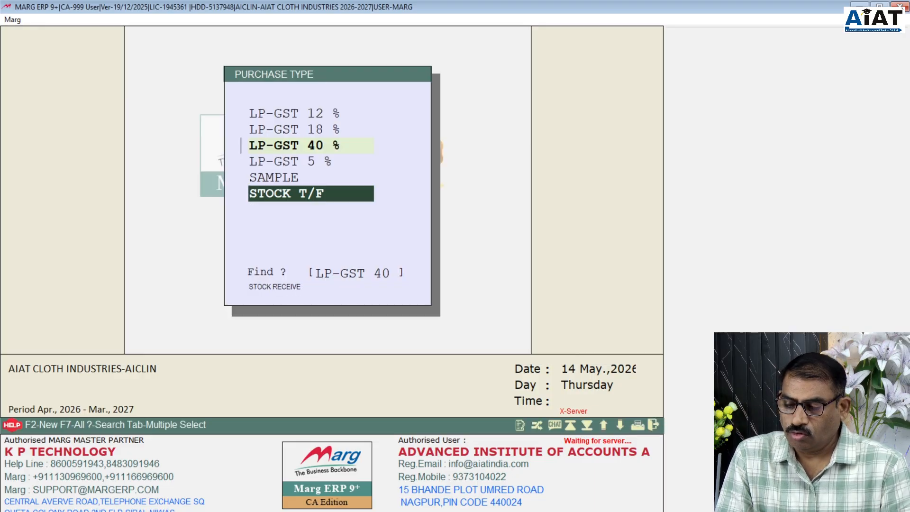
key("Escape")
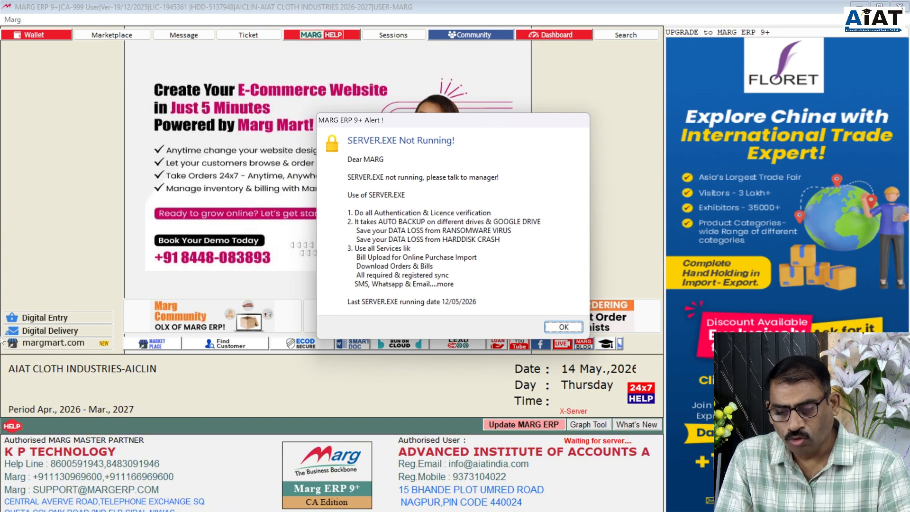
- Dismiss the server-not-running alert, open the new account group list, then close it again
left_click(563, 327)
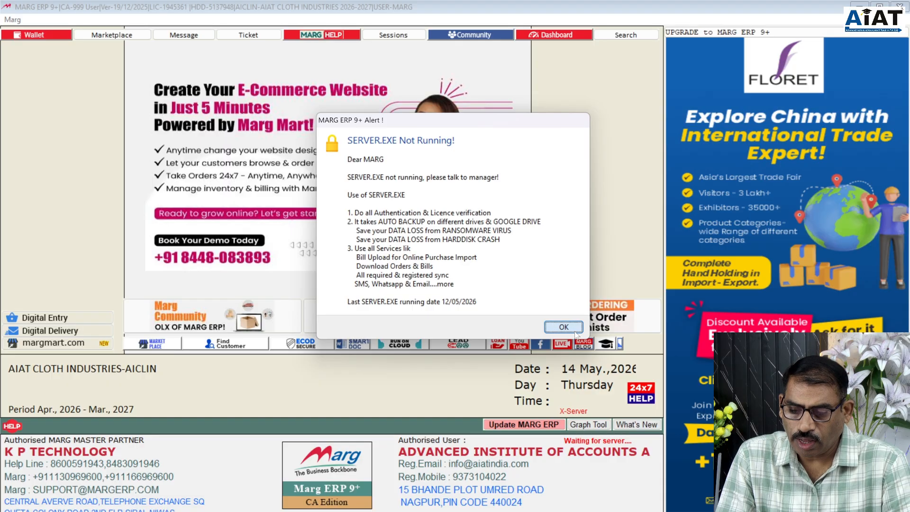
left_click(23, 20)
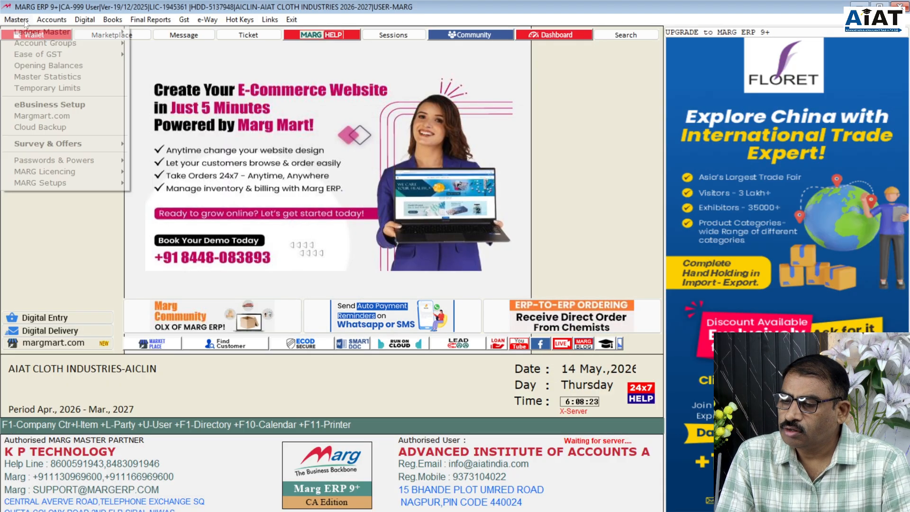
mouse_move(34, 42)
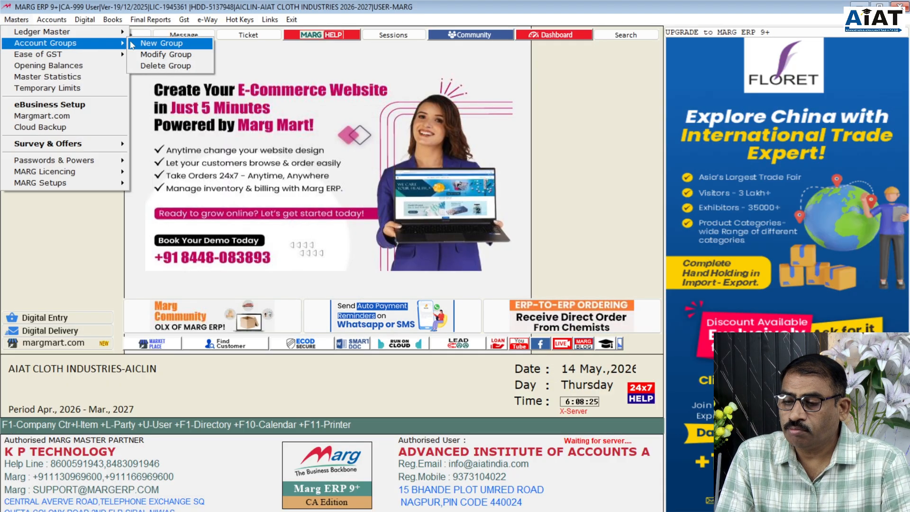
left_click(160, 44)
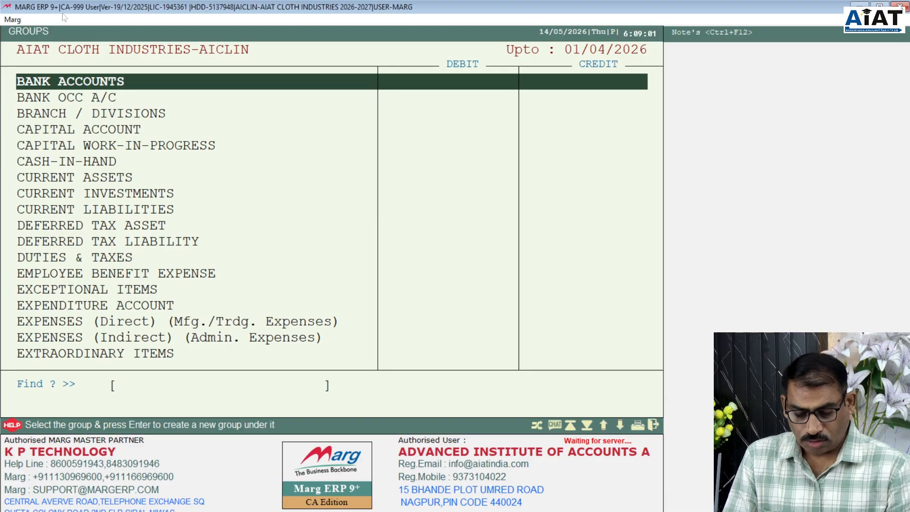
key("Escape")
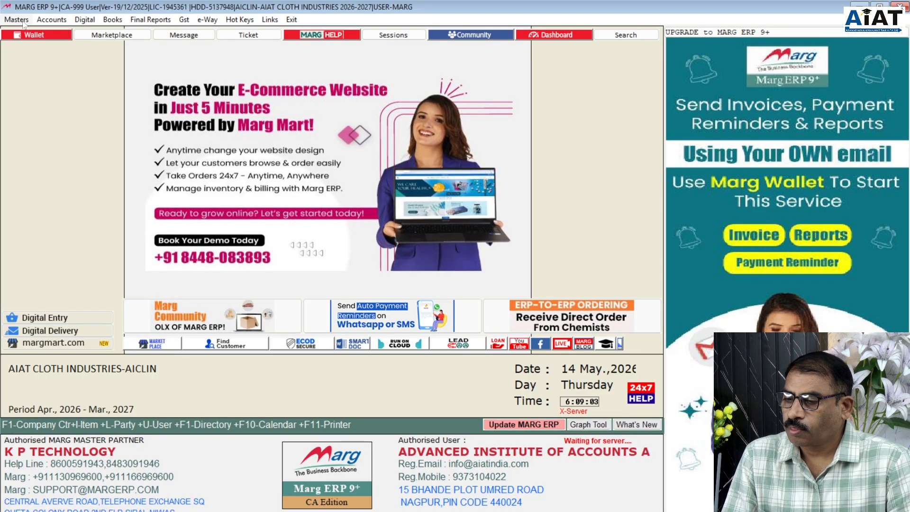
- Start a new account group under EXPENSES (Indirect) (Admin. Expenses)
left_click(22, 24)
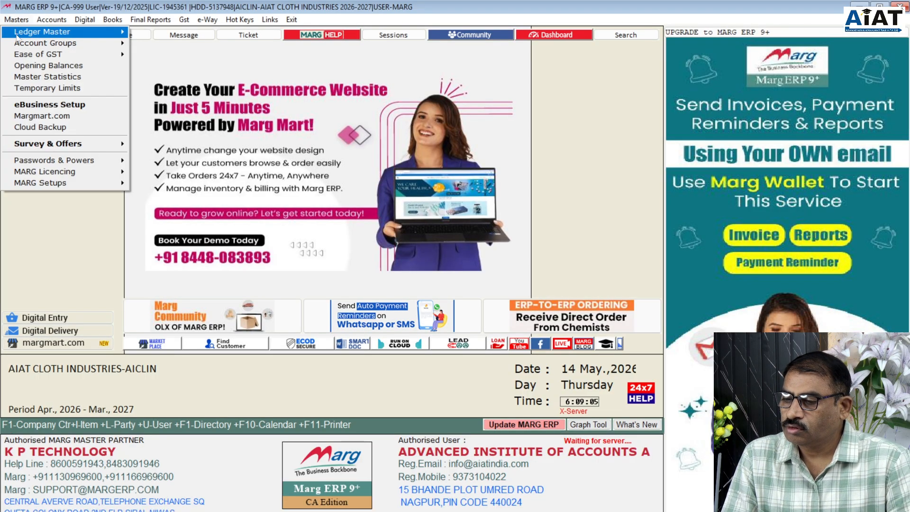
mouse_move(16, 36)
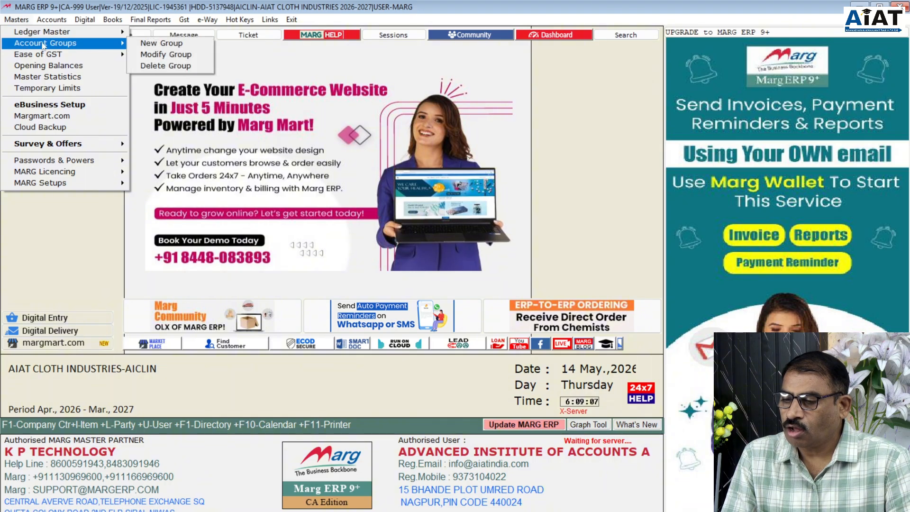
left_click(149, 47)
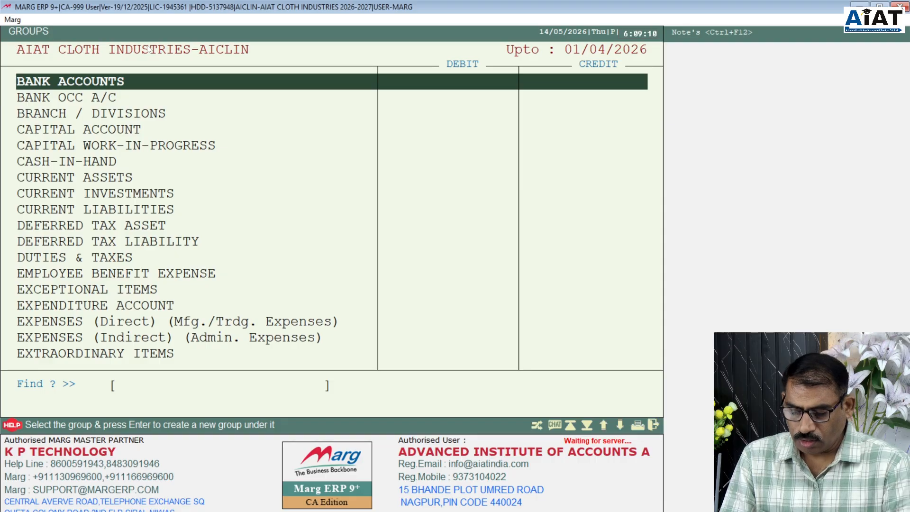
type("E")
key("Down")
key("Down")
key("Down")
key("Down")
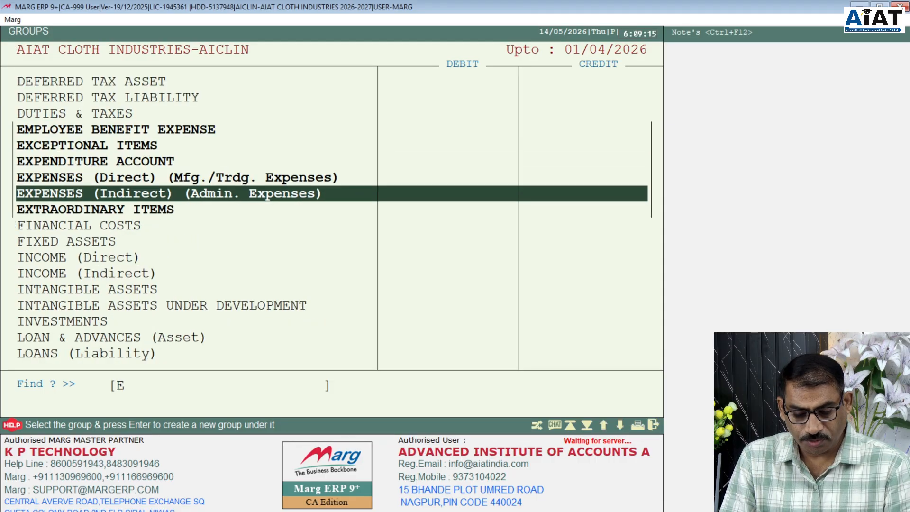
key("Return")
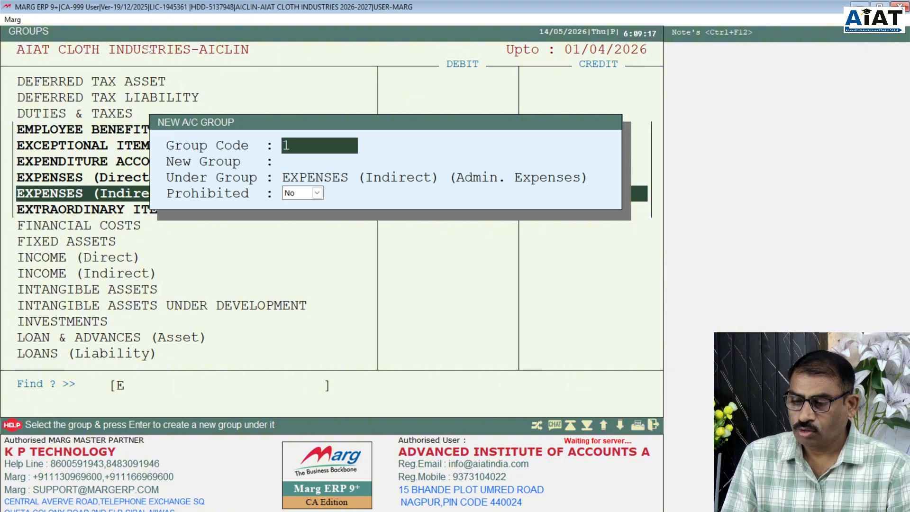
- Name the new group 'Interest Paid', save it, and close the groups list
key("Return")
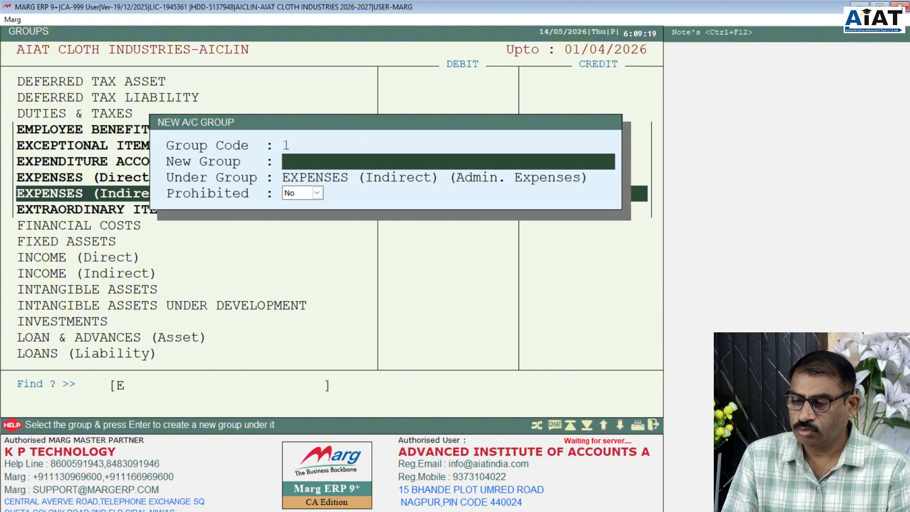
type("iN")
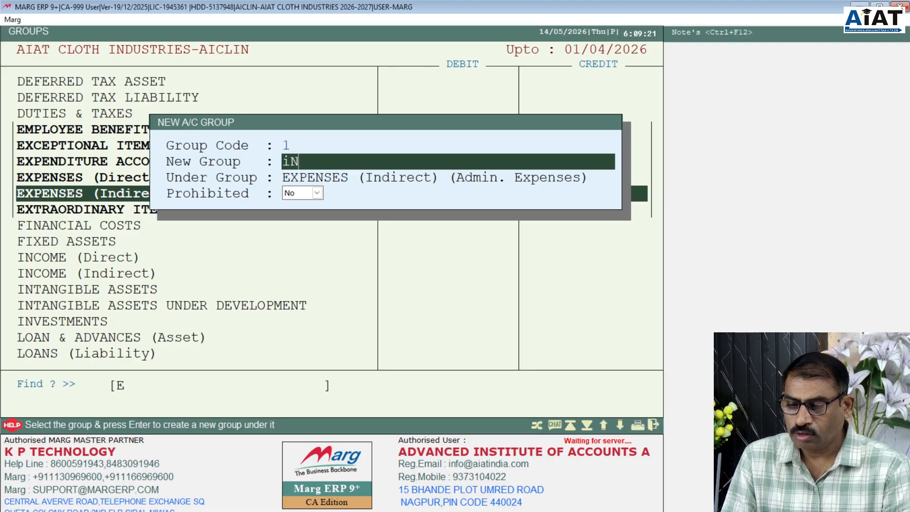
key("BackSpace")
key("BackSpace")
type("I")
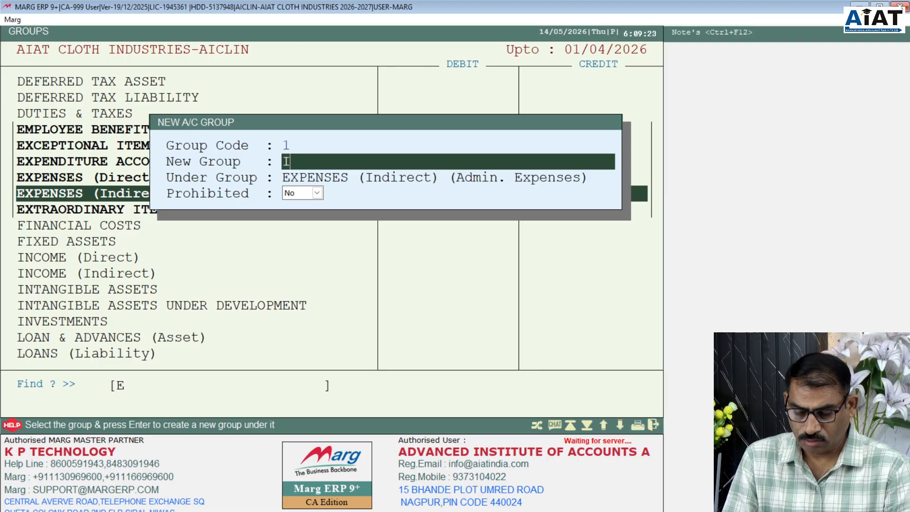
type("nte")
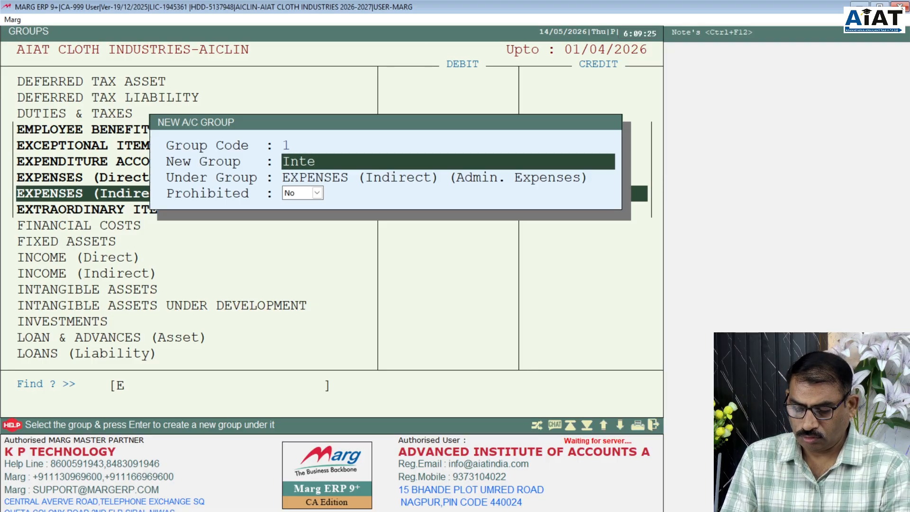
type("rest")
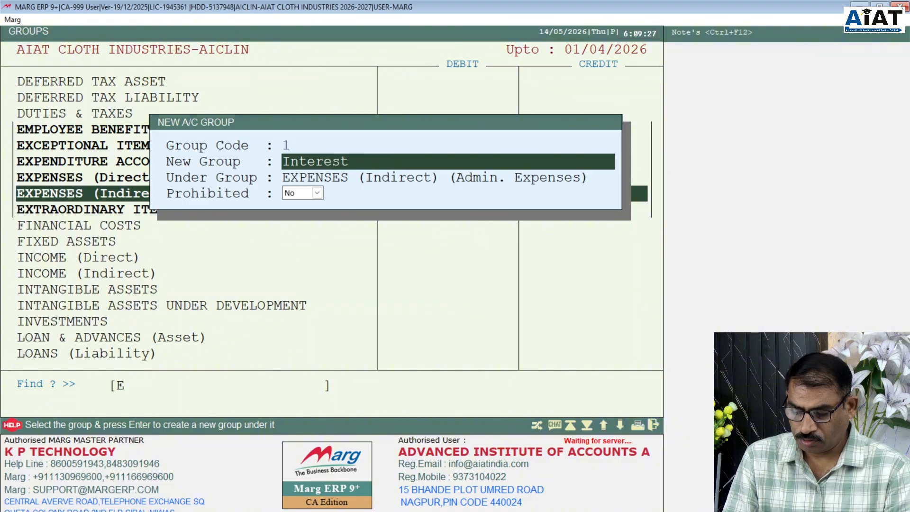
type(" Paid")
key("Return")
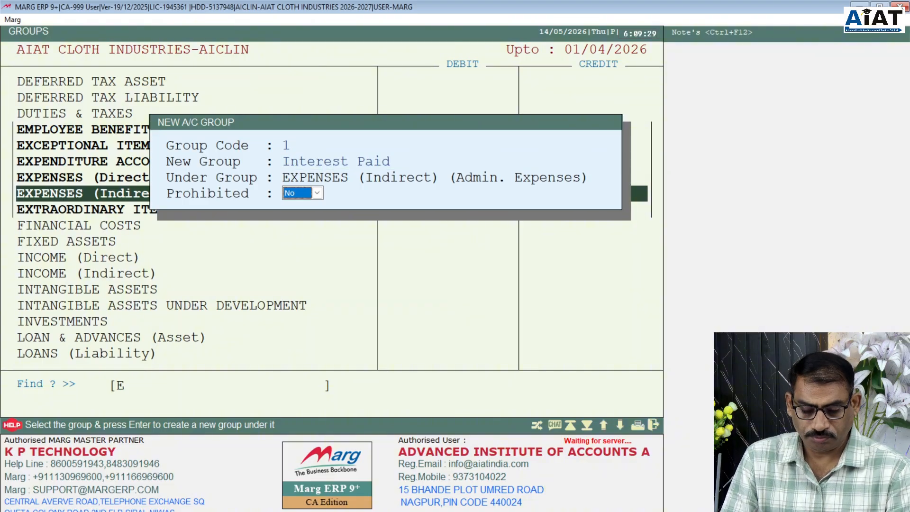
key("Return")
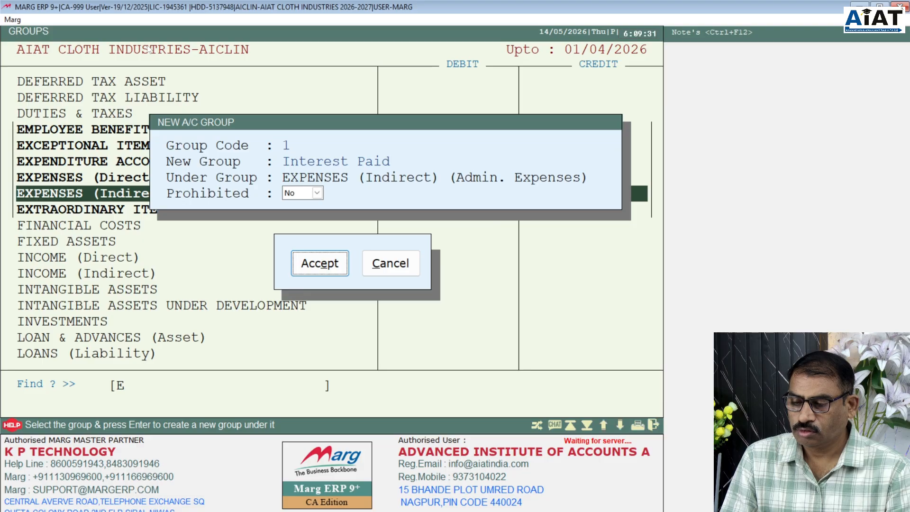
key("Return")
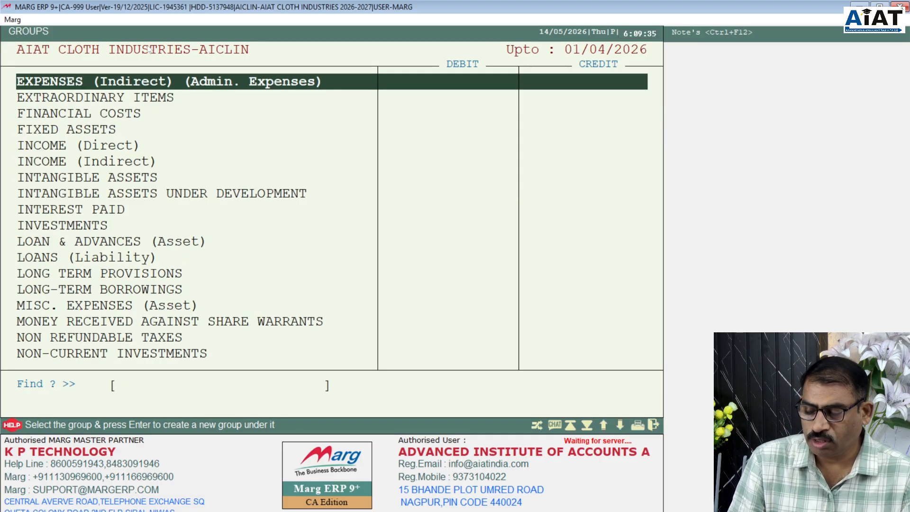
key("Escape")
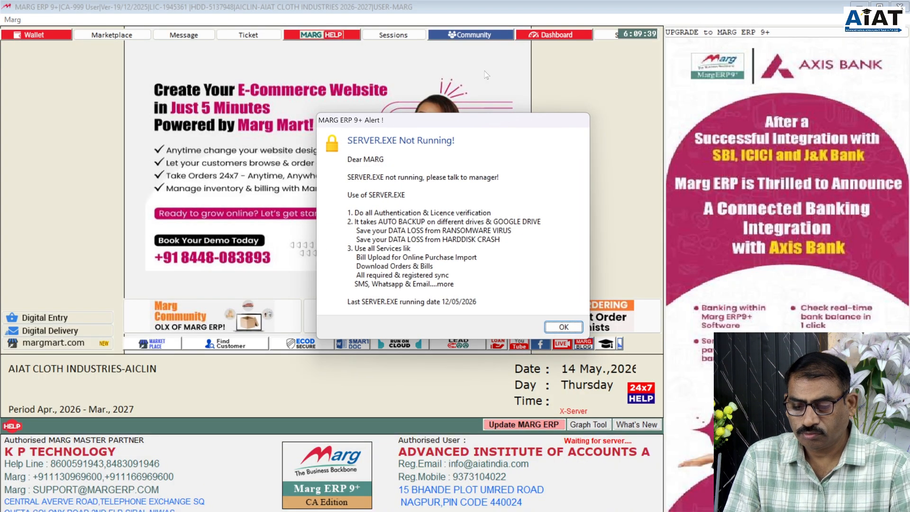
- Dismiss the server alert and start a new ledger with INTEREST PAID as its group
left_click(554, 325)
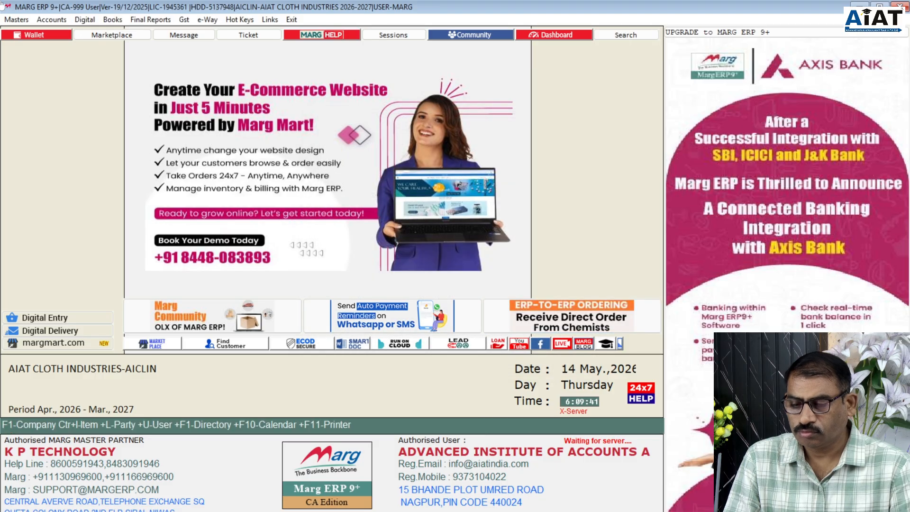
left_click(17, 23)
mouse_move(26, 33)
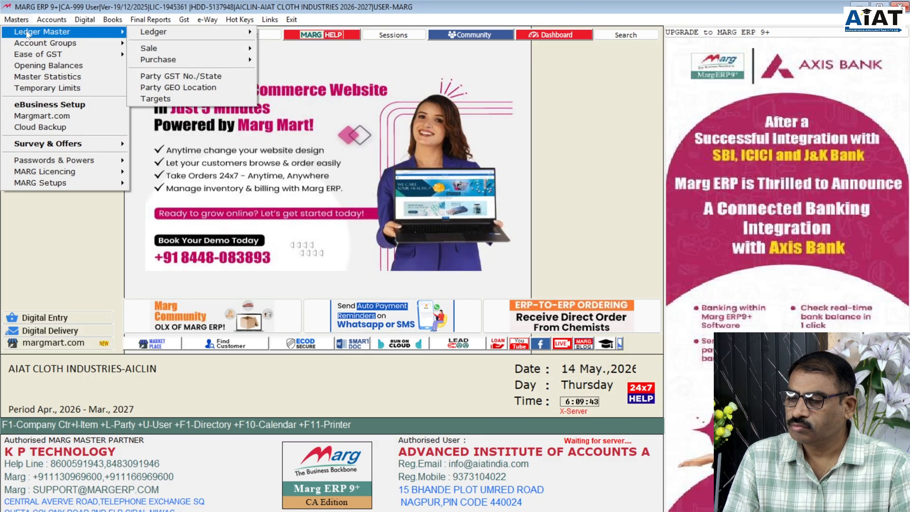
mouse_move(146, 40)
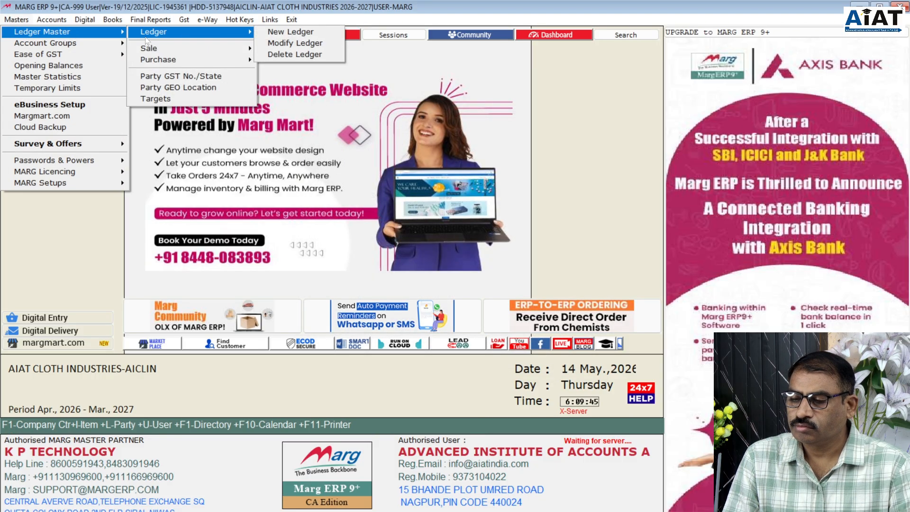
left_click(280, 31)
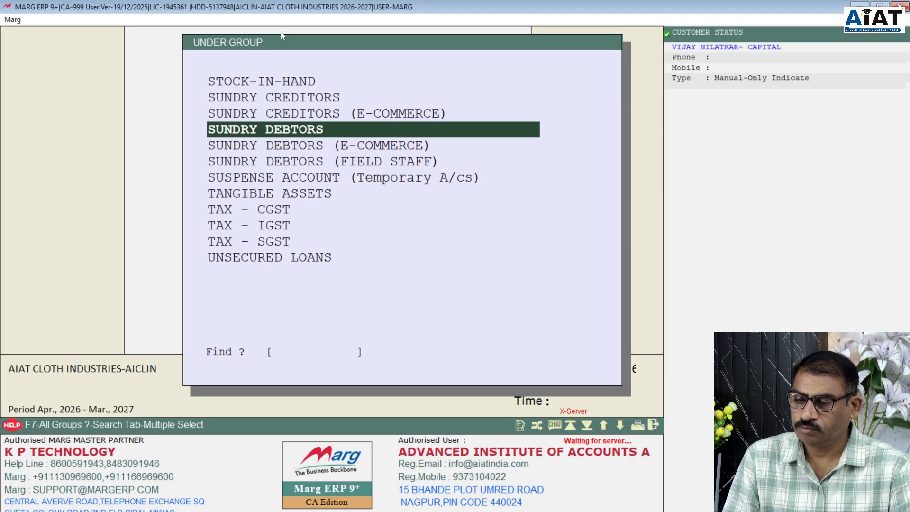
type("i")
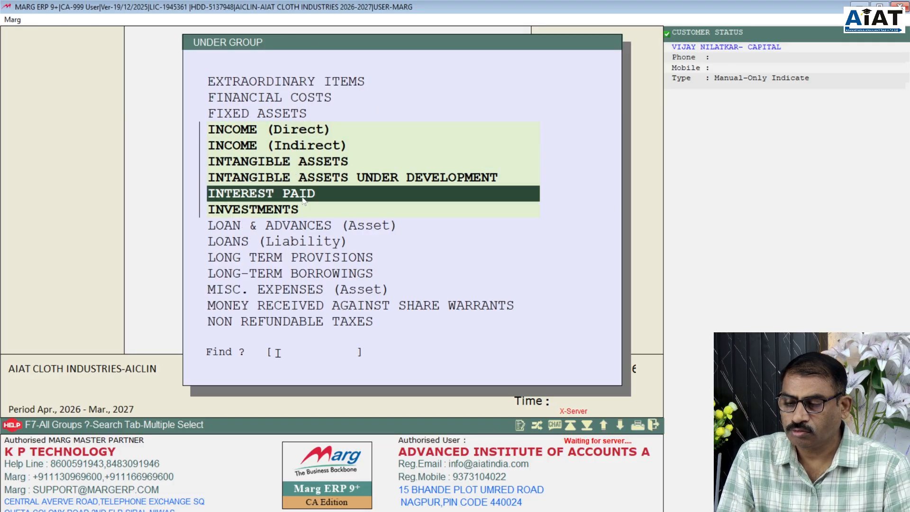
key("Down")
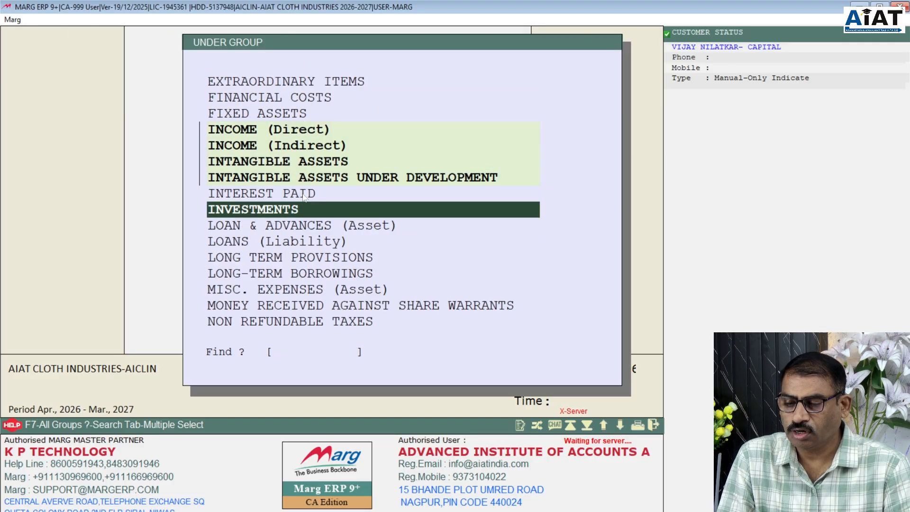
key("Up")
key("Down")
key("Down")
key("Down")
key("Down")
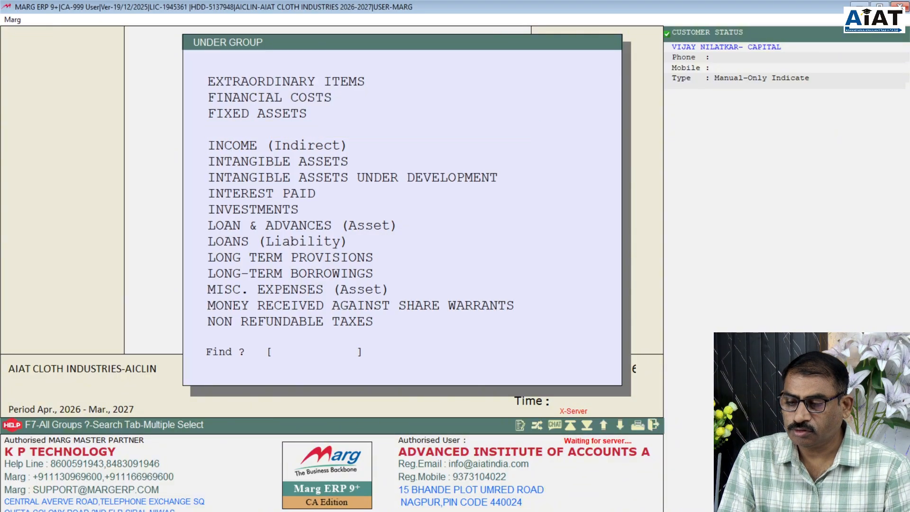
key("Return")
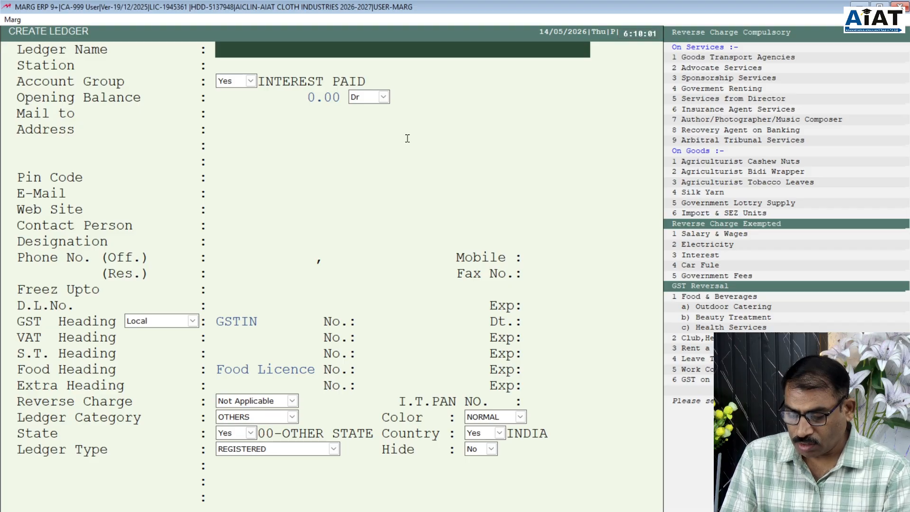
- Save the ledger as 'Interest to Car Loan', keeping default values for all other fields
type("Interest ")
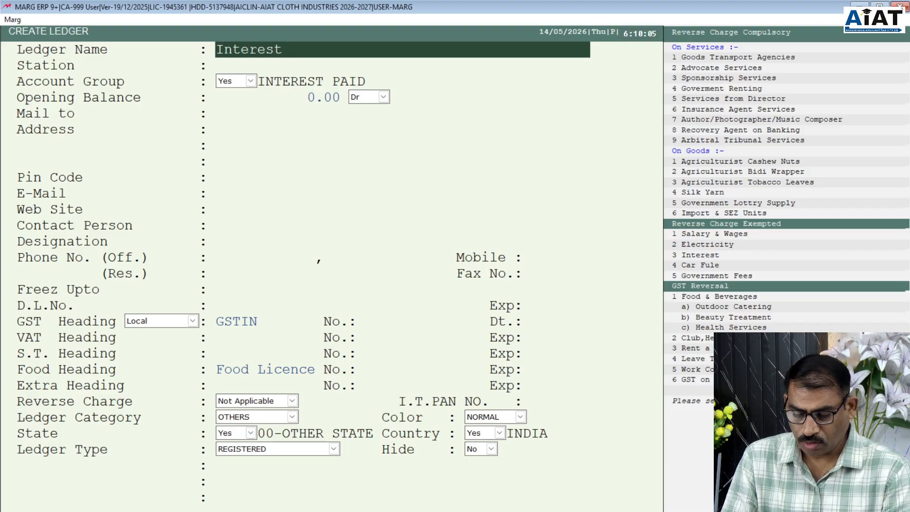
type("to Ca")
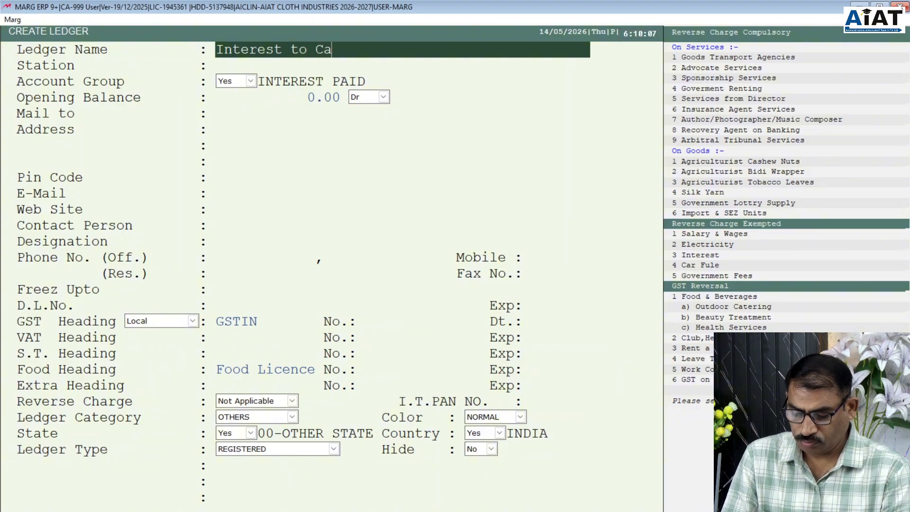
type("r Loan")
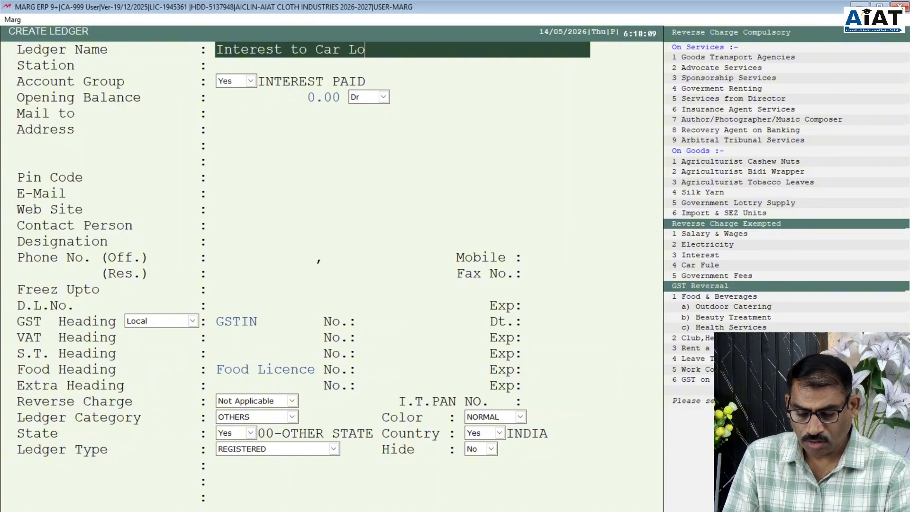
key("Return")
key("Return")
key("Return")
key("Return")
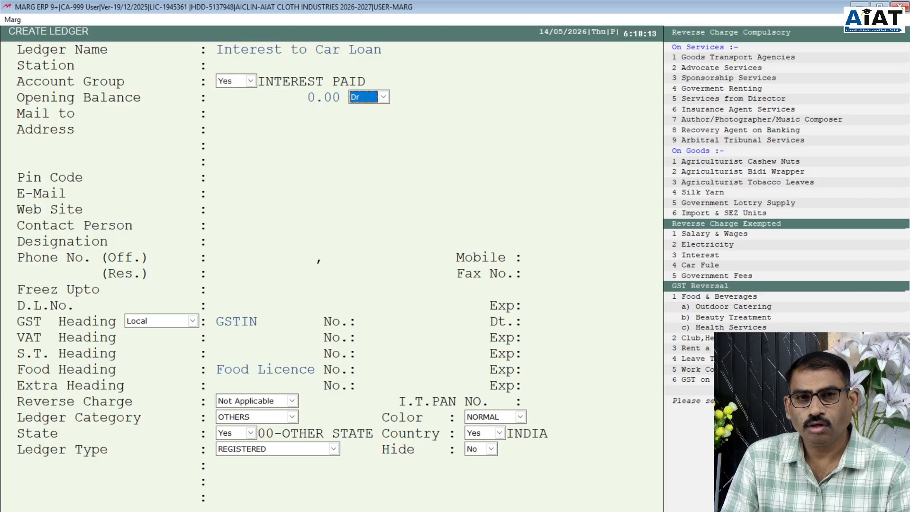
key("Return")
key("Return")
key("Return")
key("Return")
key("Return")
key("Return")
key("Return")
key("Return")
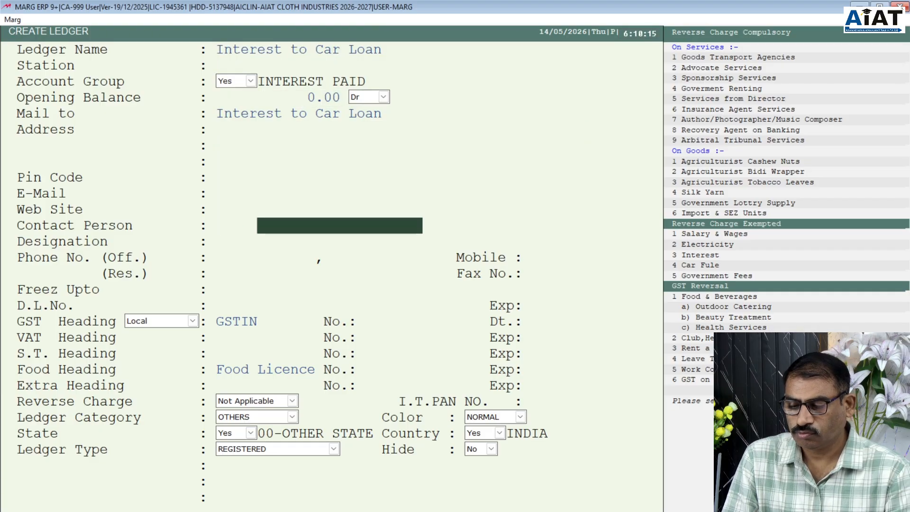
key("Return")
key("Return")
key("Return")
key("Return")
key("Return")
key("Return")
key("Return")
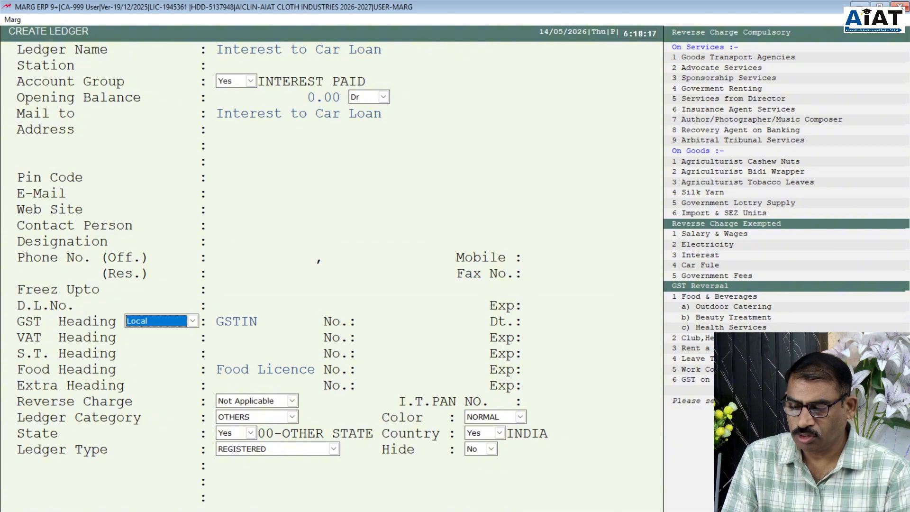
key("Return")
key("Return")
key("Return")
key("Return")
key("Return")
key("Return")
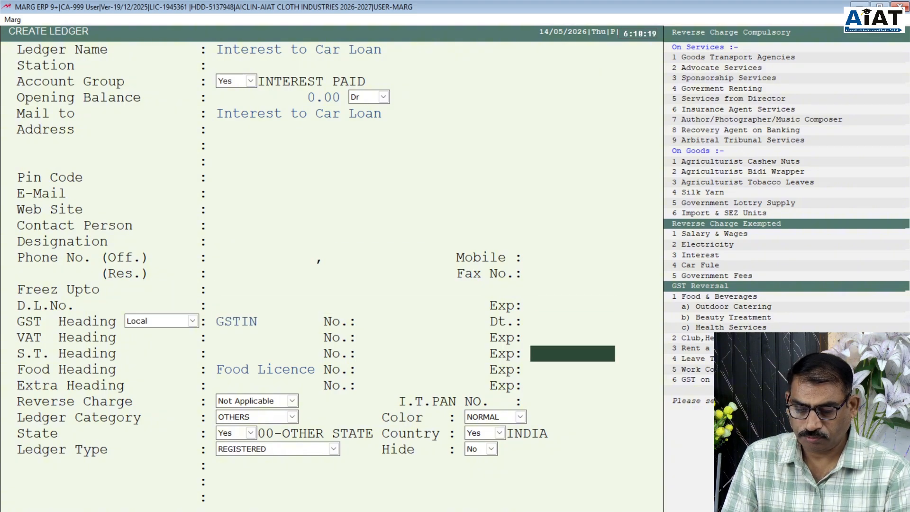
key("Return")
key("Return")
key("Return")
key("Return")
key("Return")
key("Return")
key("Return")
key("Return")
key("Return")
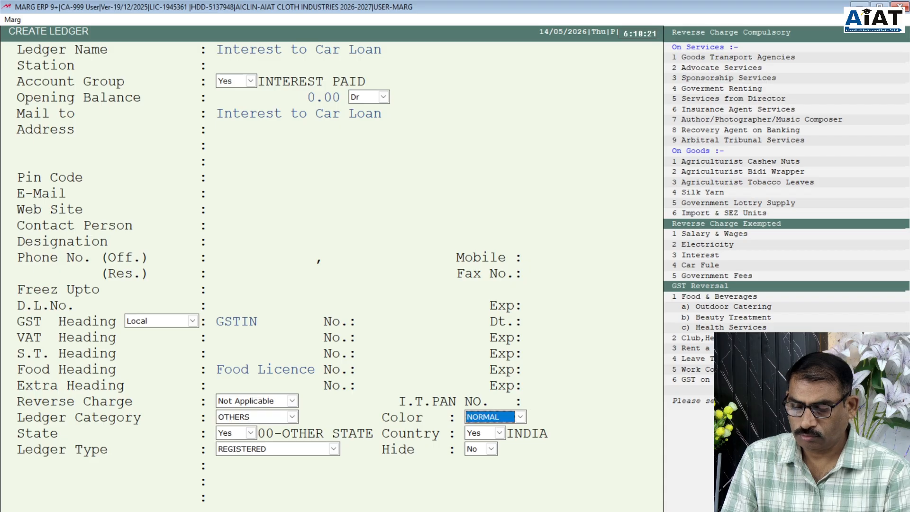
key("Return")
key("Return")
key("Return")
key("Return")
key("Return")
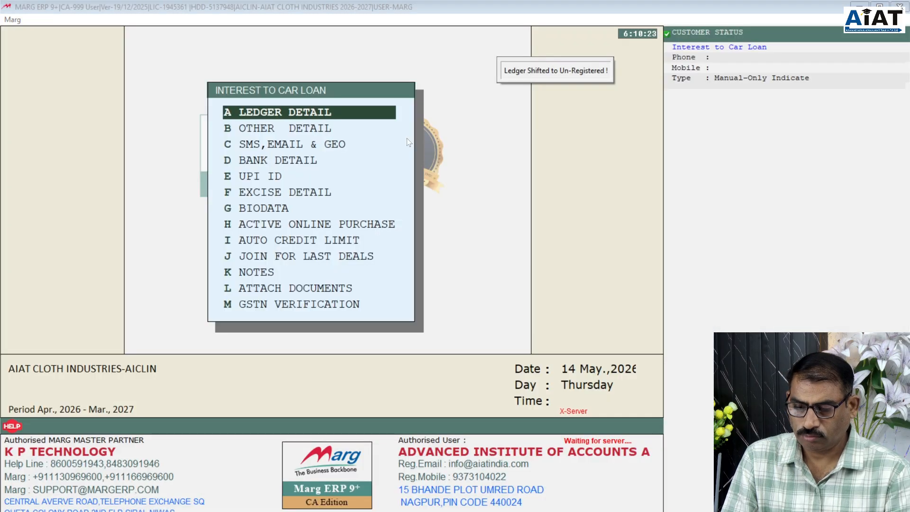
key("Escape")
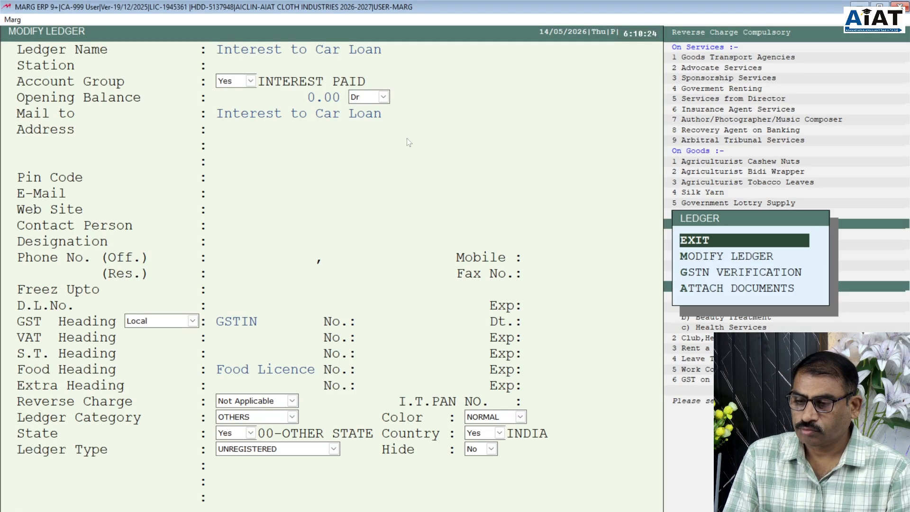
key("Return")
key("Return")
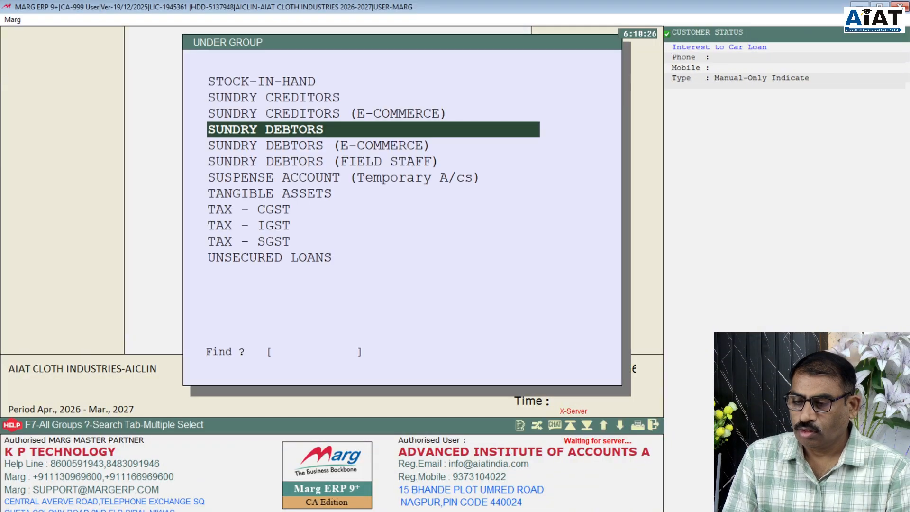
- Put the next ledger under INTEREST PAID and name it 'Interest on C/C'
type("IN")
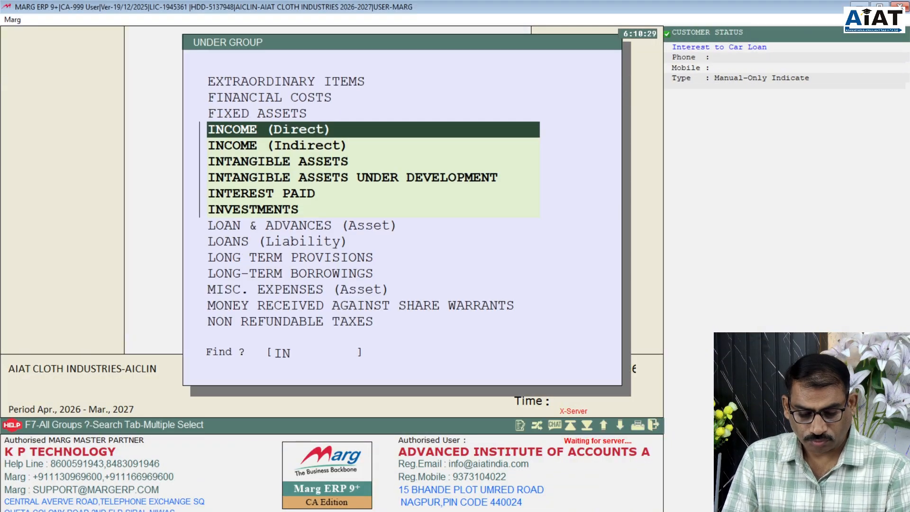
key("Down")
key("Down")
key("Down")
key("Down")
key("Return")
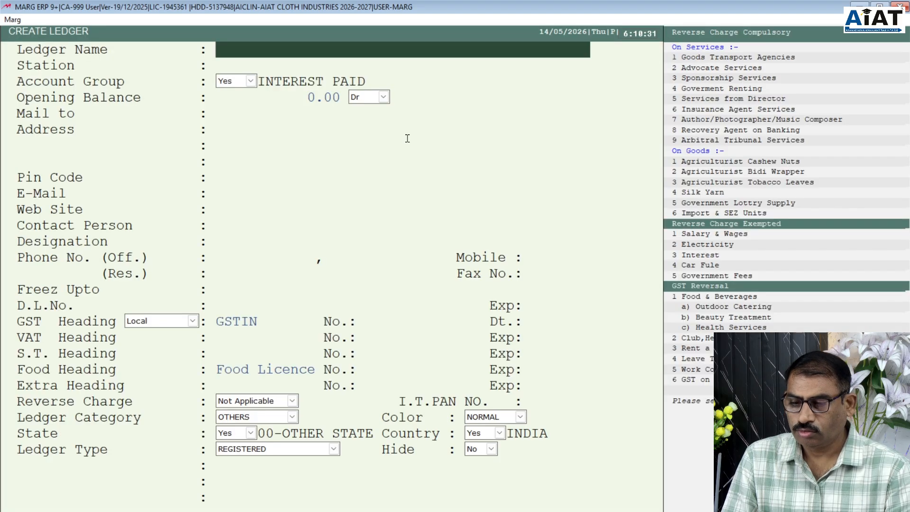
type("Inte")
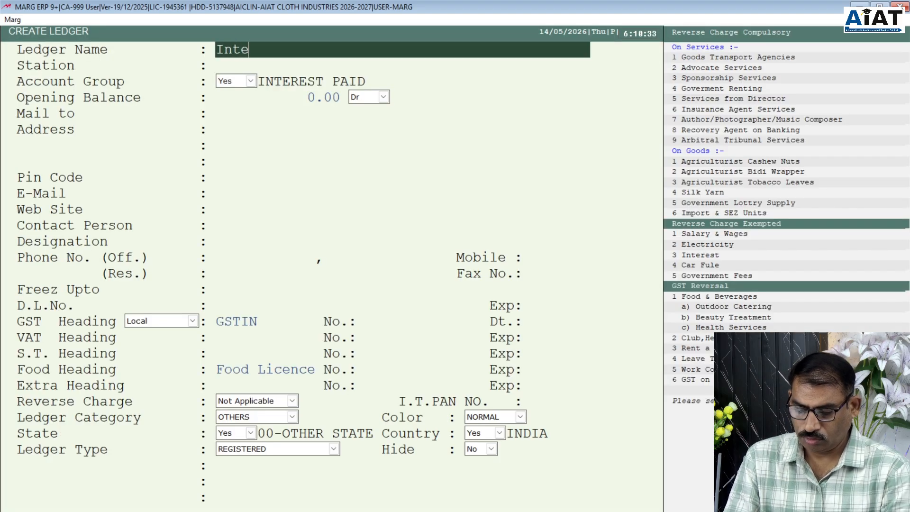
type("rest")
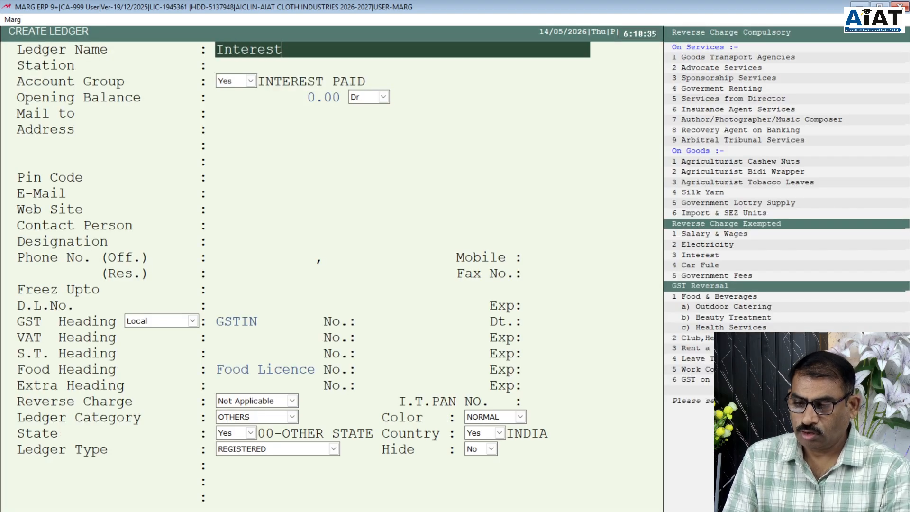
type(" on C")
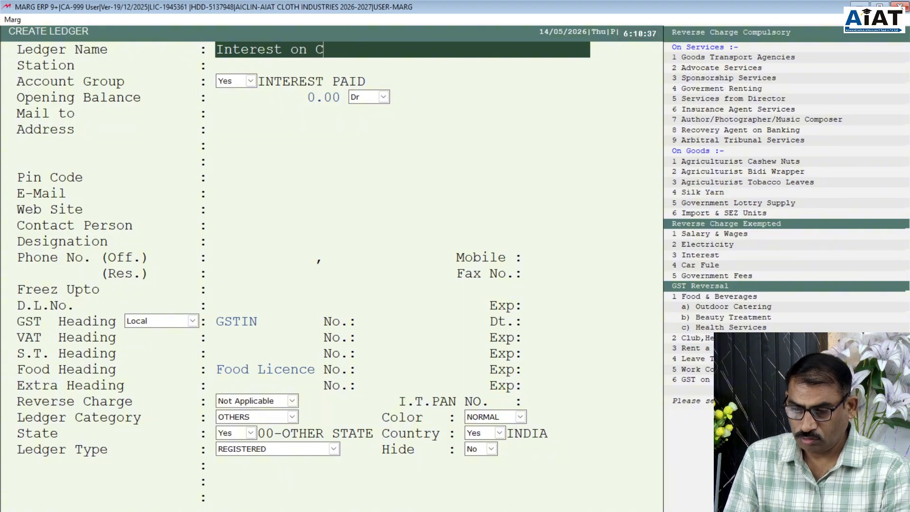
type("/C")
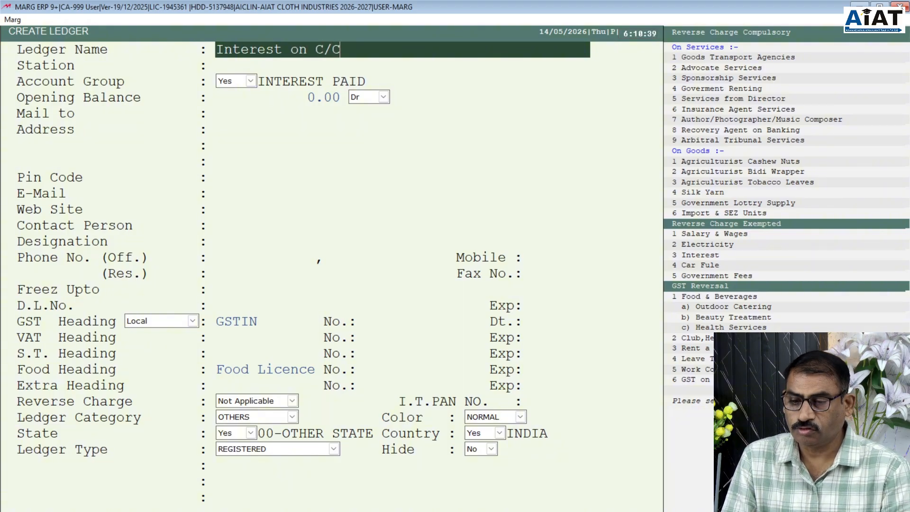
key("Return")
key("Return")
key("Return")
key("Return")
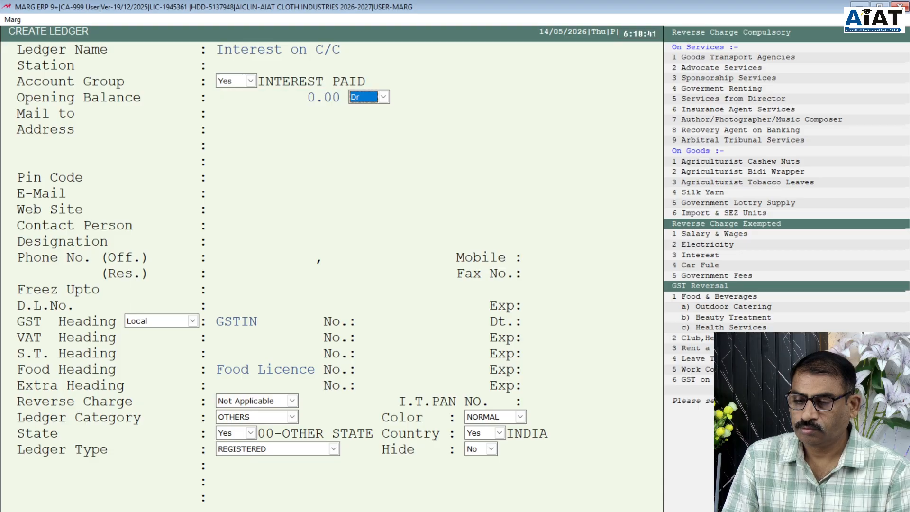
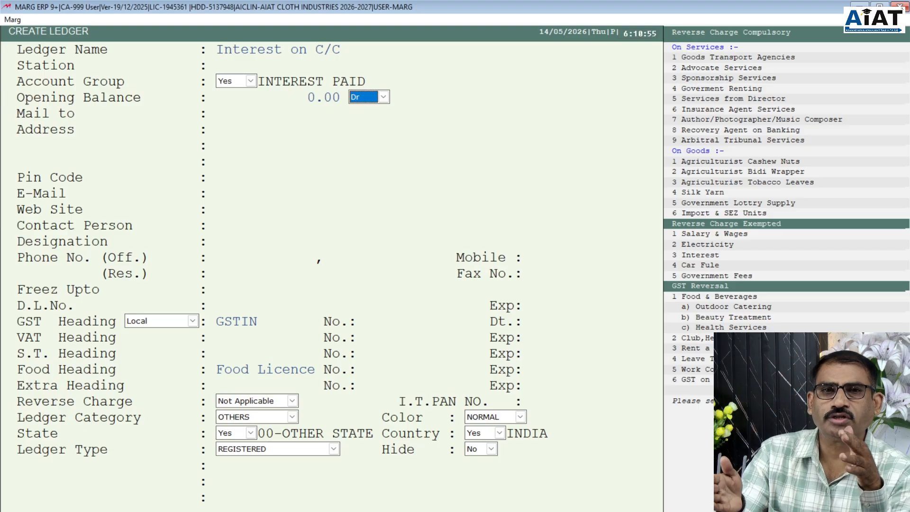
- Save Interest on C/C, leaving the address, contact, GST, tax and licence fields blank
key("Return")
key("Return")
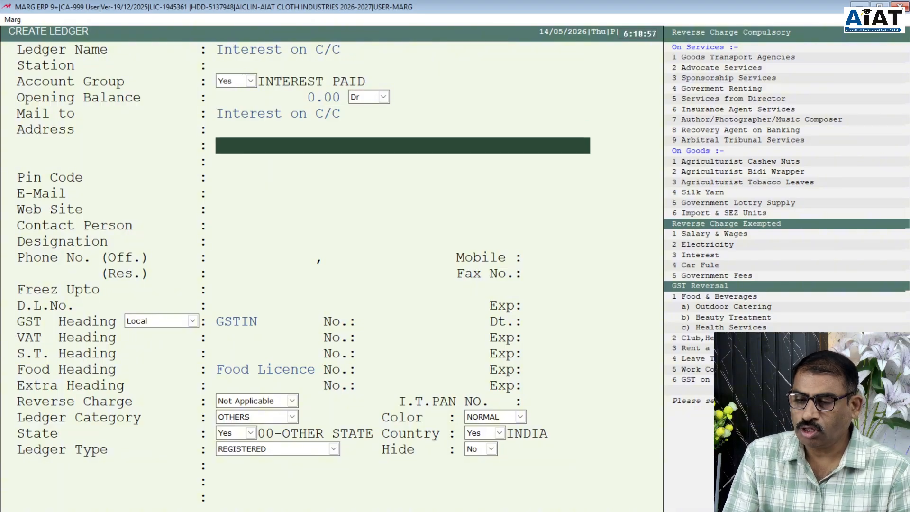
key("Return")
key("Return")
key("Return")
key("Return")
key("Return")
key("Return")
key("Return")
key("Return")
key("Return")
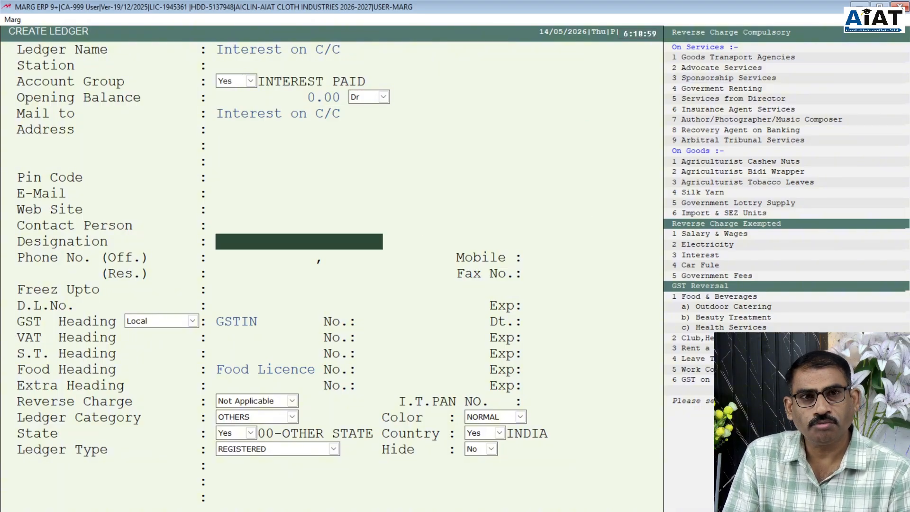
key("Return")
key("Return")
key("Return")
key("Return")
key("Return")
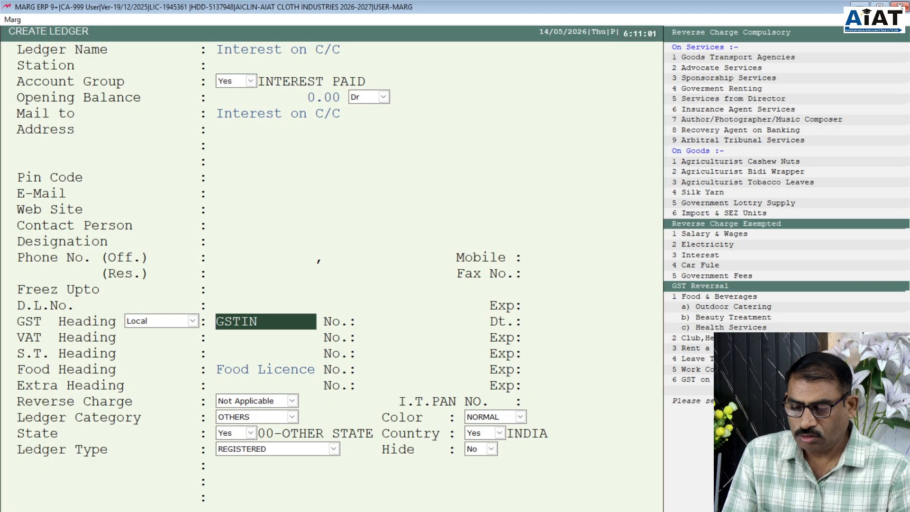
key("Return")
key("Return")
key("Return")
key("Return")
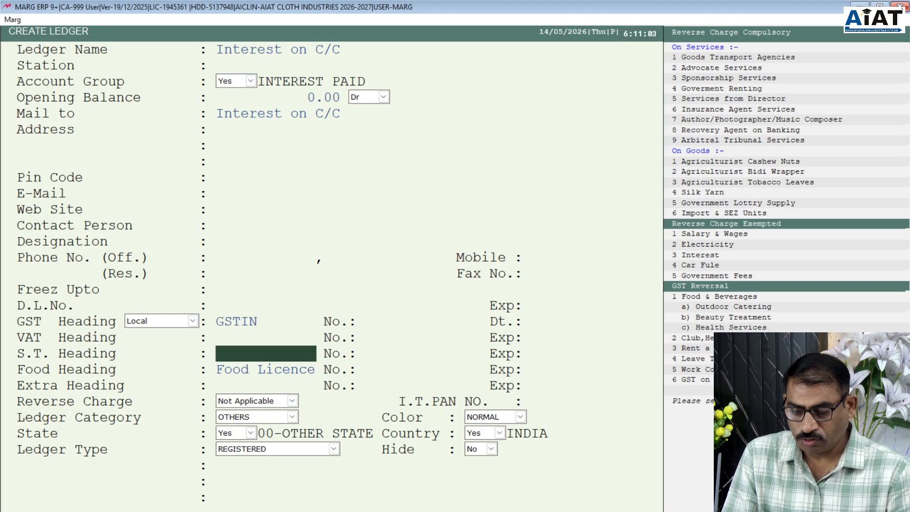
key("Return")
key("Return")
key("Return")
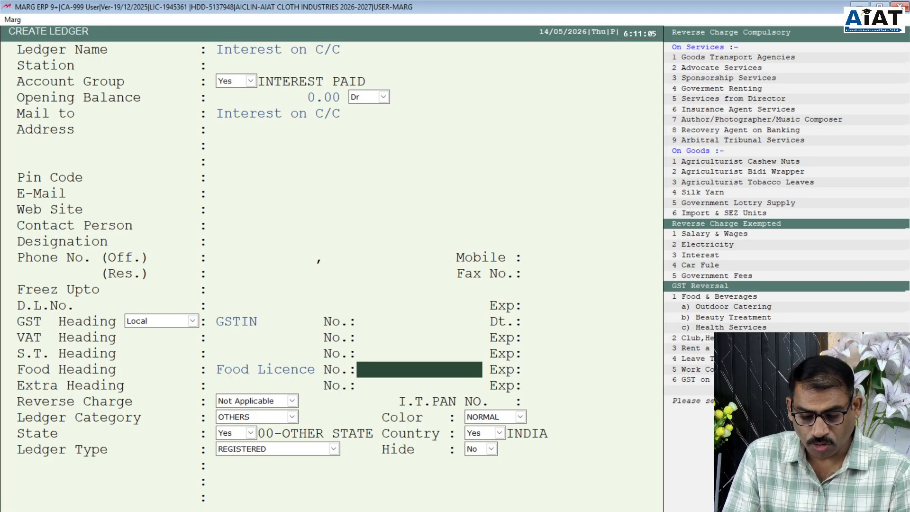
key("Return")
key("Return")
key("Return")
key("Return")
key("Return")
key("Return")
key("Return")
key("Return")
key("Return")
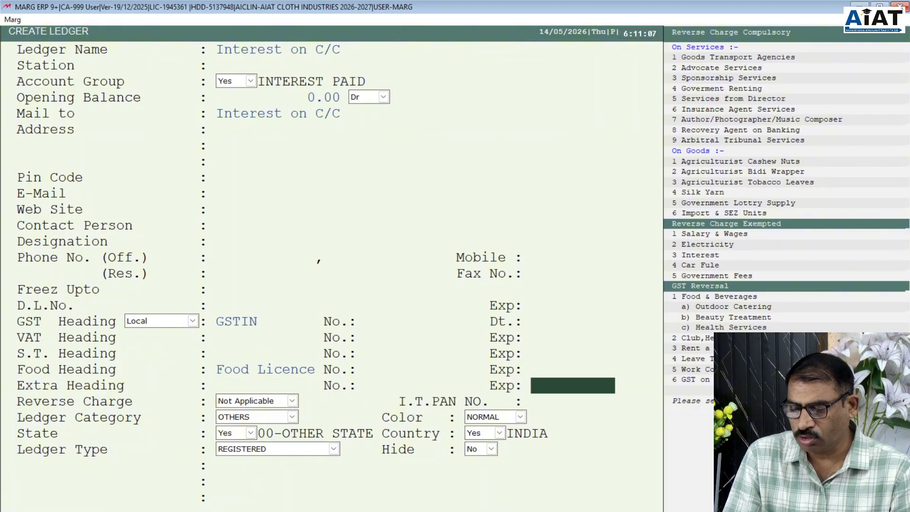
key("Return")
key("Return")
key("Return")
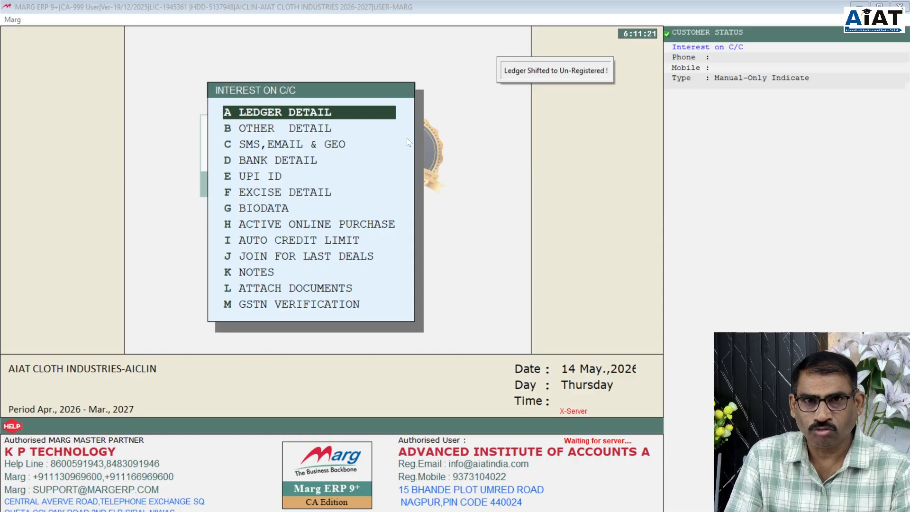
- Close the saved ledger and start 'Interest on Personal Loan' under INTEREST PAID
key("Escape")
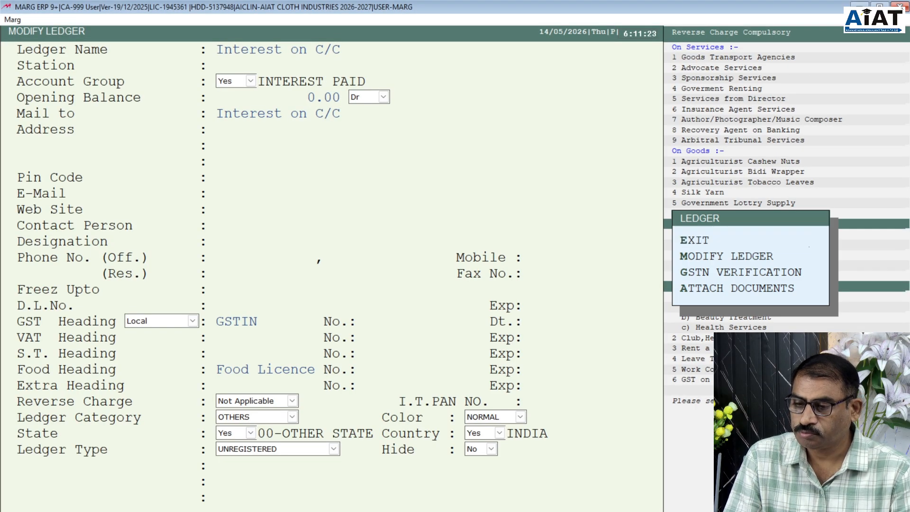
key("Escape")
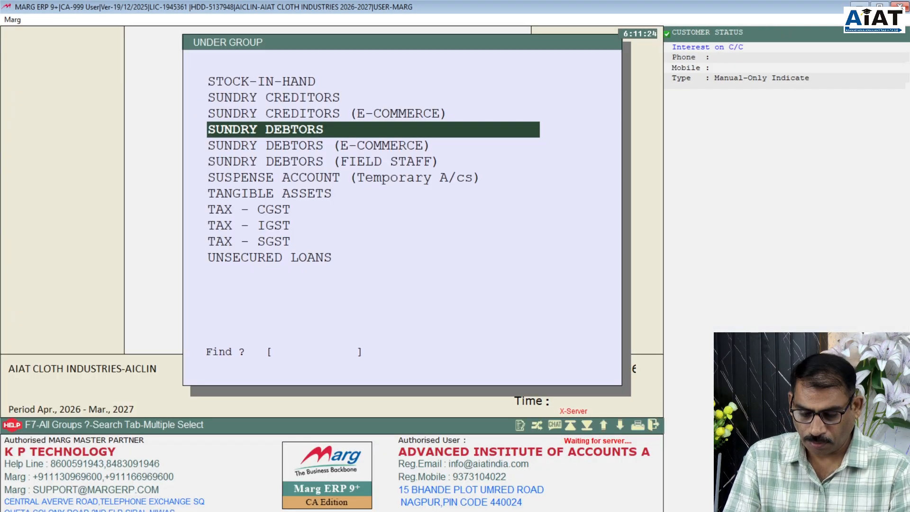
type("IN")
key("Down")
key("Down")
key("Down")
key("Down")
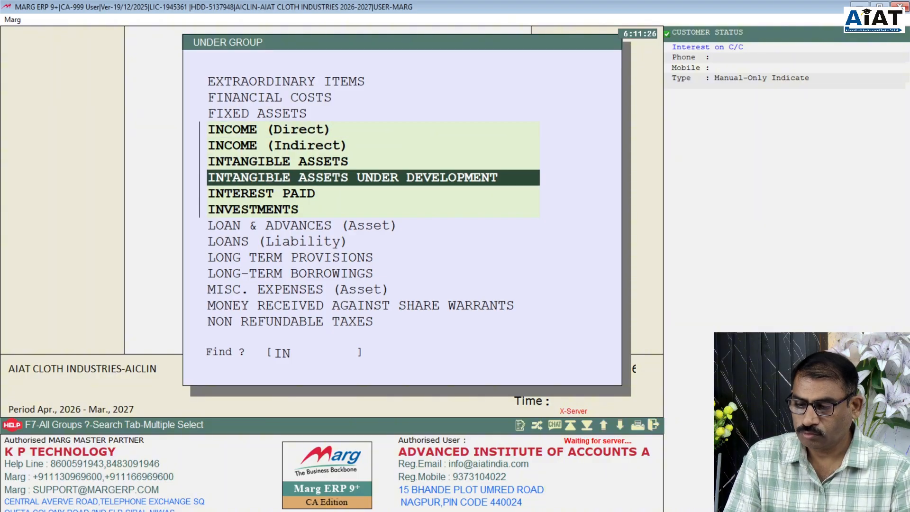
key("Return")
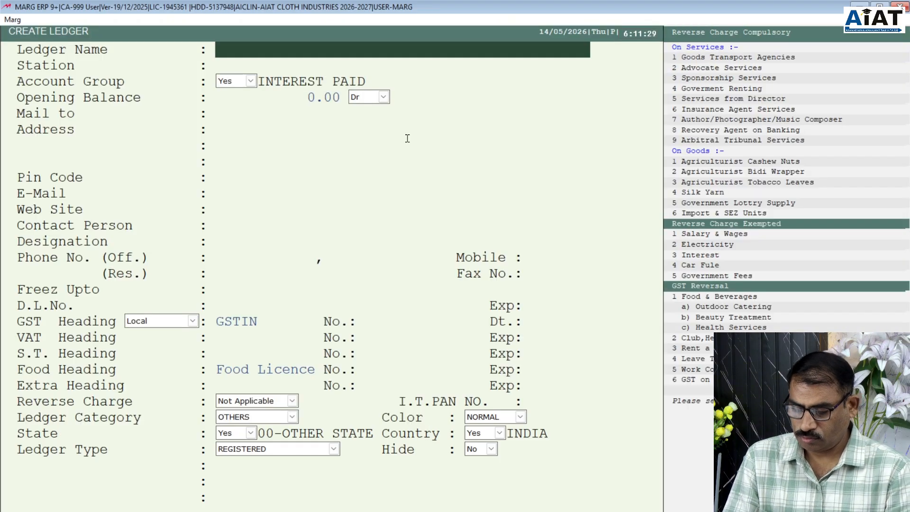
type("Intere")
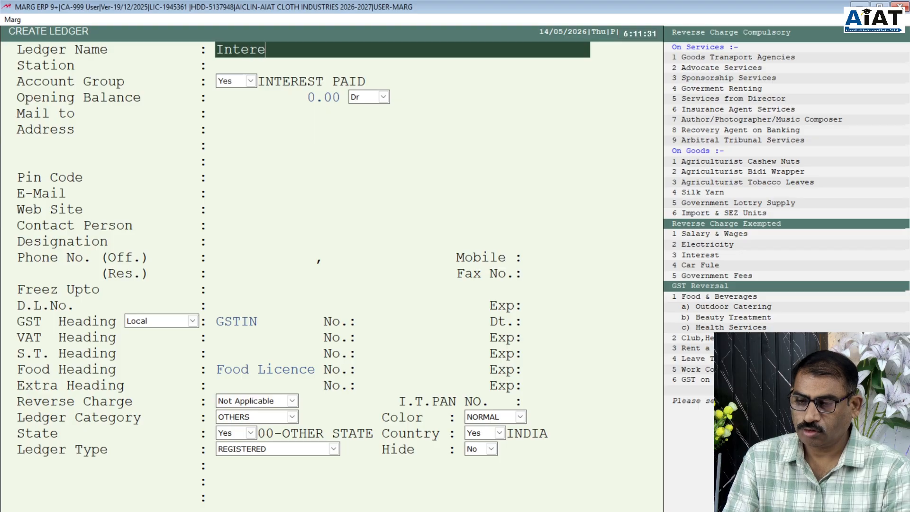
type("st")
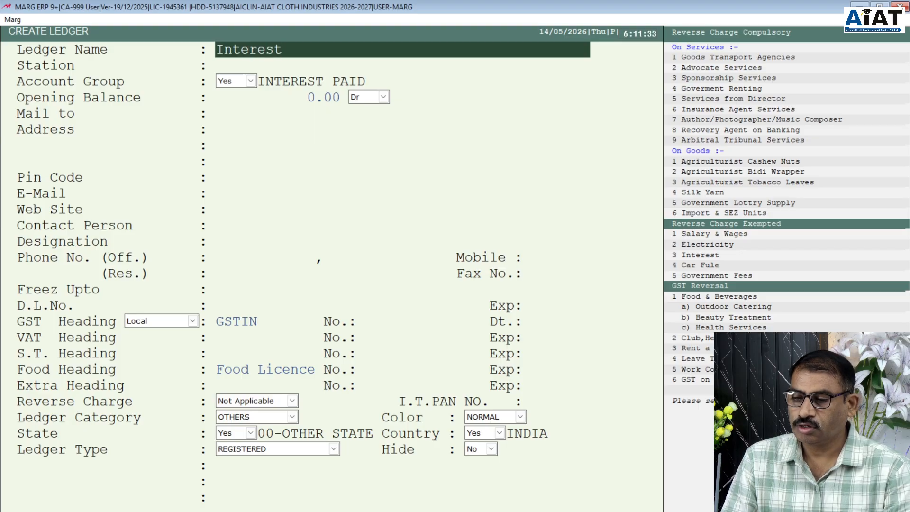
type(" on")
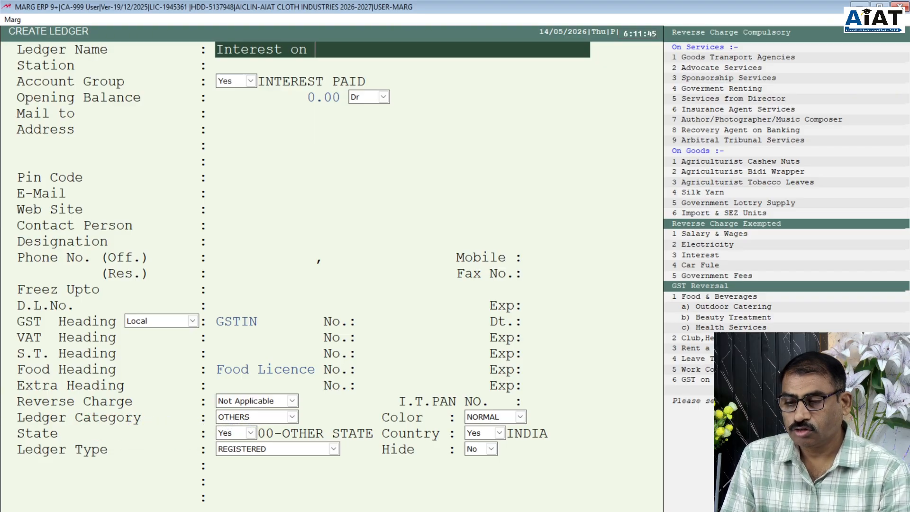
type("Hou")
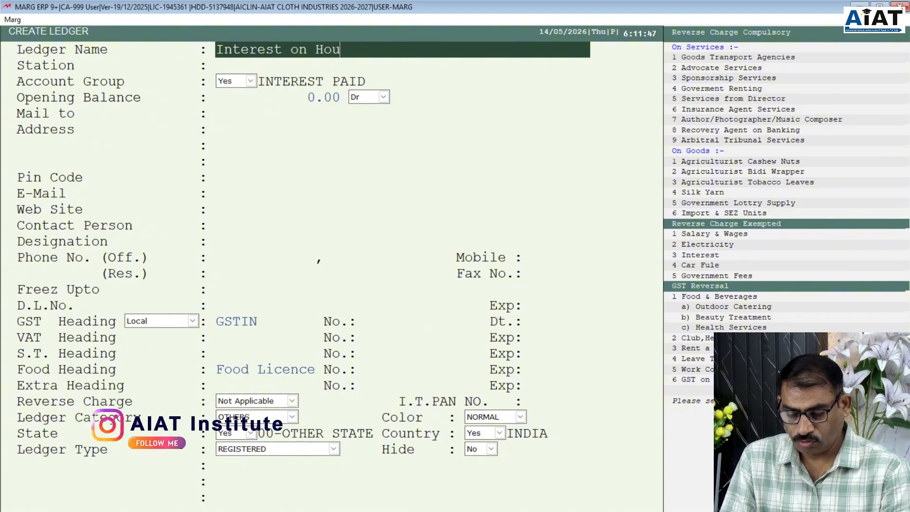
key("BackSpace")
key("BackSpace")
key("BackSpace")
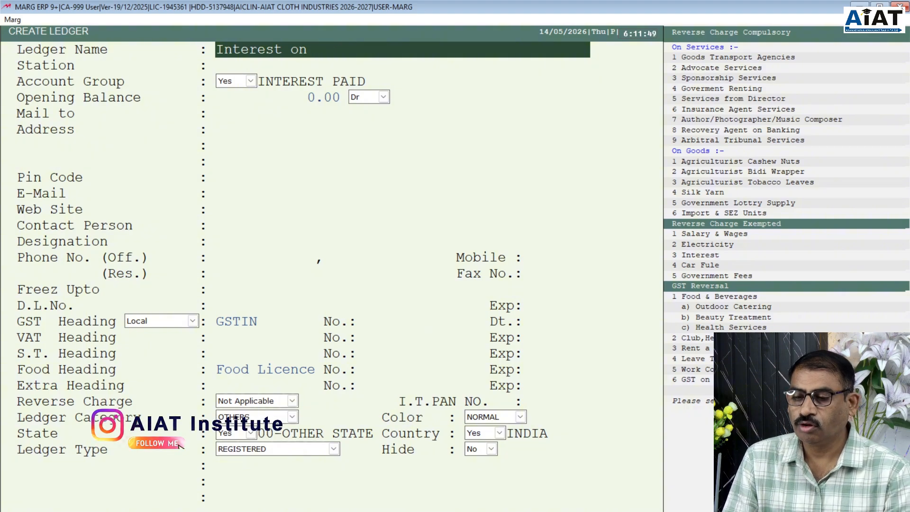
type("P")
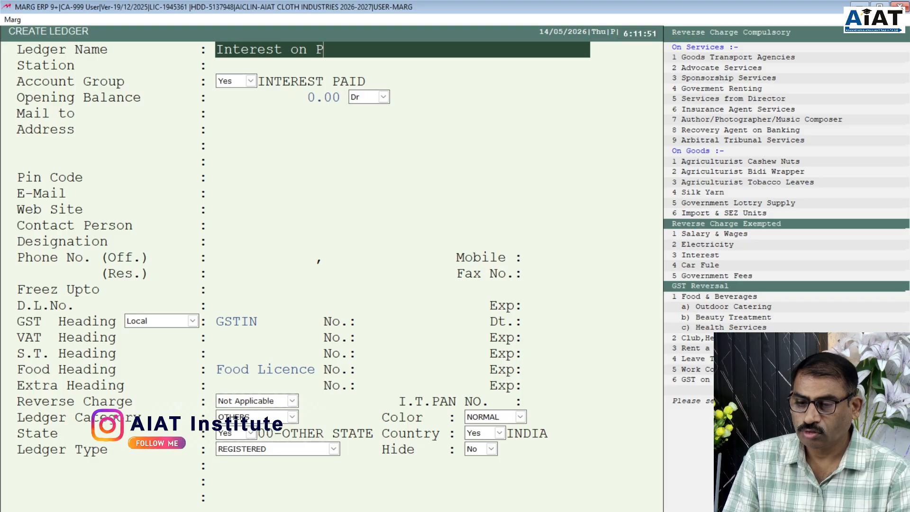
type("erso")
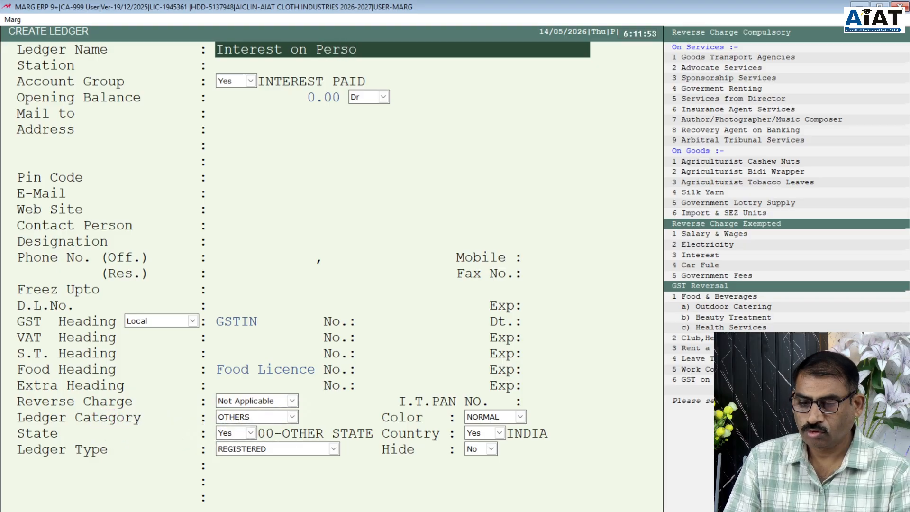
type("nal")
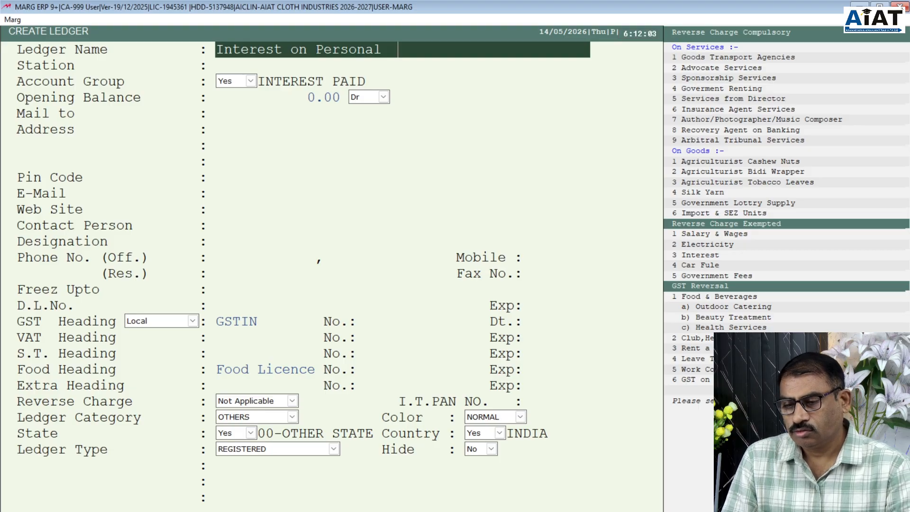
type("Loan")
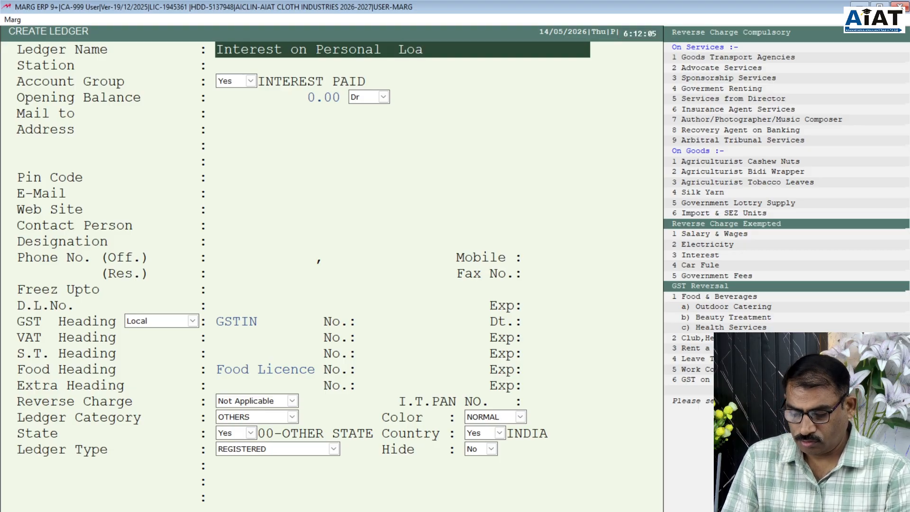
- Save the ledger with a 0.00 opening balance and the remaining fields left at defaults
key("Return")
key("Return")
key("Return")
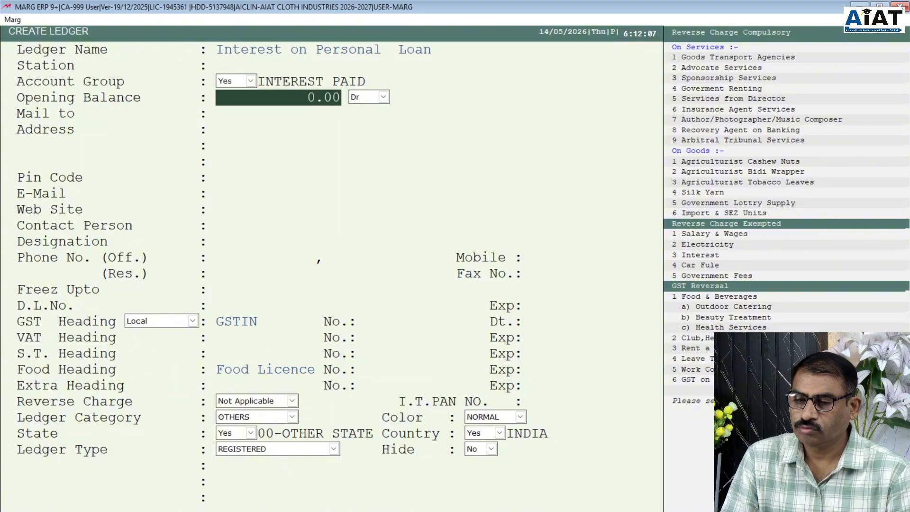
key("Return")
key("Return")
key("Return")
key("Return")
key("Return")
key("Return")
key("Return")
key("Return")
key("Return")
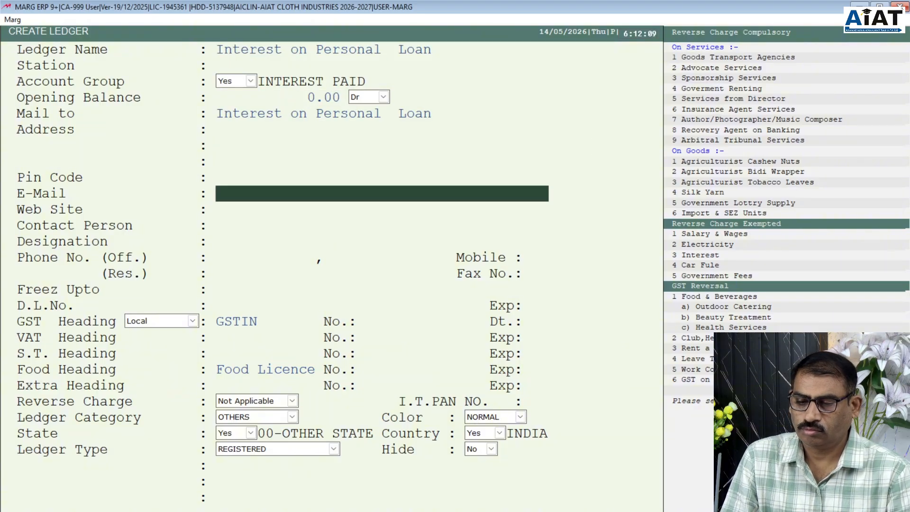
key("Return")
key("Return")
key("Return")
key("Return")
key("Return")
key("Return")
key("Return")
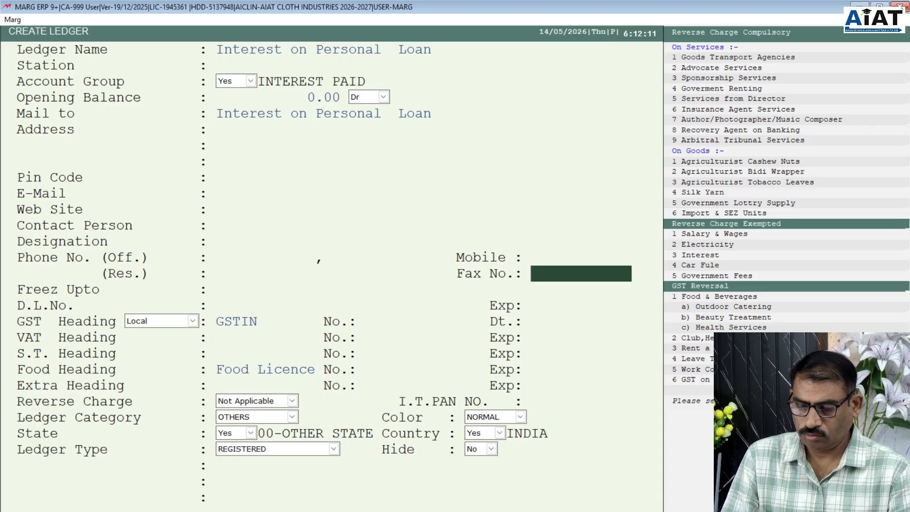
key("Return")
key("Return")
key("Return")
key("Return")
key("Return")
key("Return")
key("Return")
key("Return")
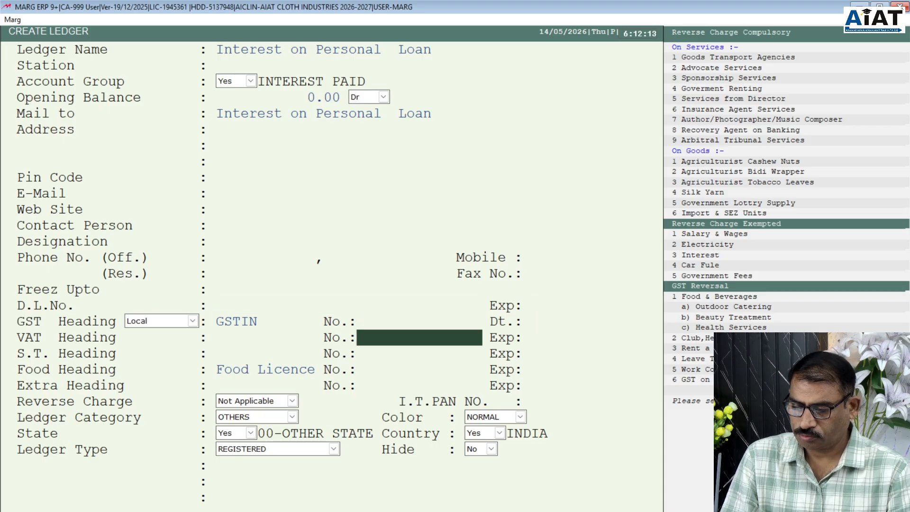
key("Return")
key("Return")
key("Return")
key("Return")
key("Return")
key("Return")
key("Return")
key("Return")
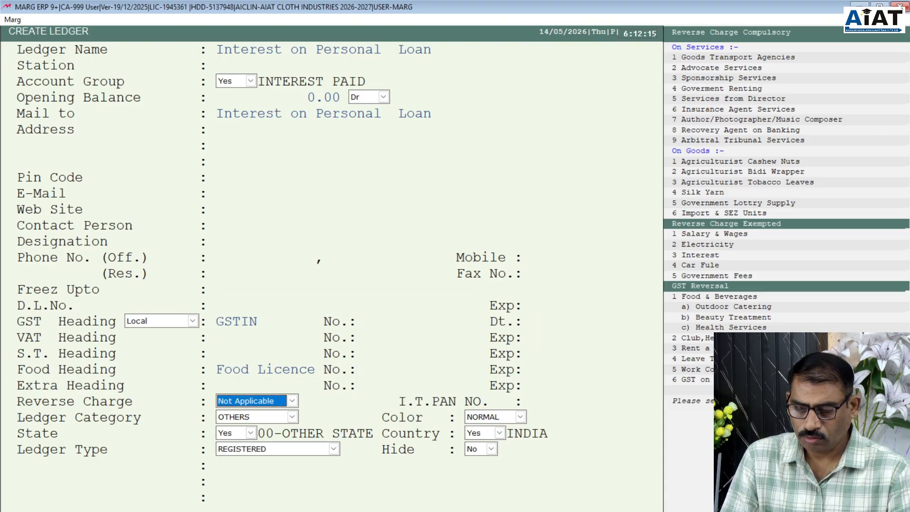
key("Return")
key("Return")
key("Return")
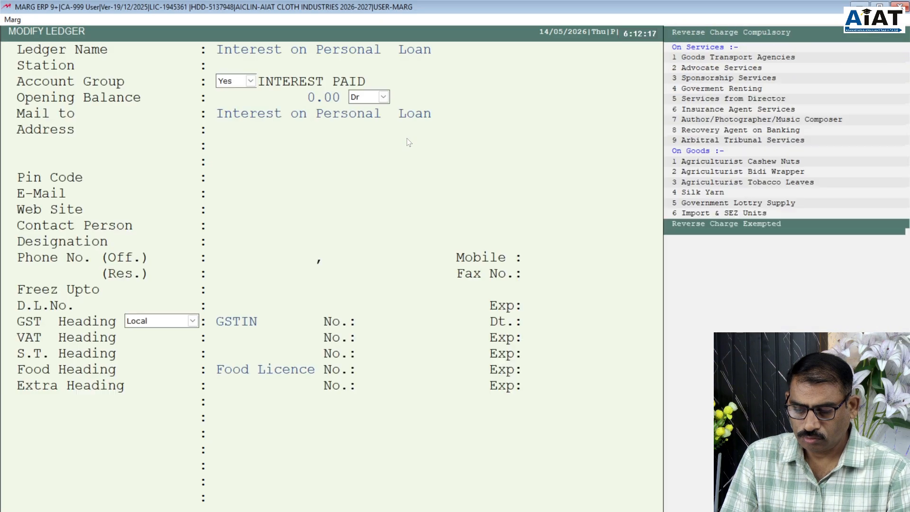
- Back out of Modify Ledger and the group list, then dismiss the SERVER.EXE alert
key("Return")
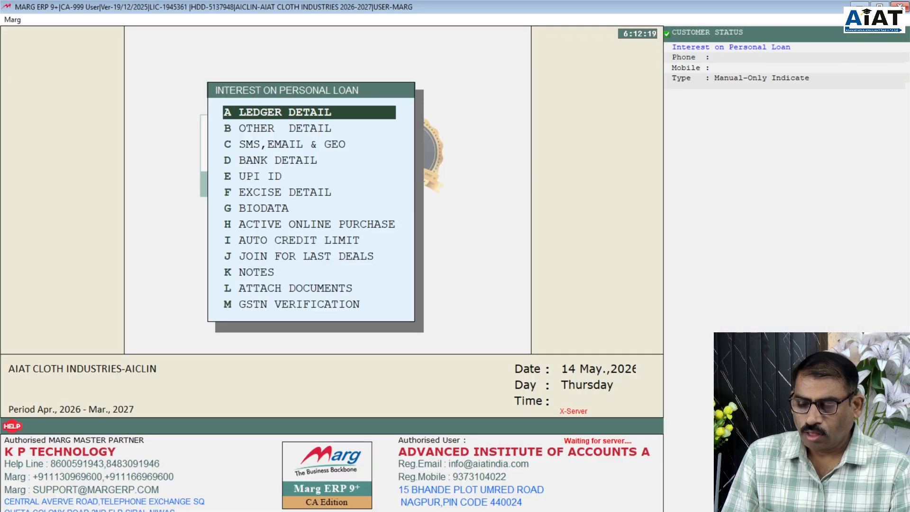
key("Return")
key("Escape")
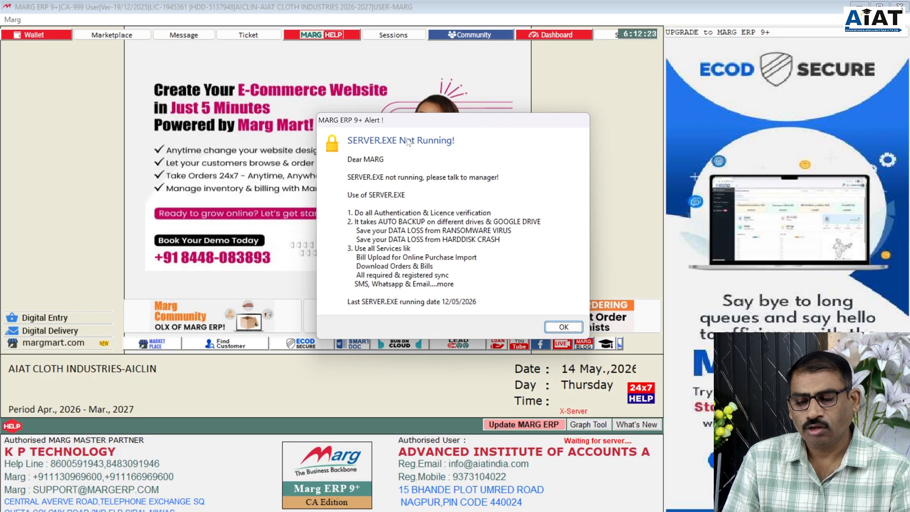
left_click(564, 327)
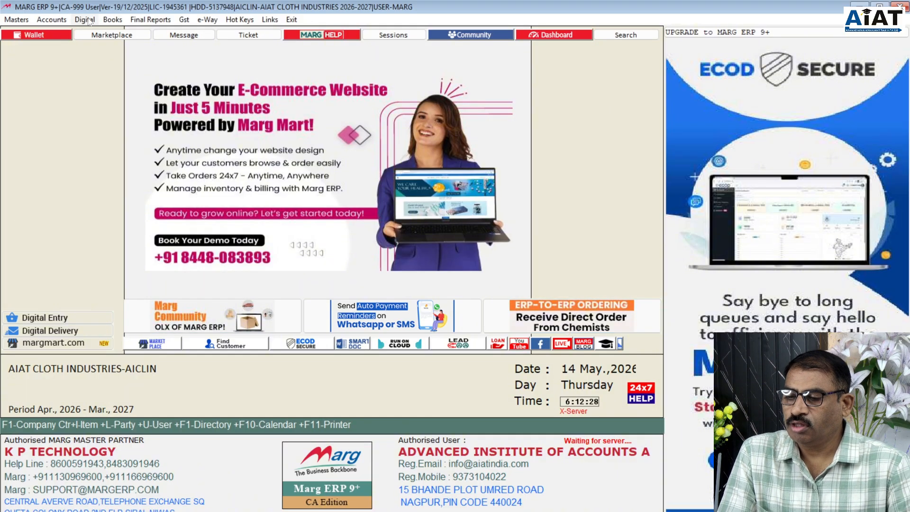
- Open the Ledger Accounts list and briefly view the CGST SALES TAX 6 % ledger
left_click(114, 21)
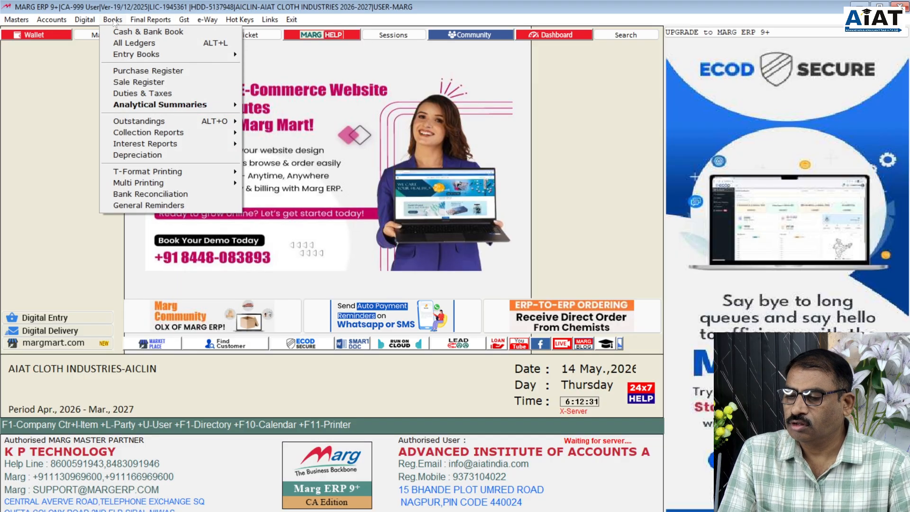
left_click(137, 46)
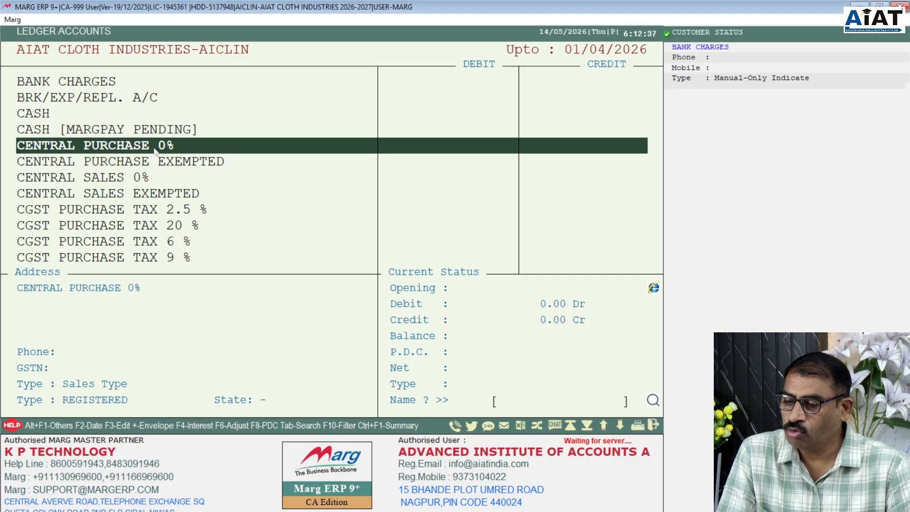
key("Down")
key("Up")
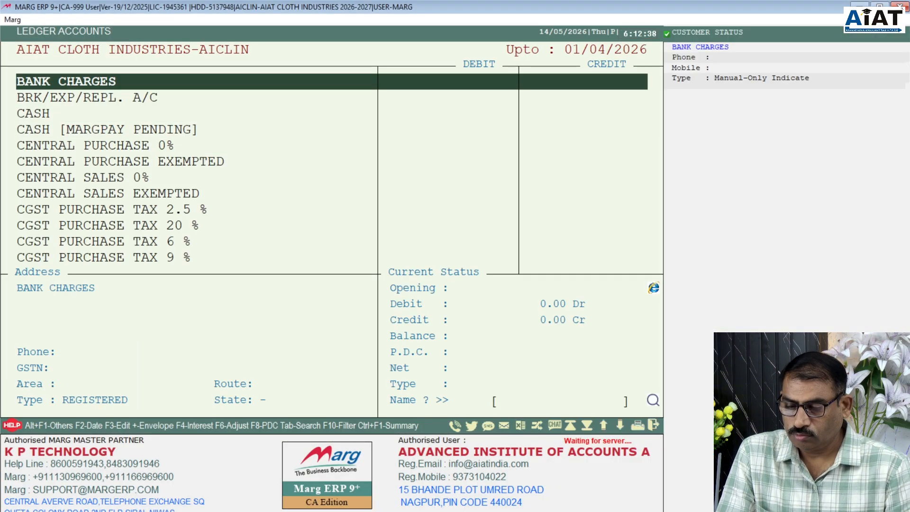
key("Down")
key("Down")
key("Down")
key("Down")
key("Down")
key("Down")
key("Down")
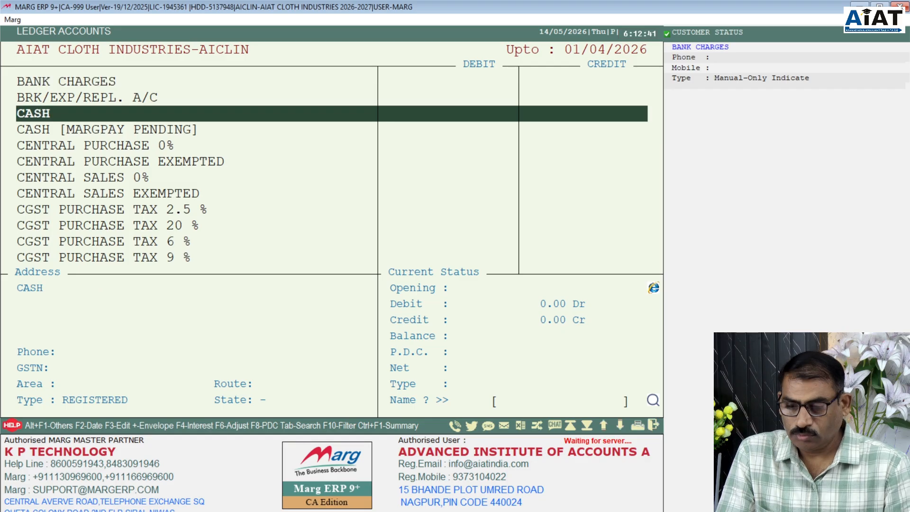
key("Down")
key("Down")
key("Down")
key("Down")
key("Down")
key("Down")
key("Down")
key("Down")
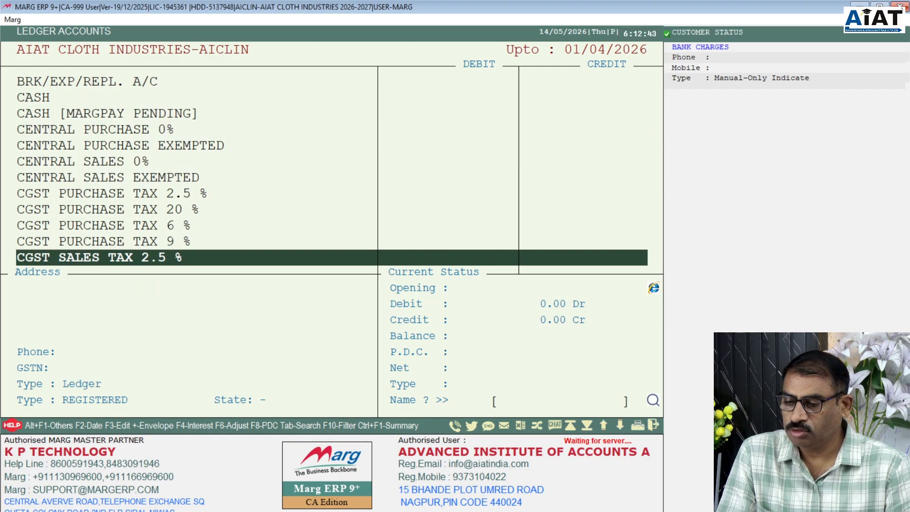
key("Down")
key("Down")
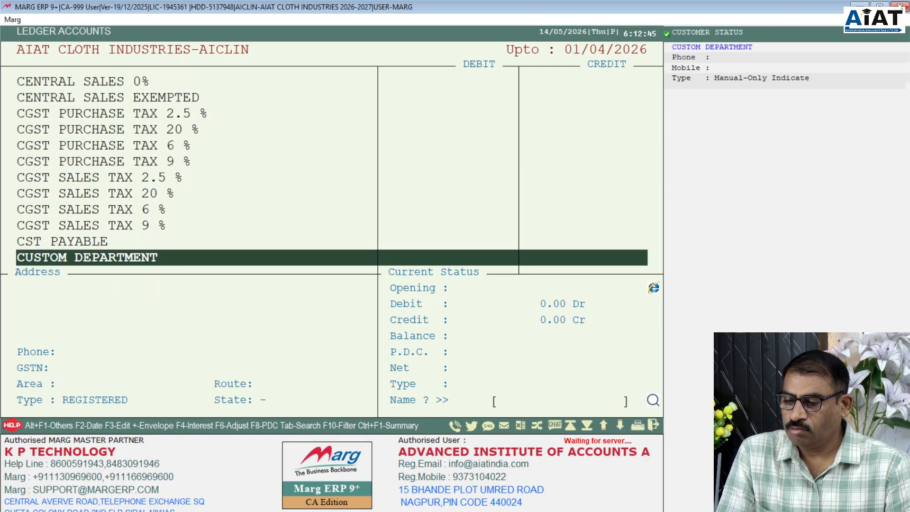
key("Up")
key("Up")
key("Up")
key("Up")
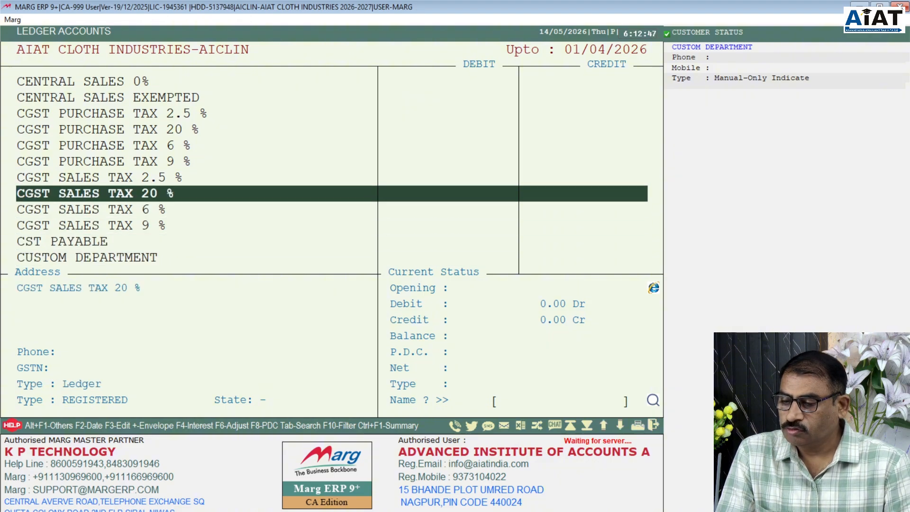
key("Down")
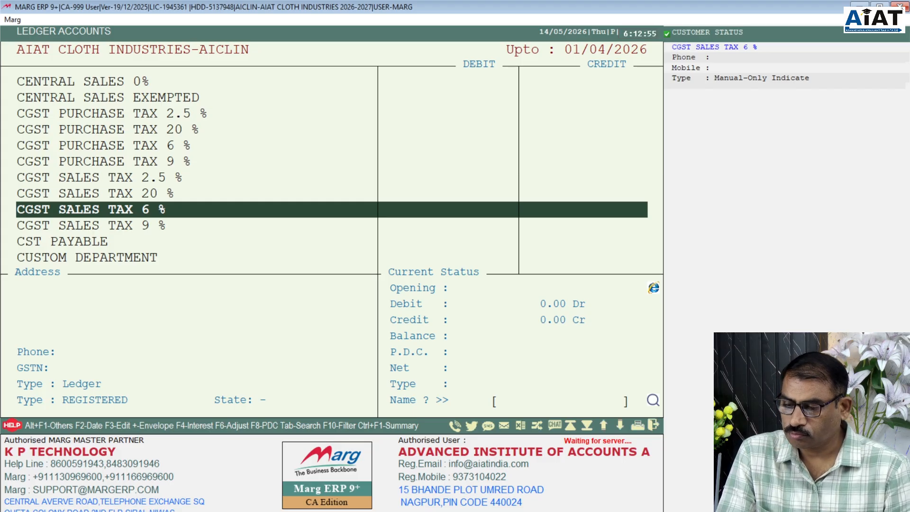
key("Return")
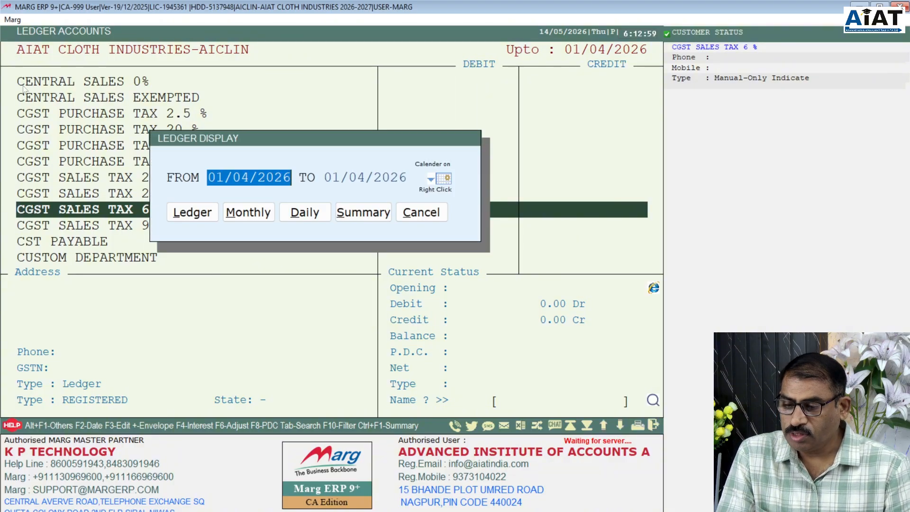
key("Escape")
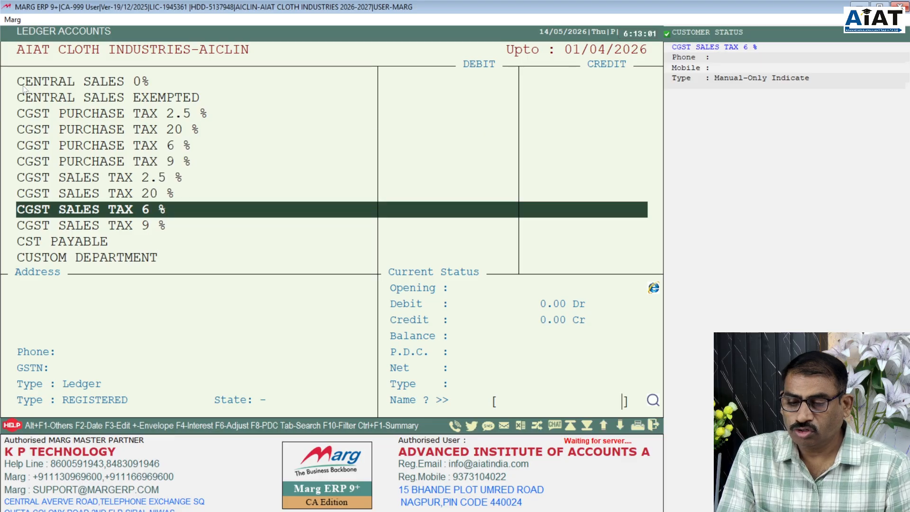
- Browse down the ledger list past CST PAYABLE and FREIGHT to Furniture A/C
key("Down")
key("Down")
key("Down")
key("Down")
key("Down")
key("Down")
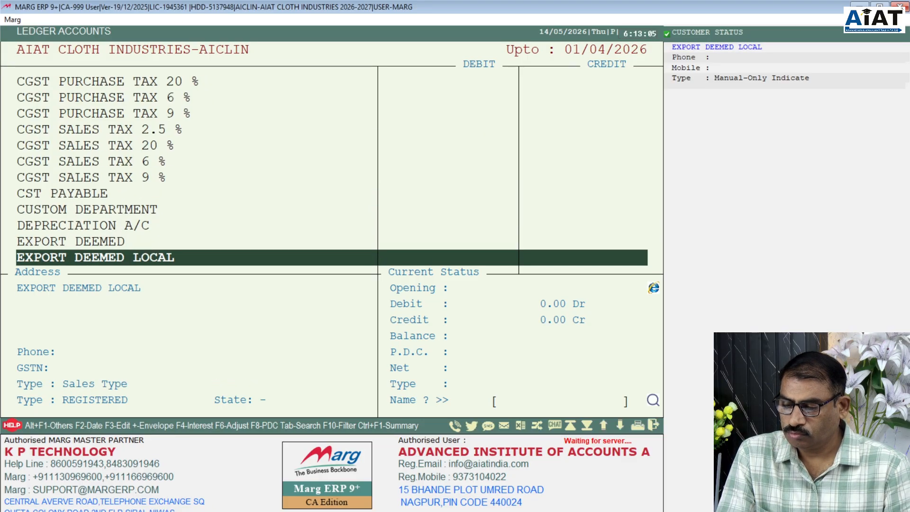
key("Up")
key("Up")
key("Up")
key("Up")
key("Up")
key("Up")
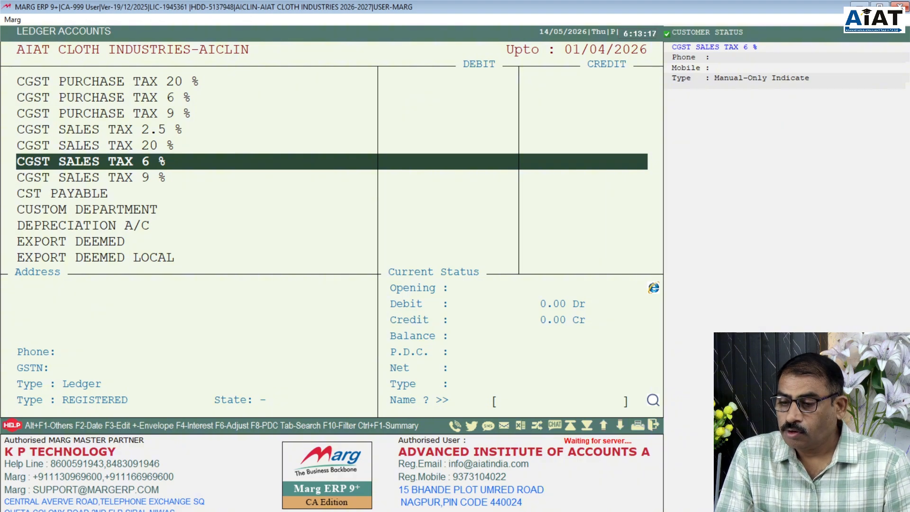
key("Down")
key("Down")
key("Down")
key("Down")
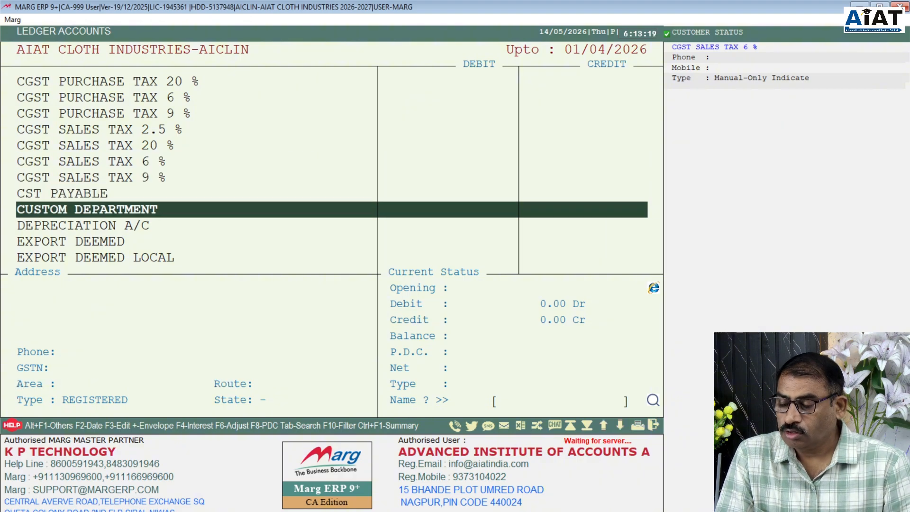
key("Up")
key("Up")
key("Up")
key("Up")
key("Up")
key("Up")
key("Up")
key("Up")
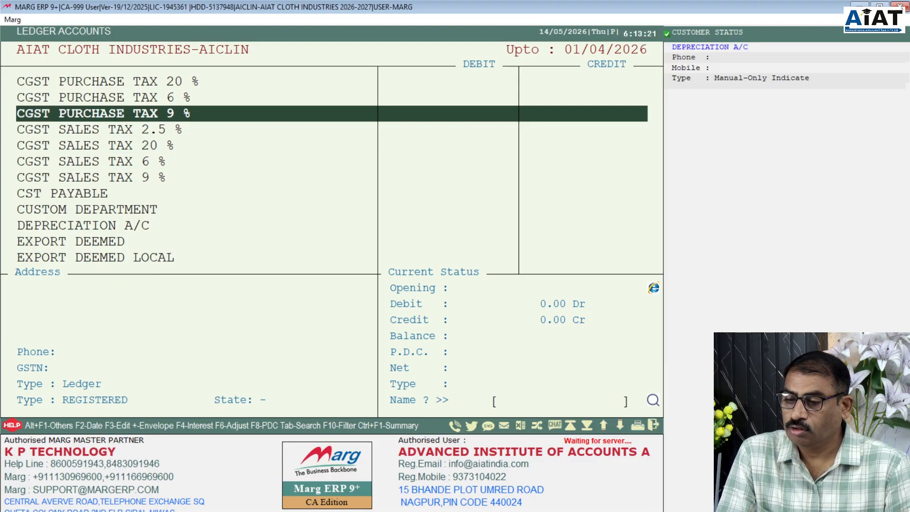
key("Down")
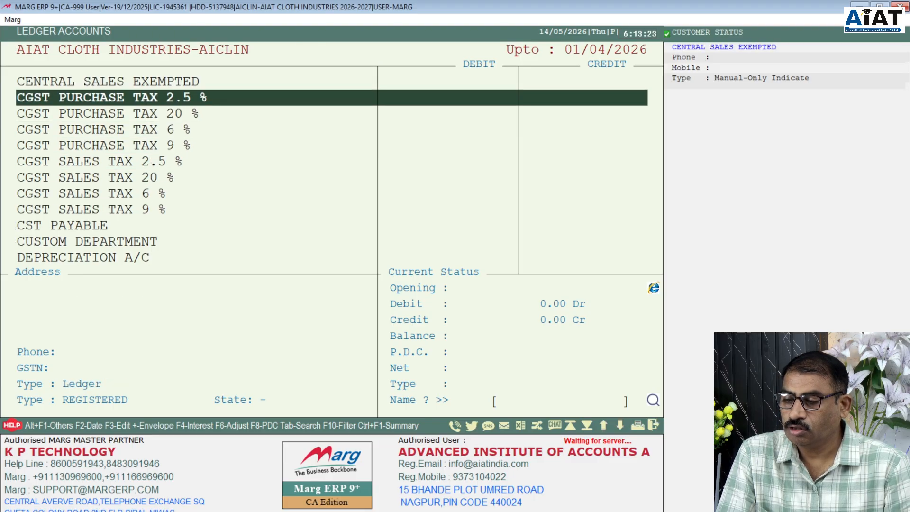
key("Down")
key("Down")
key("Up")
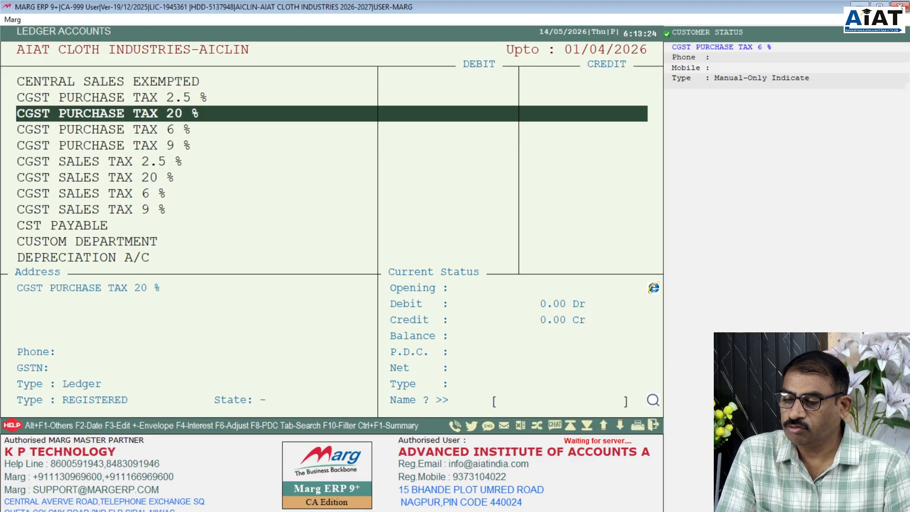
key("Down")
key("Down")
key("Down")
key("Down")
key("Down")
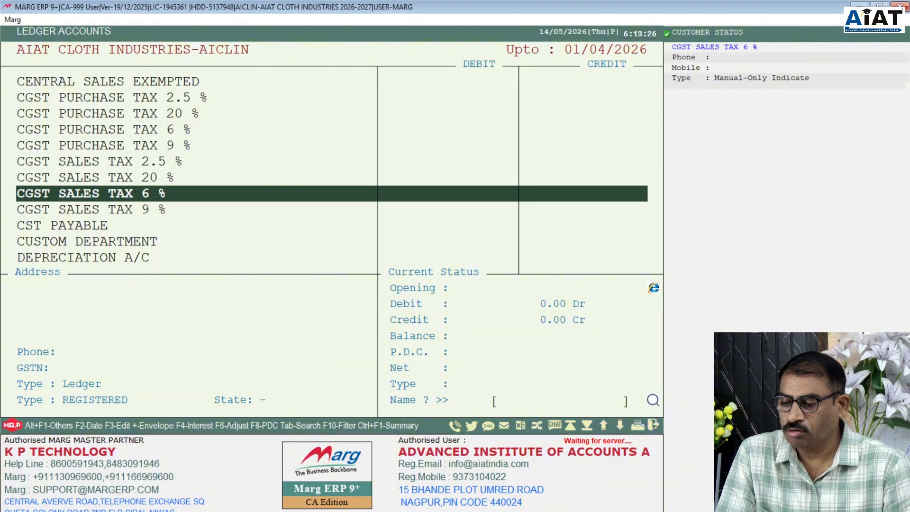
key("Down")
key("Down")
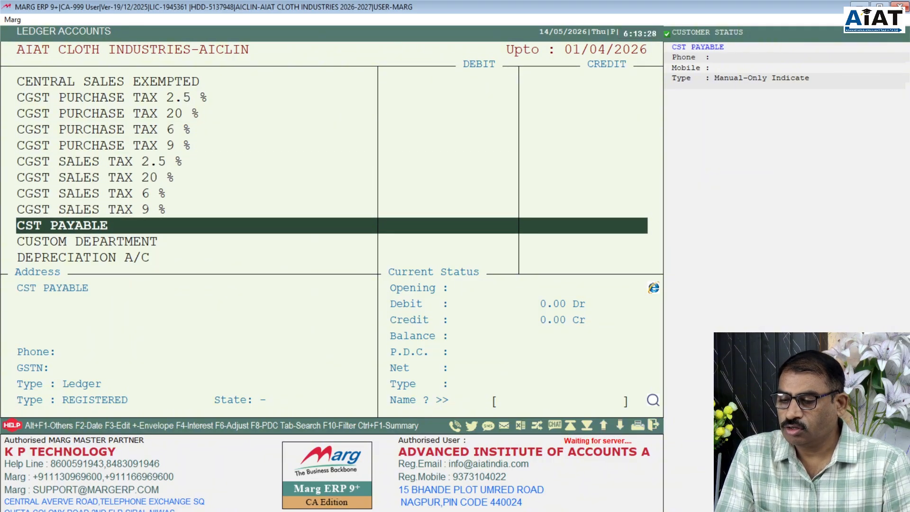
key("Down")
key("Down")
key("Down")
key("Down")
key("Down")
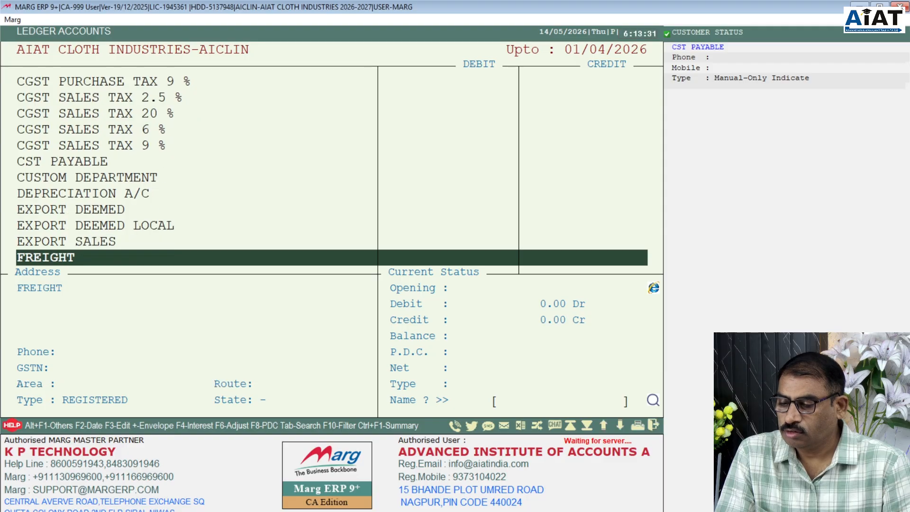
key("Down")
key("Down")
key("Down")
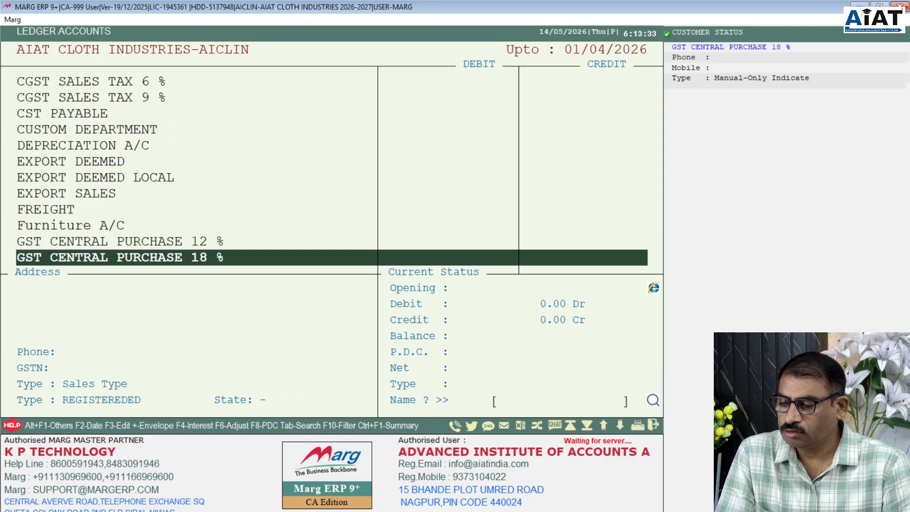
key("Up")
key("Up")
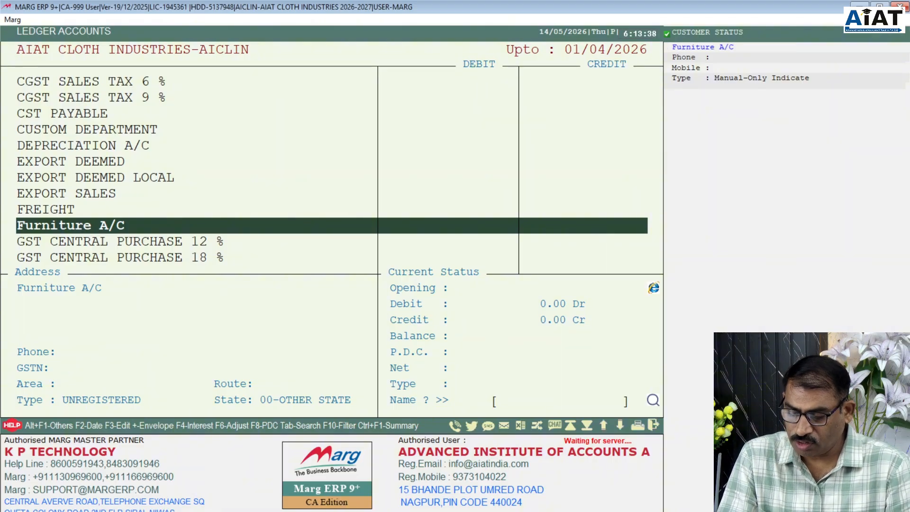
- Open the Furniture A/C ledger details and switch them into Modify Ledger mode
key("Return")
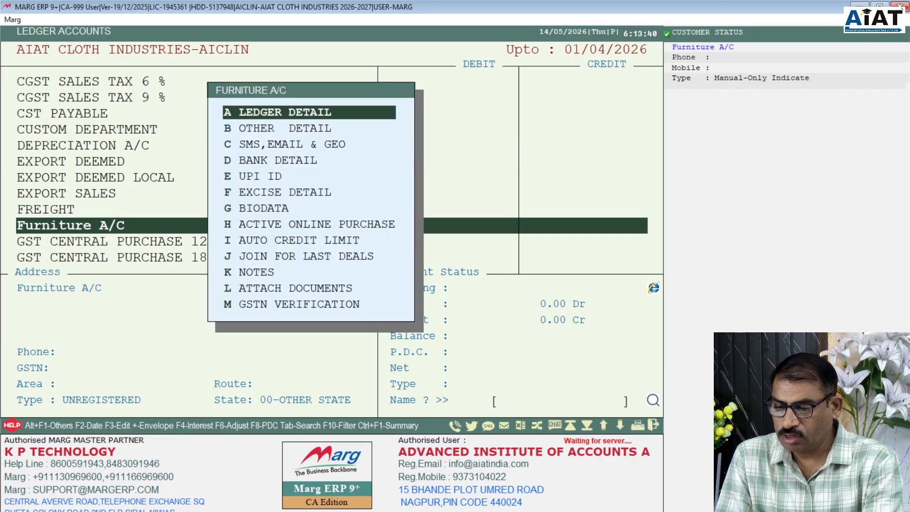
key("Return")
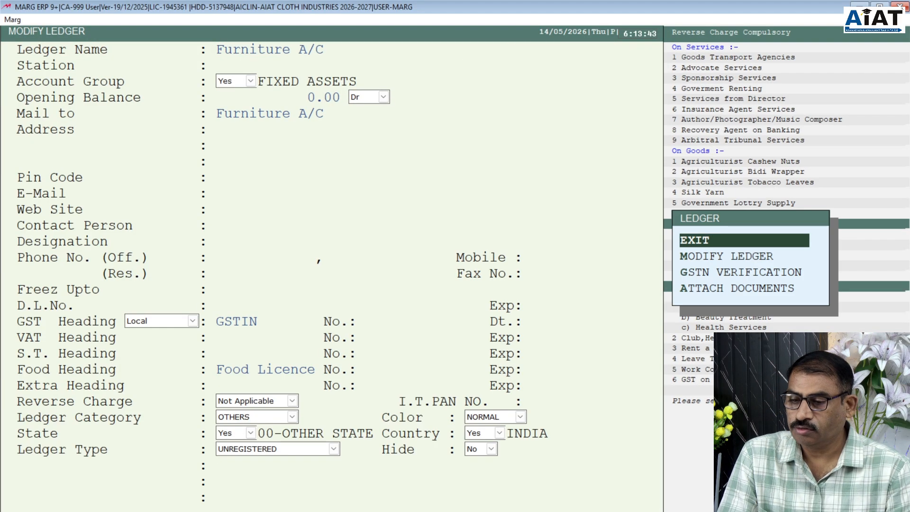
key("Down")
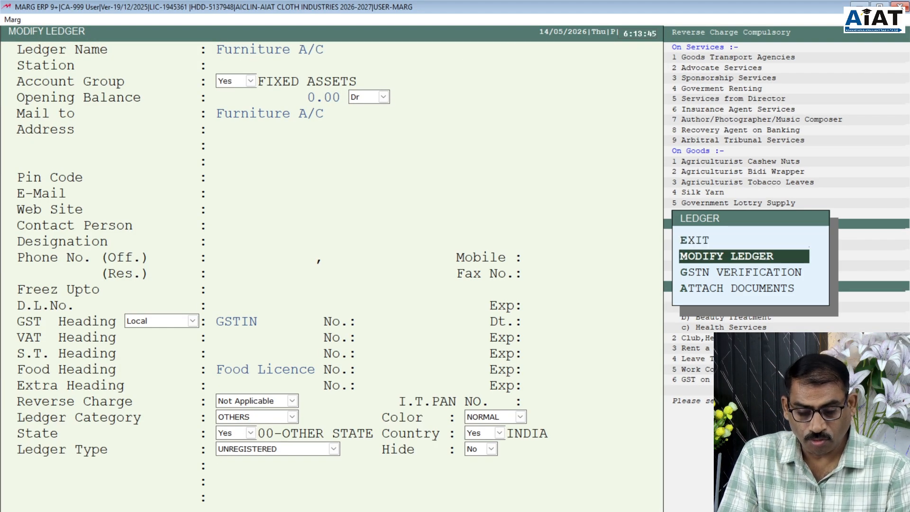
key("Return")
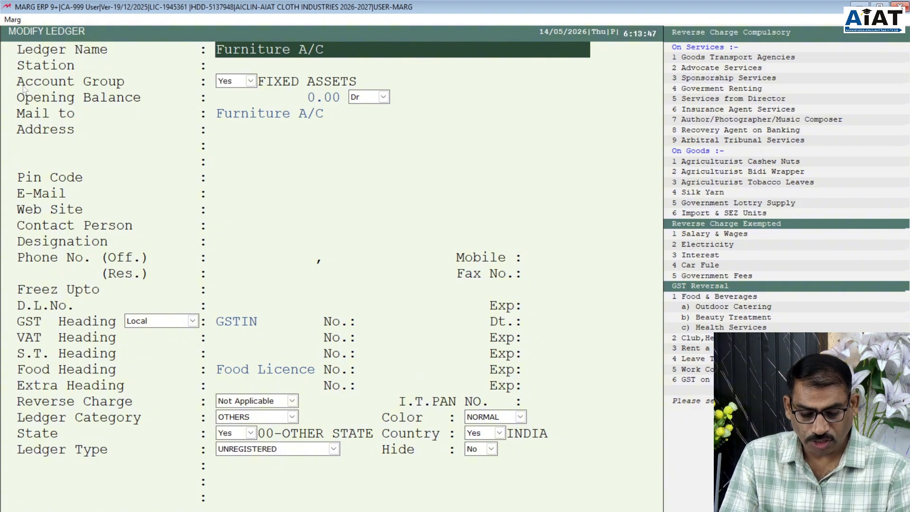
- Rename the ledger to 'Furniture & Fixture A/C' and save it
left_click(305, 51)
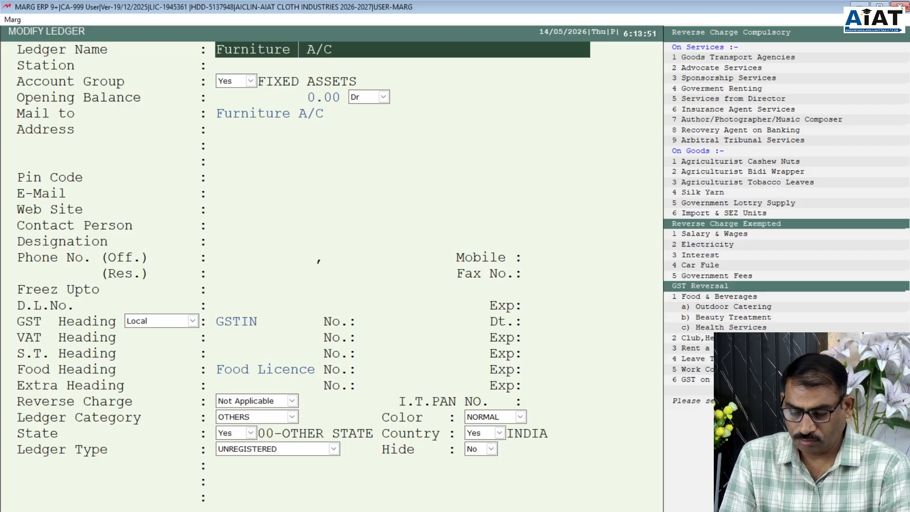
type("& ")
type("fIXTU")
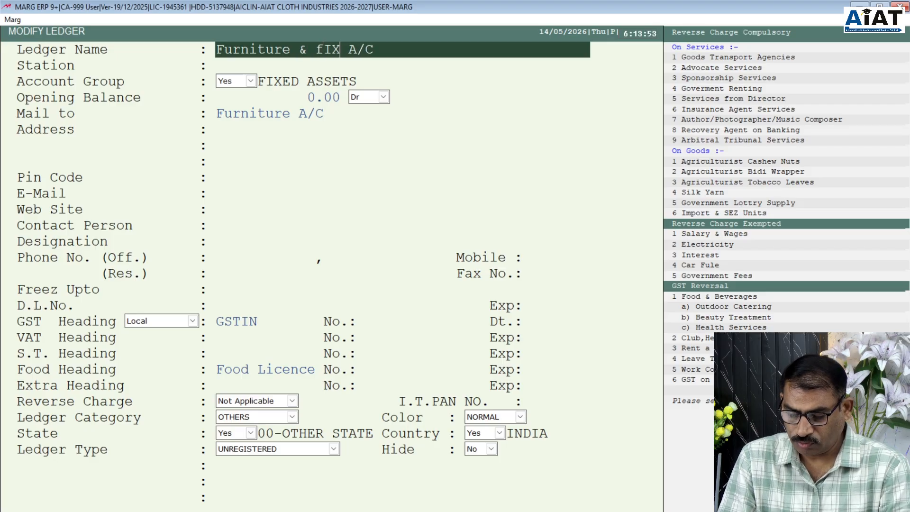
type("RE")
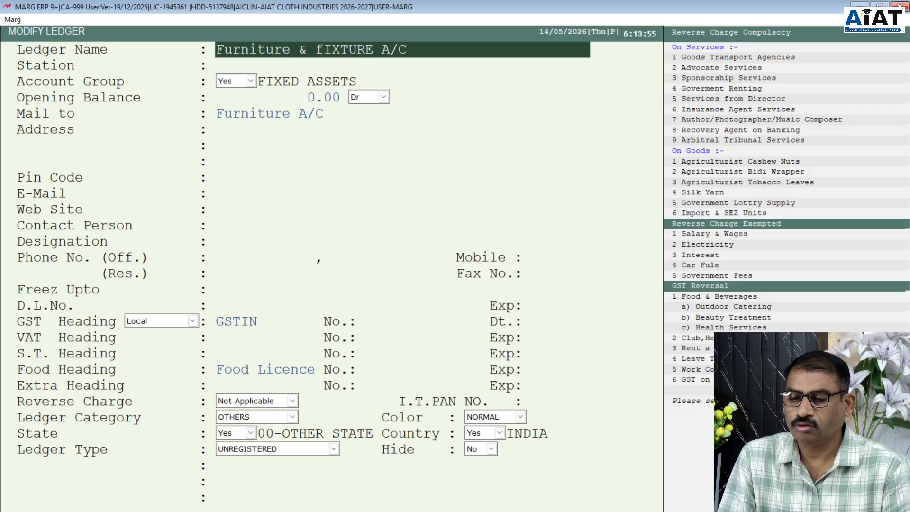
key("BackSpace")
key("BackSpace")
key("BackSpace")
key("BackSpace")
key("BackSpace")
key("BackSpace")
key("BackSpace")
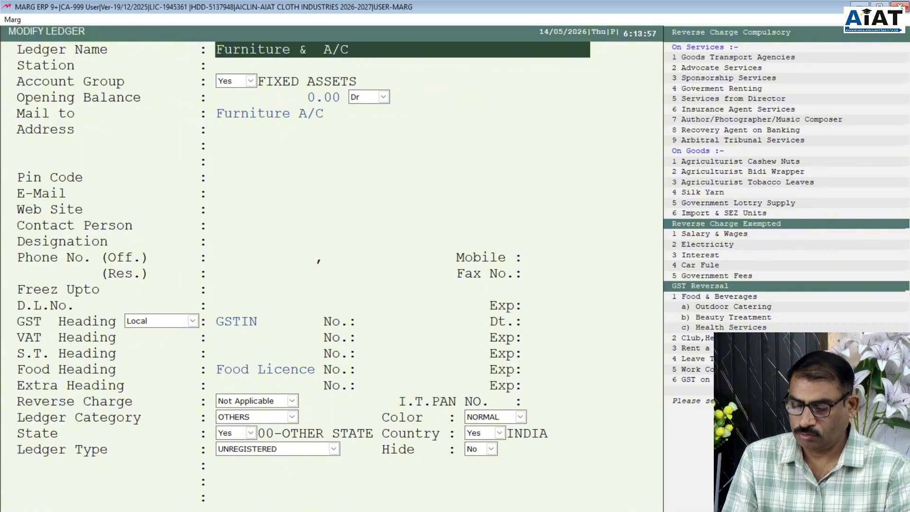
type("Fix")
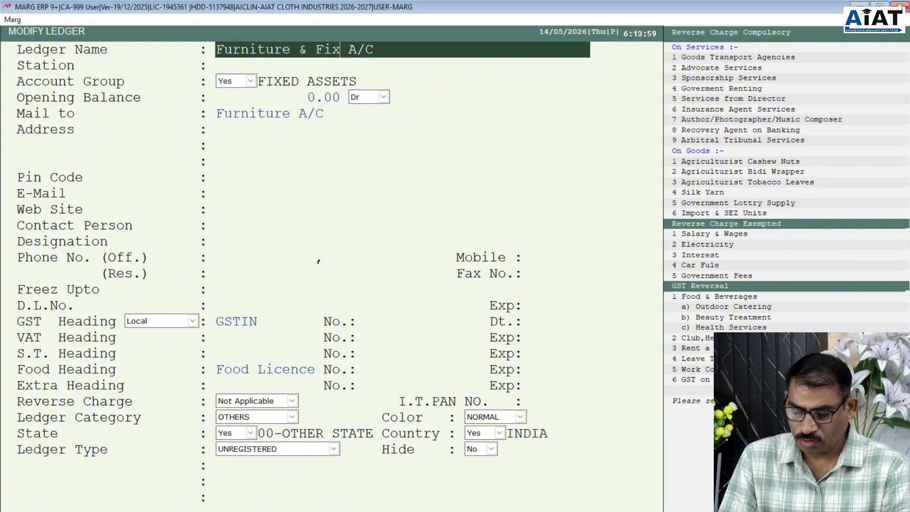
type("ture")
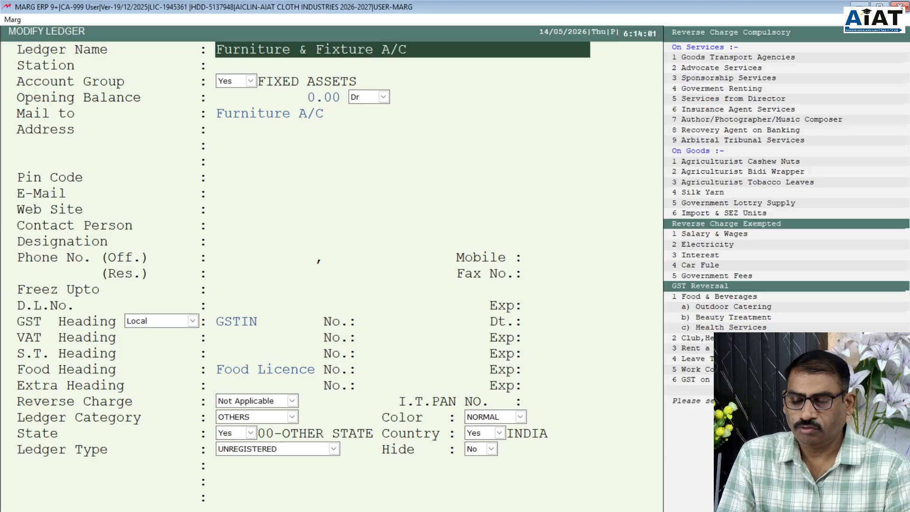
key("Return")
key("Return")
key("Return")
key("Return")
key("Return")
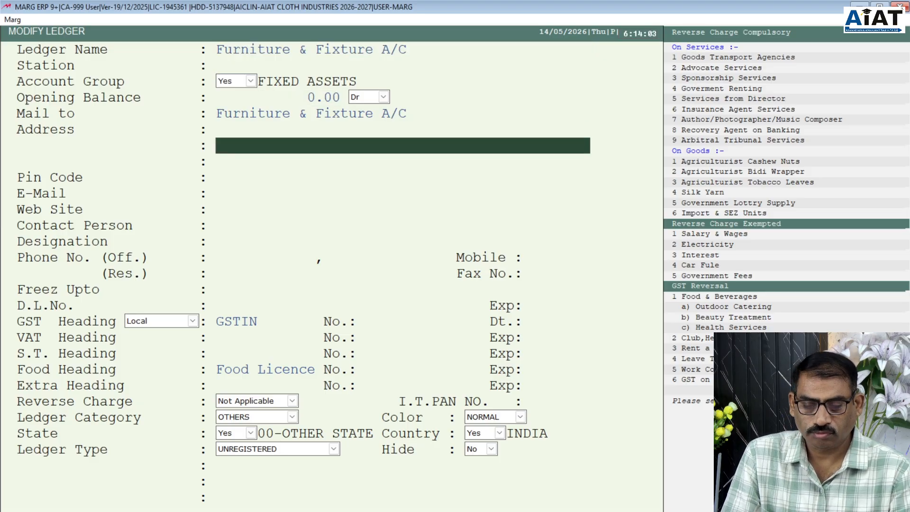
key("Return")
key("Return")
key("Return")
key("Return")
key("Return")
key("Return")
key("Return")
key("Return")
key("Return")
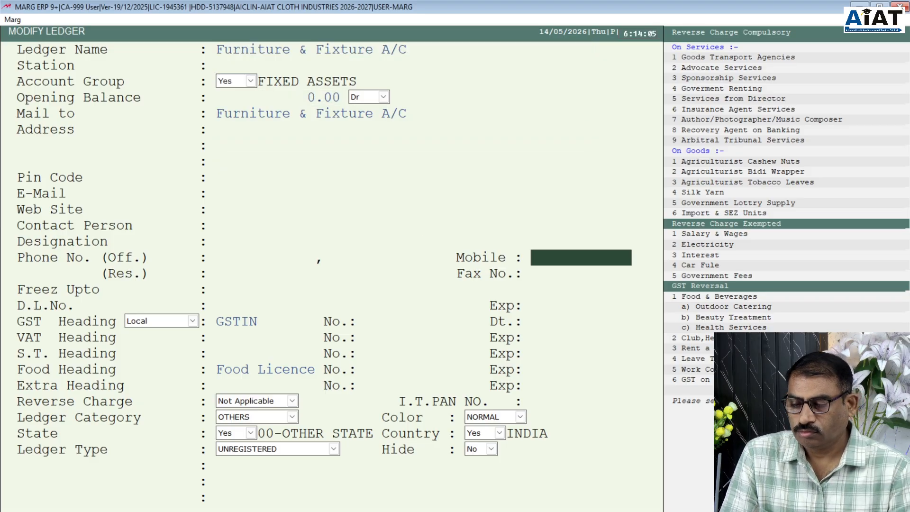
key("Return")
key("Return")
key("Return")
key("Return")
key("Return")
key("Return")
key("Return")
key("Return")
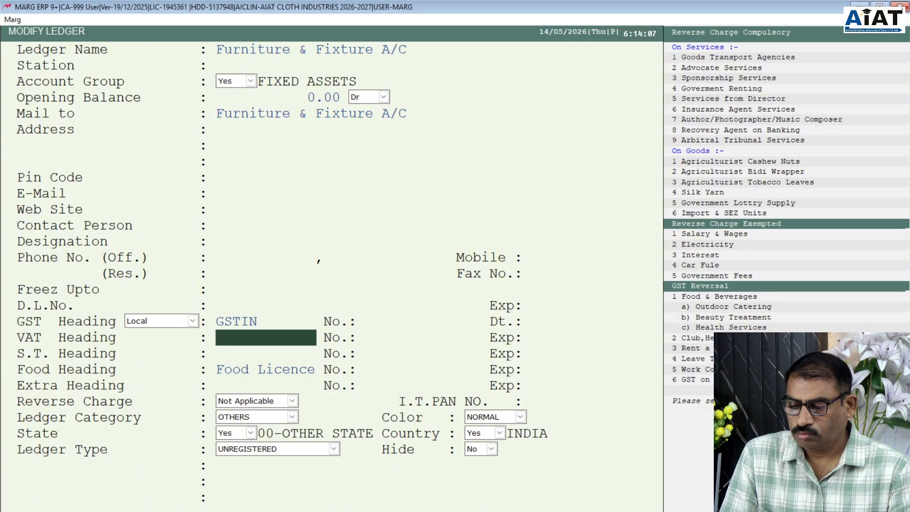
key("Return")
key("Return")
key("Return")
key("Return")
key("Return")
key("Return")
key("Return")
key("Return")
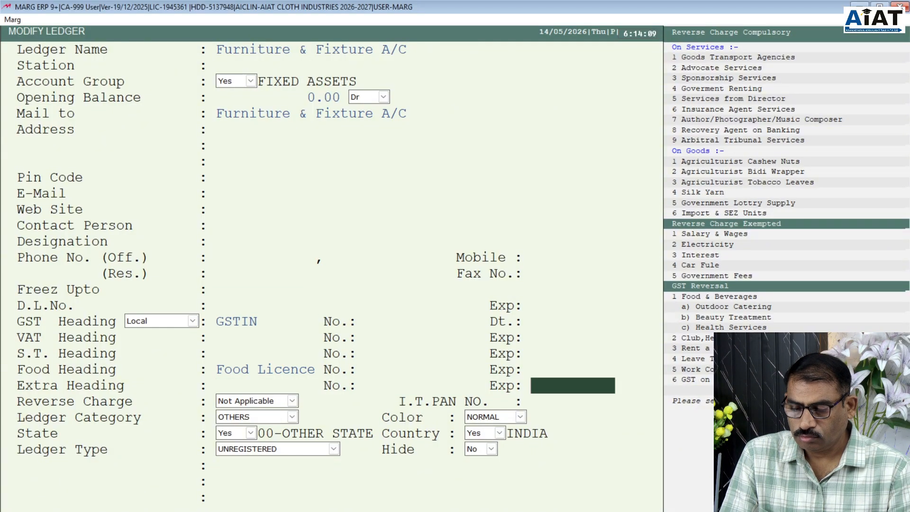
key("Return")
key("Return")
key("Return")
key("Return")
key("Return")
key("Return")
key("Return")
key("Return")
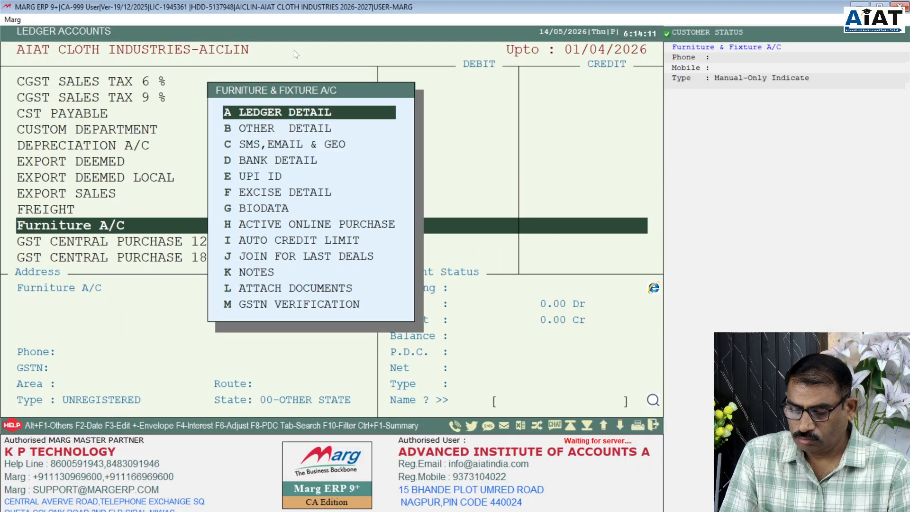
- Close the options popup and Ledger Accounts list, then dismiss the SERVER.EXE alert
key("Escape")
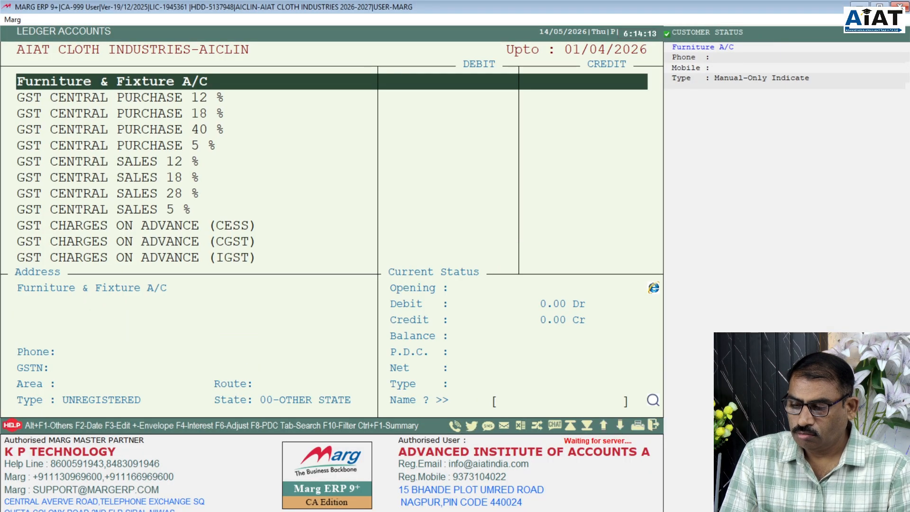
key("Escape")
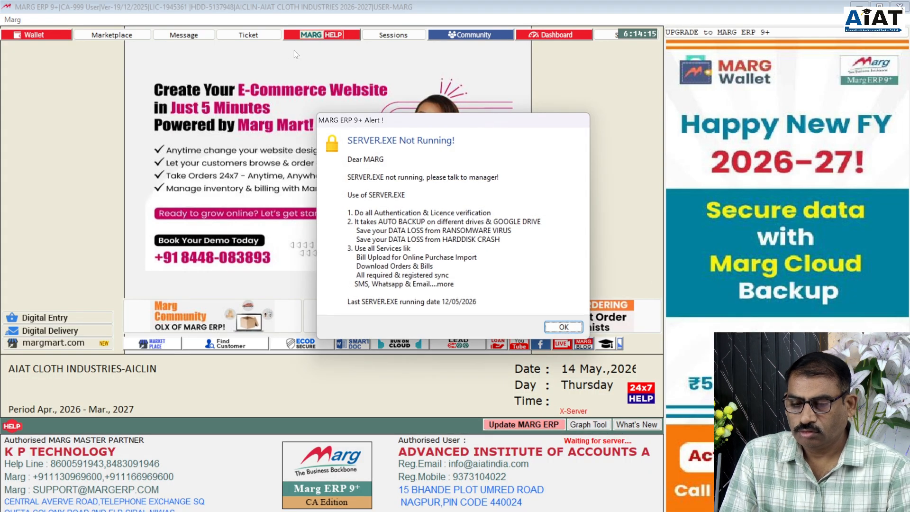
left_click(563, 326)
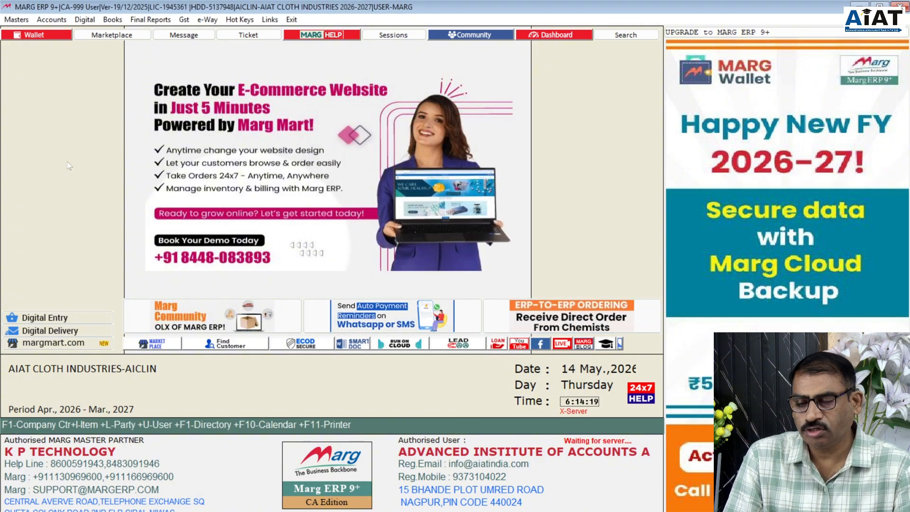